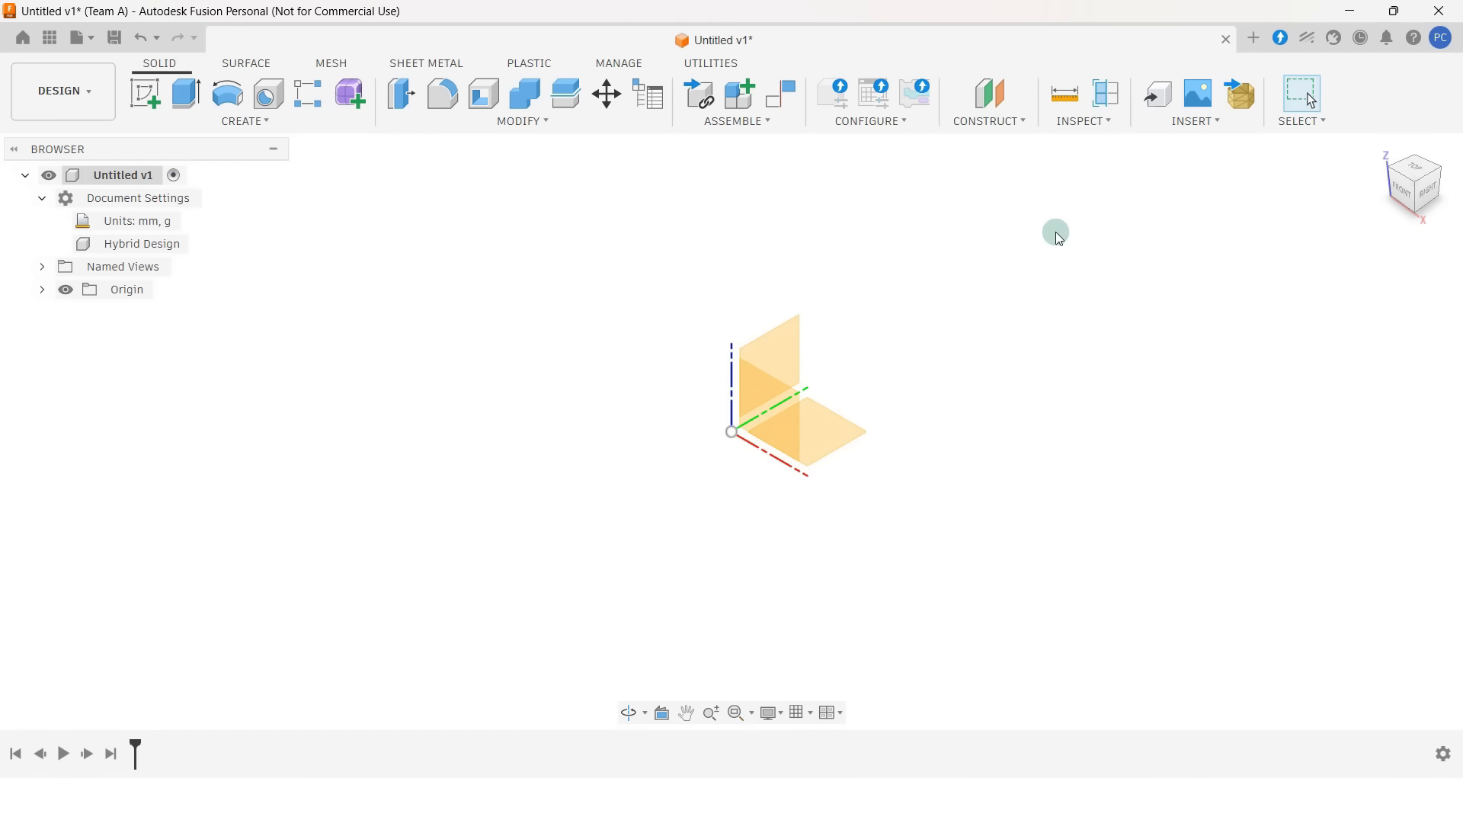
- Create a sketch on the YZ plane and turn off the display of sketch constraints and dimensions
right_click(789, 337)
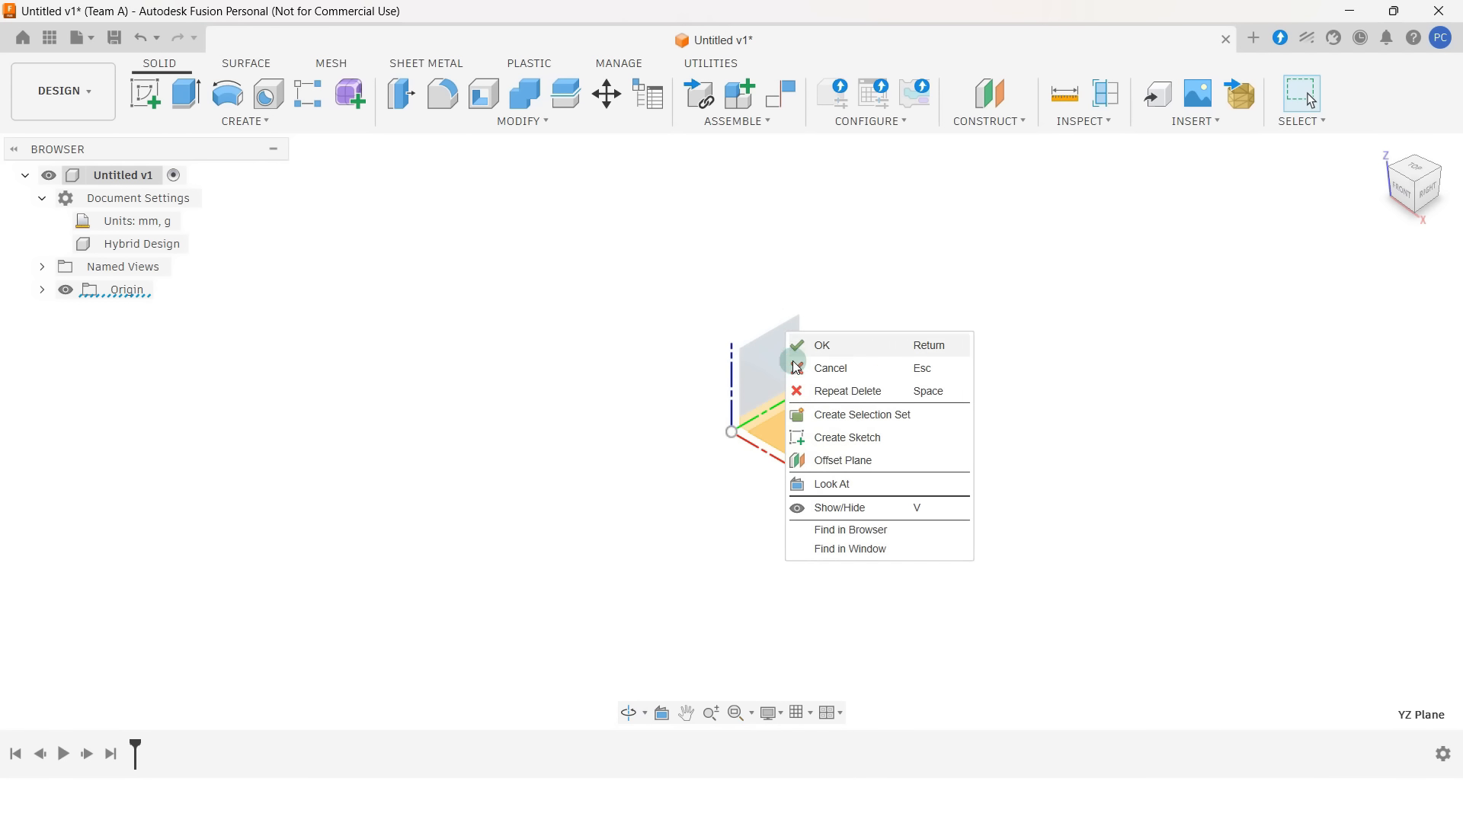
left_click(950, 441)
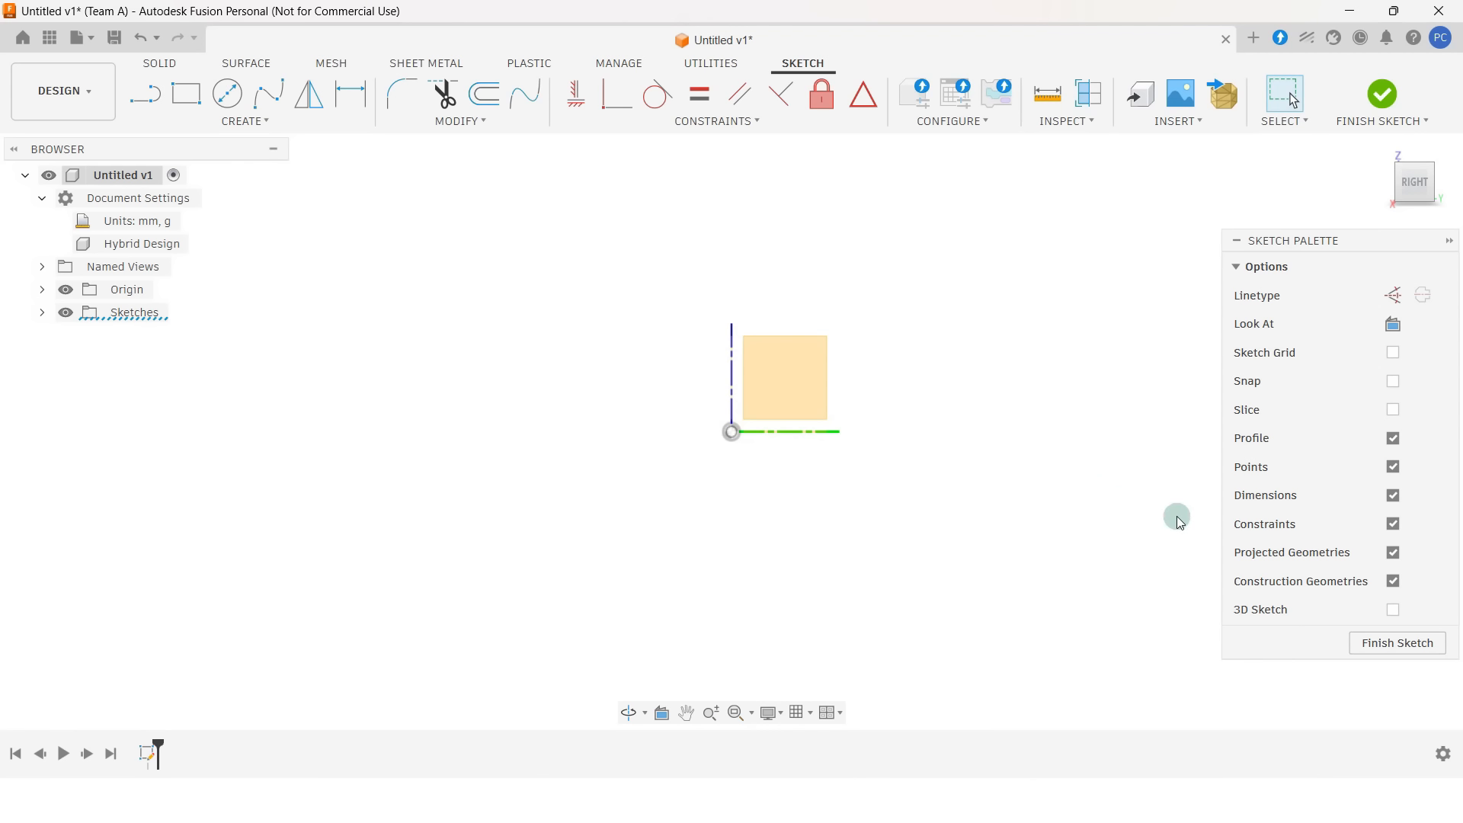
left_click(1394, 526)
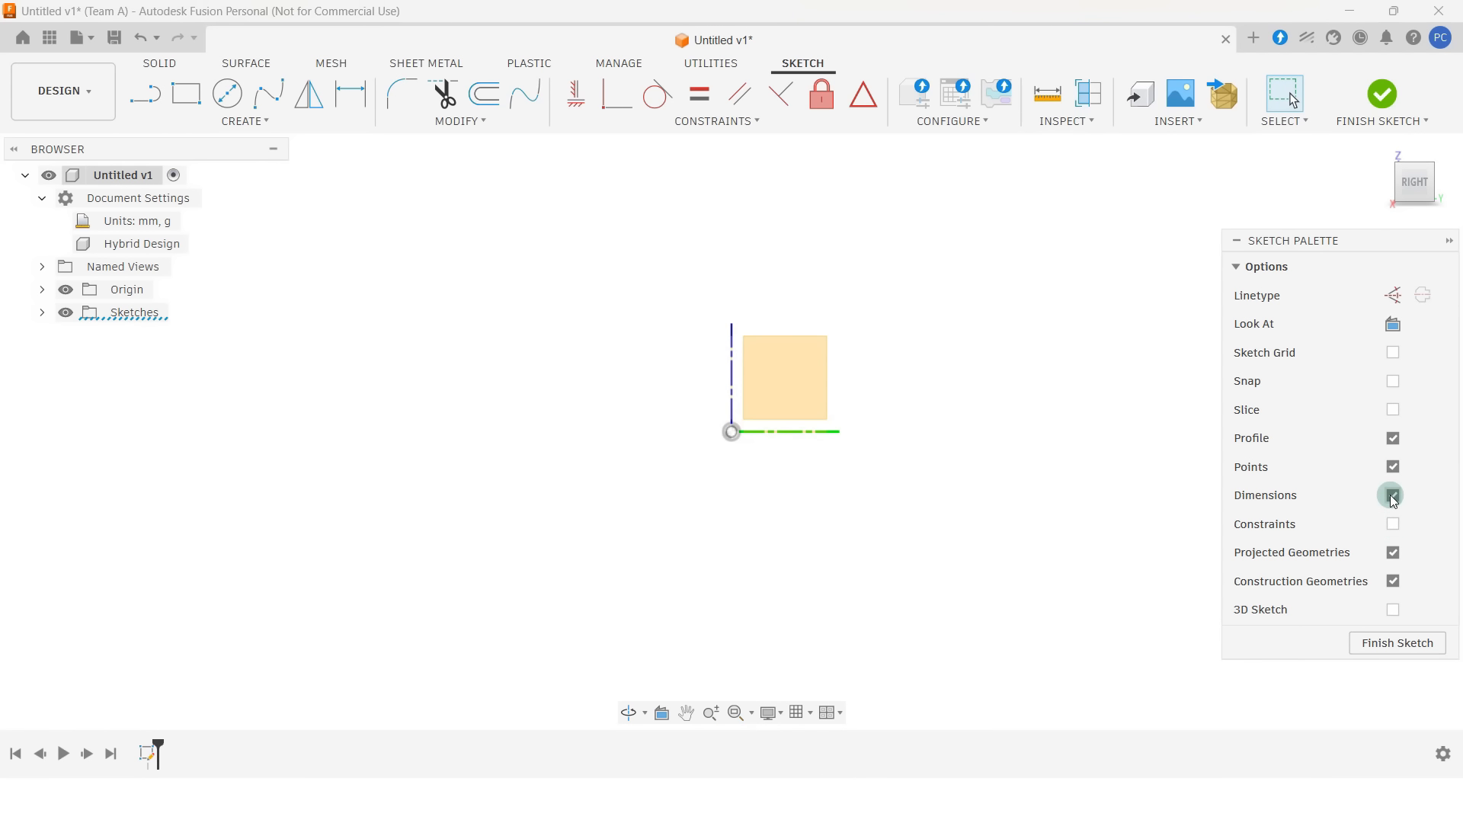
left_click(1393, 497)
- Sketch a horizontal midpoint line centred on the origin, about 89 mm long
key("s")
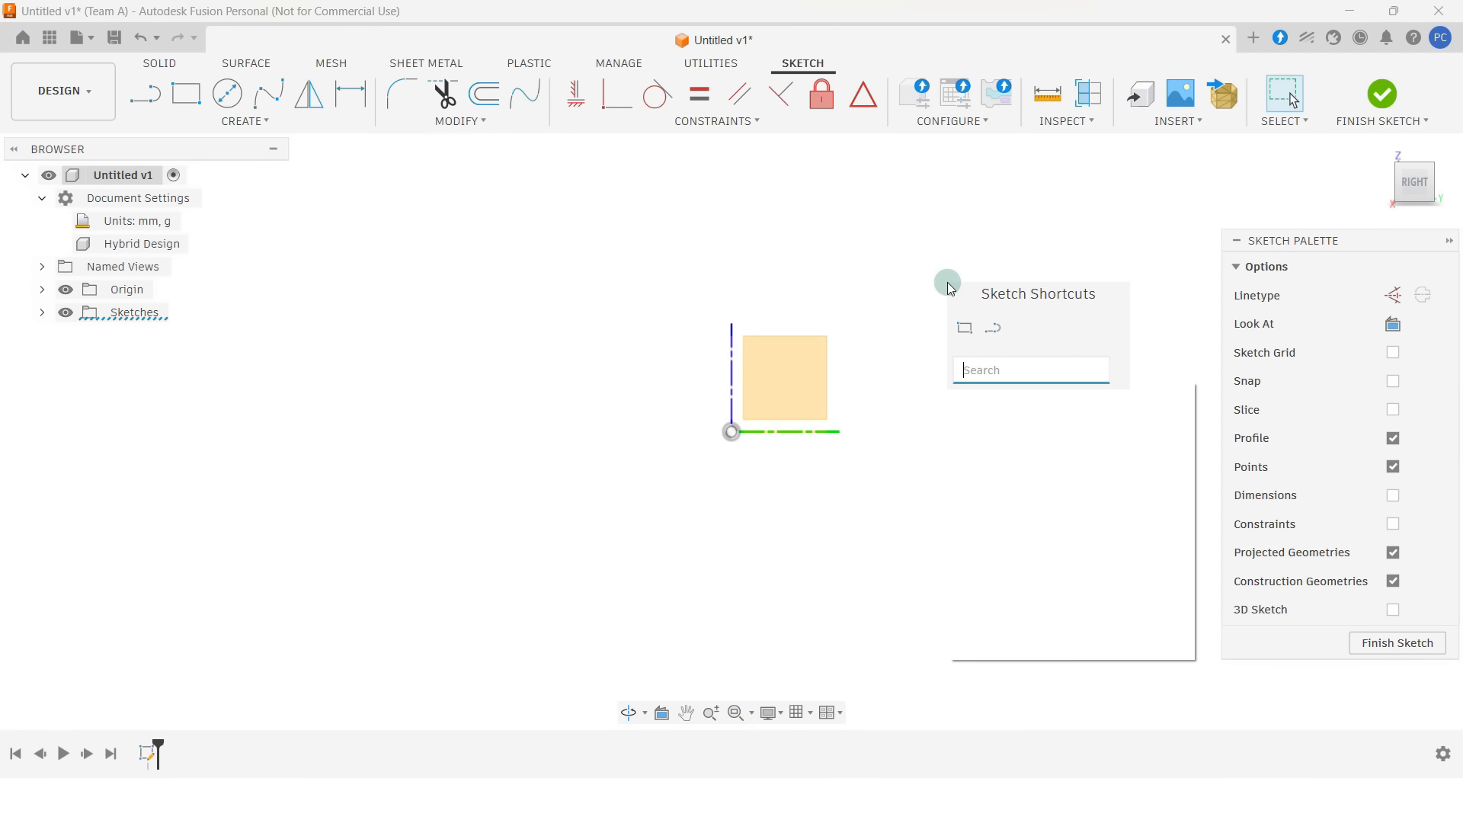
type("mid")
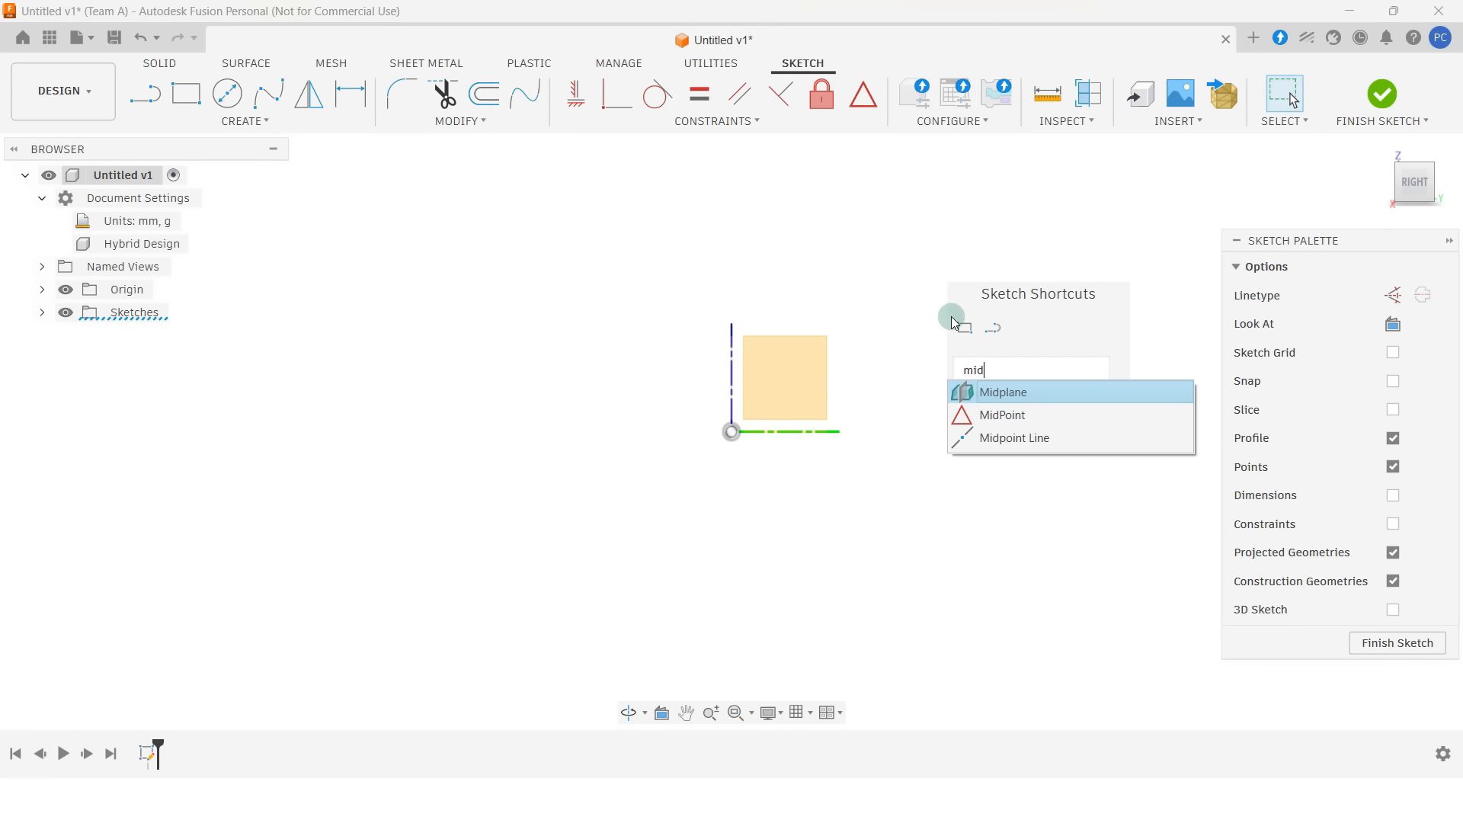
left_click(1068, 446)
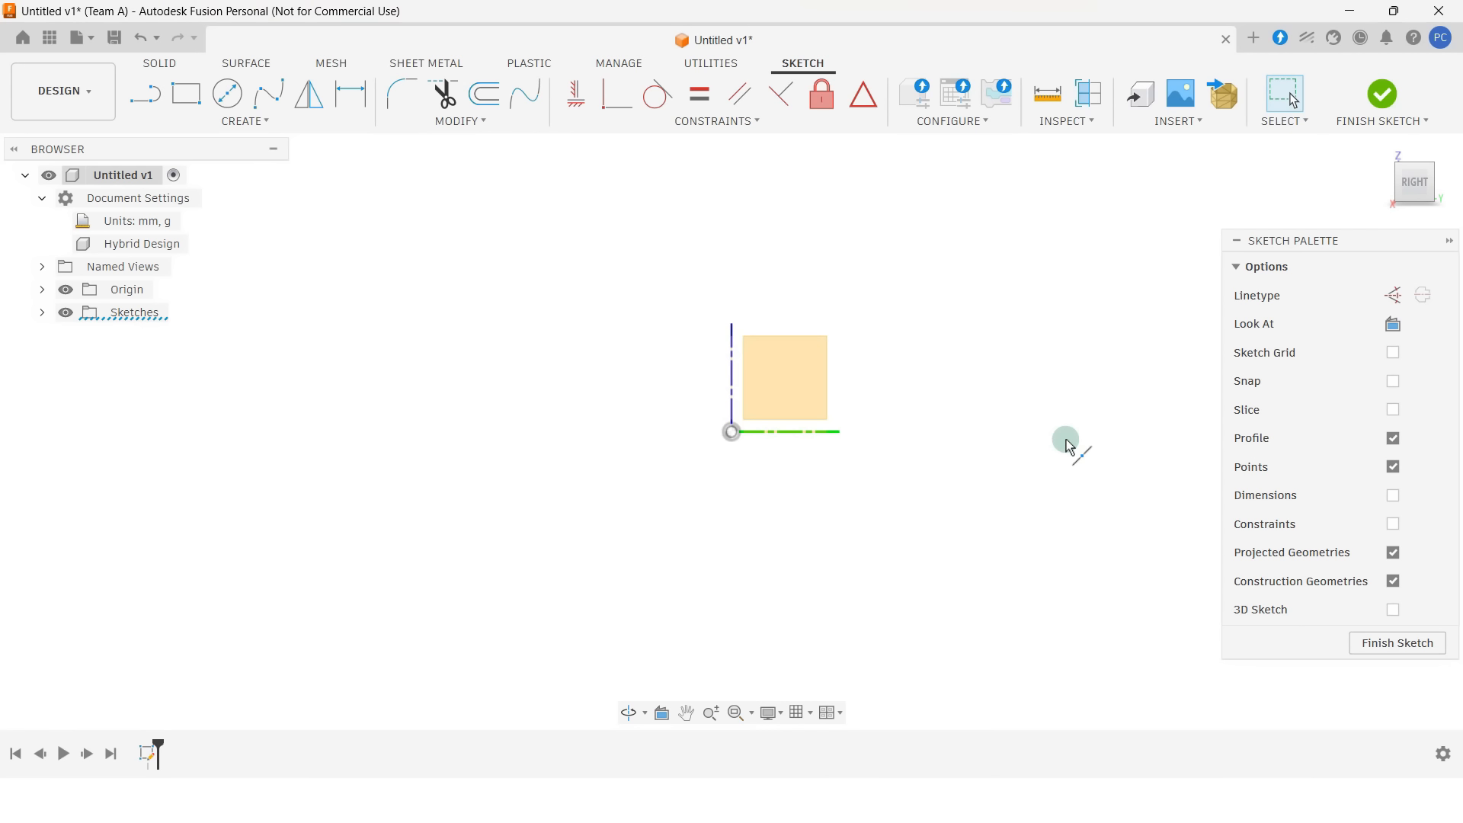
left_click(733, 432)
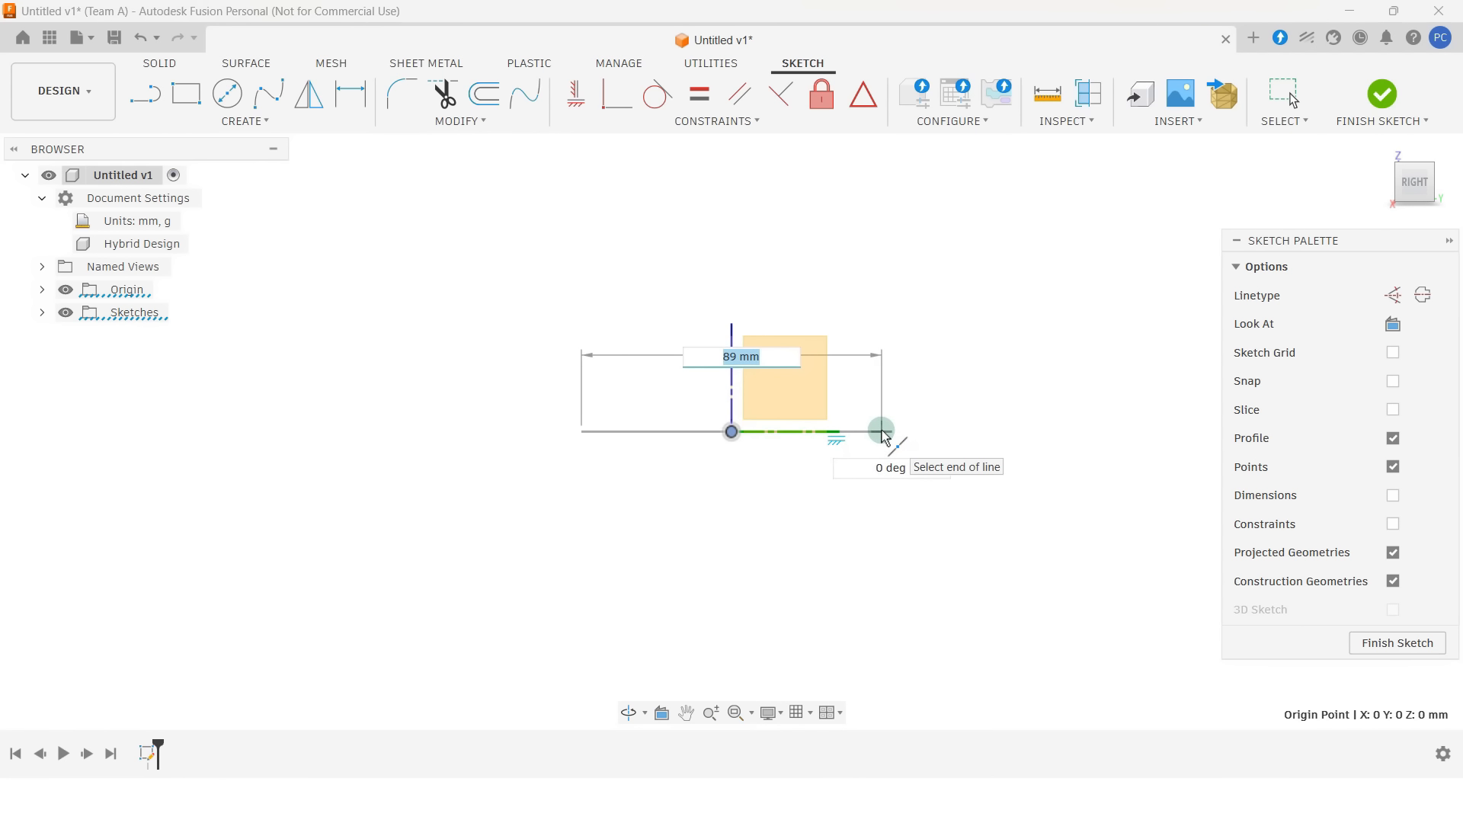
left_click(882, 432)
key("Escape")
- Sketch a line about 54 mm long from the horizontal line's right endpoint, sloping down and outward at about 60 degrees
key("s")
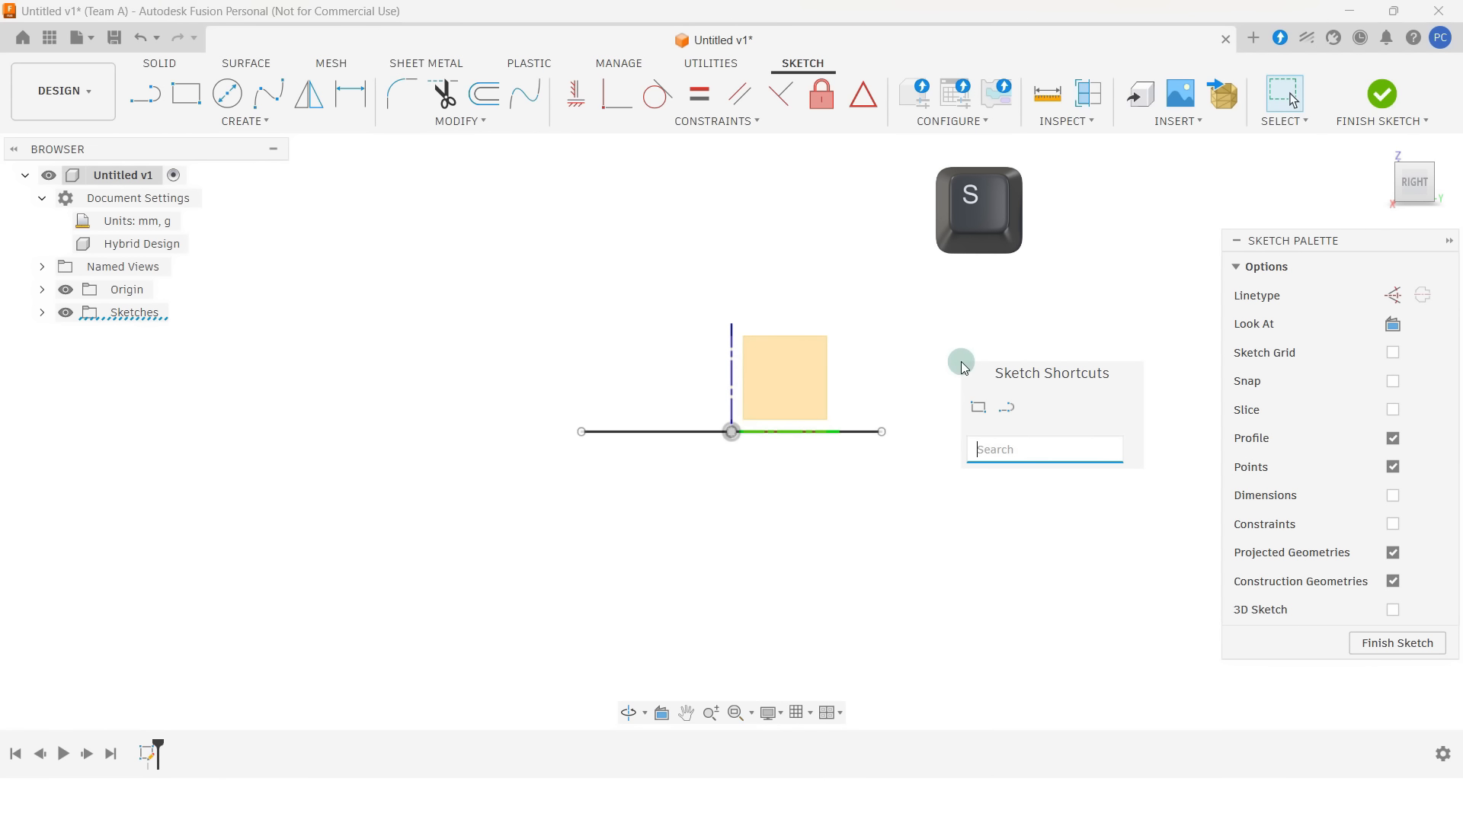
left_click(1006, 407)
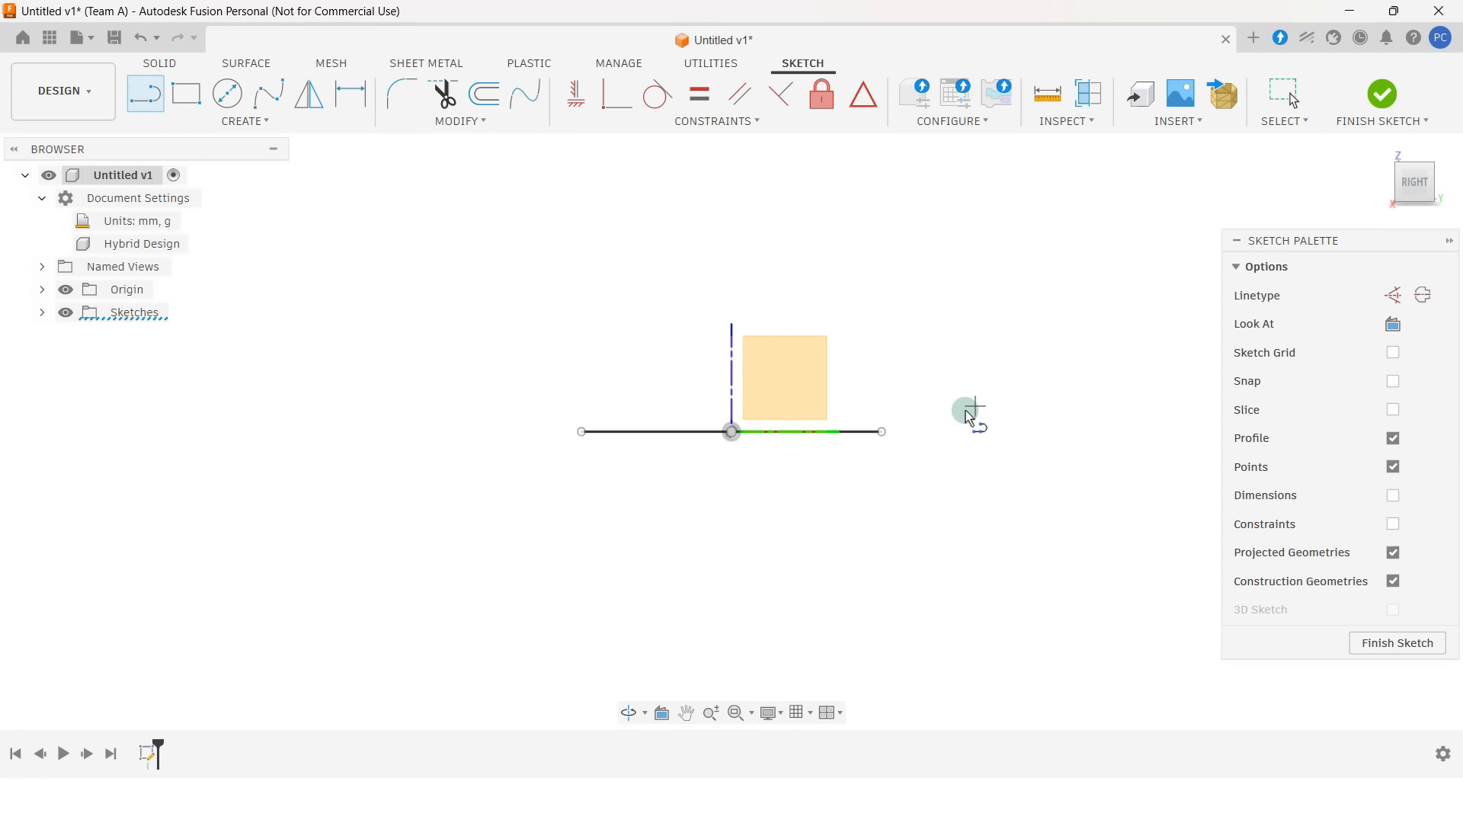
left_click(882, 432)
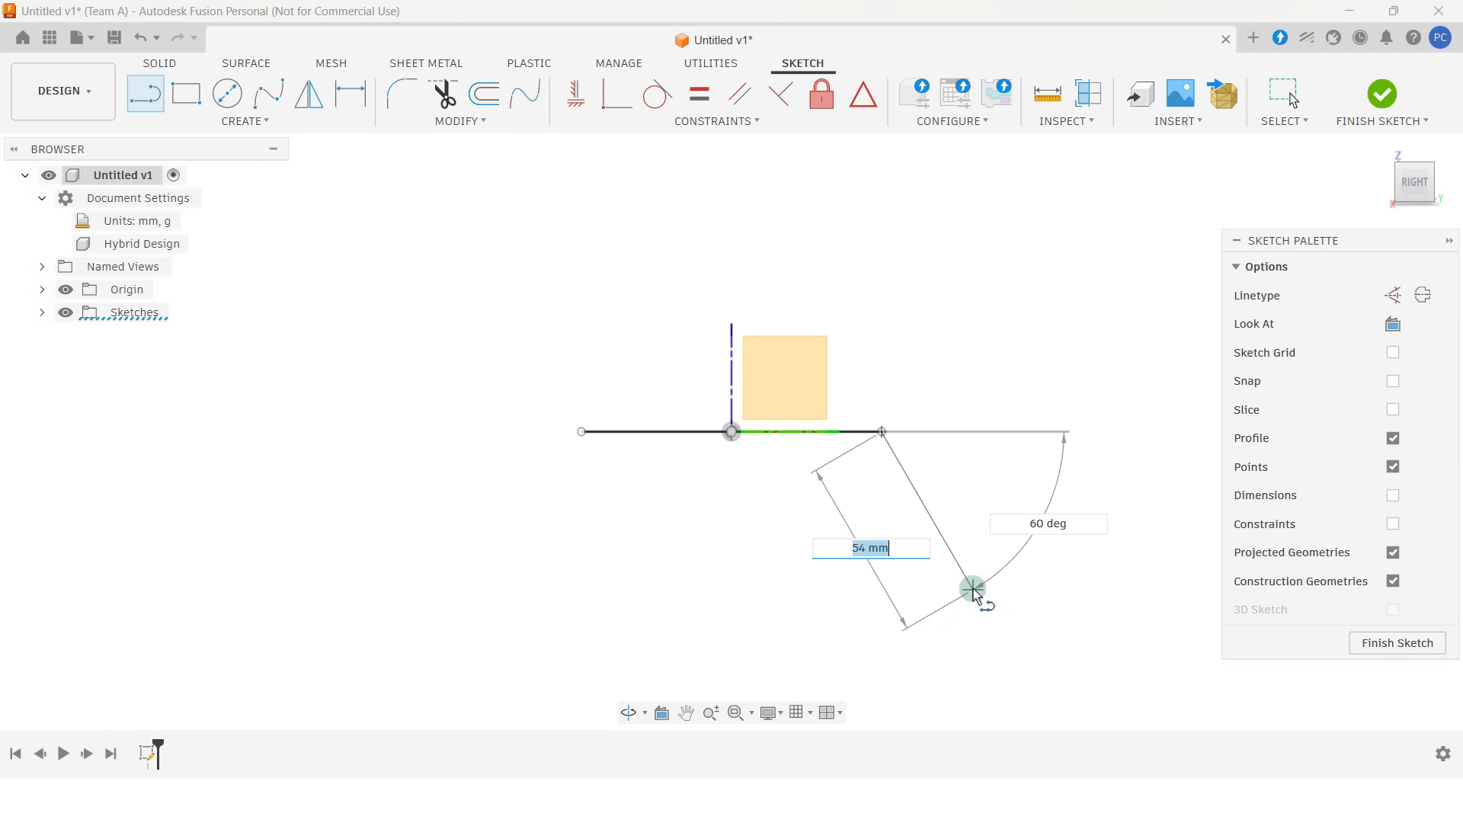
left_click(973, 589)
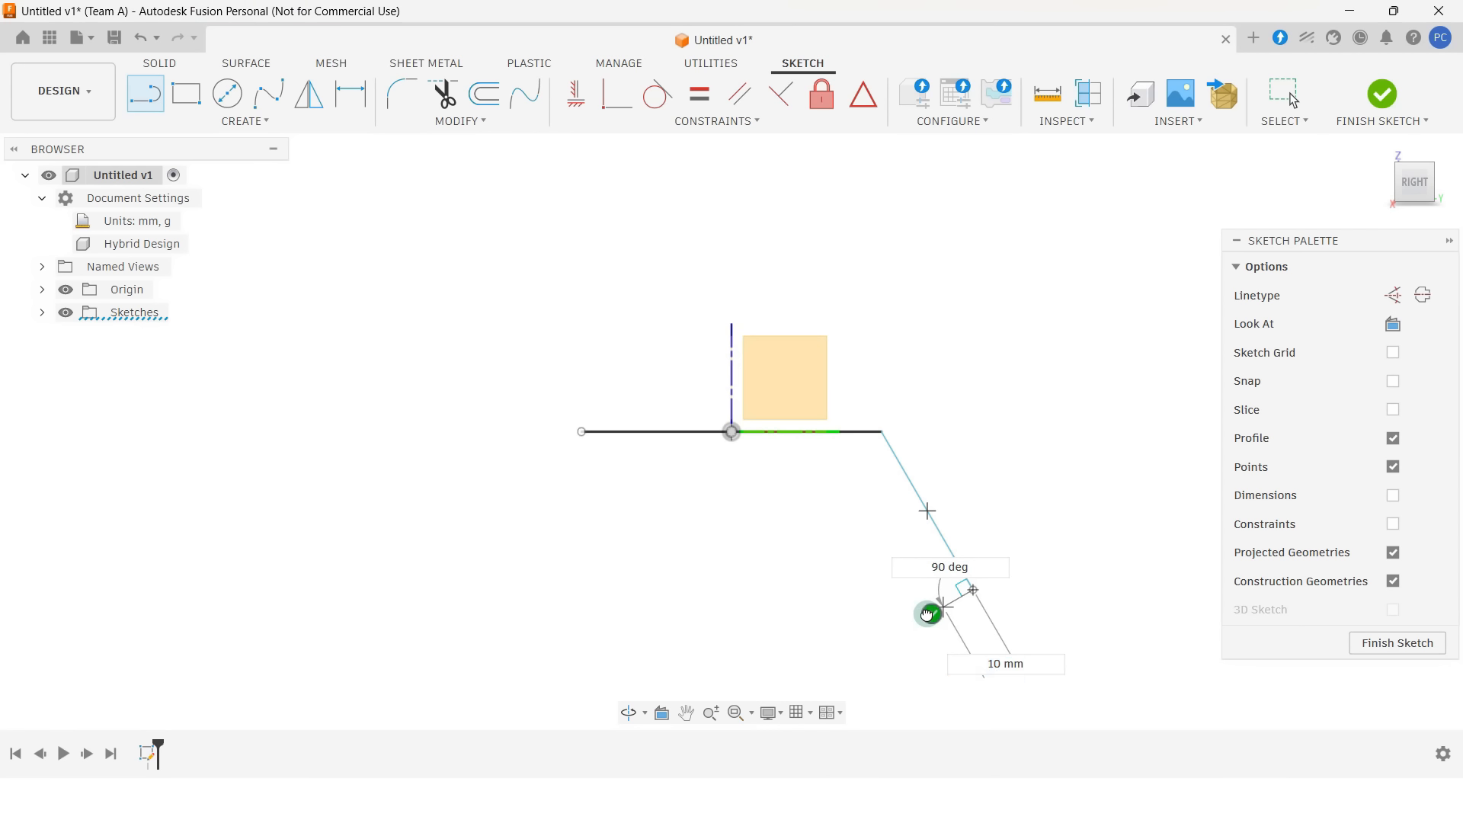
key("Escape")
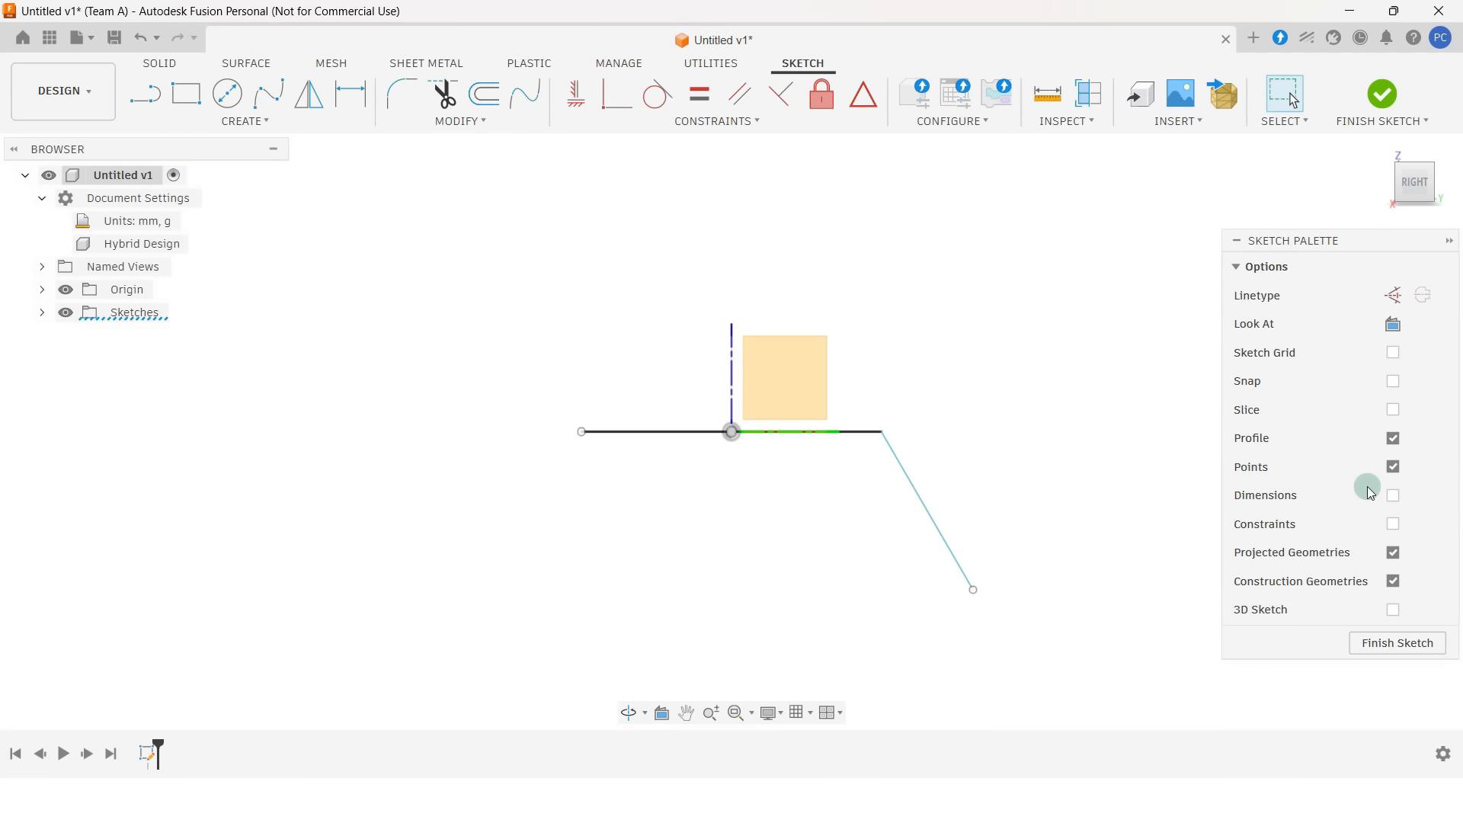
- Turn the sketch dimension display back on and dimension the horizontal line to 60 mm
left_click(1395, 496)
key("d")
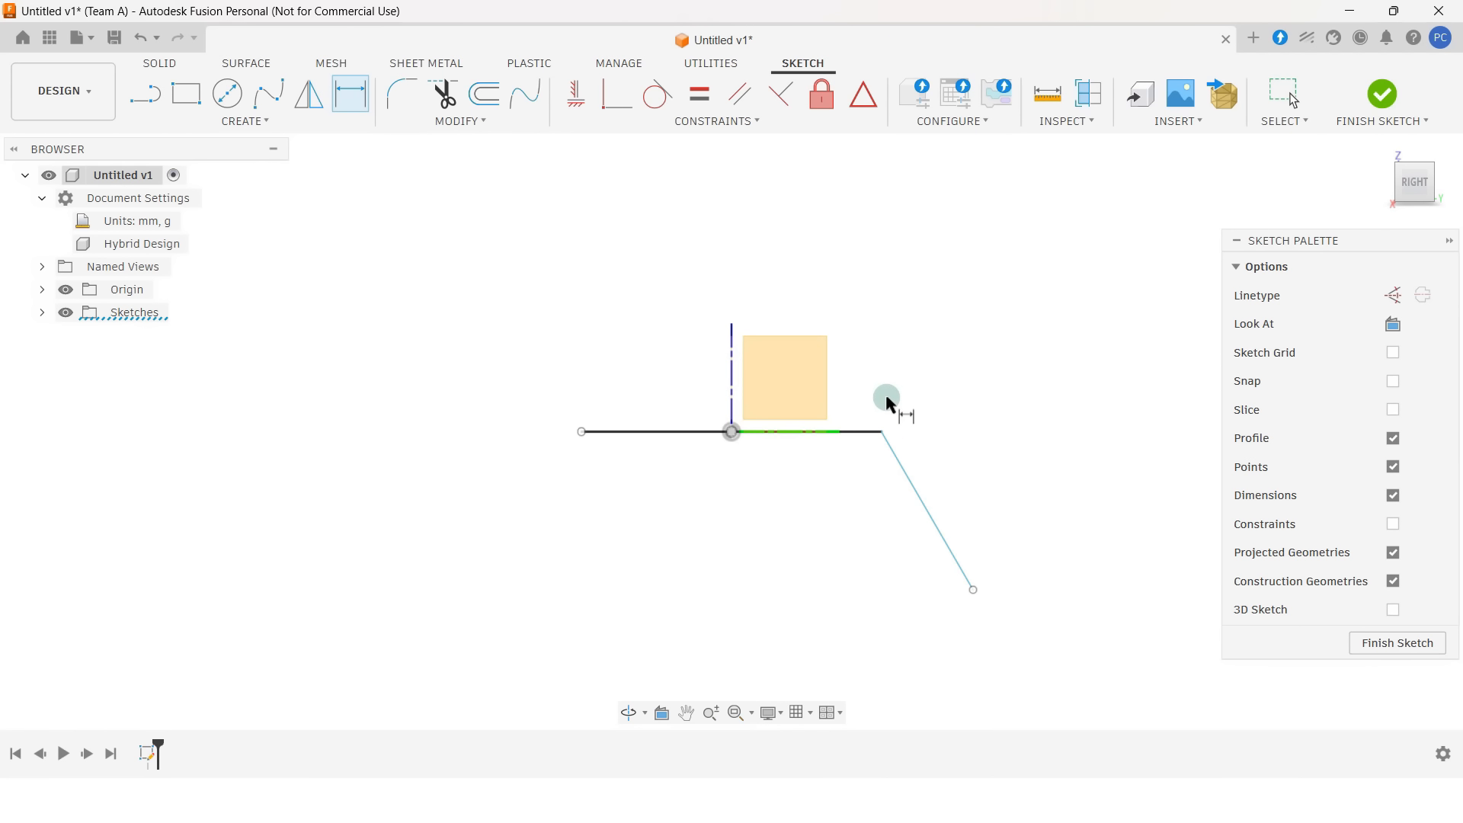
left_click(858, 432)
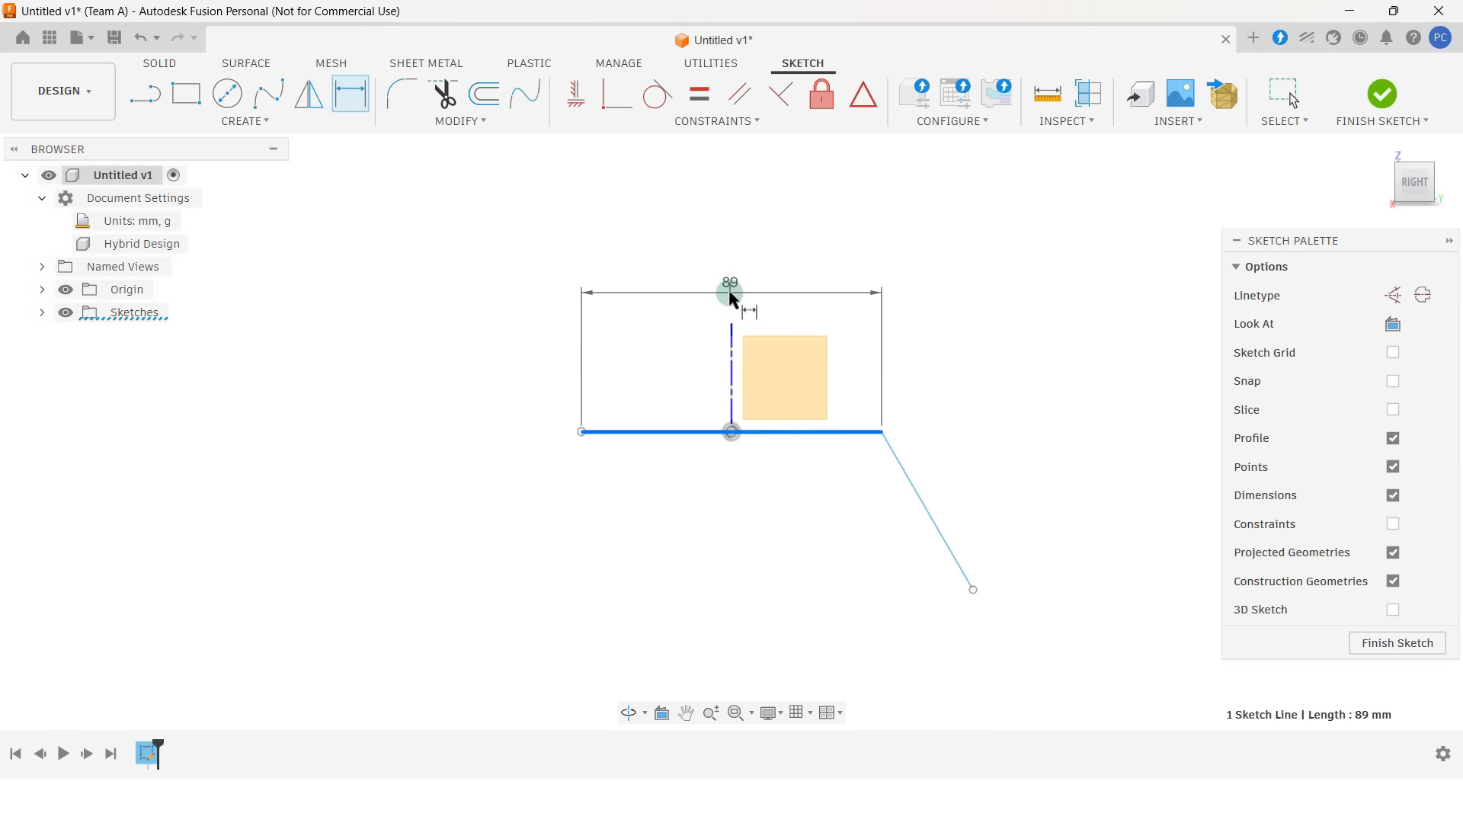
left_click(728, 292)
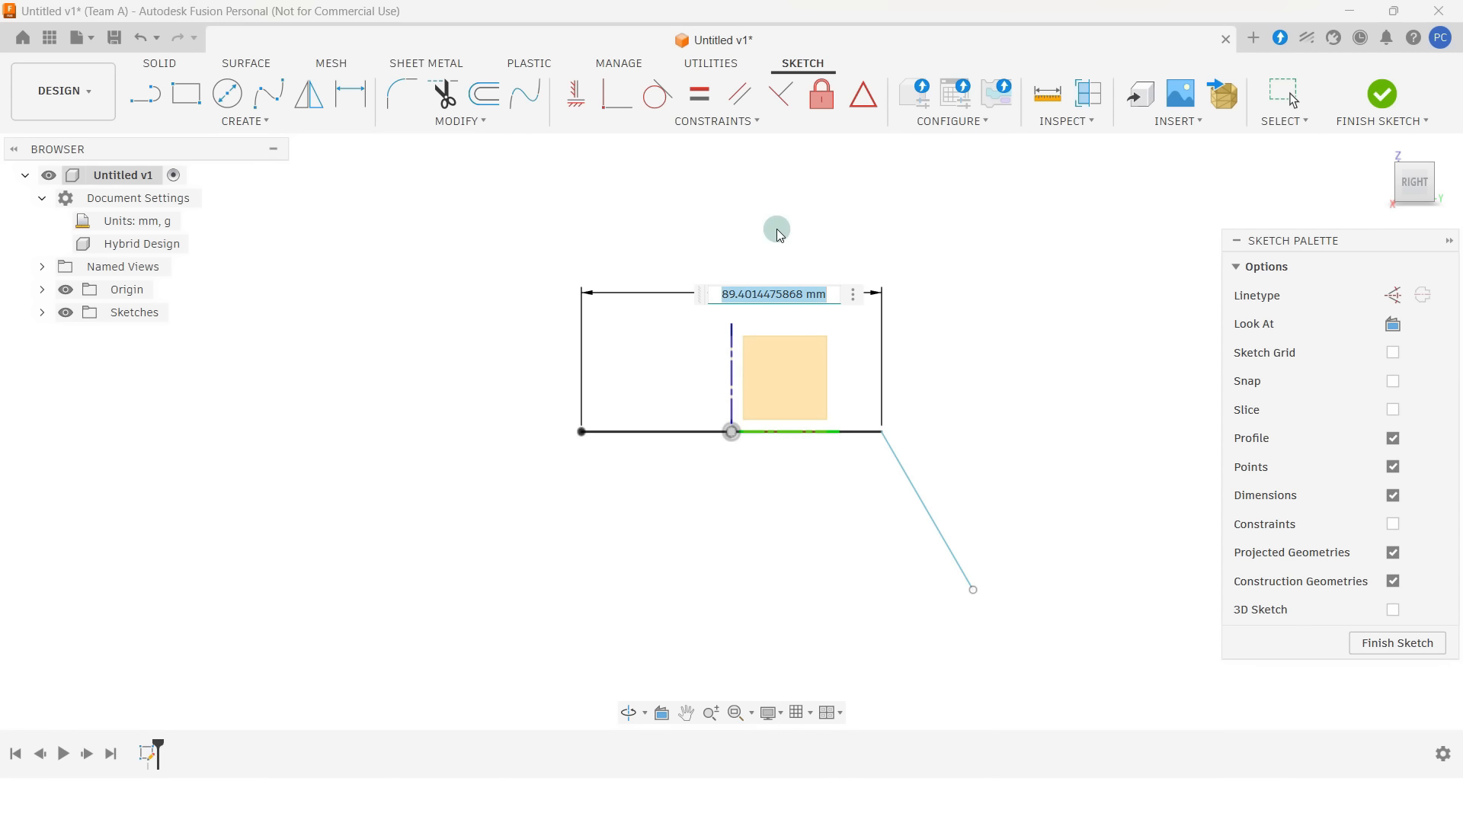
type("60")
key("Return")
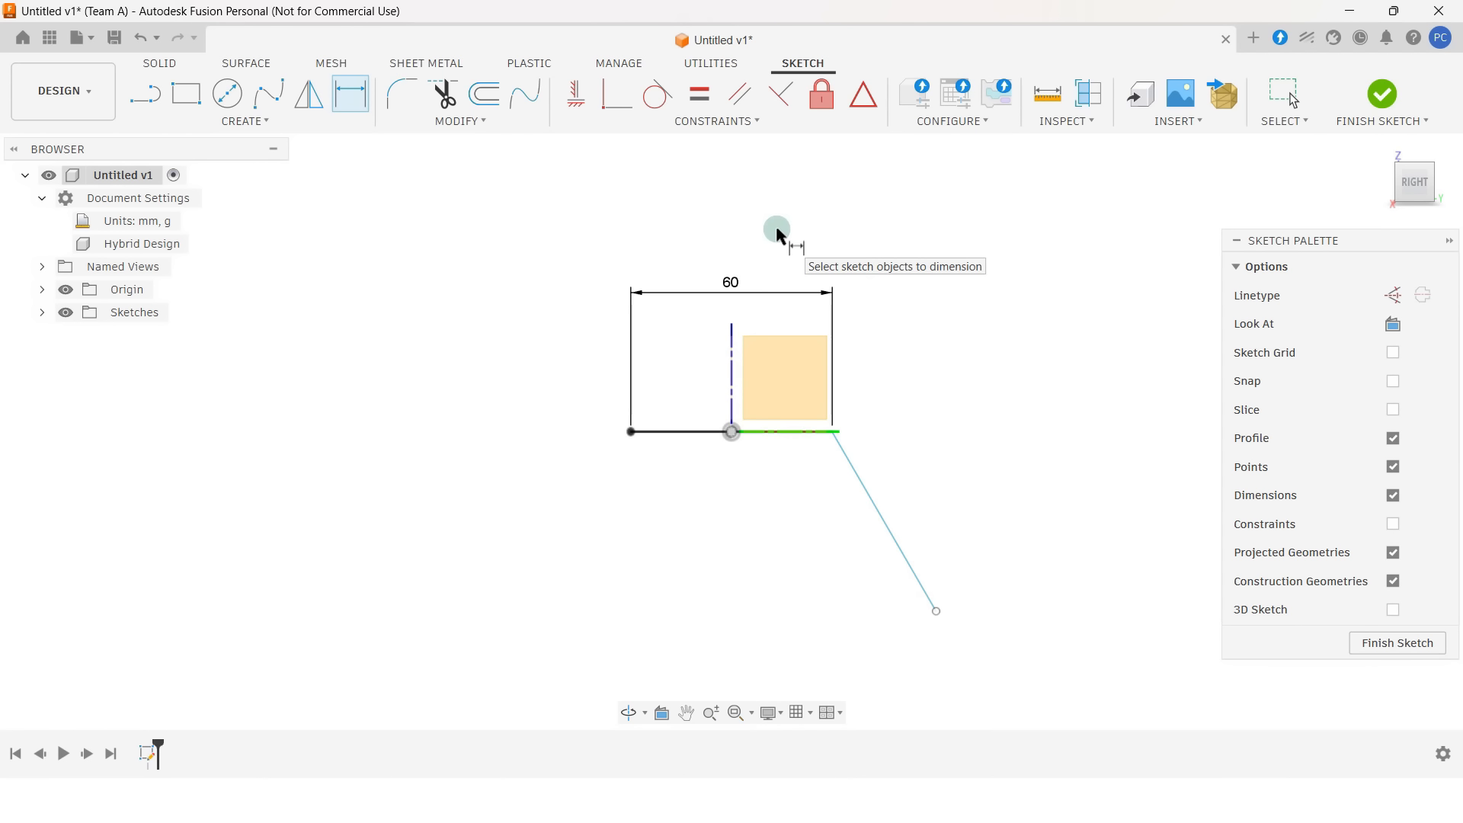
- Dimension the angle between the horizontal line and the right slanted line to 120 degrees
left_click(684, 432)
left_click(881, 512)
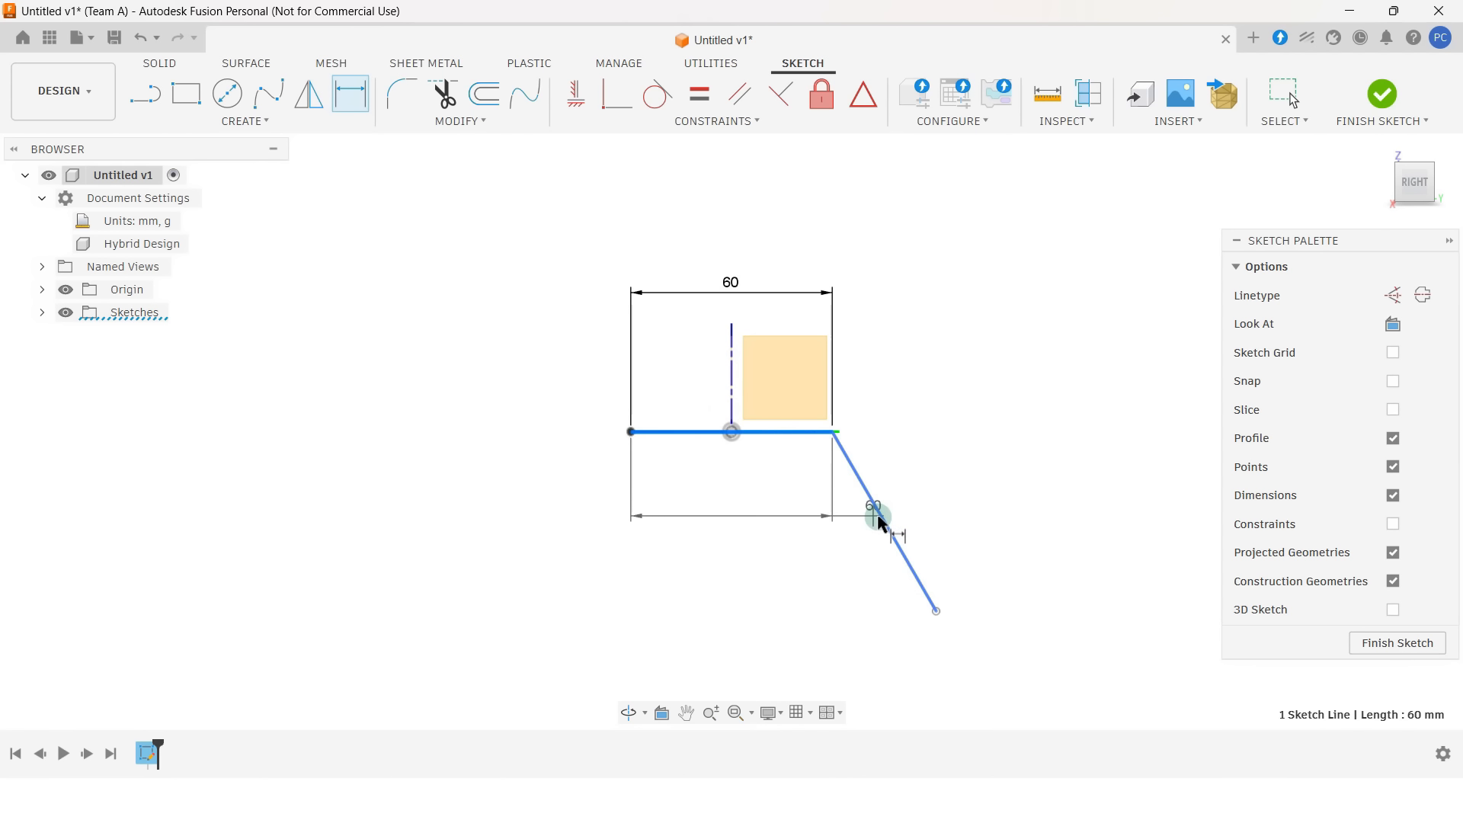
left_click(798, 509)
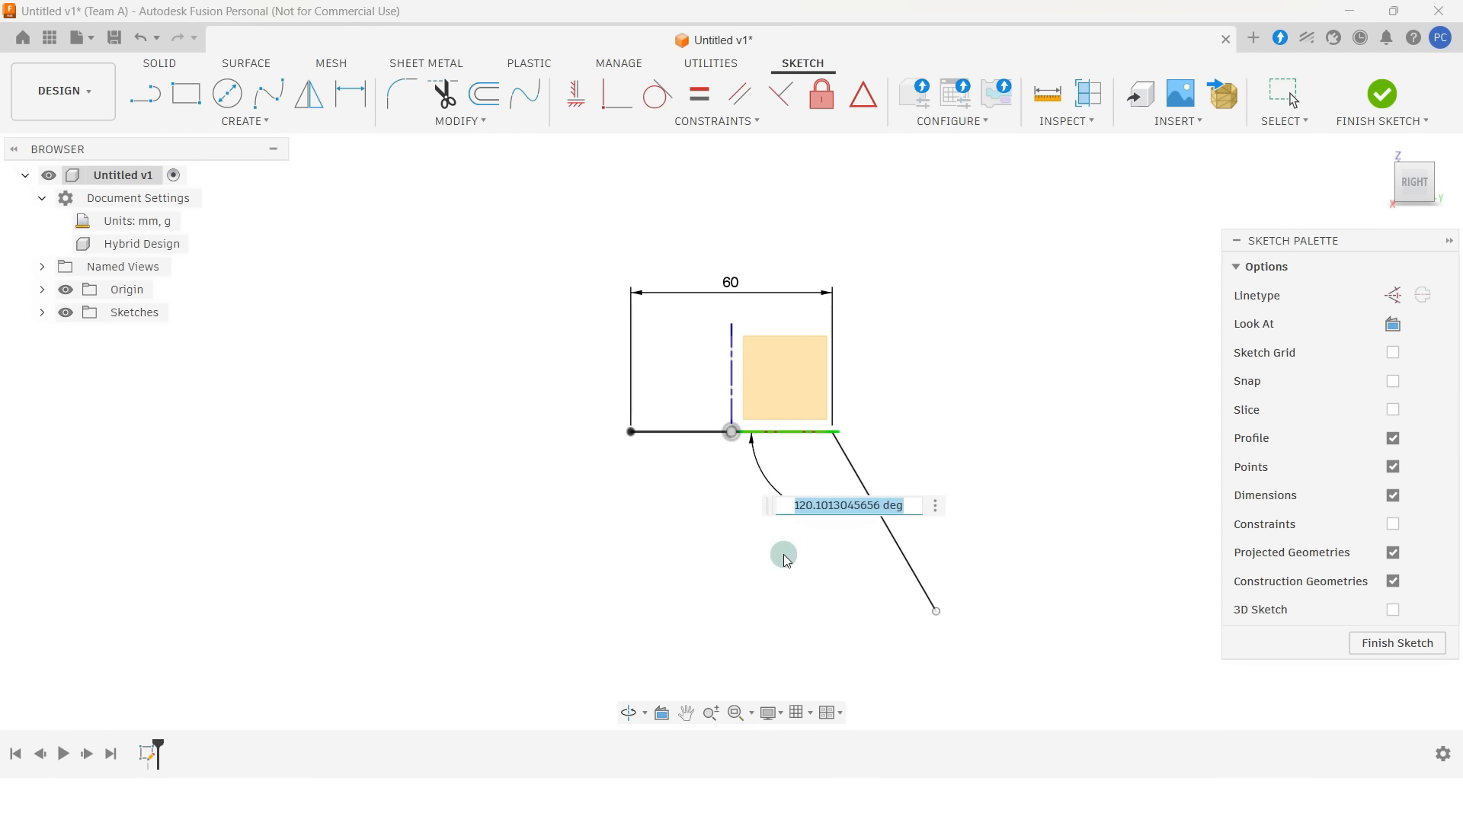
type("120")
key("Return")
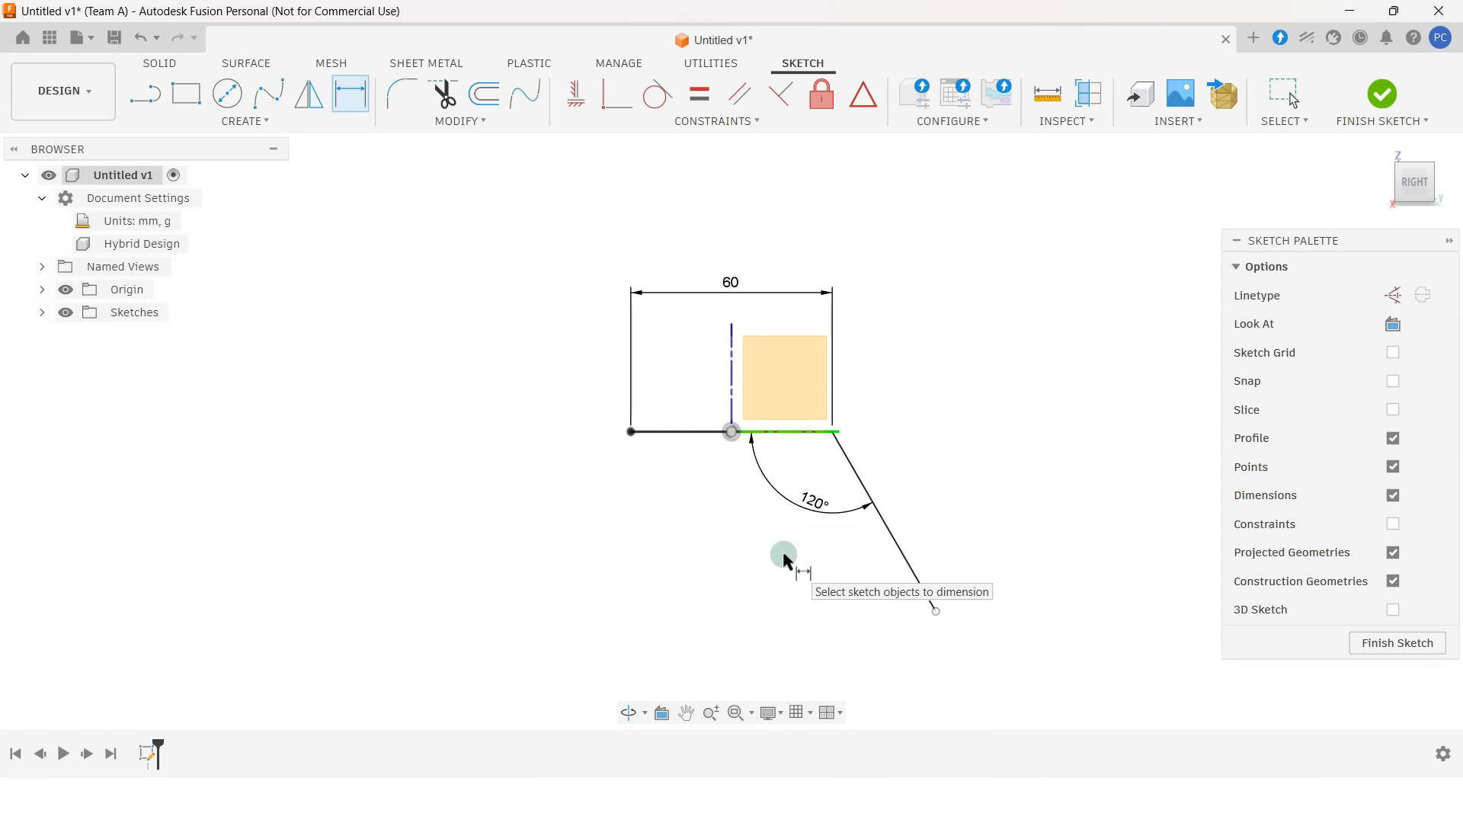
- Dimension the right slanted line's length to 50 mm
left_click(891, 533)
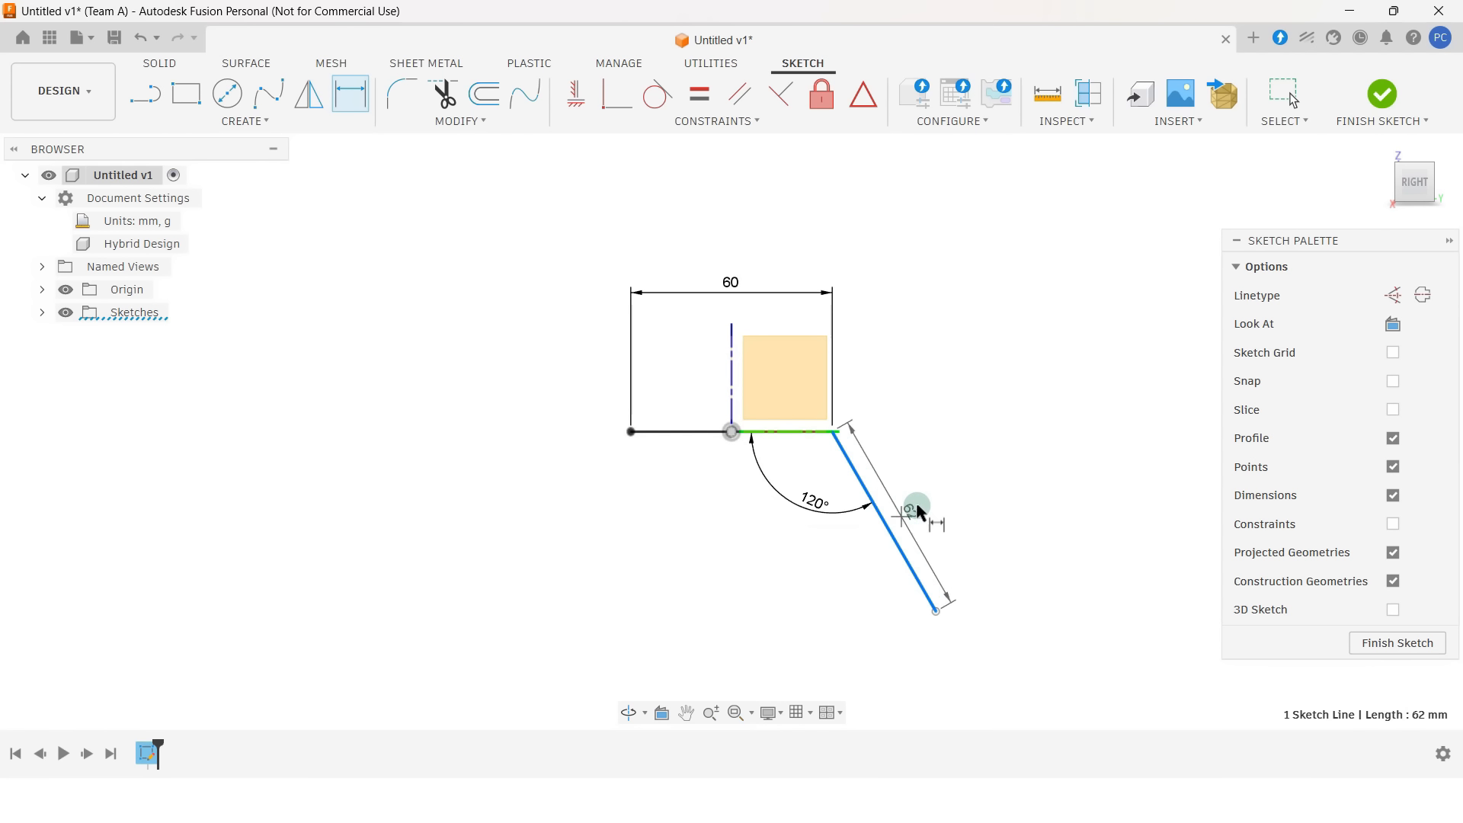
left_click(948, 458)
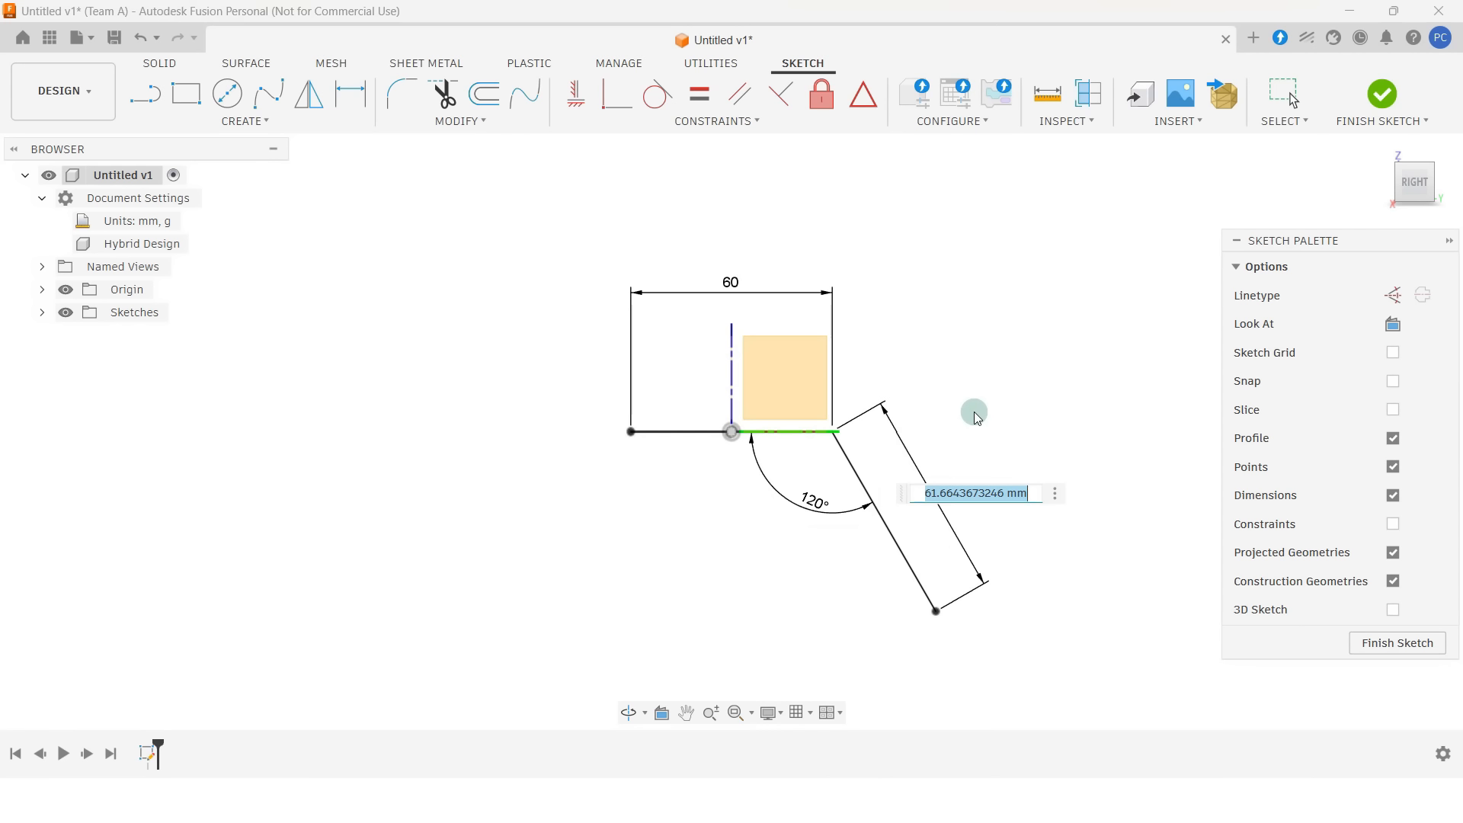
type("50")
key("Return")
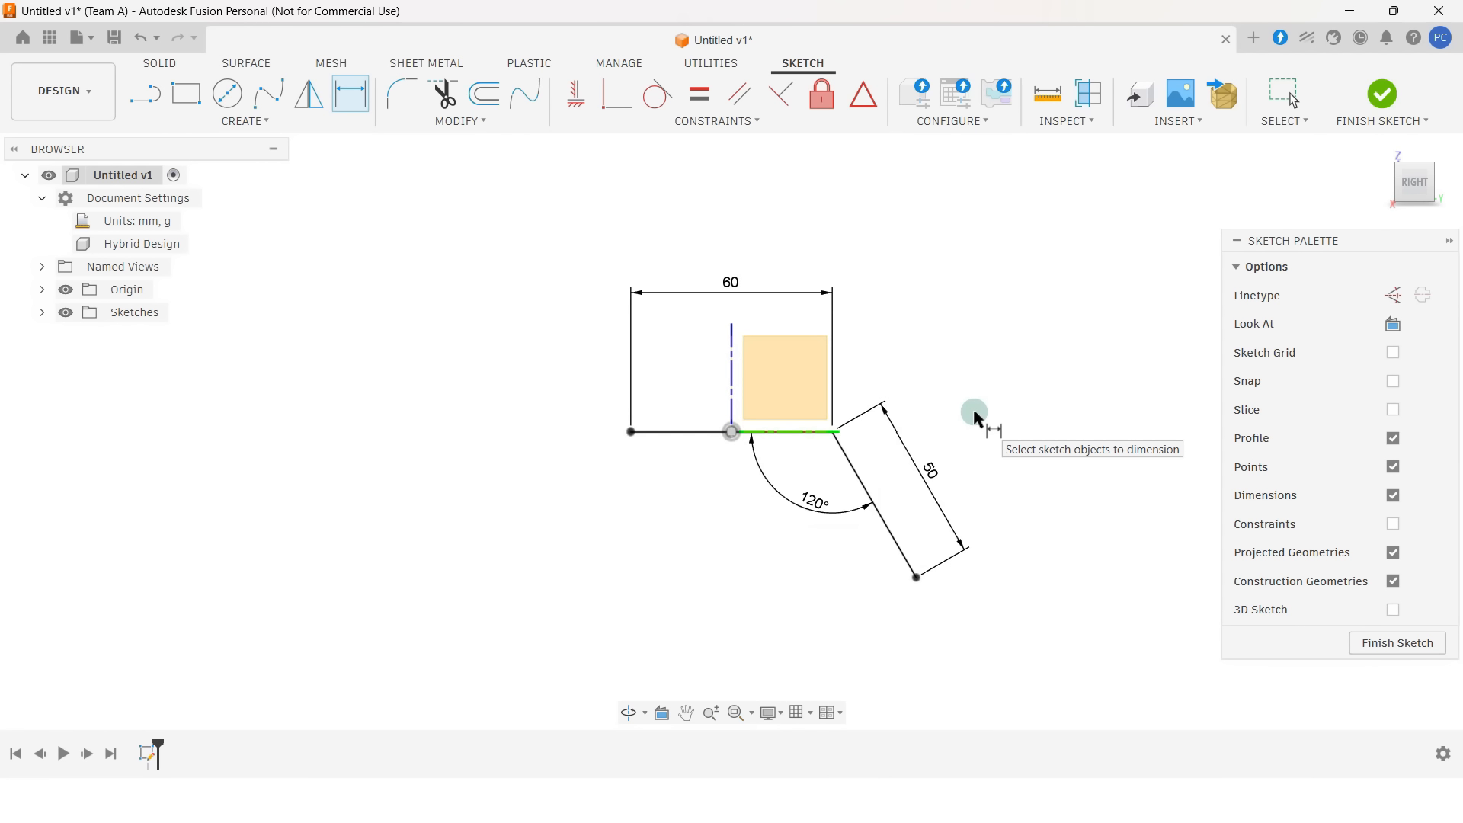
key("Escape")
- Sketch a line about 41 mm long from the horizontal line's left endpoint, sloping down and outward
key("s")
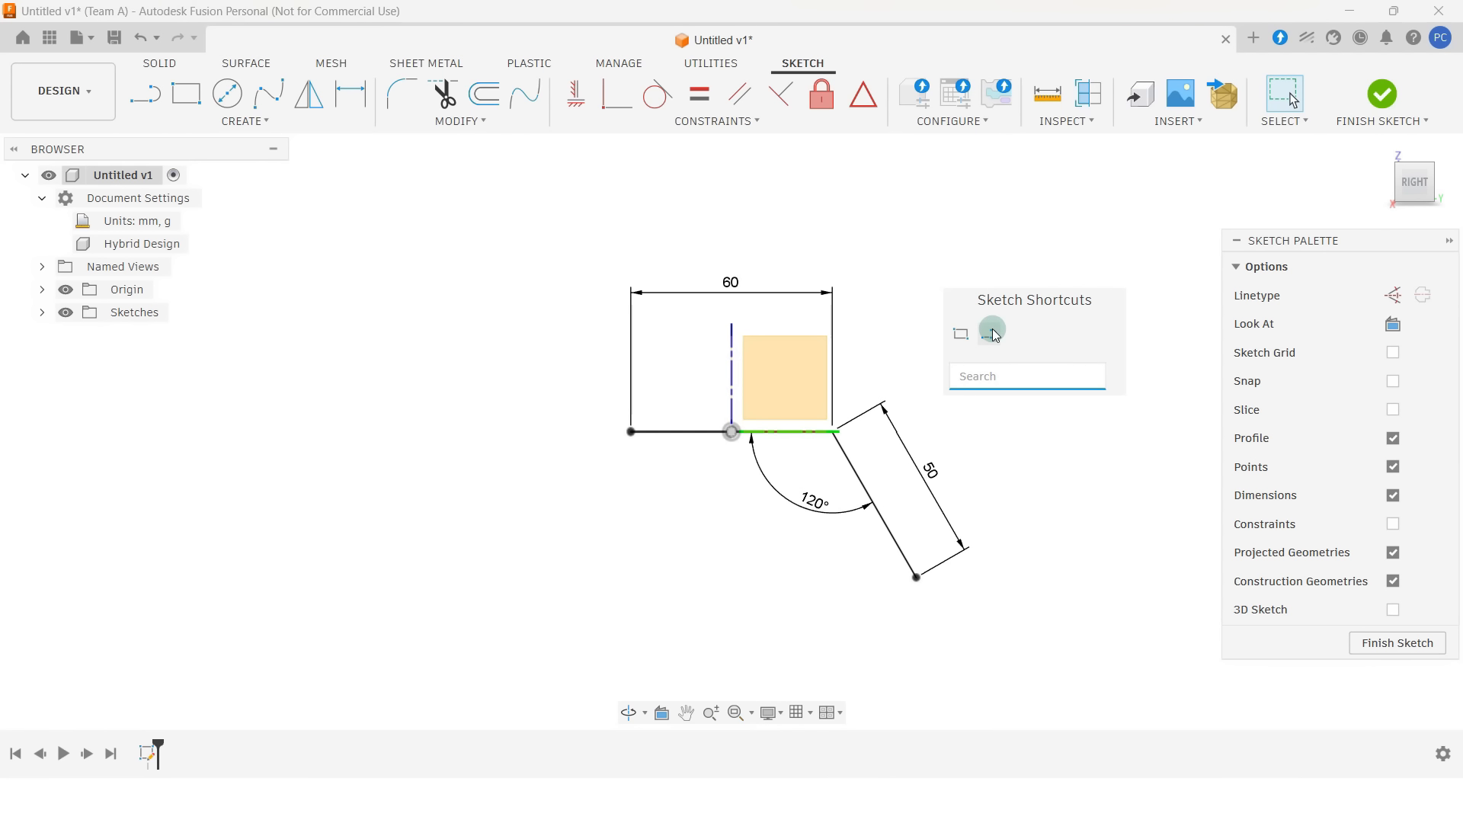
left_click(992, 333)
left_click(630, 432)
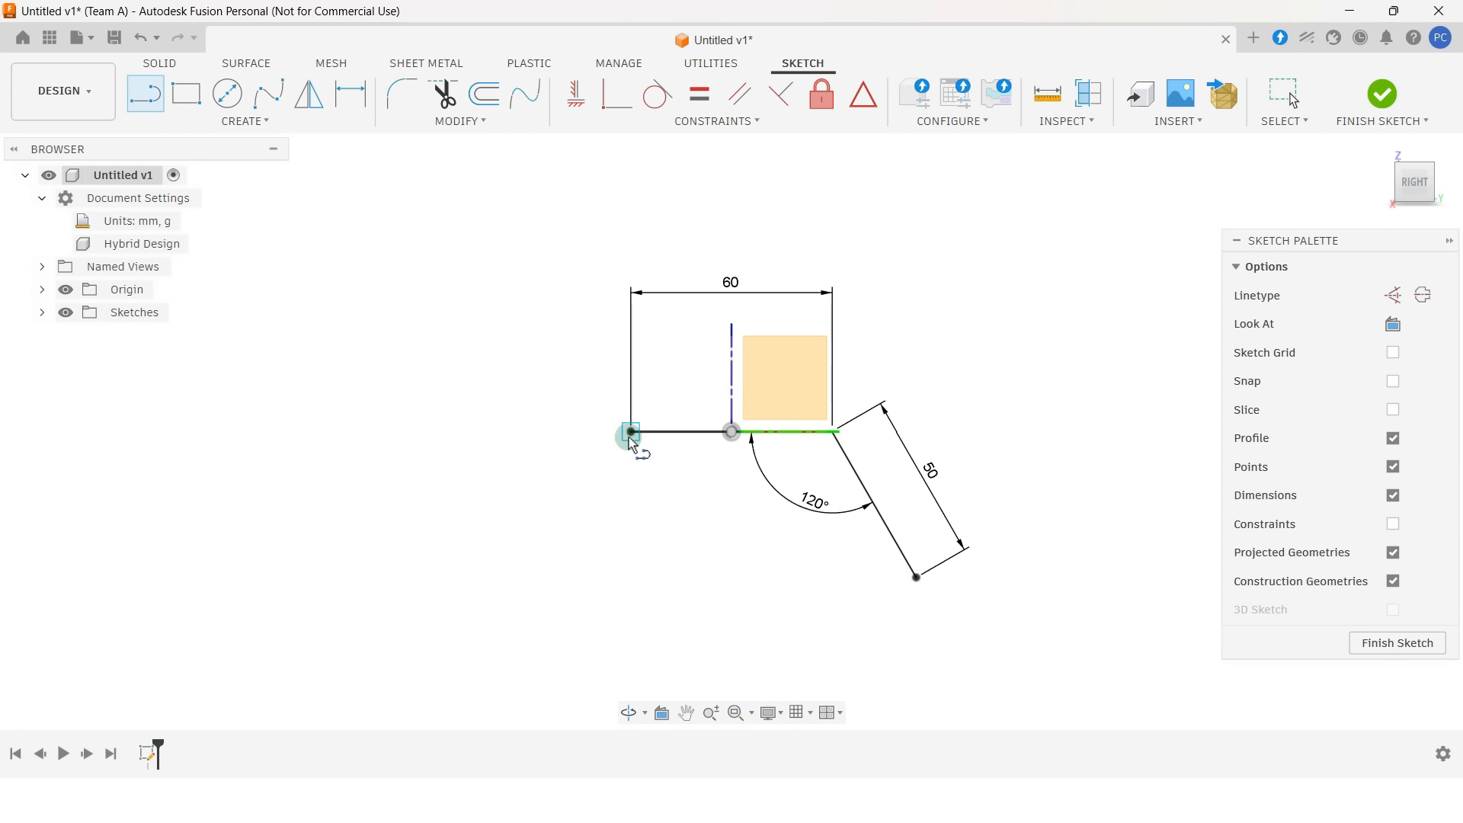
left_click(539, 535)
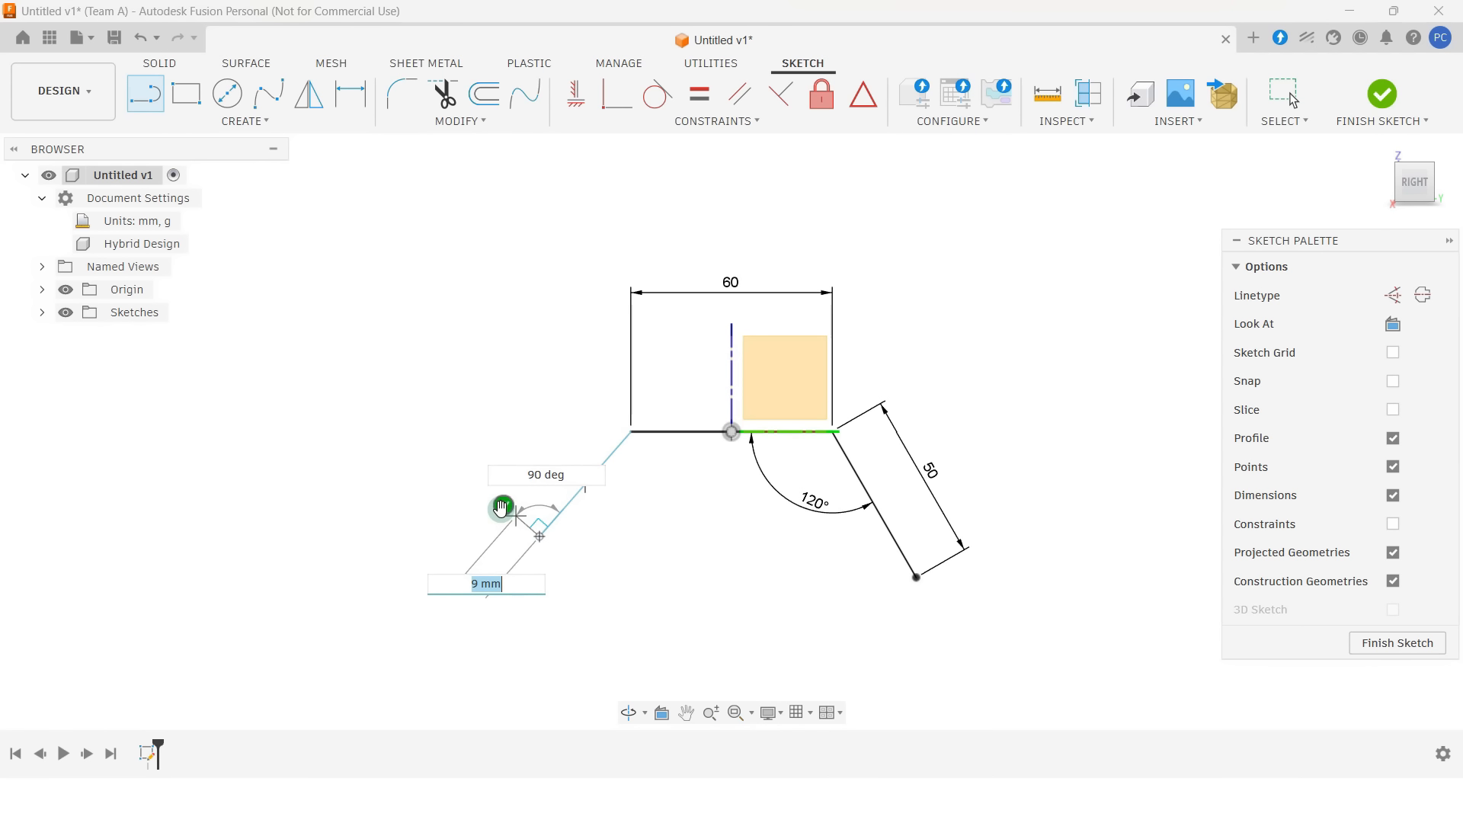
key("Escape")
key("Escape")
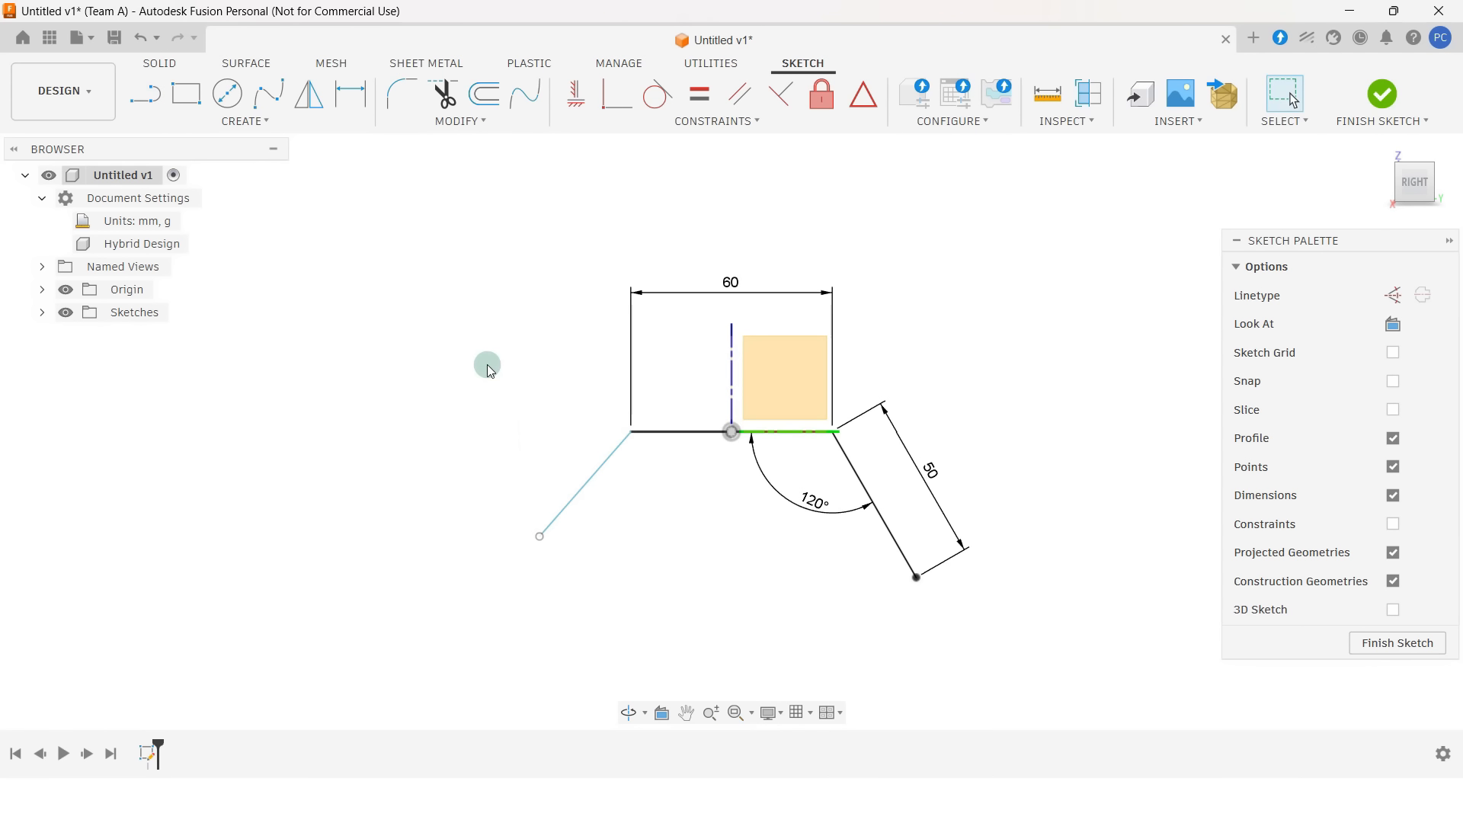
- Apply an Equal constraint between the left and right slanted lines
left_click(699, 93)
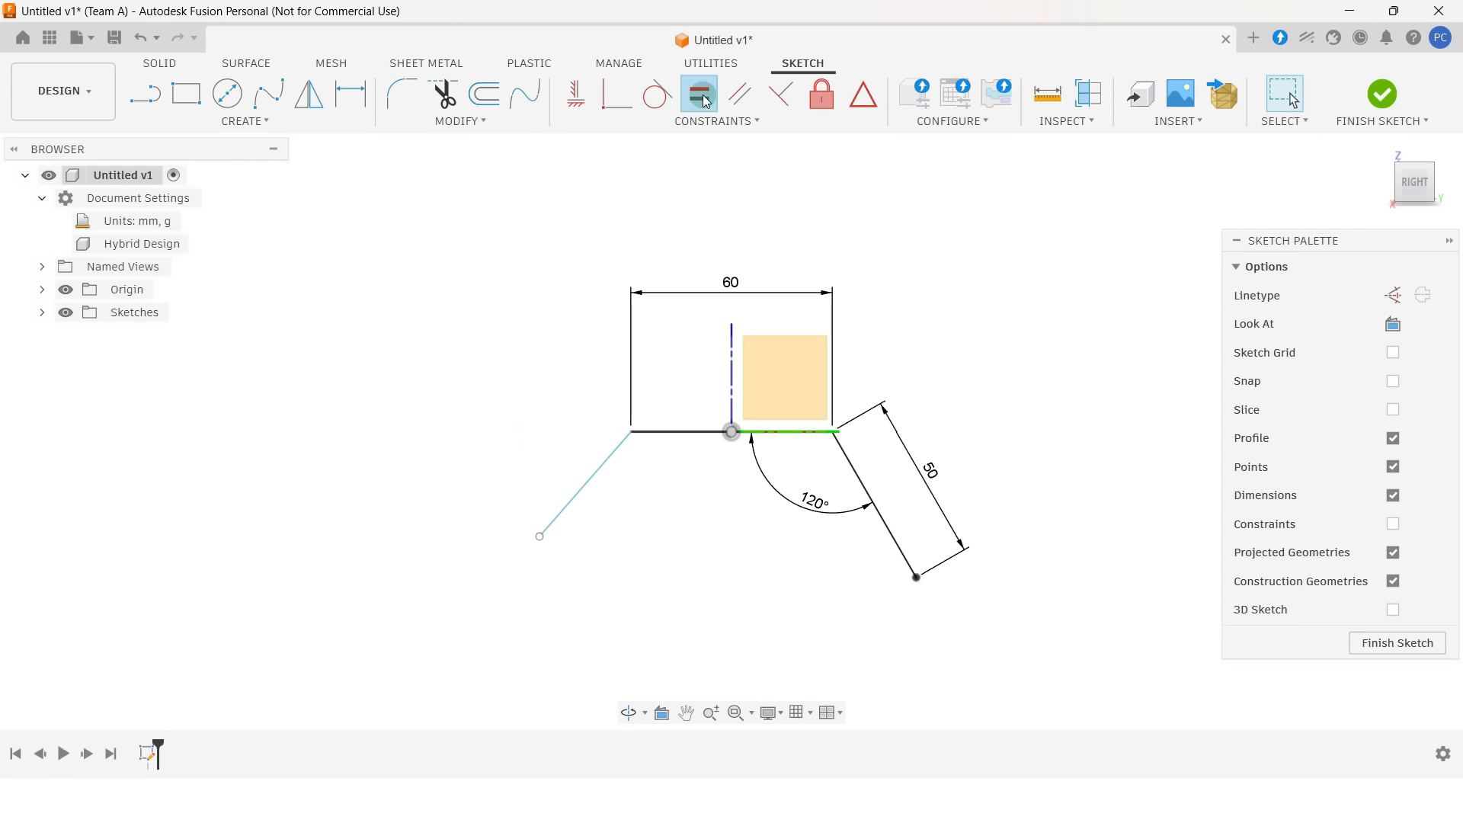
left_click(599, 468)
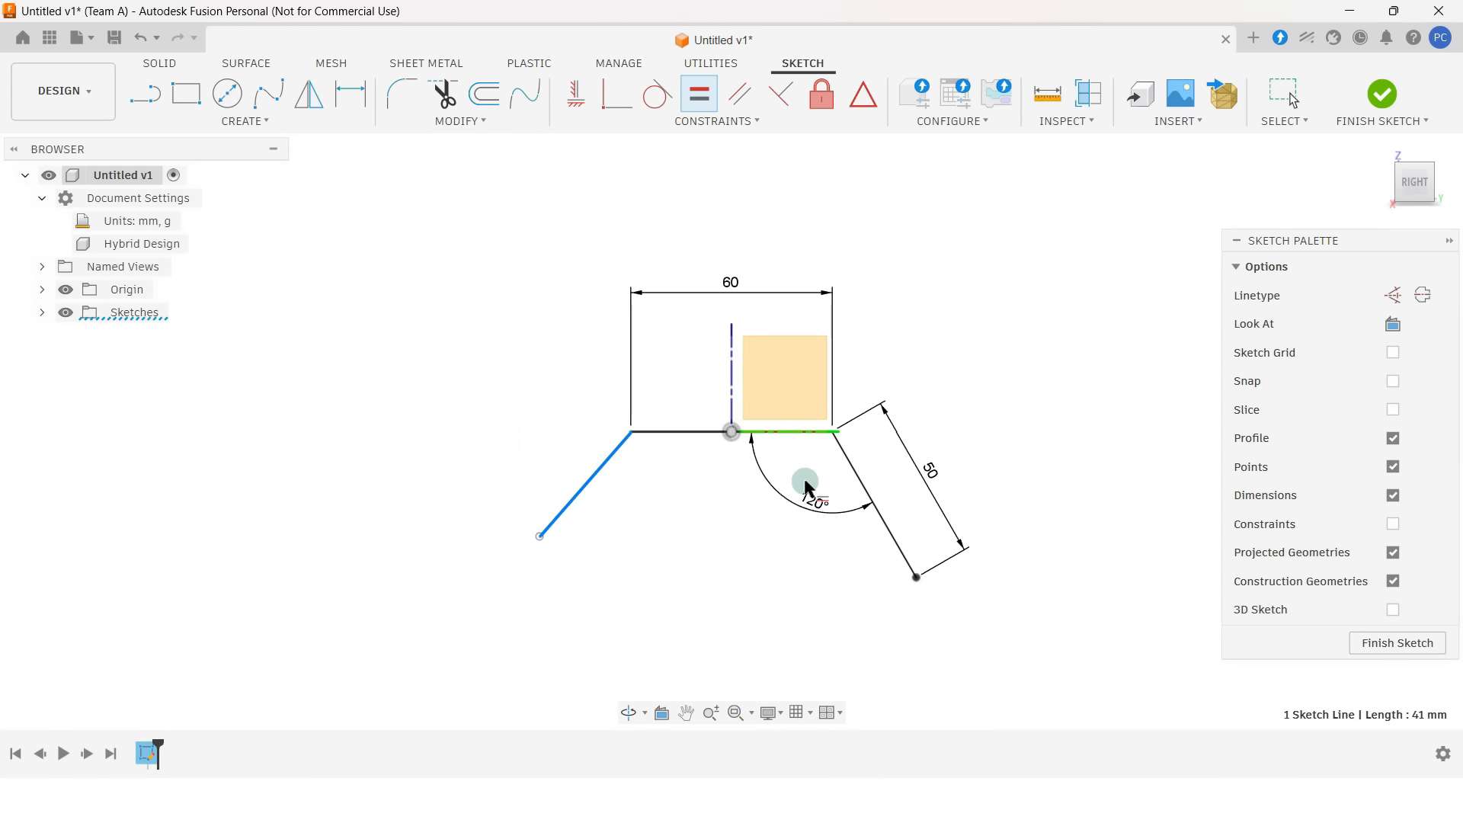
left_click(854, 476)
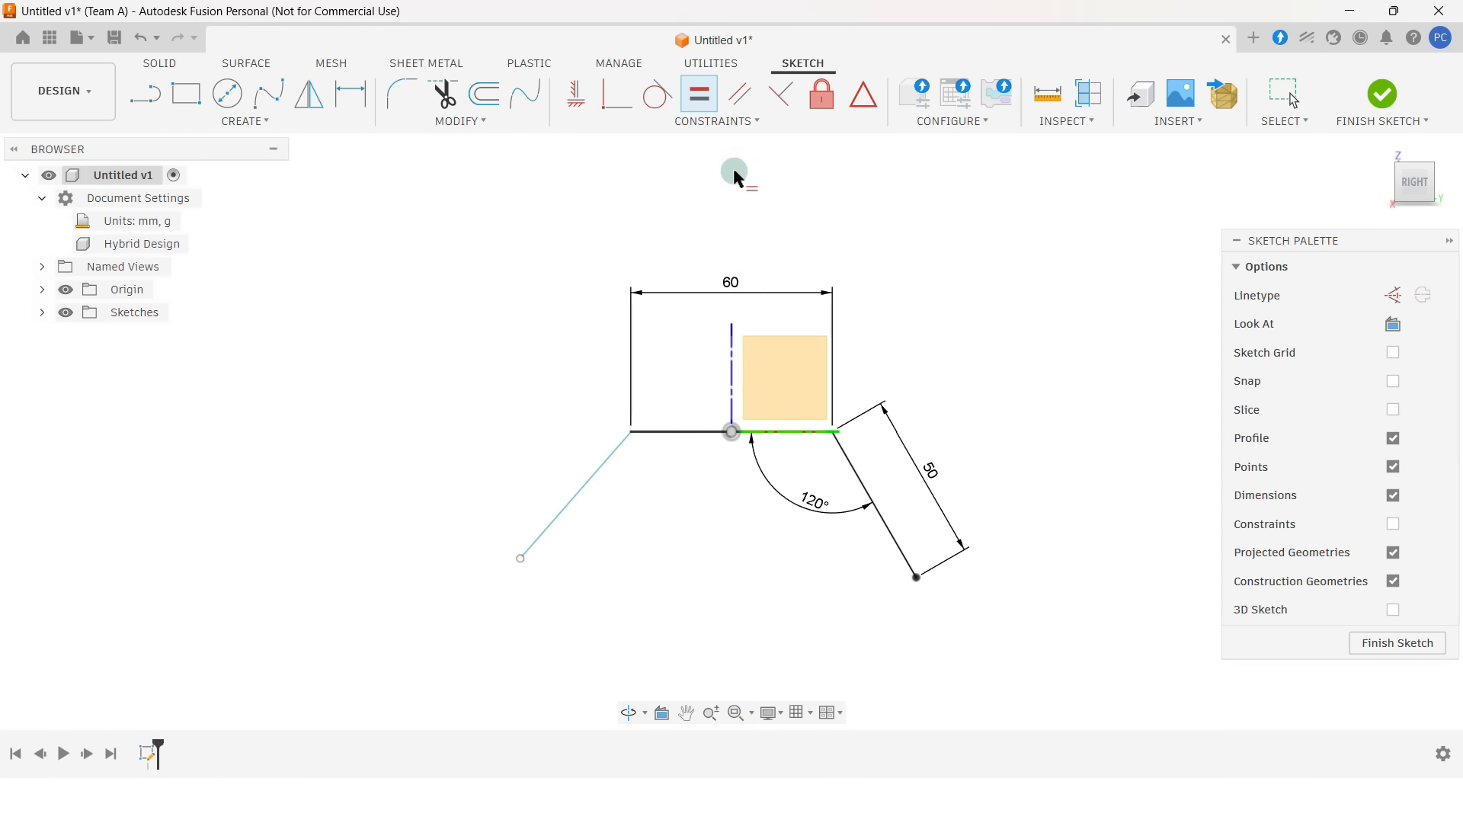
- Constrain the two slanted lines to be symmetric about the vertical Z axis and finish the sketch
left_click(732, 122)
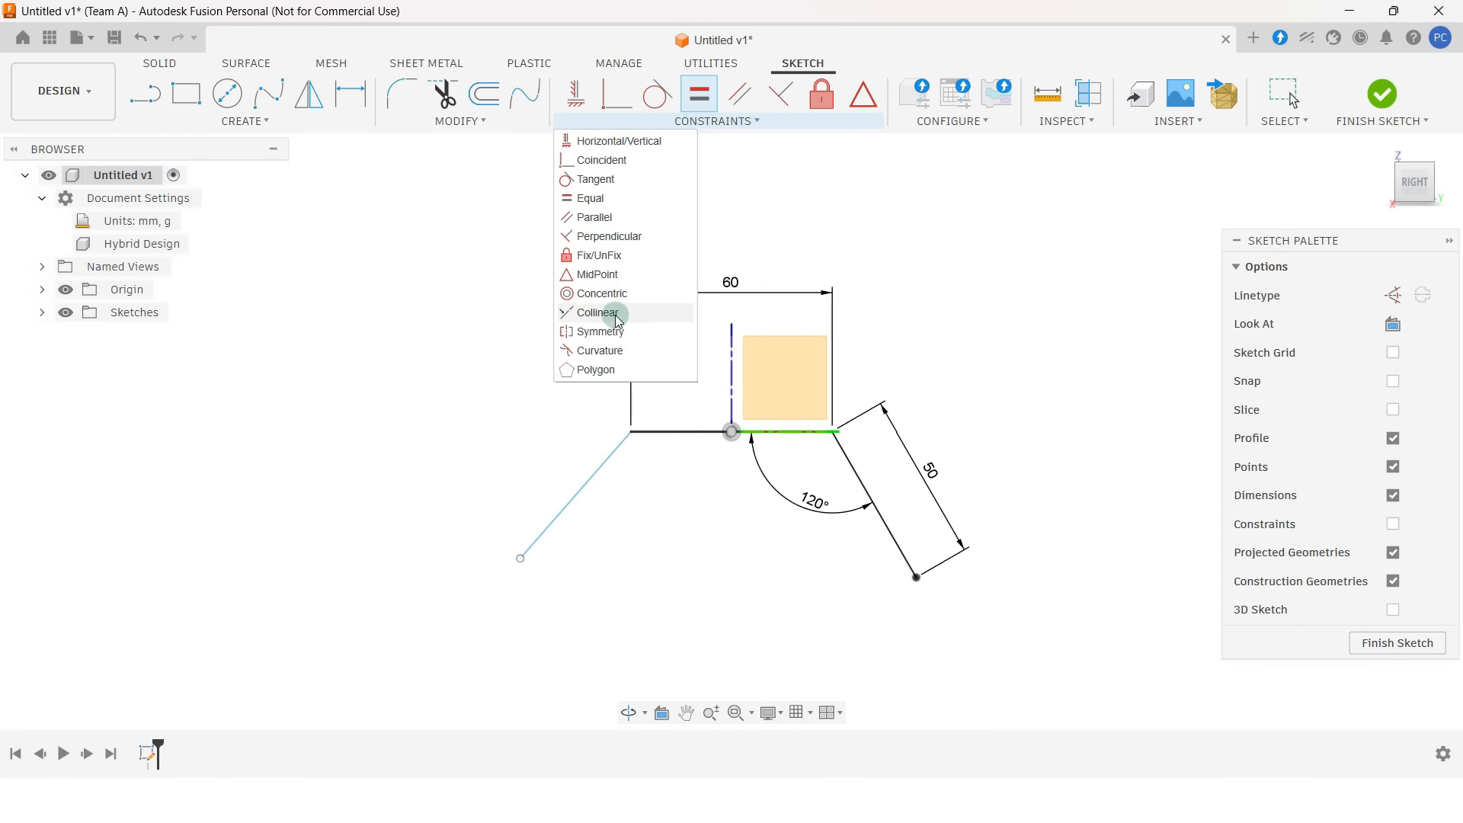
left_click(648, 331)
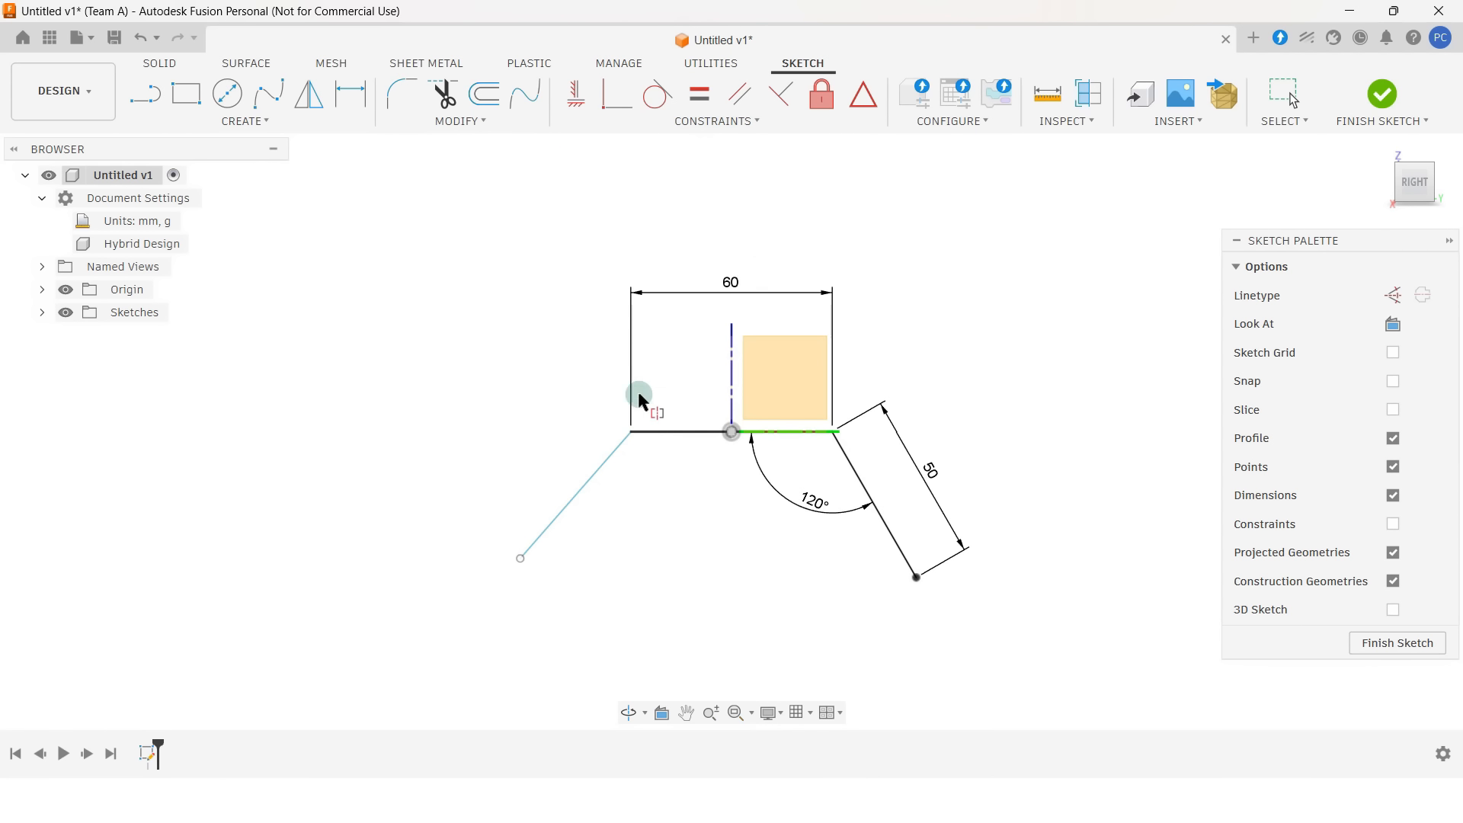
left_click(614, 449)
left_click(846, 452)
left_click(732, 373)
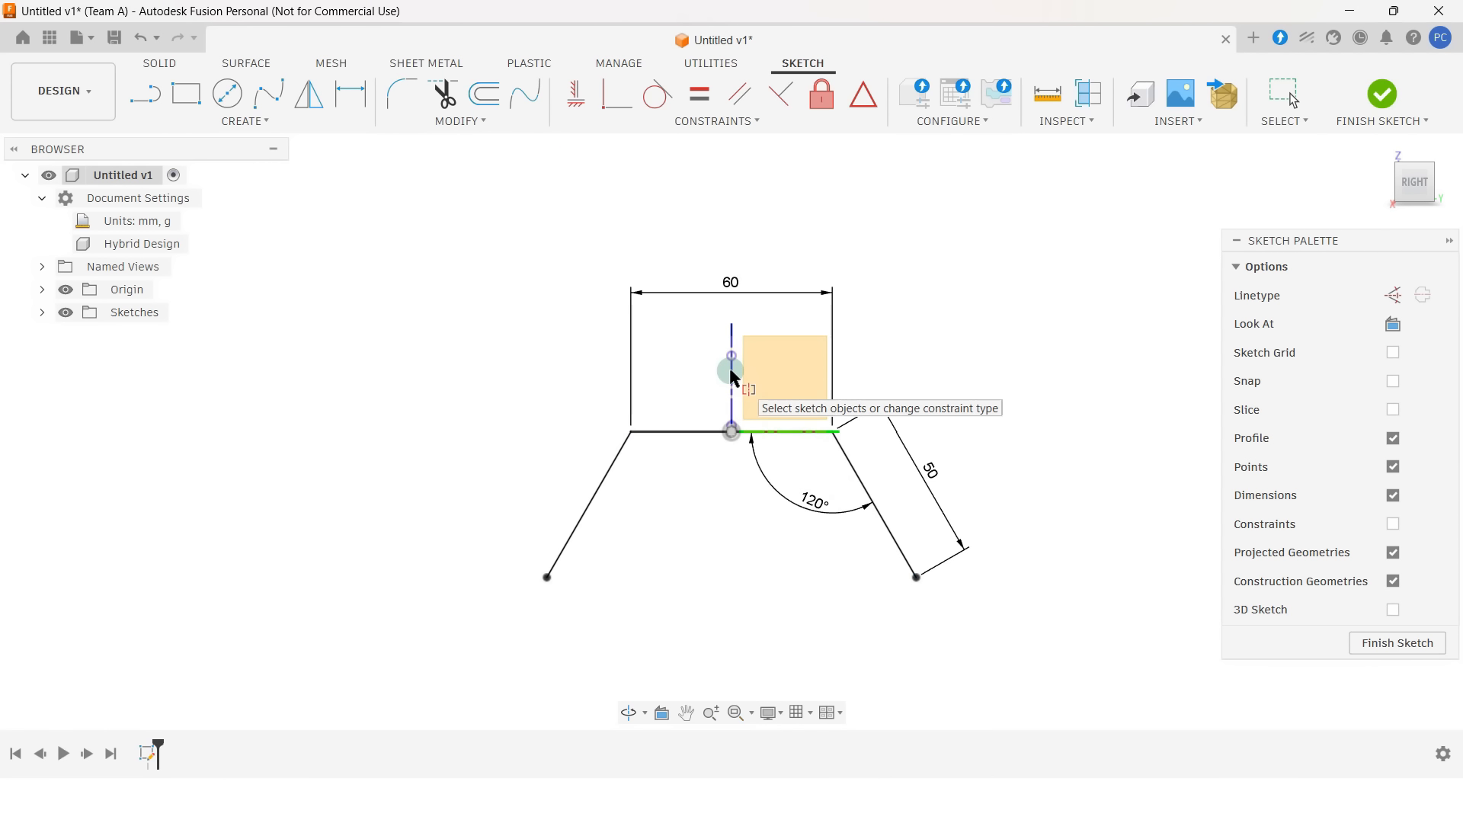
key("Escape")
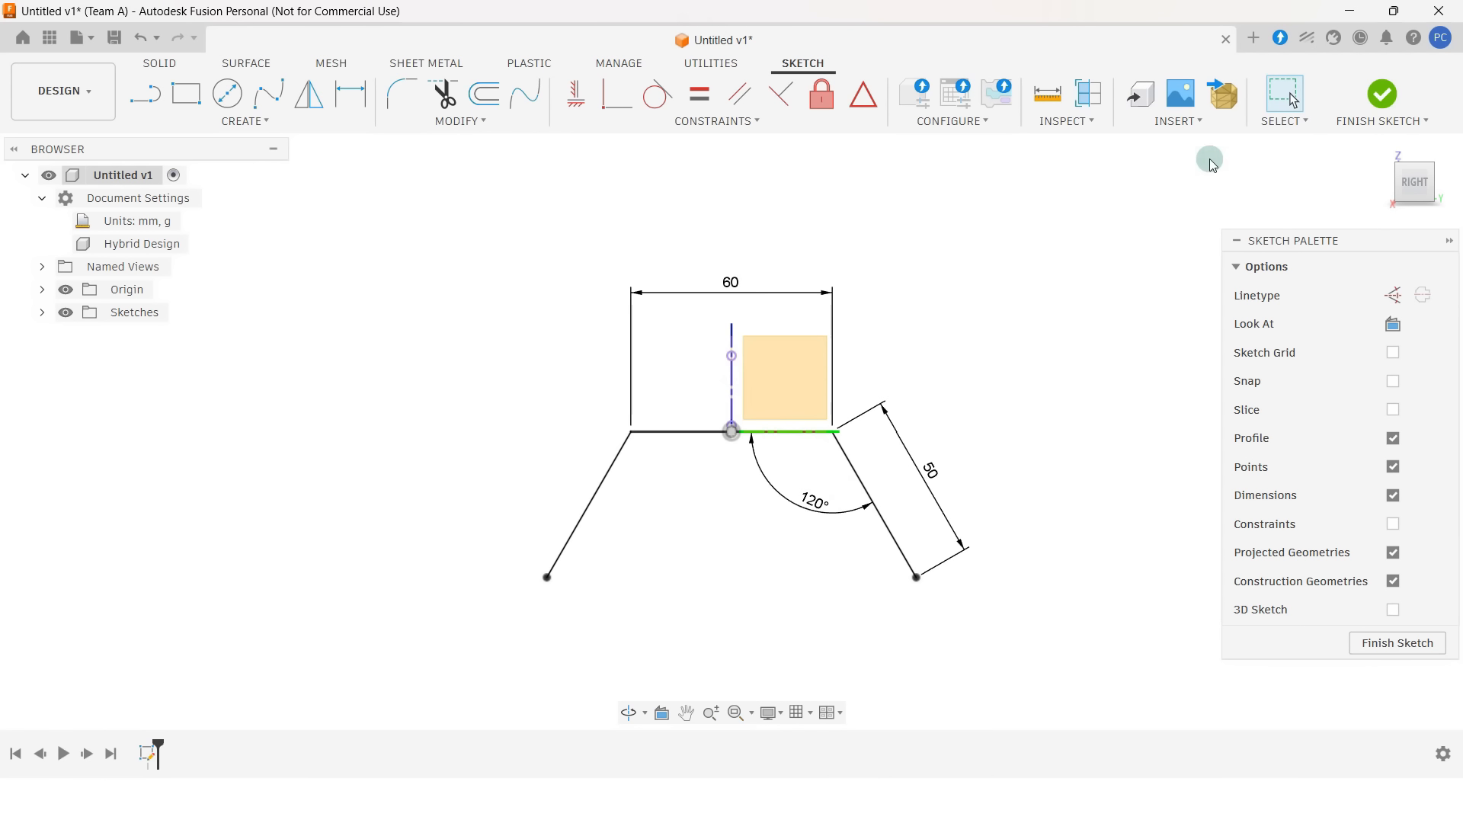
left_click(1381, 94)
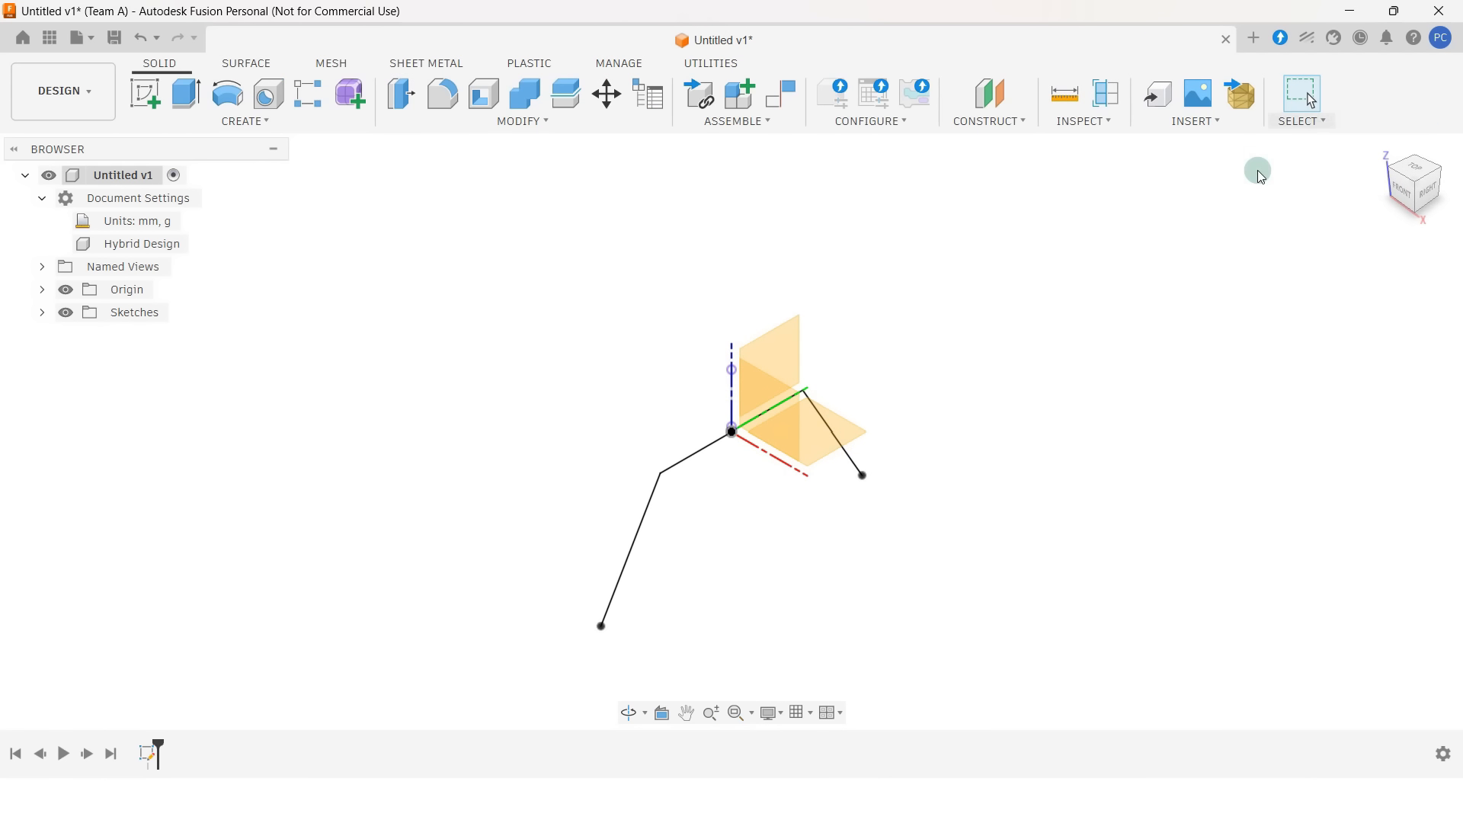
middle_click_drag(1038, 379, 950, 307)
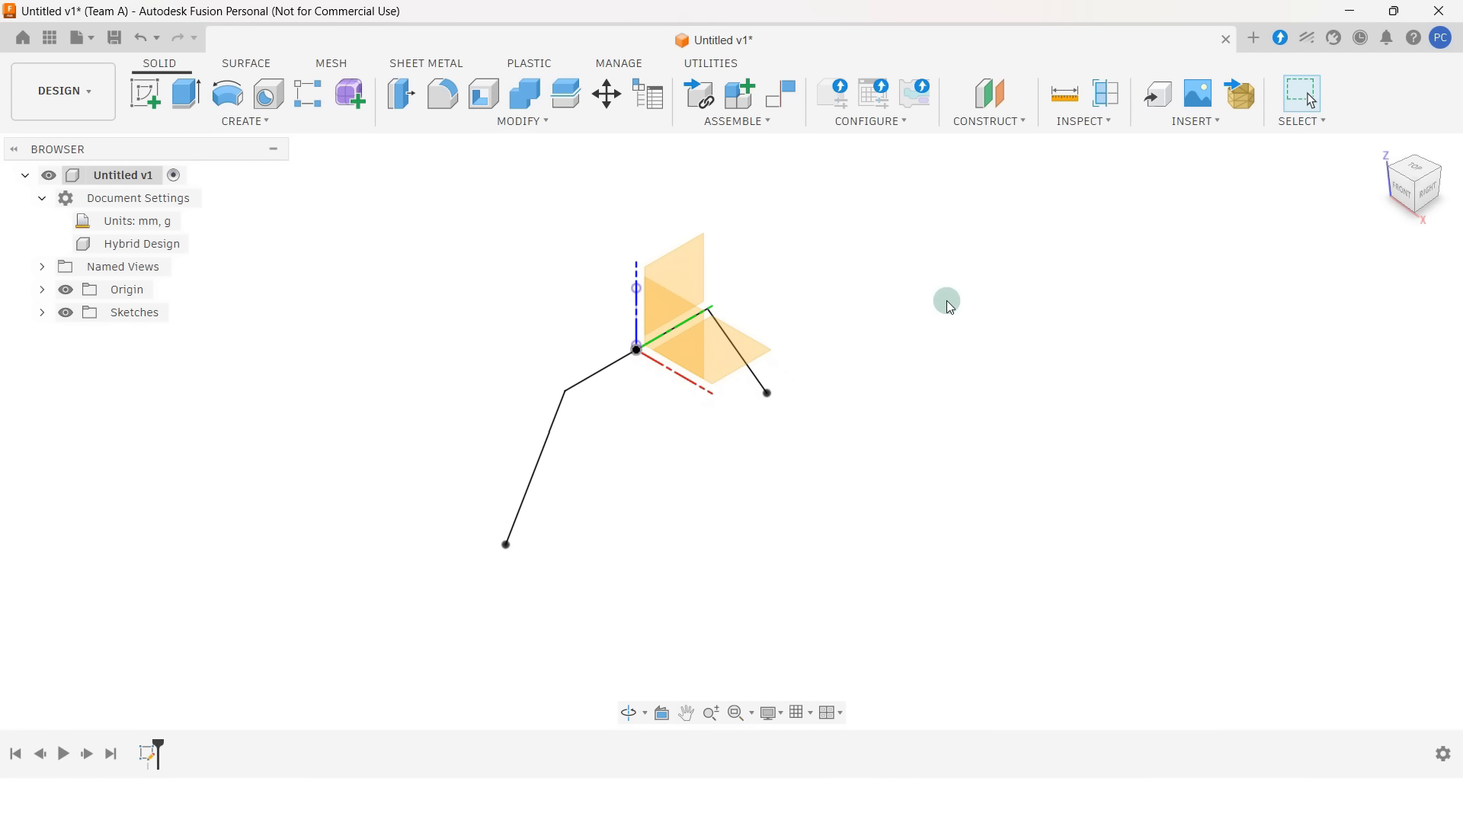
- Hide the origin planes and axes and save the design
left_click(66, 291)
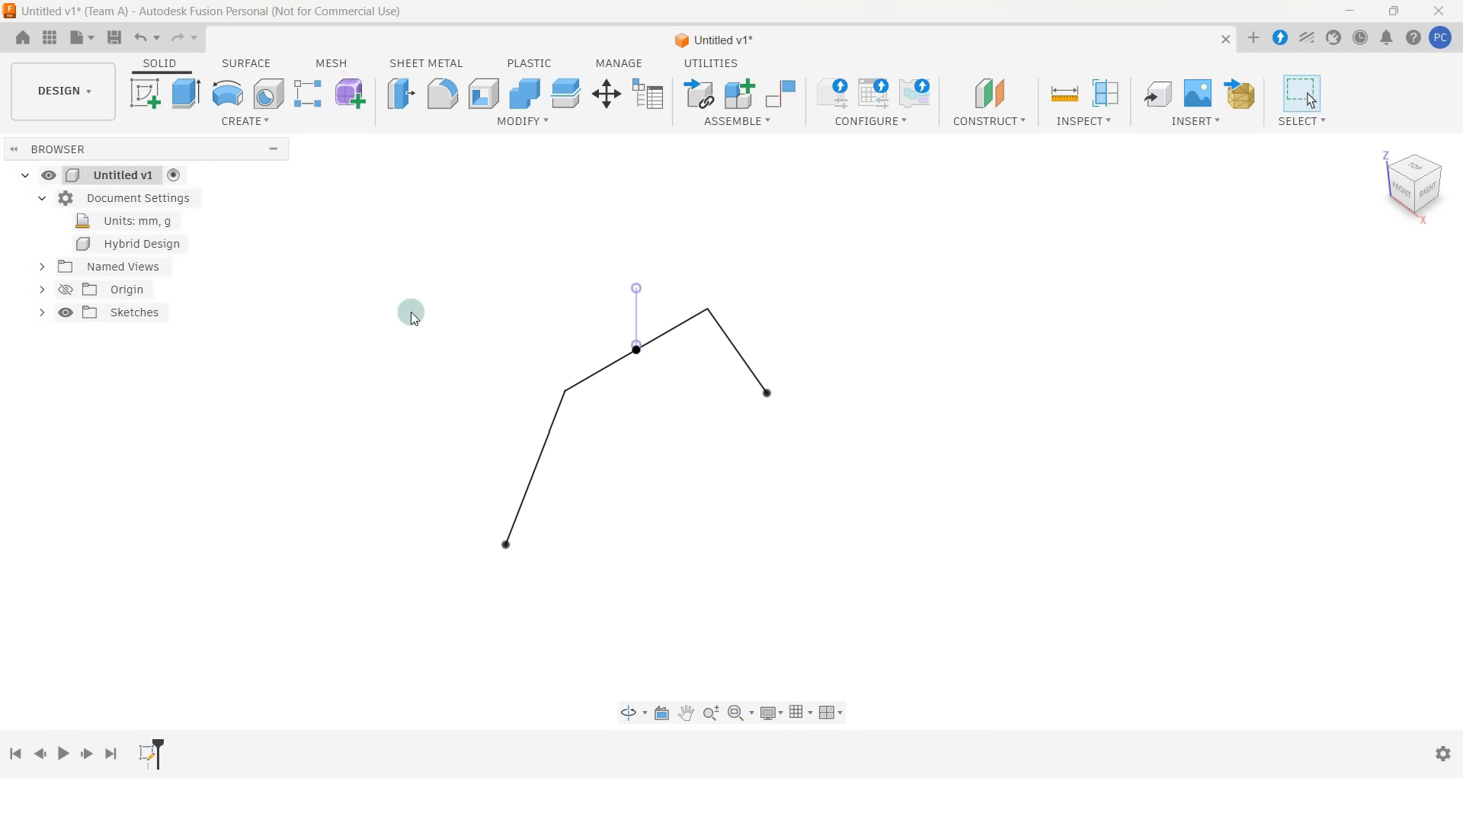
key("ctrl+s")
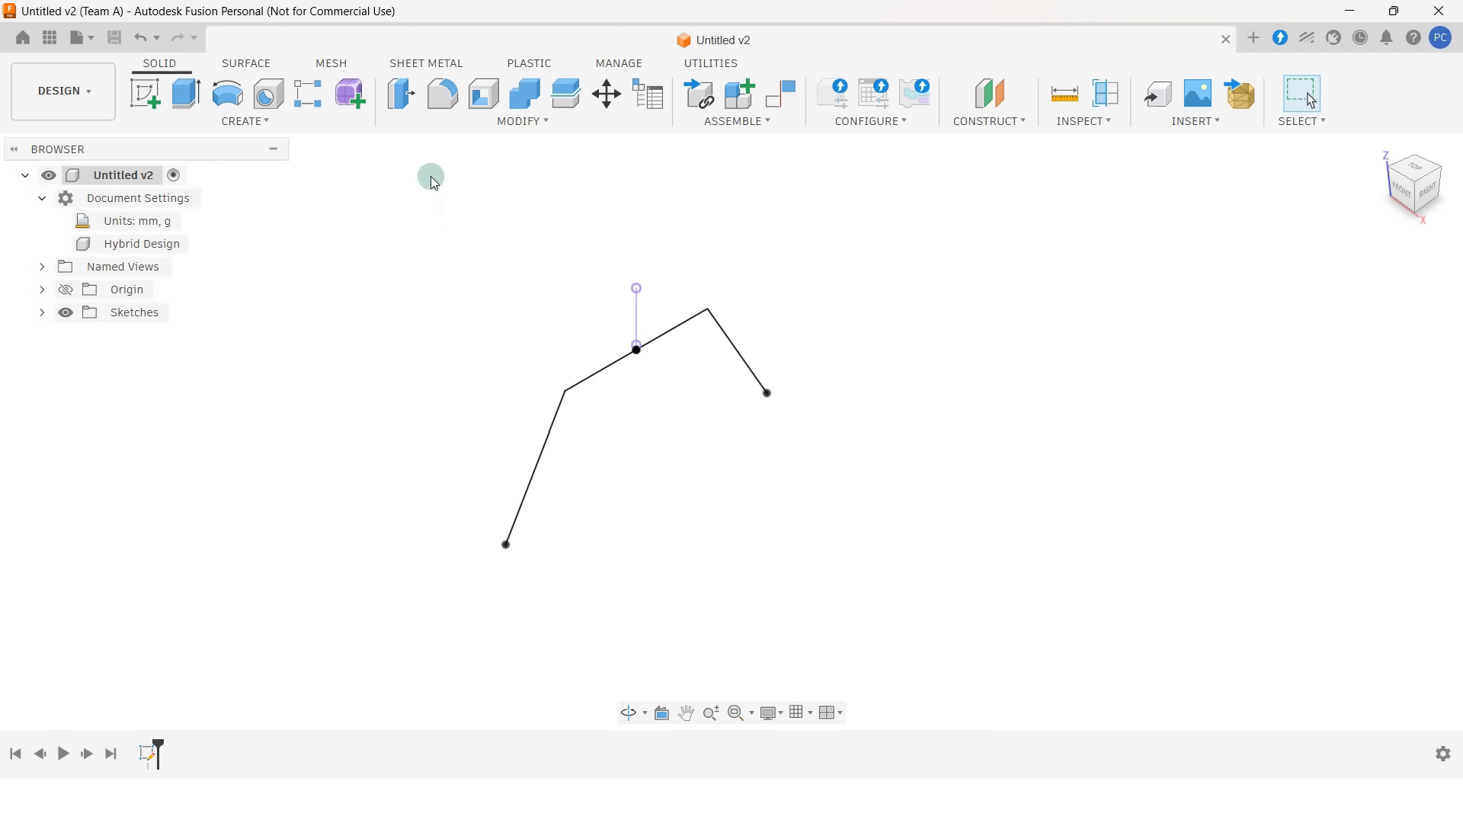
- Set up a sheet metal Contour Flange along the three-line profile with an 80 mm distance and Symmetric direction
left_click(431, 63)
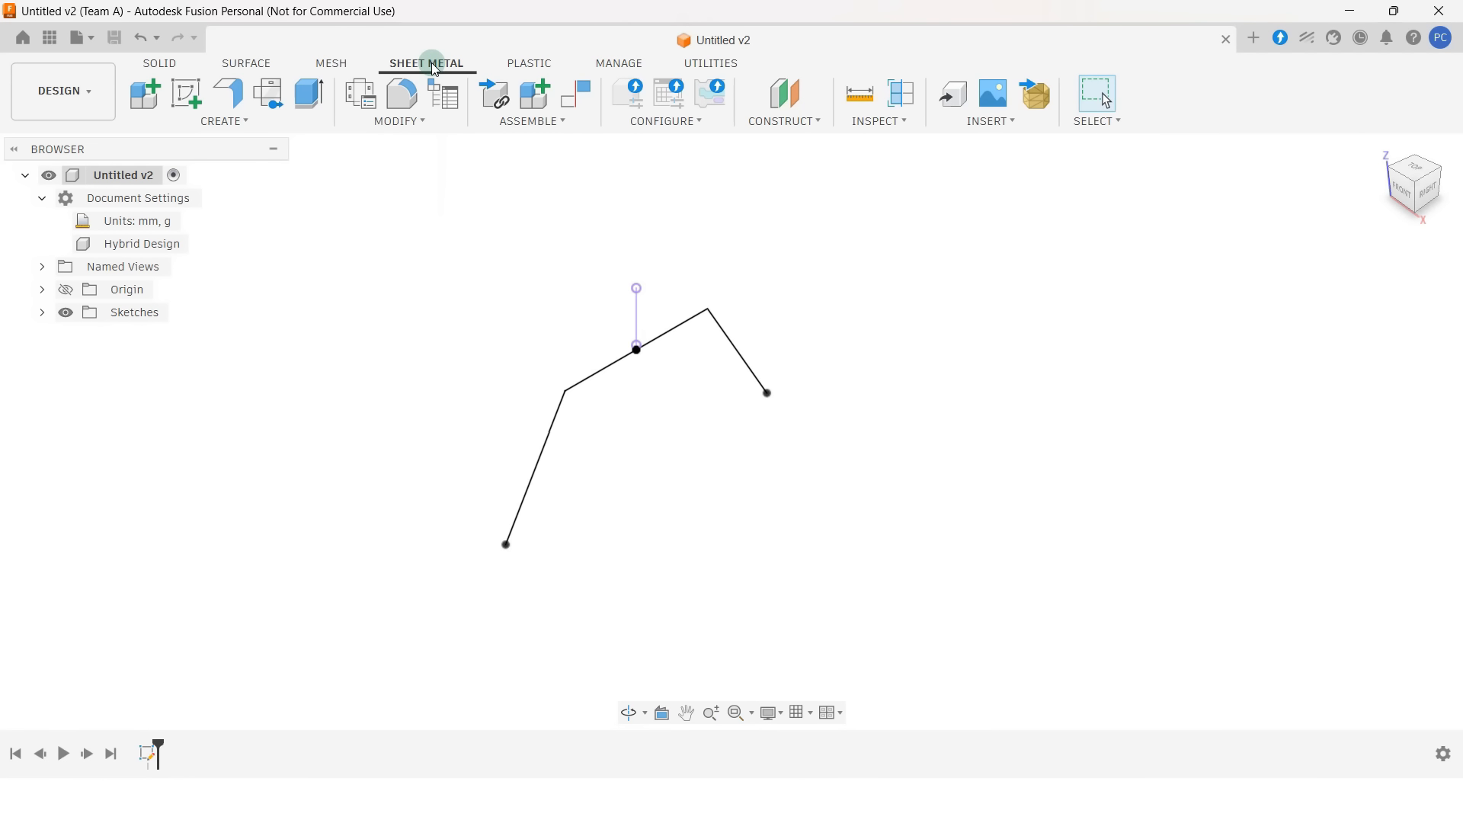
left_click(225, 101)
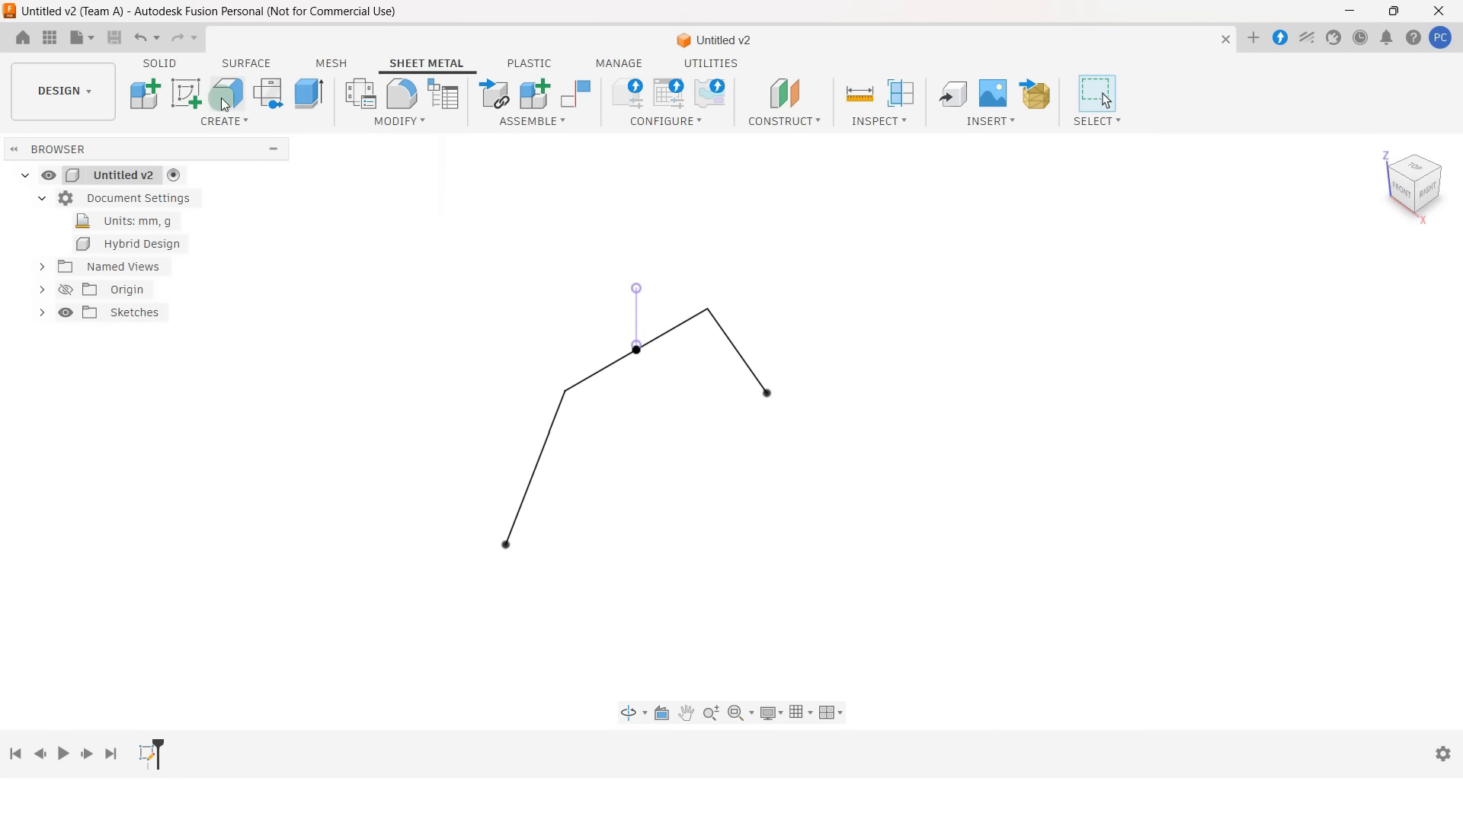
left_click(592, 377)
left_click_drag(649, 427, 735, 503)
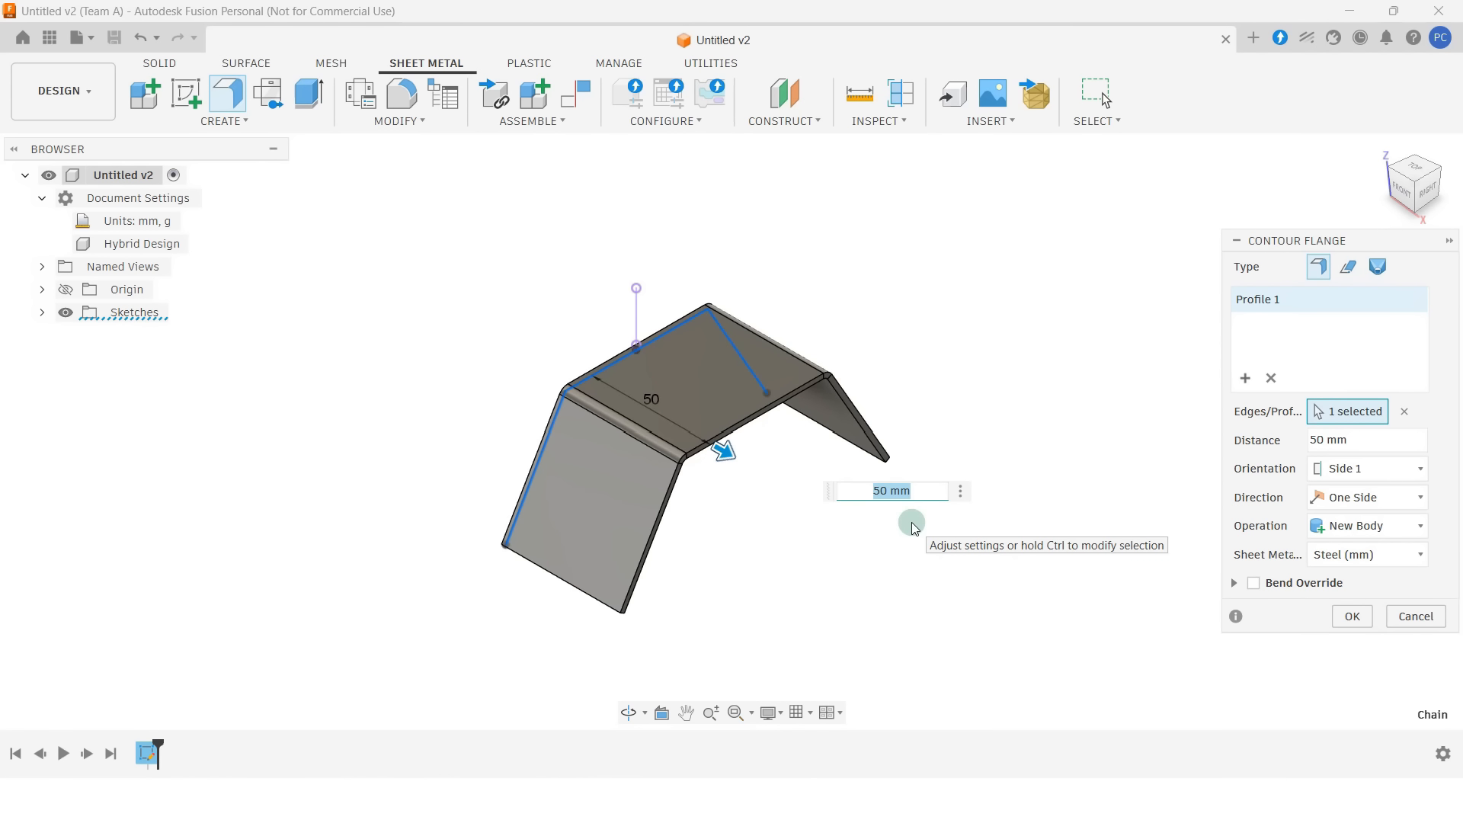
type("80")
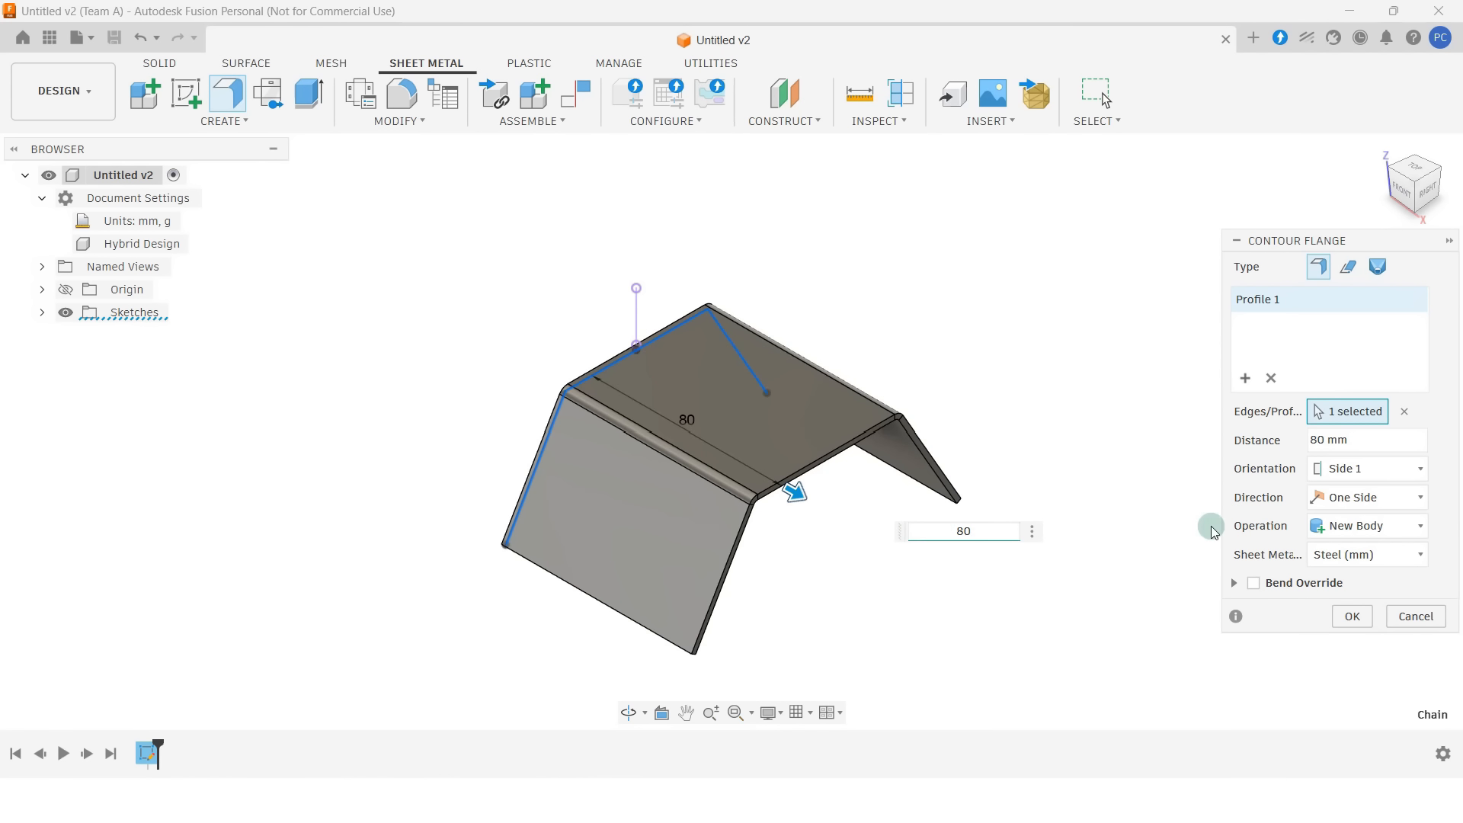
left_click(1364, 499)
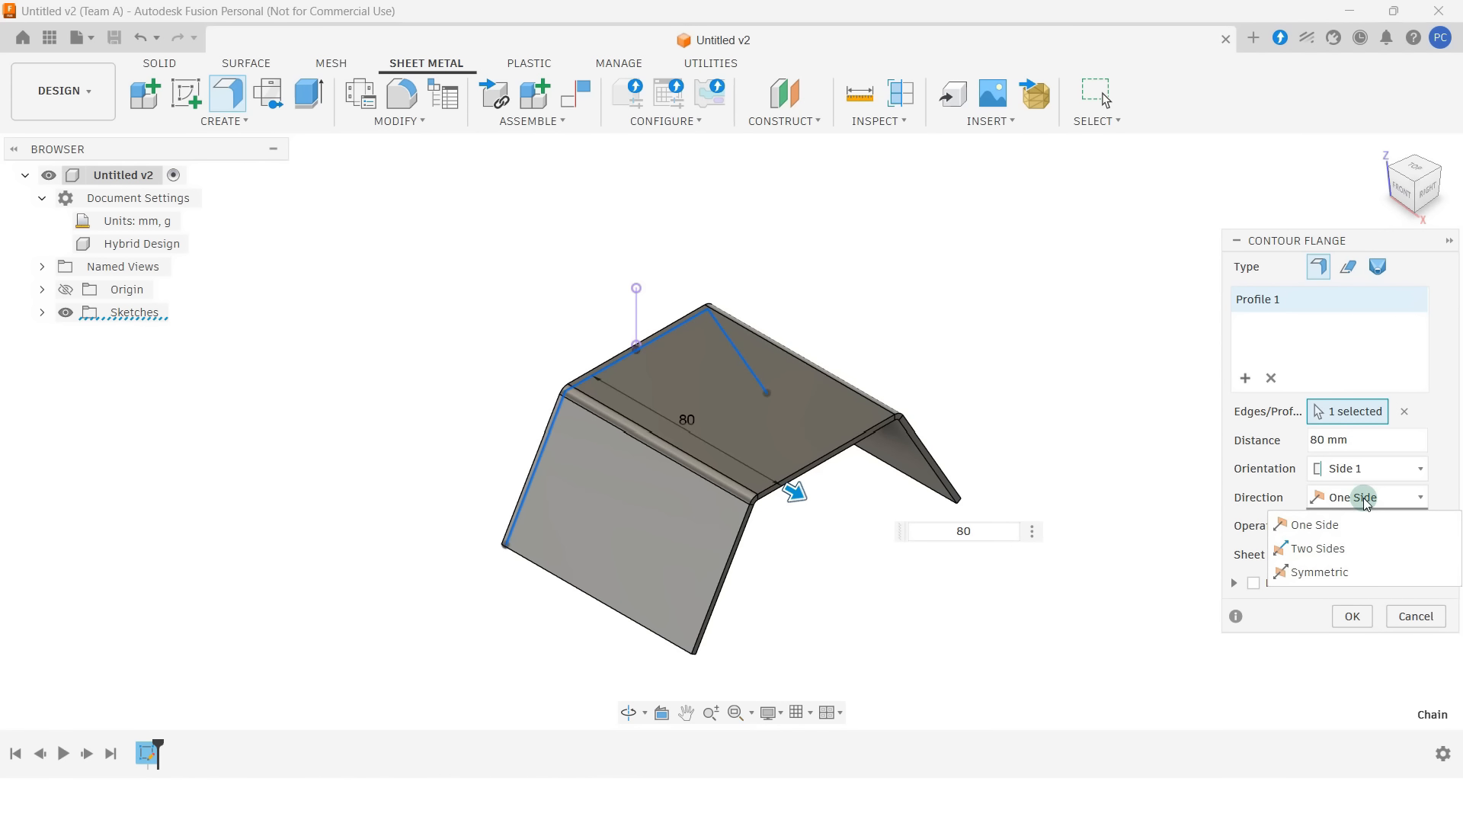
left_click(1348, 573)
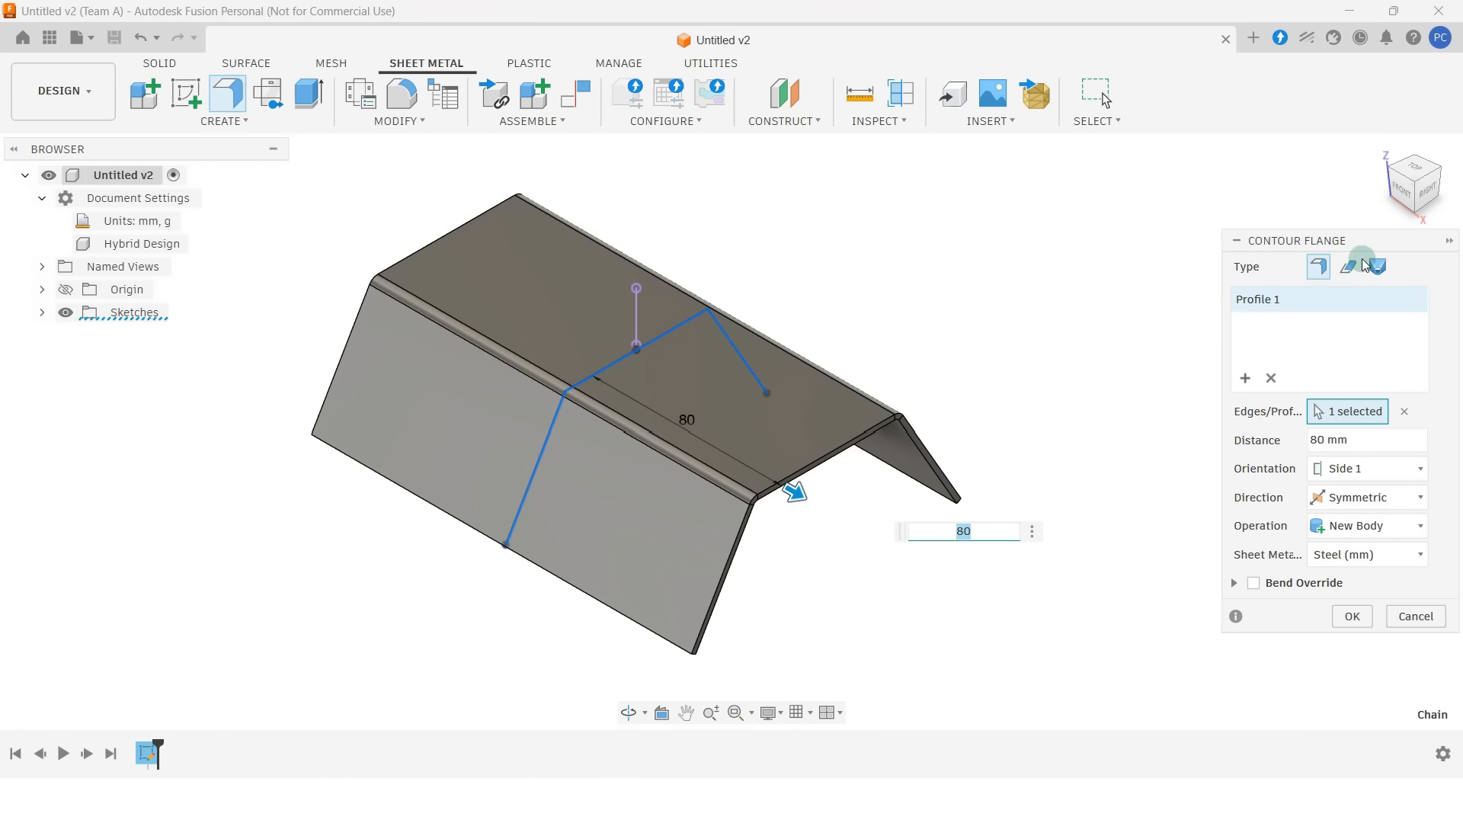
- Set the contour flange's orientation to Side 2, so the thickness lies inside the profile, and create the flange
left_click(1428, 197)
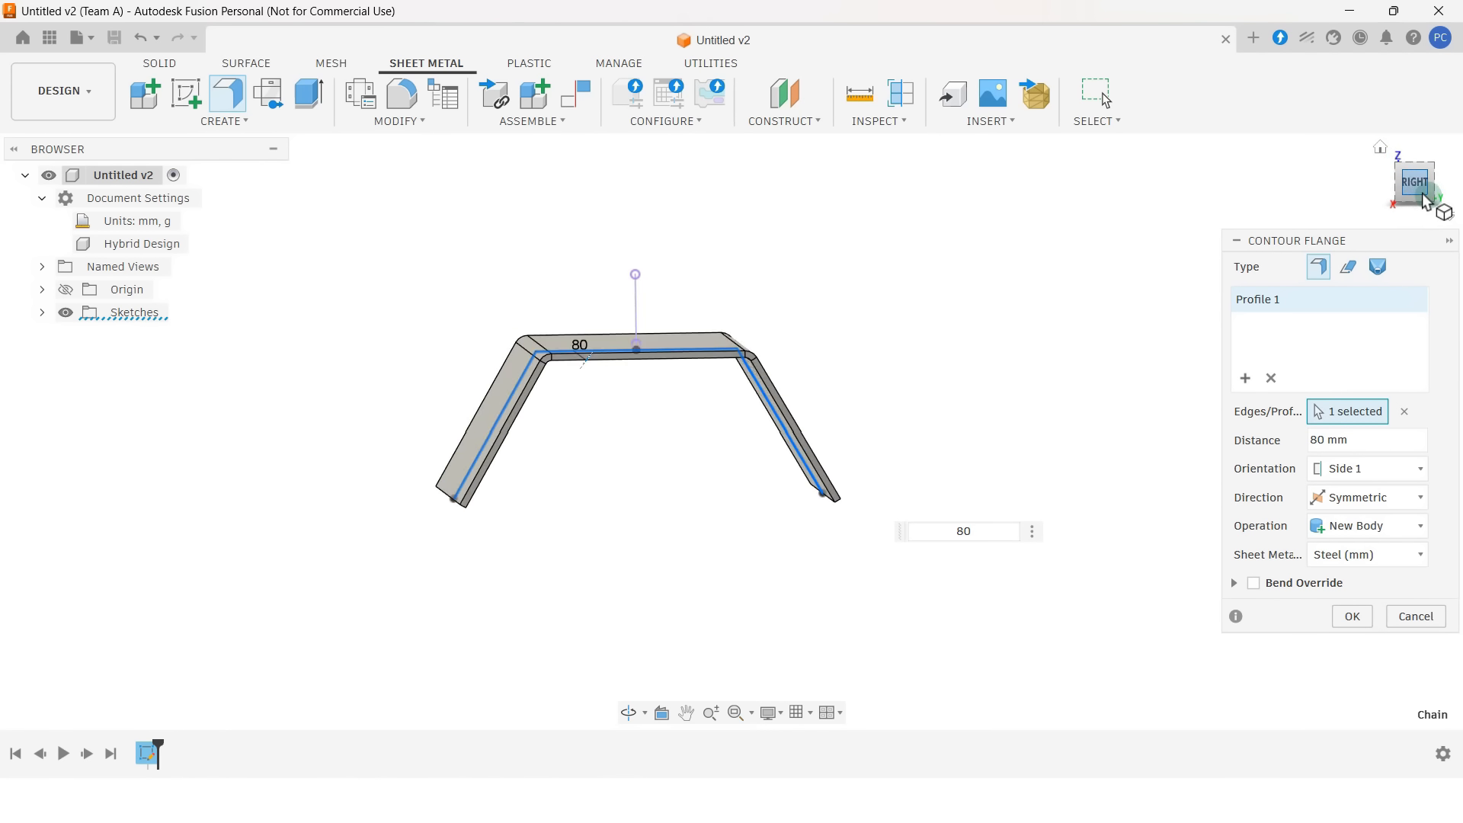
scroll(598, 365, "up", 3)
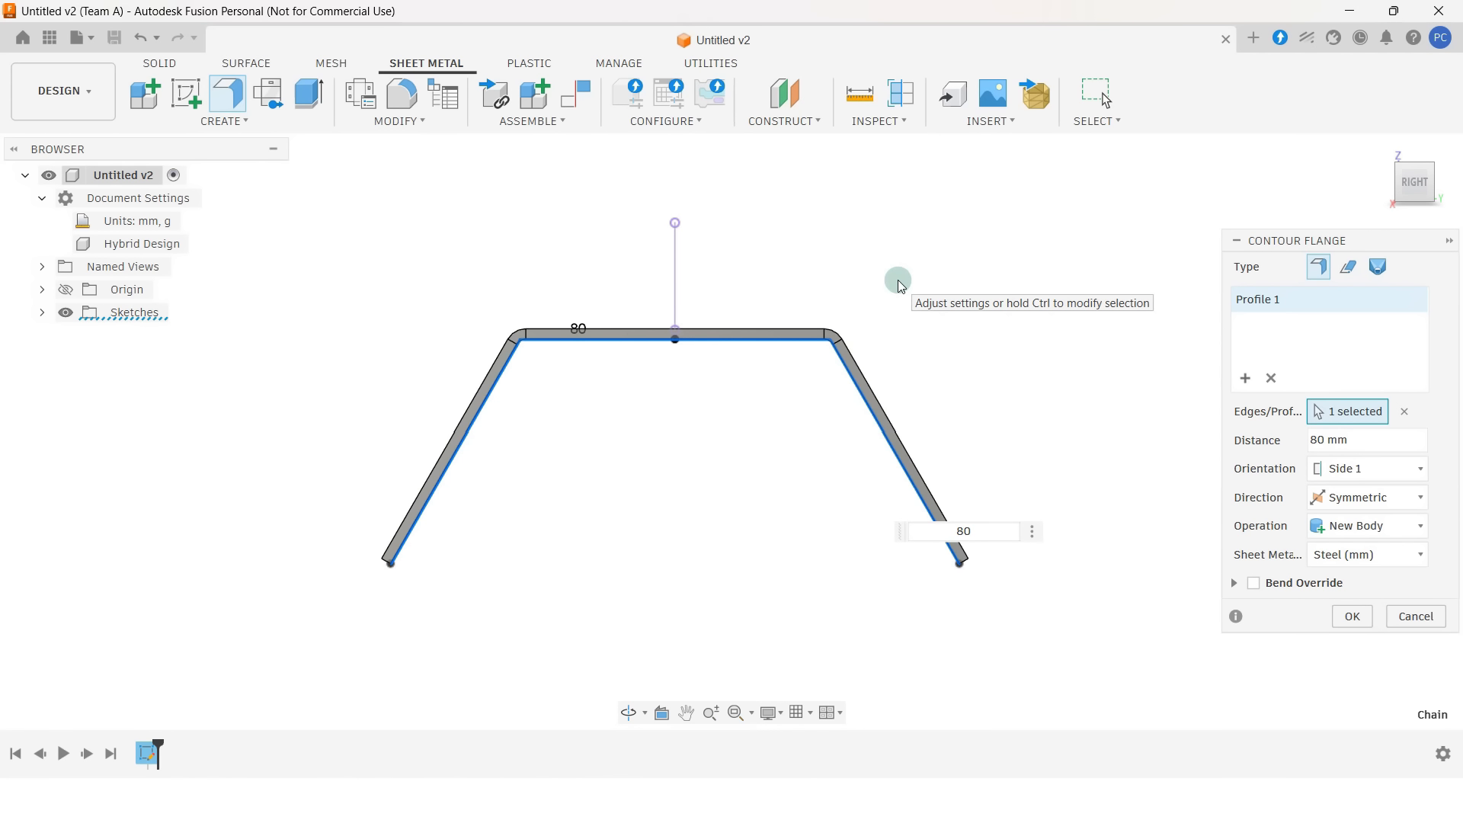
left_click(1356, 469)
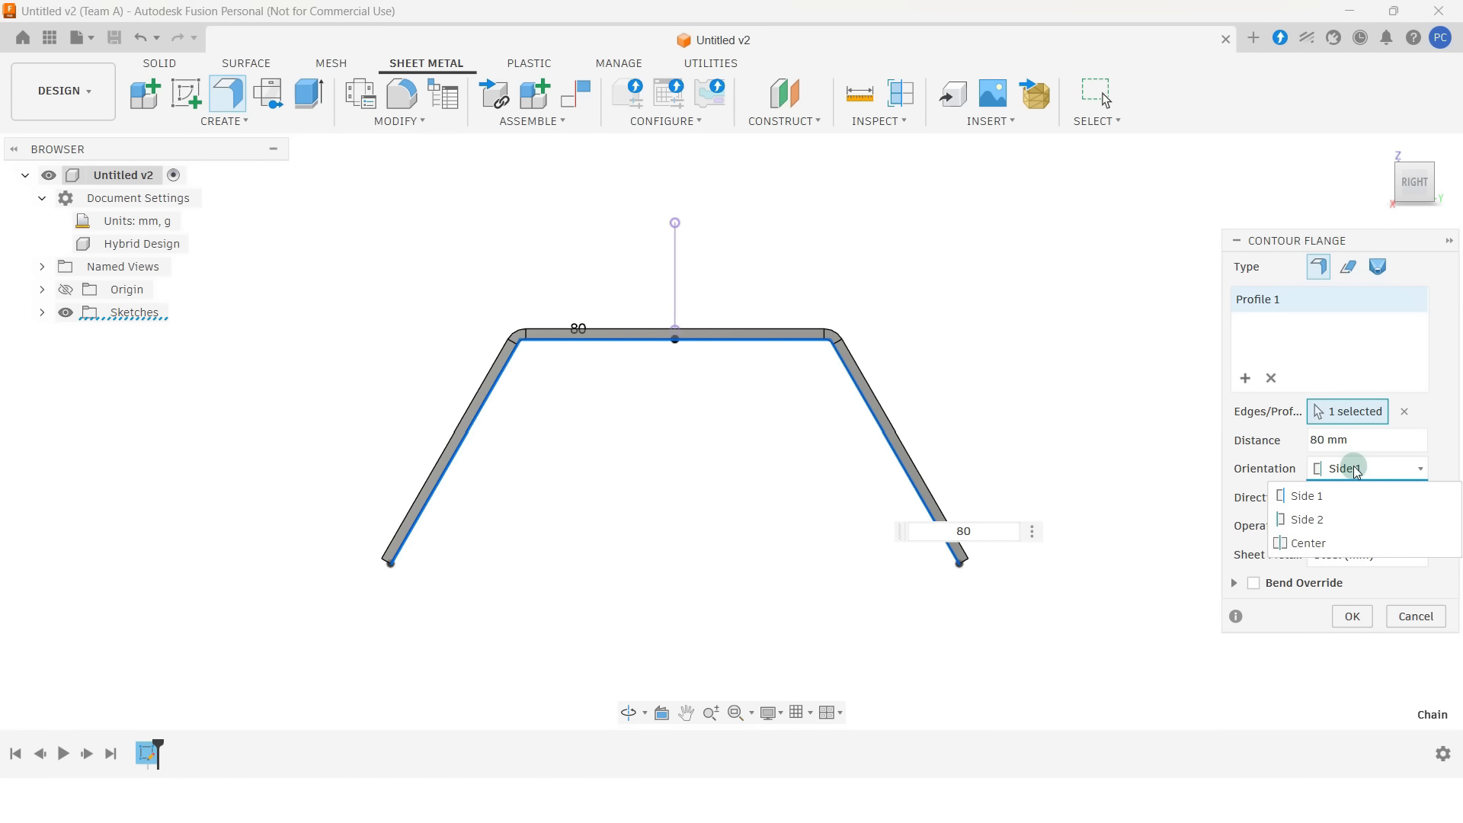
left_click(1337, 518)
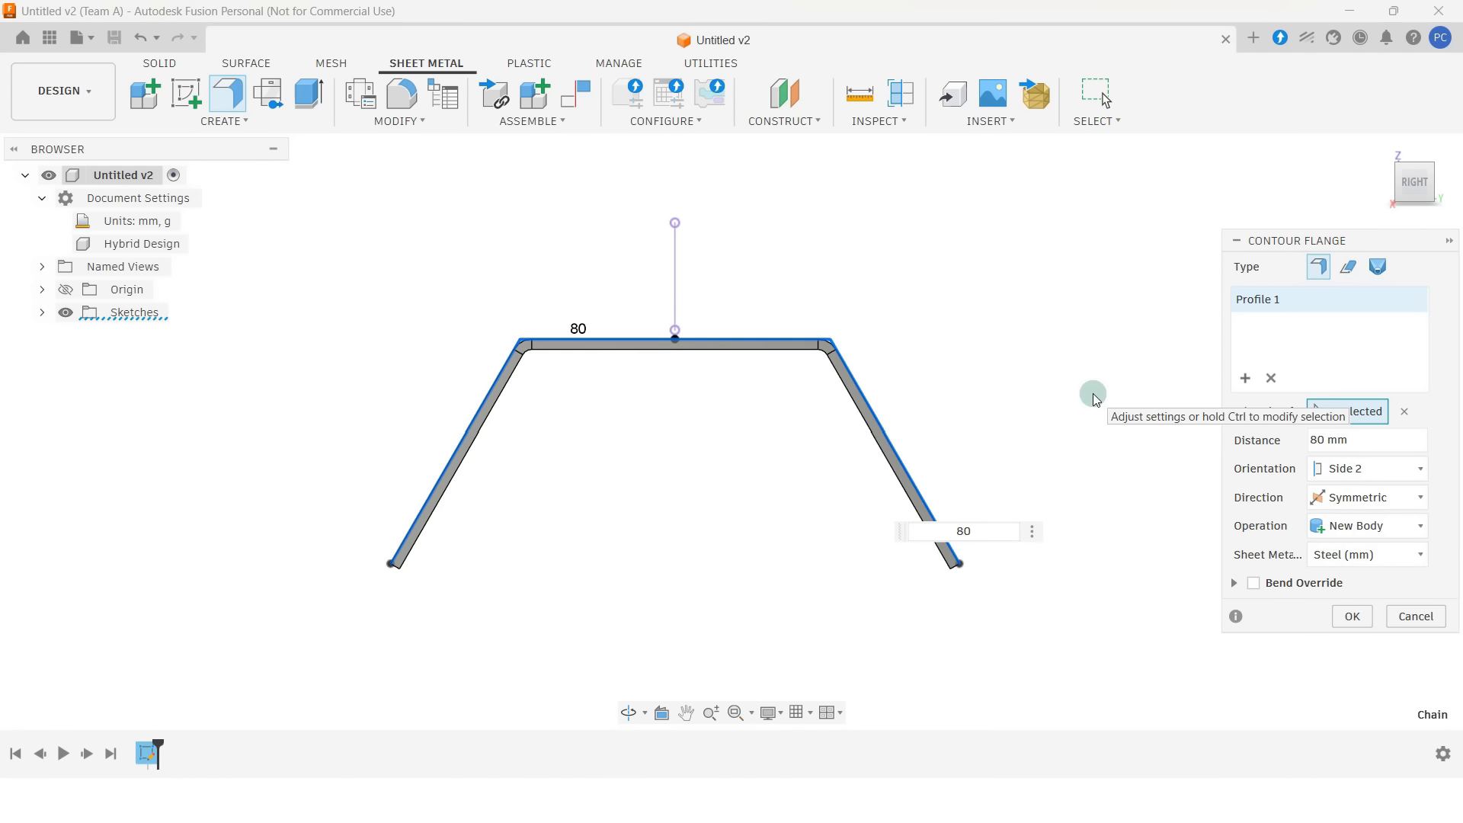
left_click(1353, 618)
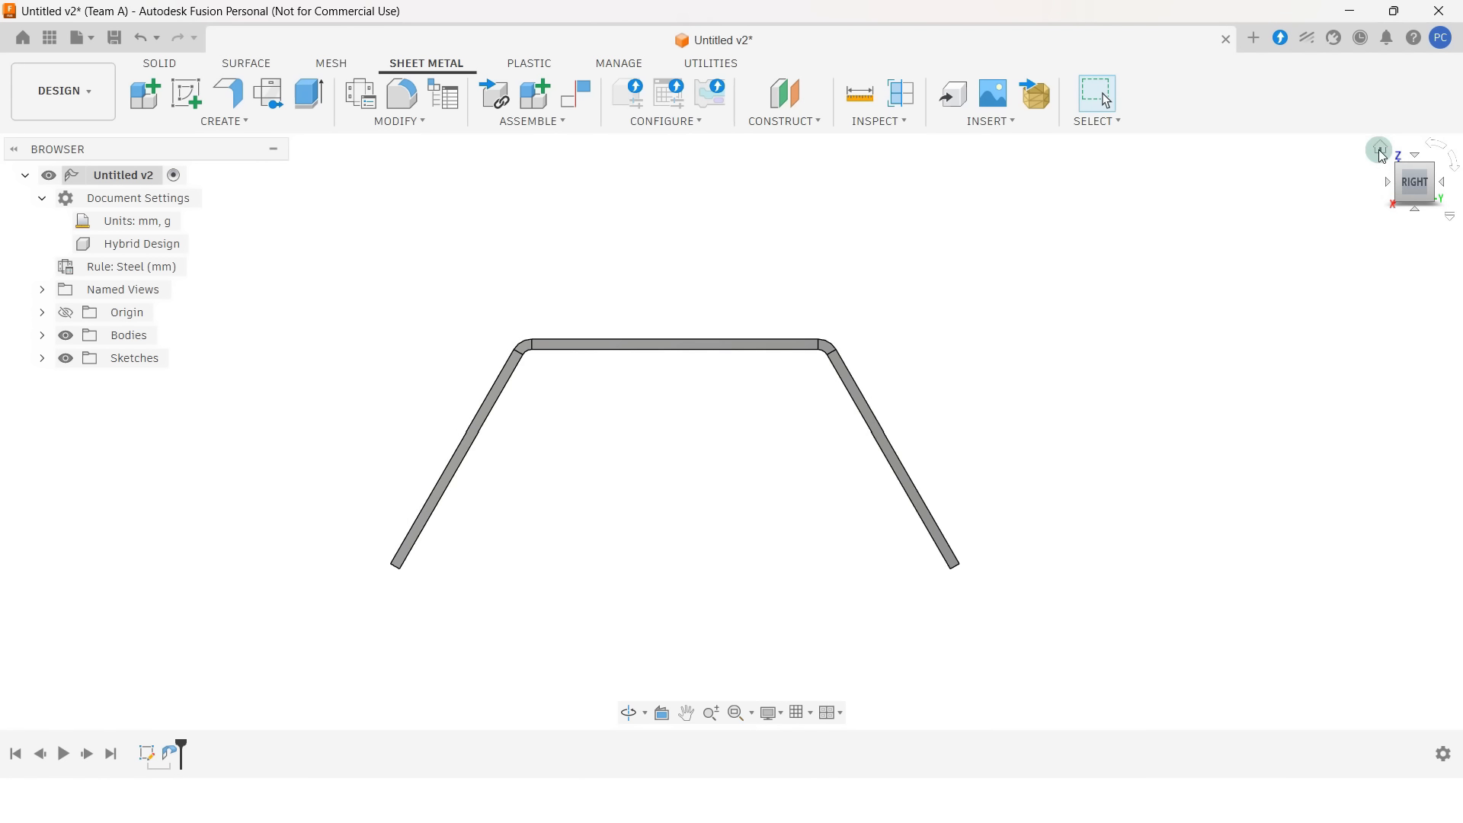
left_click(1381, 150)
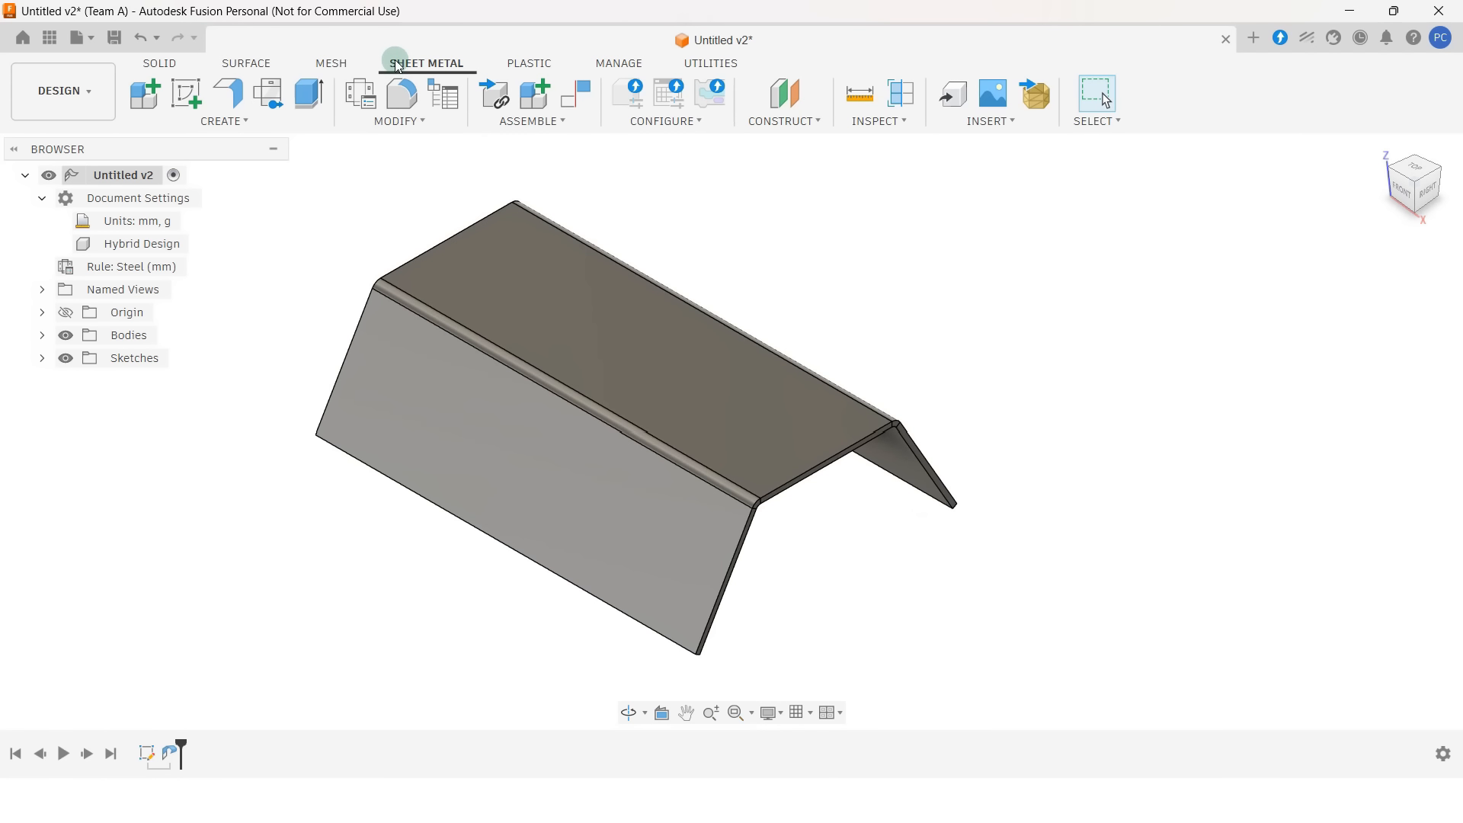
- Edit the Steel (mm) sheet metal rule of this design to a thickness of 4 and a bend radius of 5
left_click(404, 123)
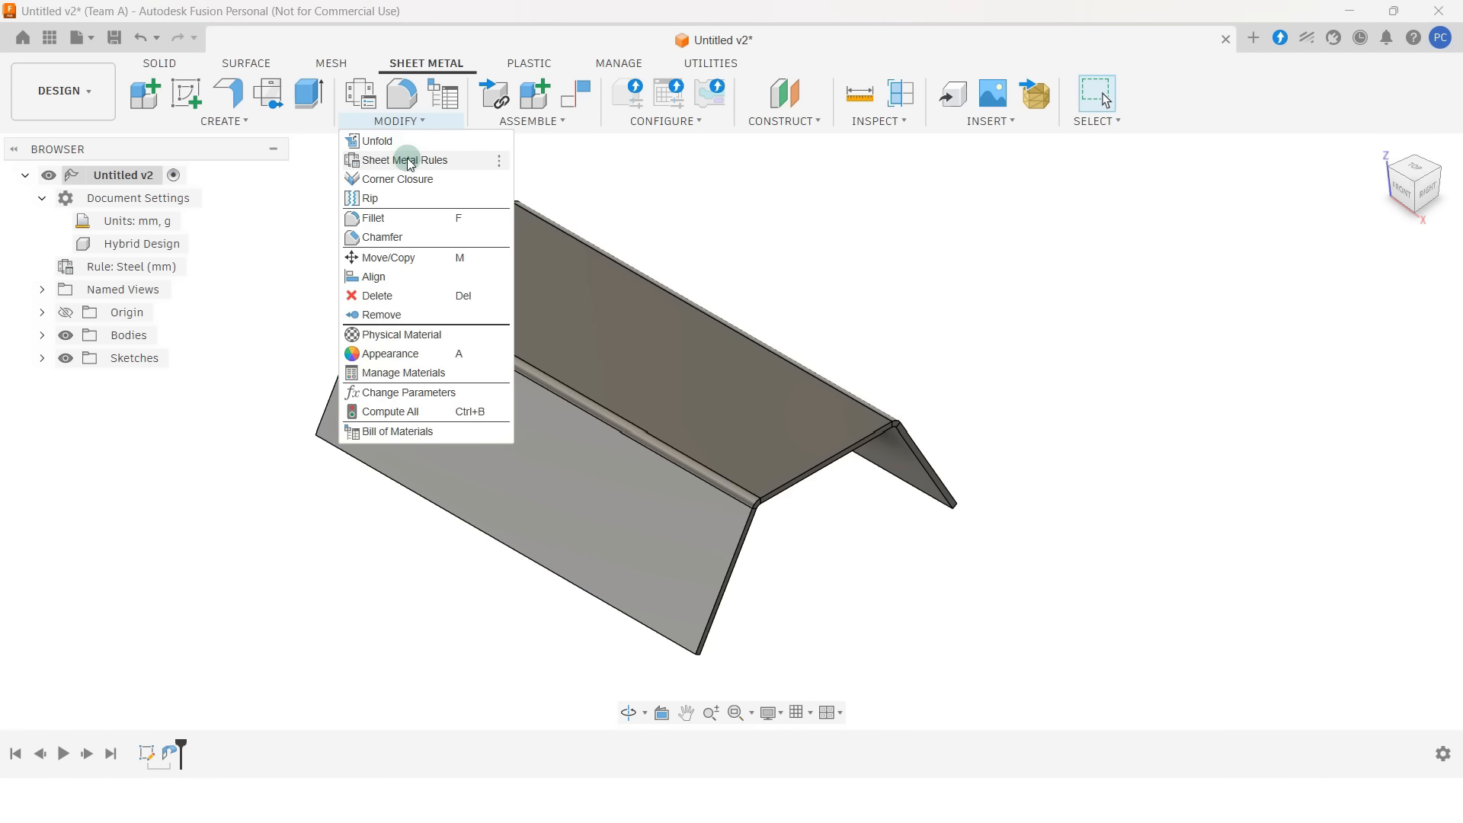
left_click(404, 160)
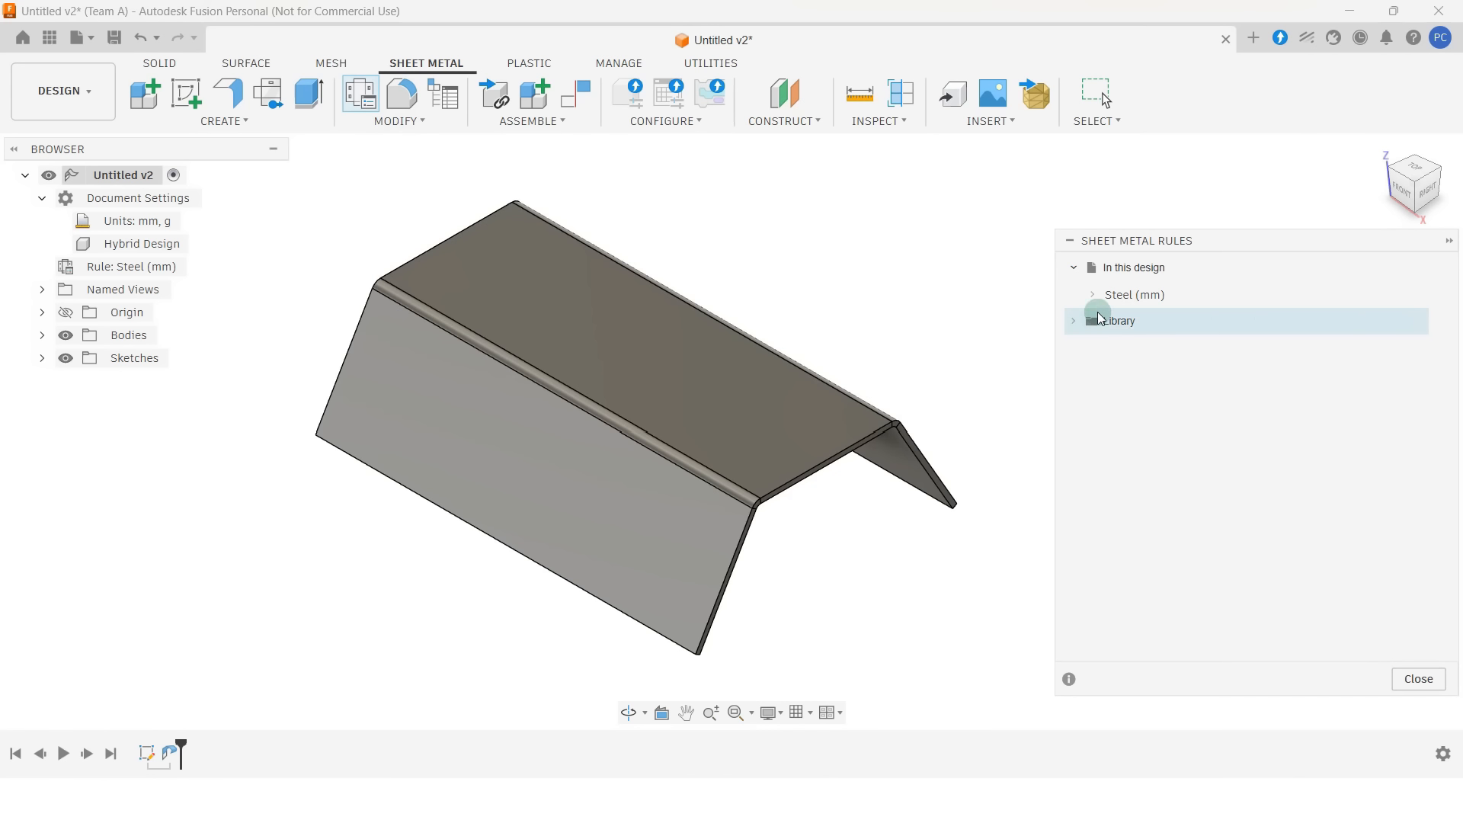
left_click(1177, 297)
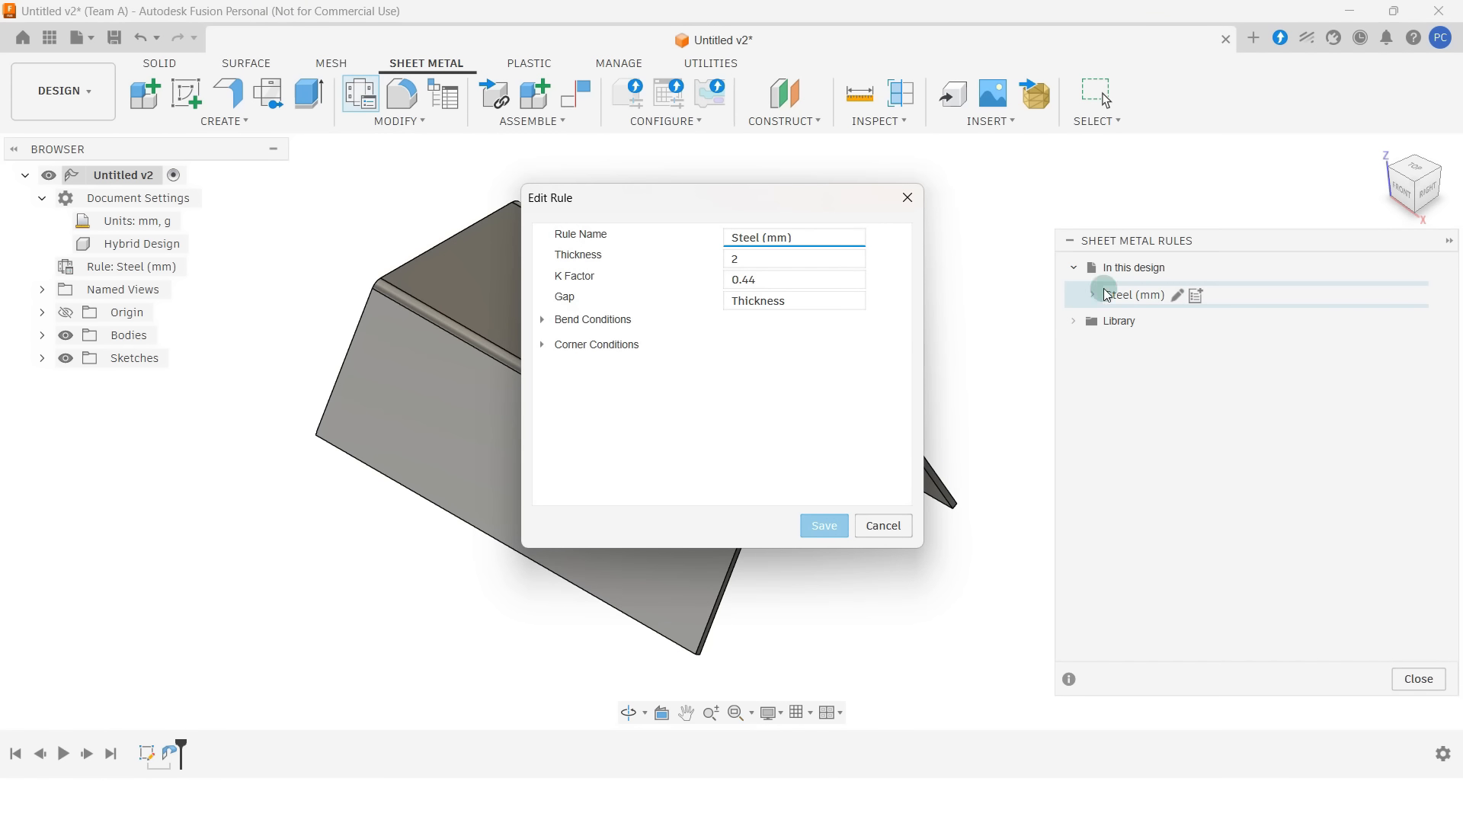
left_click(750, 253)
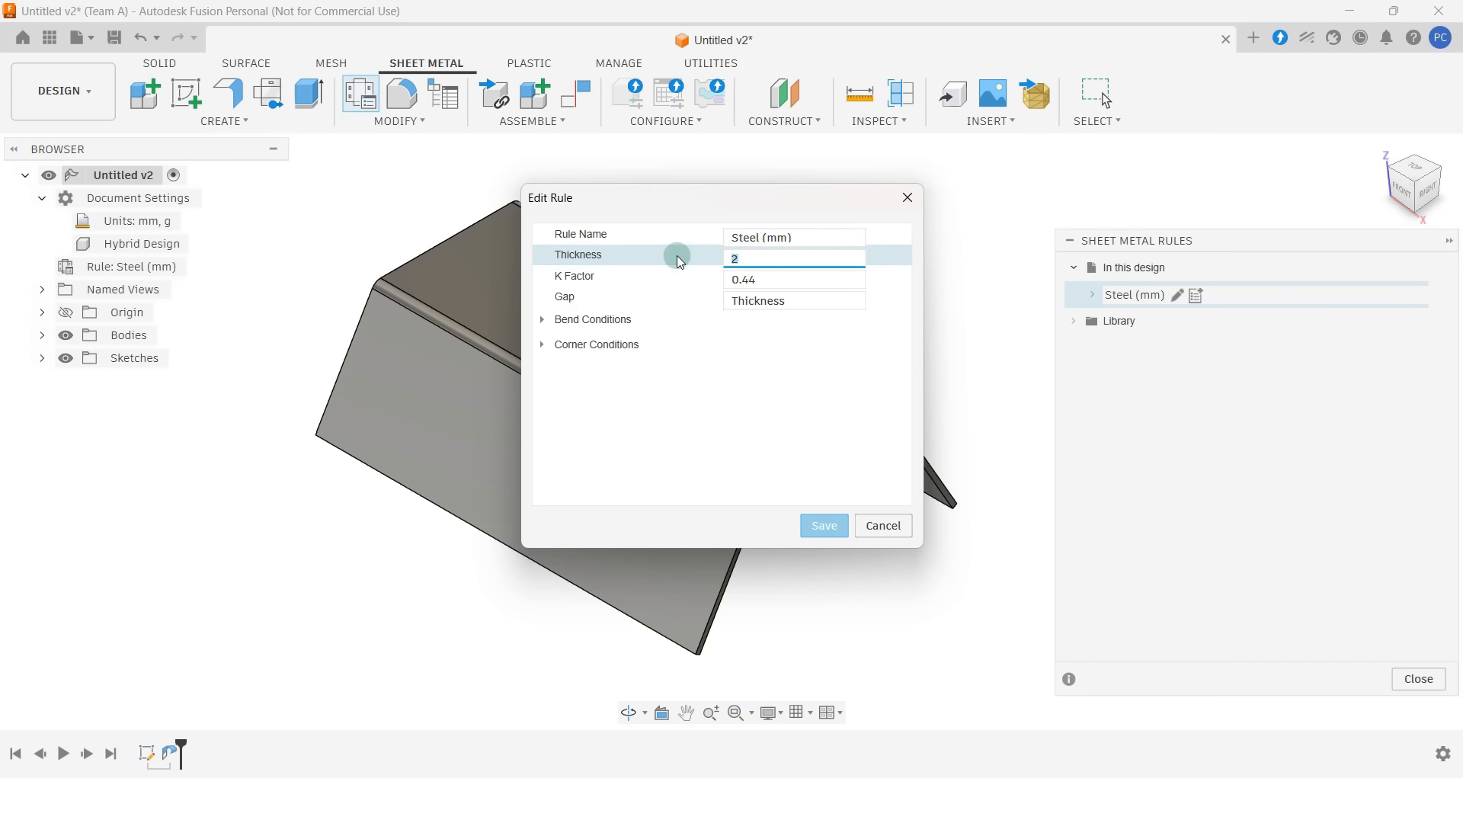
type("4")
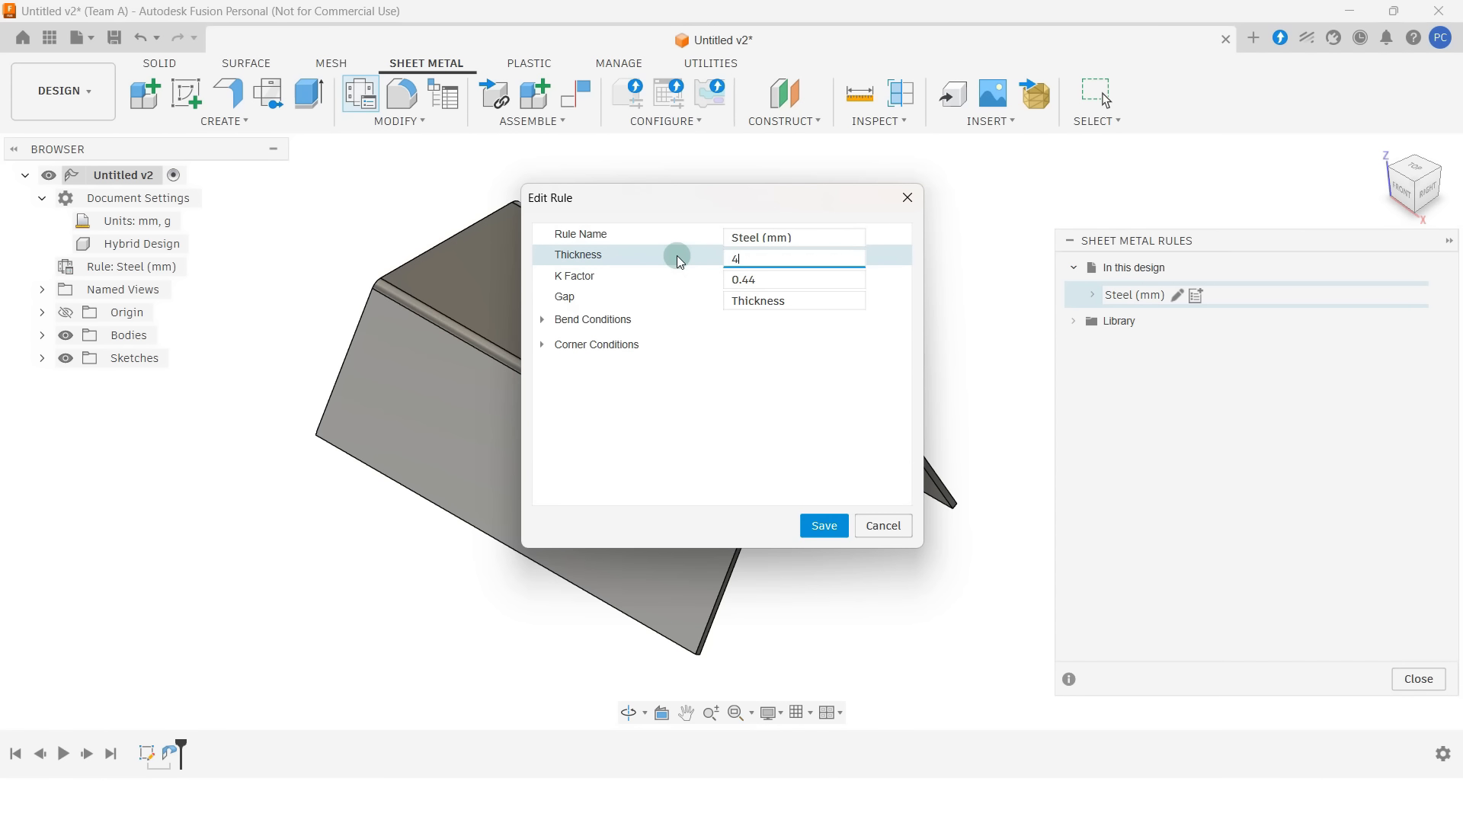
left_click(551, 319)
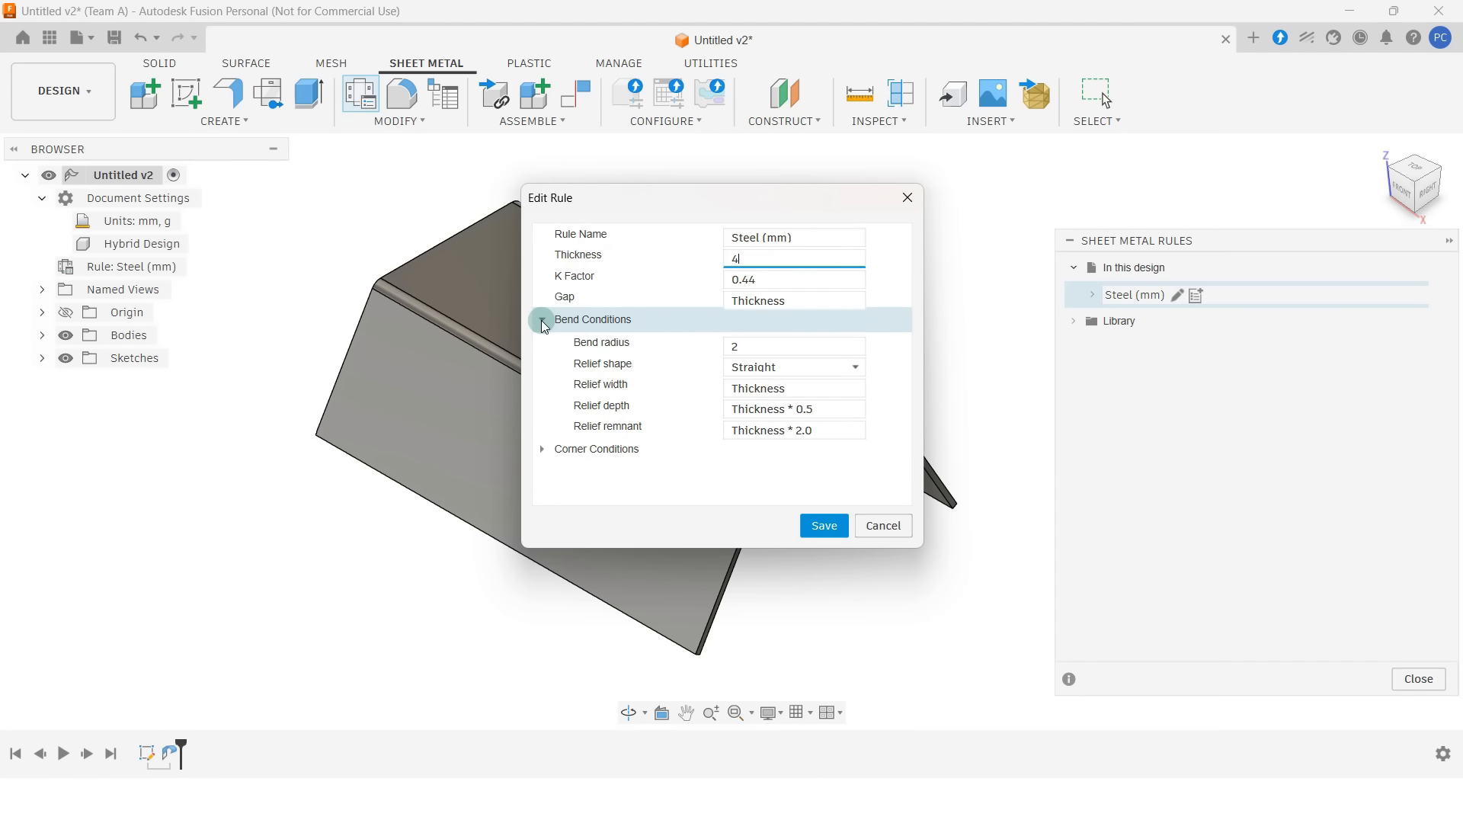
left_click(736, 346)
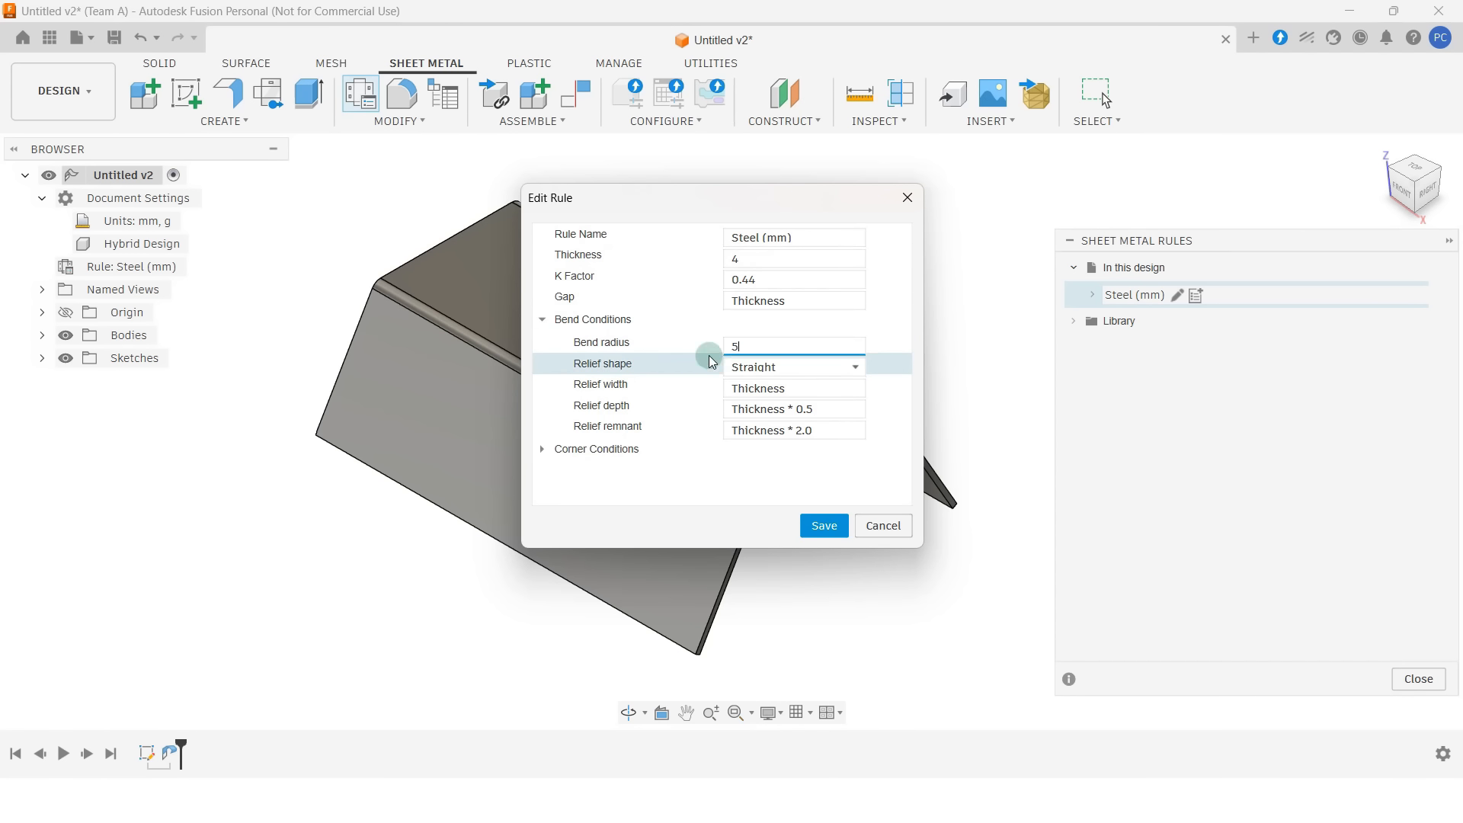
left_click(826, 527)
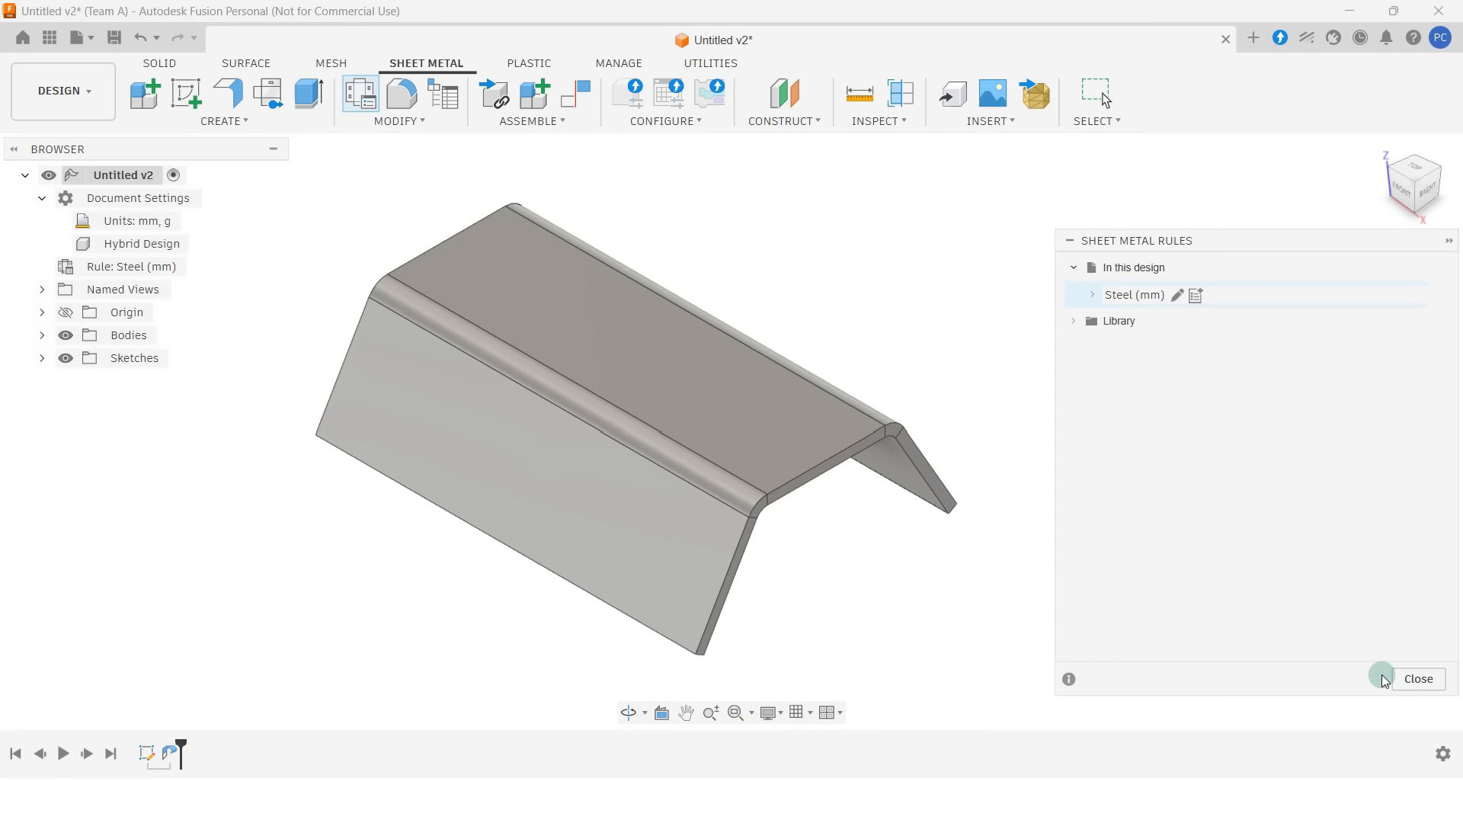
left_click(1408, 680)
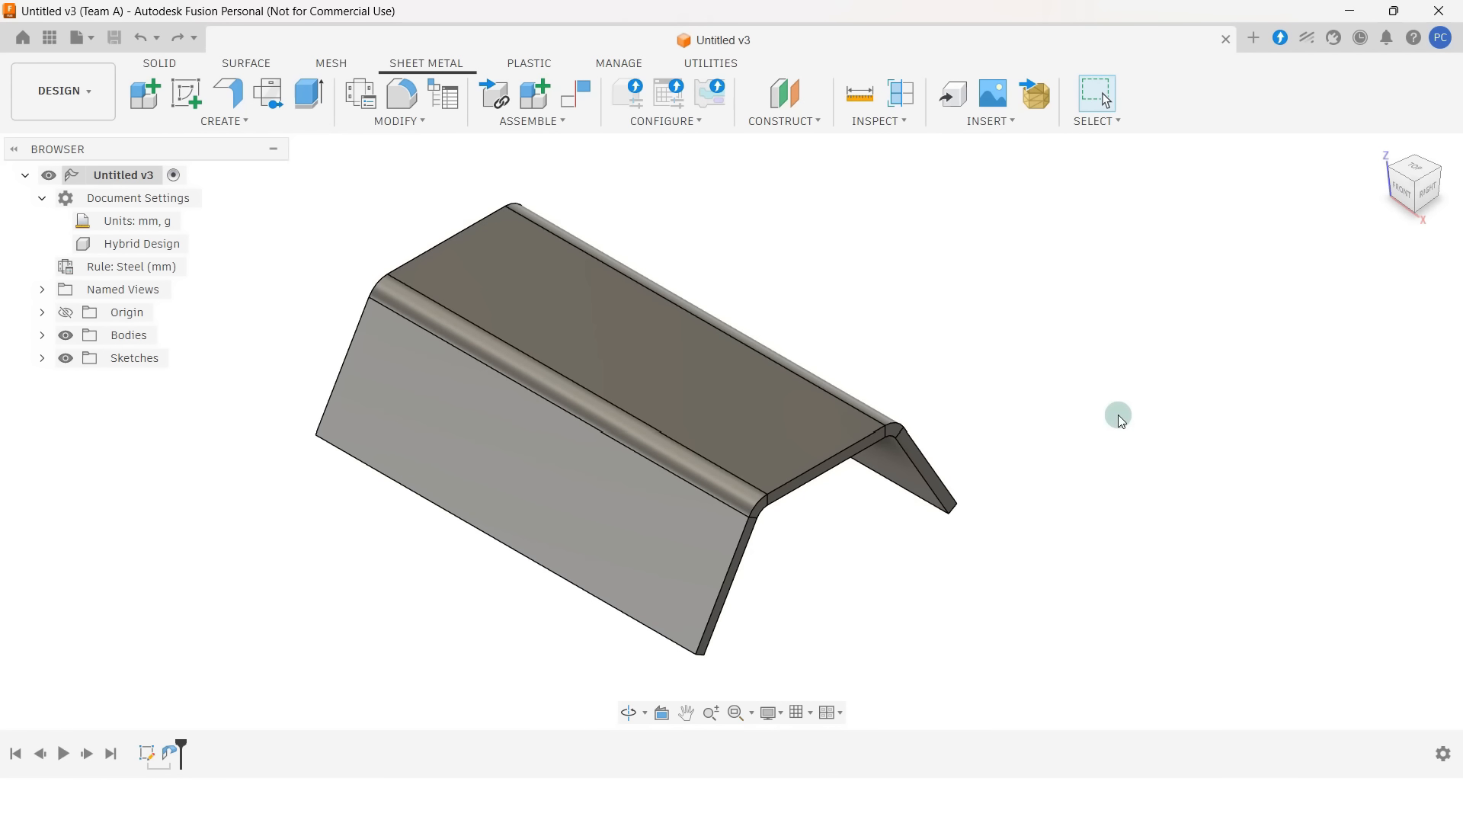
- Unfold all bends of the sheet metal body, keeping the central top face stationary
left_click(415, 123)
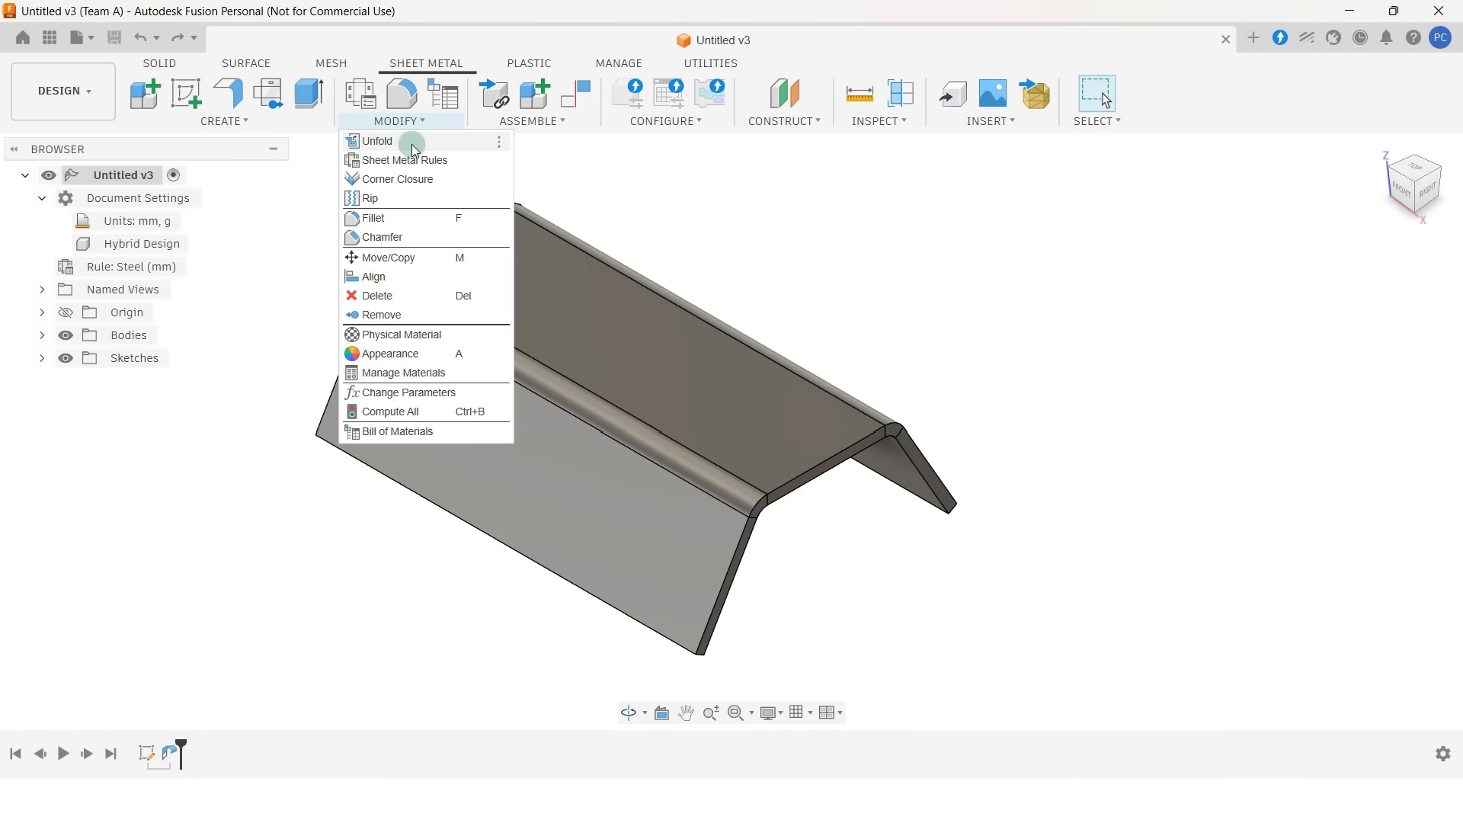
left_click(416, 148)
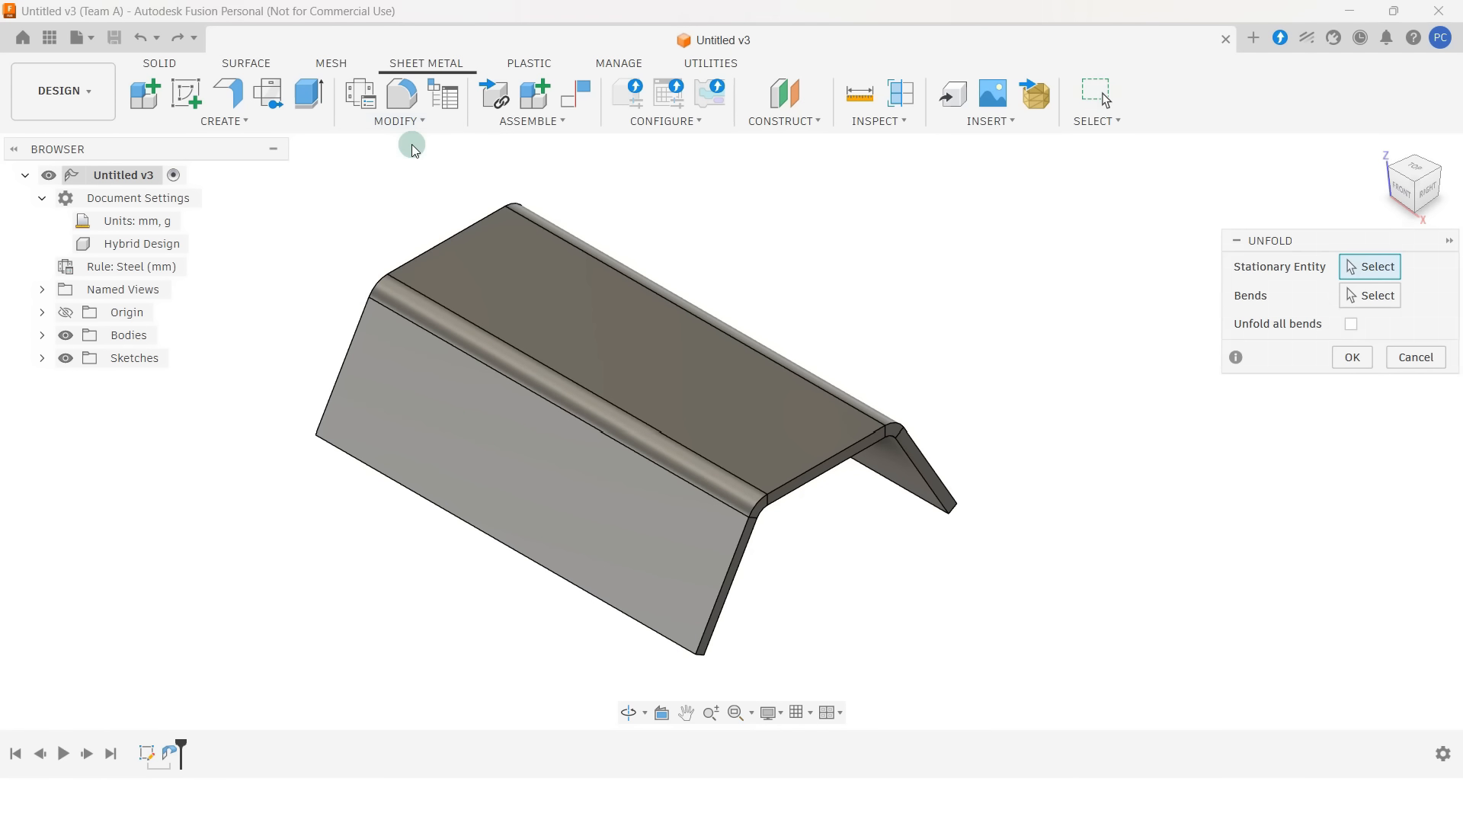
left_click(546, 290)
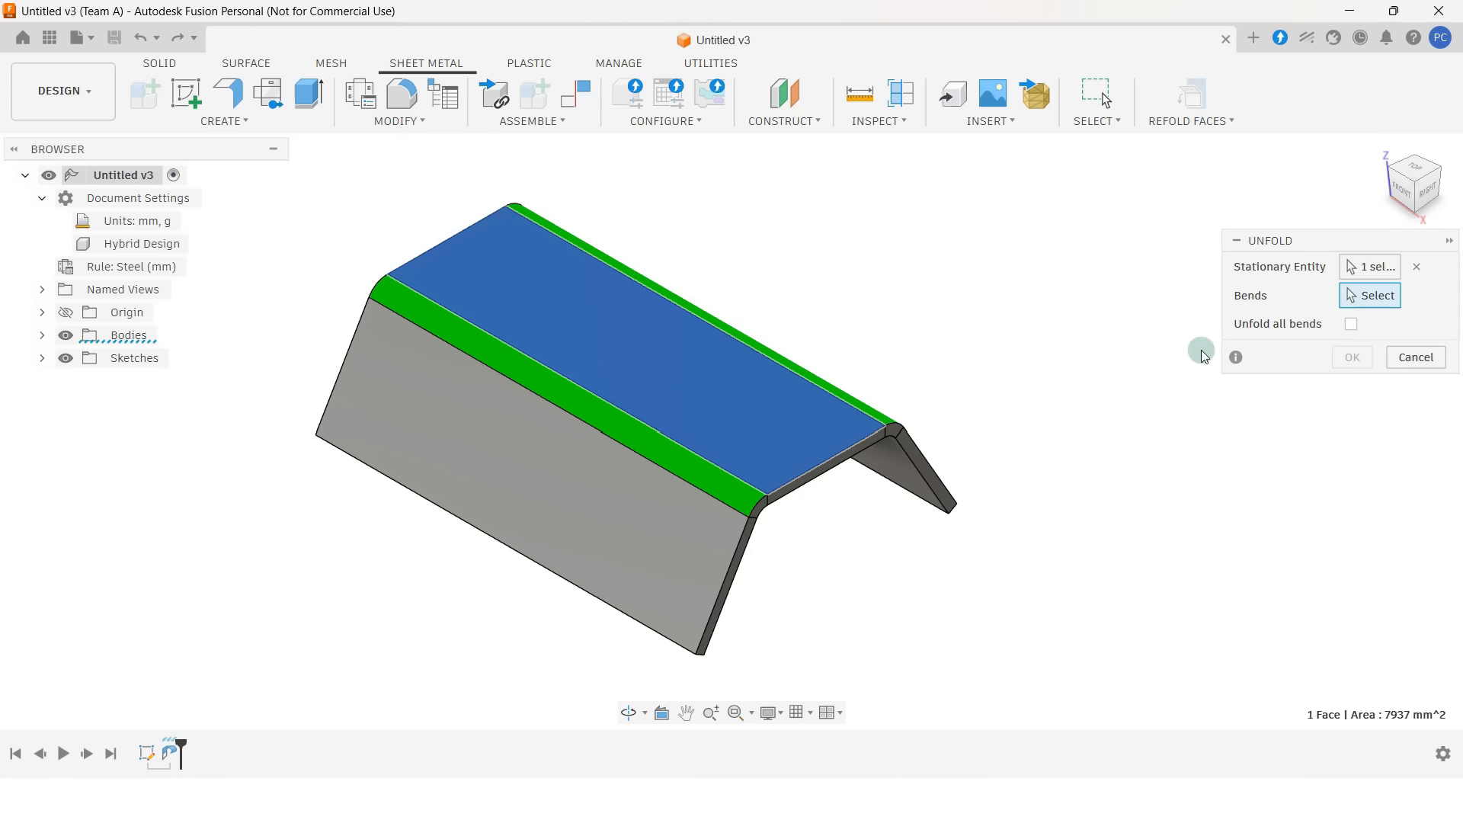
left_click(1351, 324)
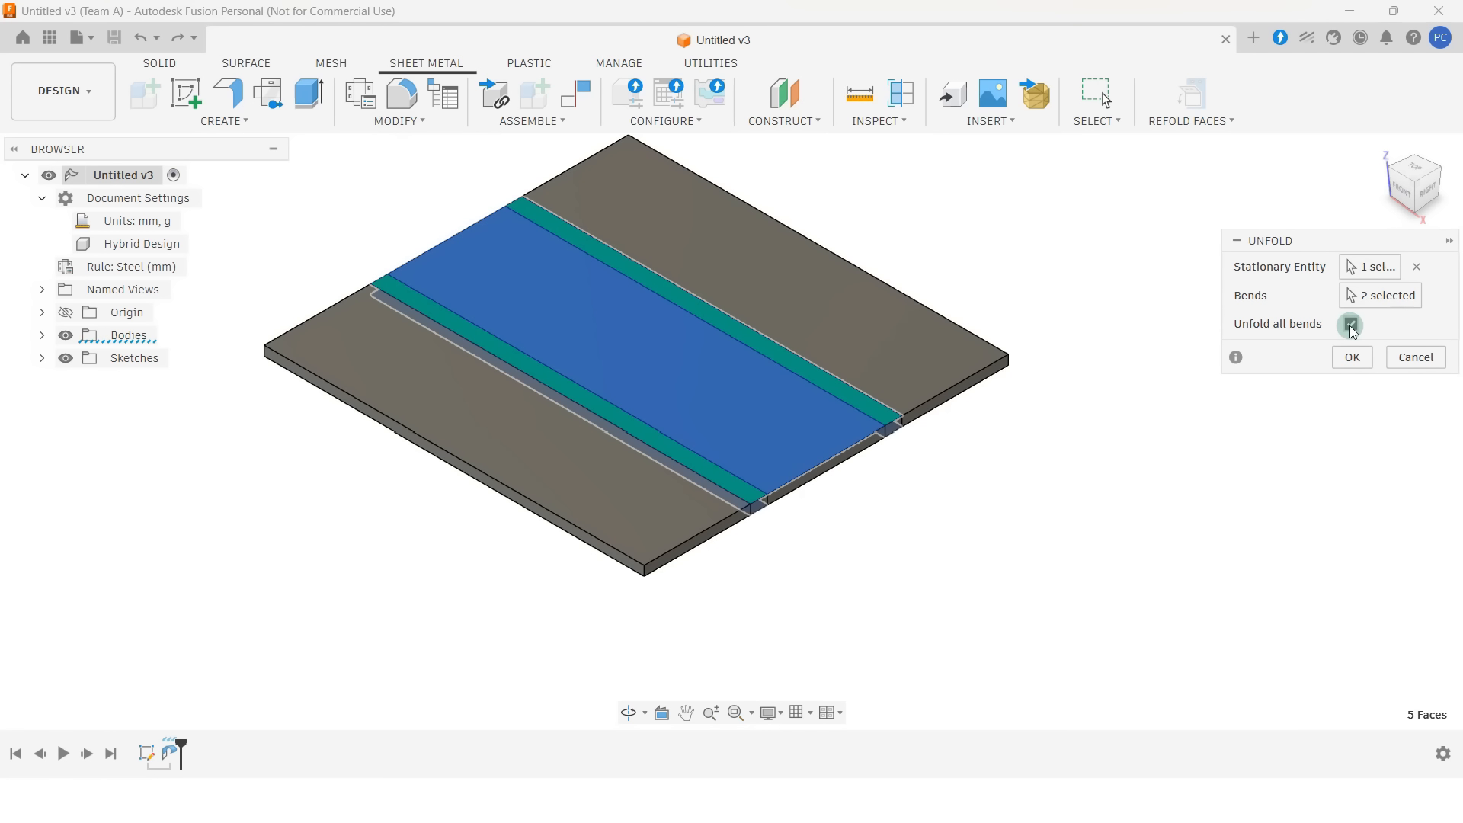
left_click(1350, 357)
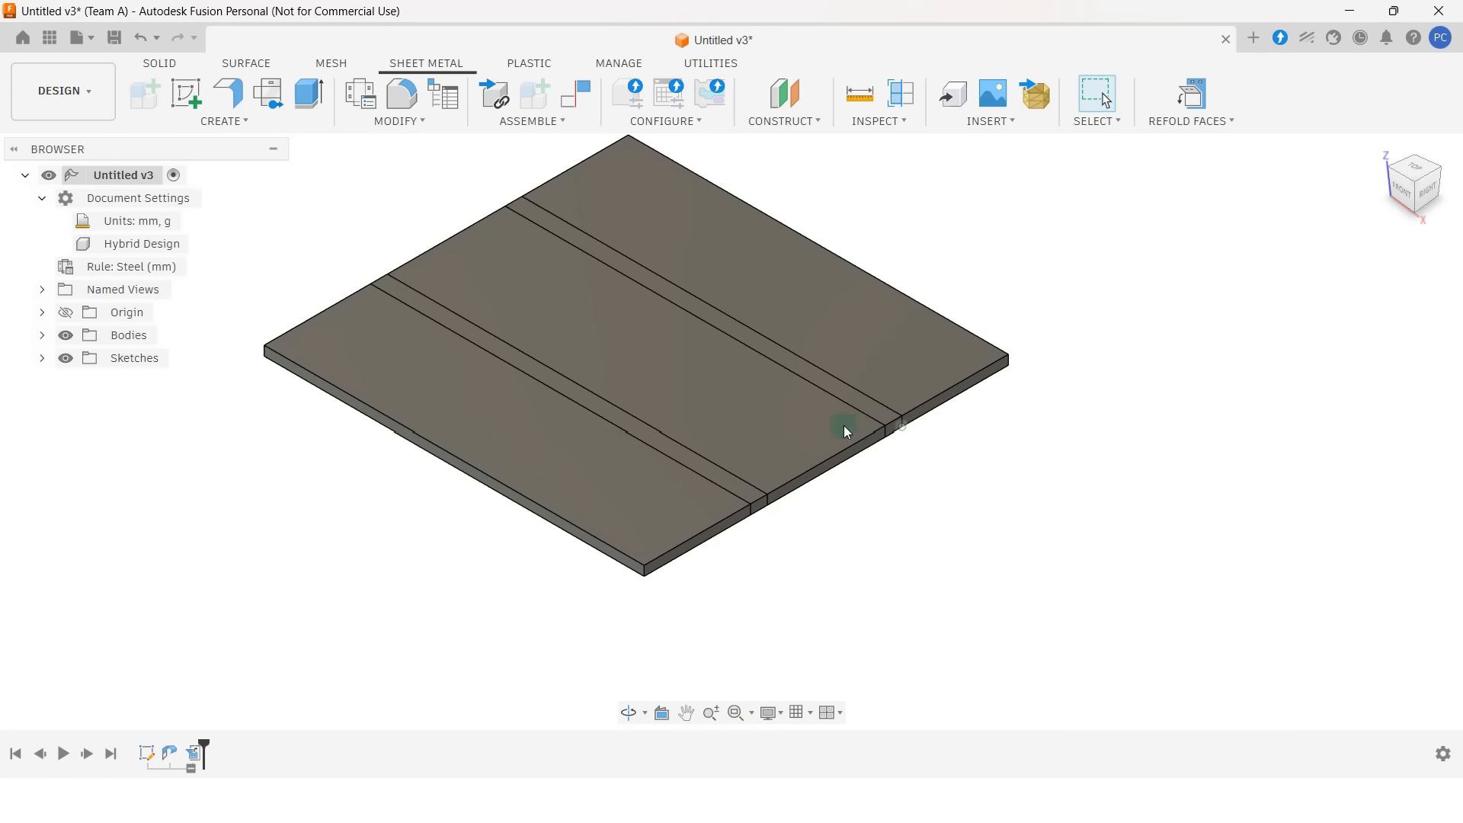
- Create a new sketch on the central face of the flattened sheet
left_click(782, 429)
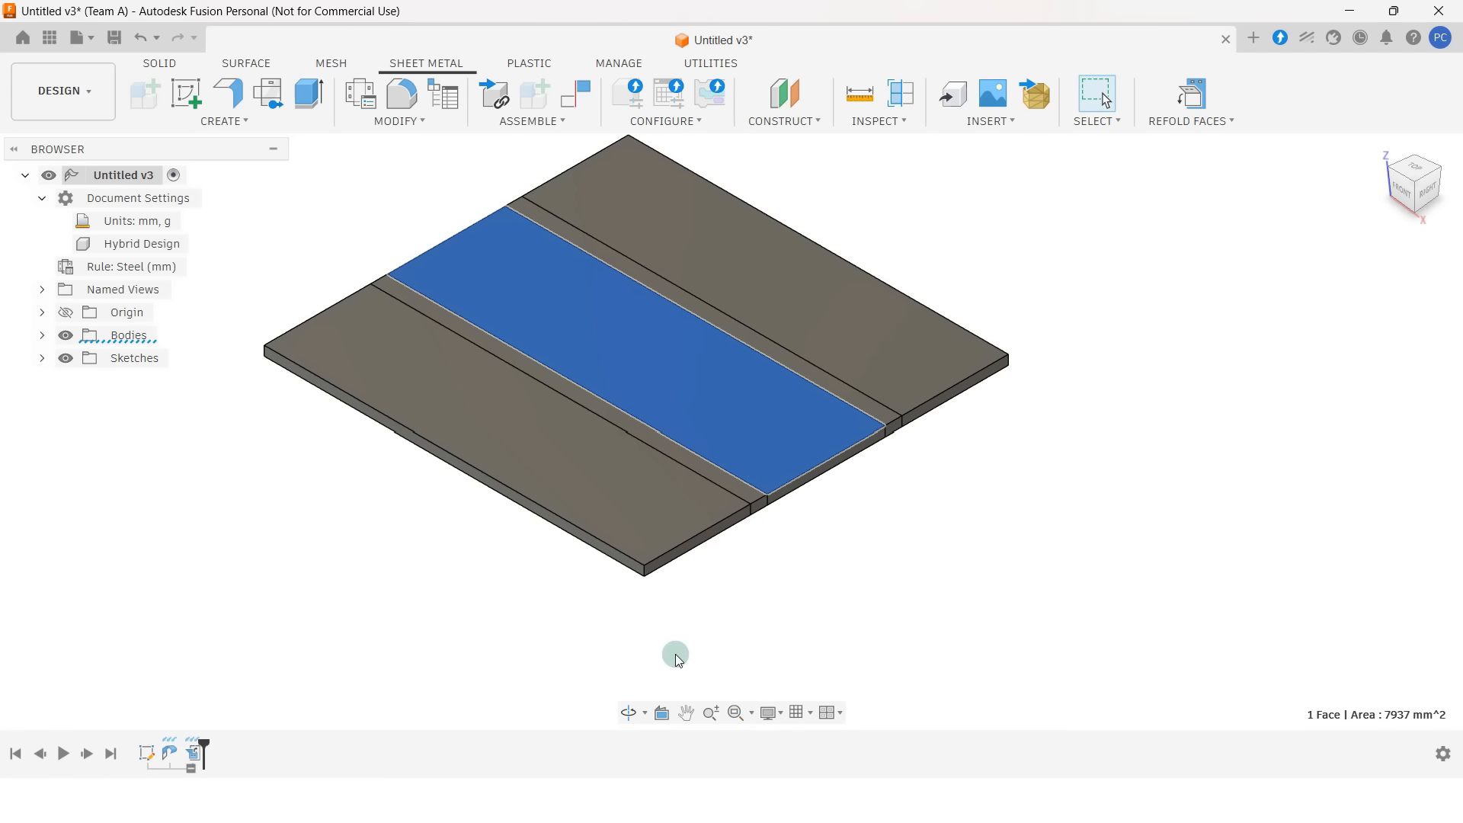
left_click(665, 716)
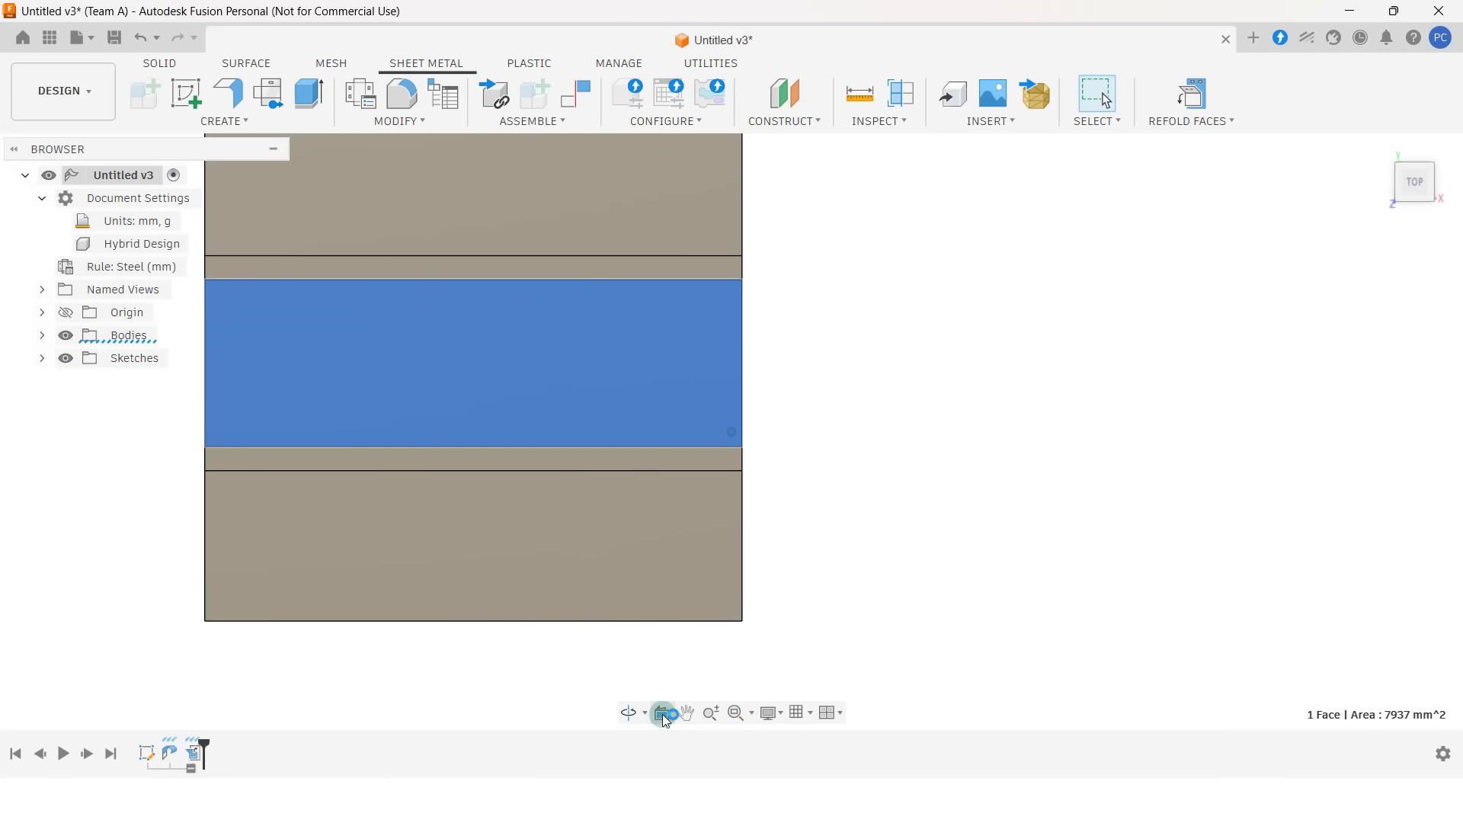
left_click(909, 331)
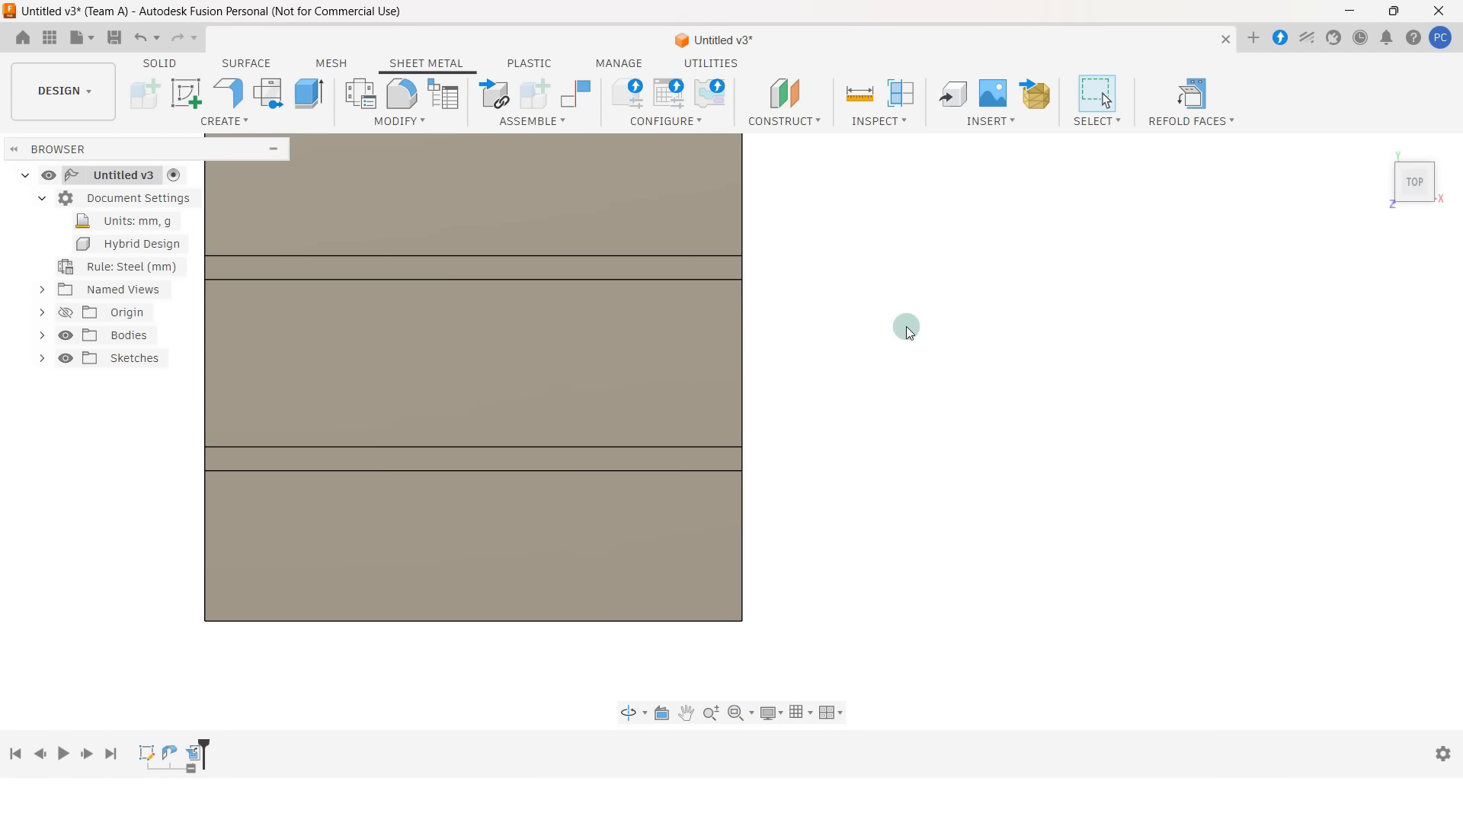
right_click(712, 354)
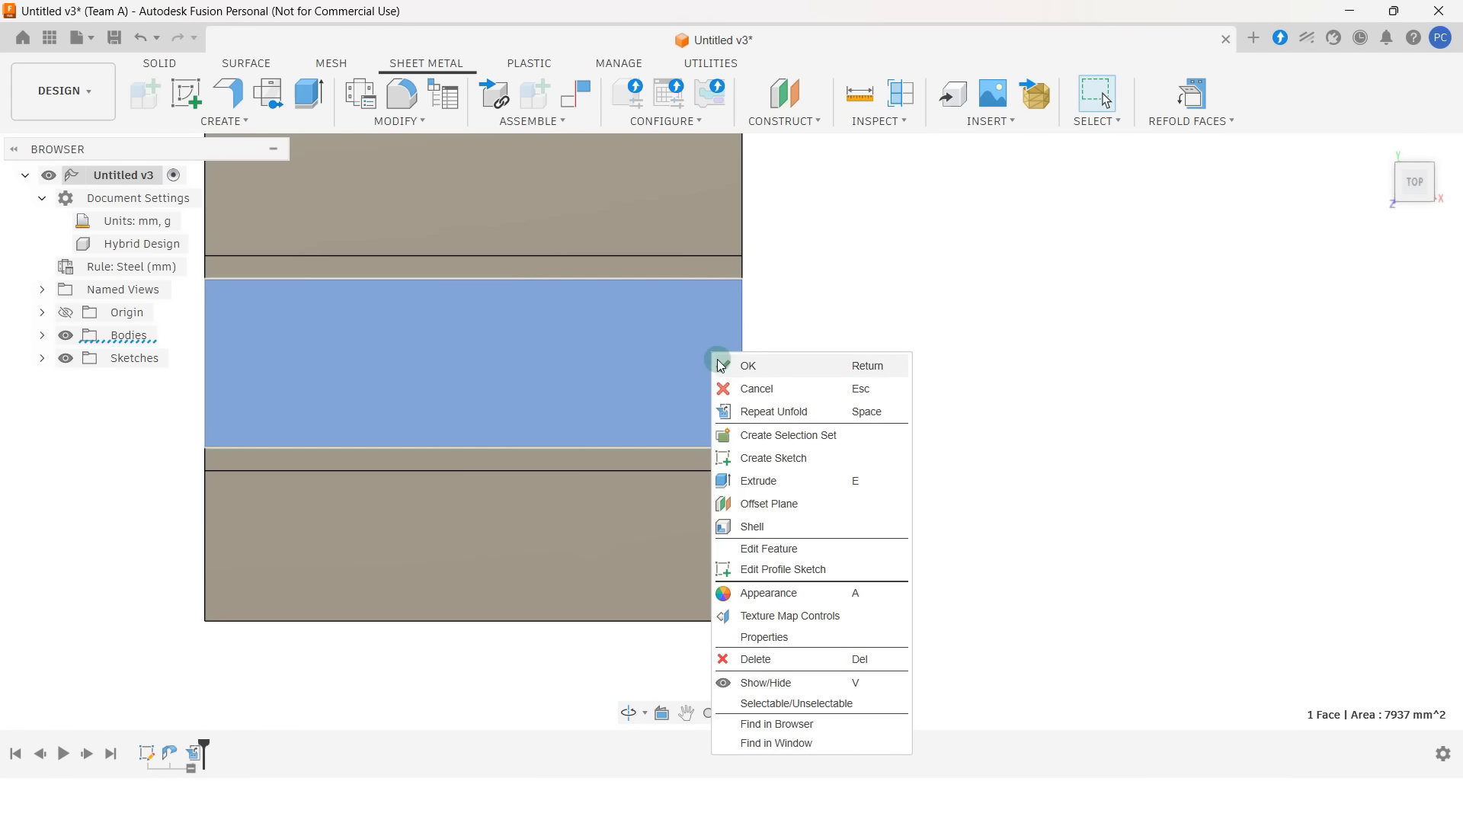
left_click(812, 461)
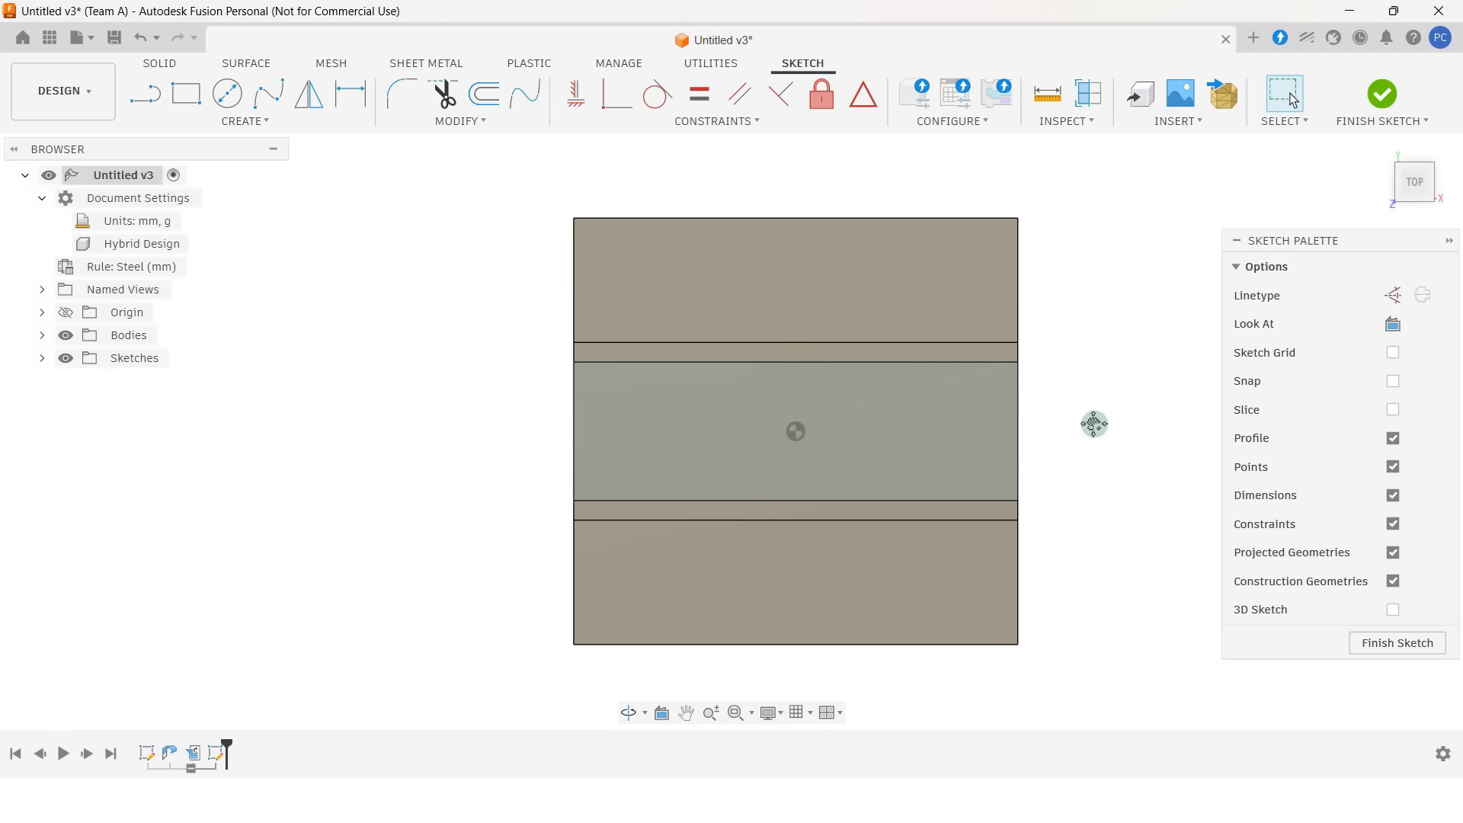
- Sketch a horizontal line from the origin to the midpoint of the flat sheet's right edge
middle_click_drag(1094, 424, 1006, 401)
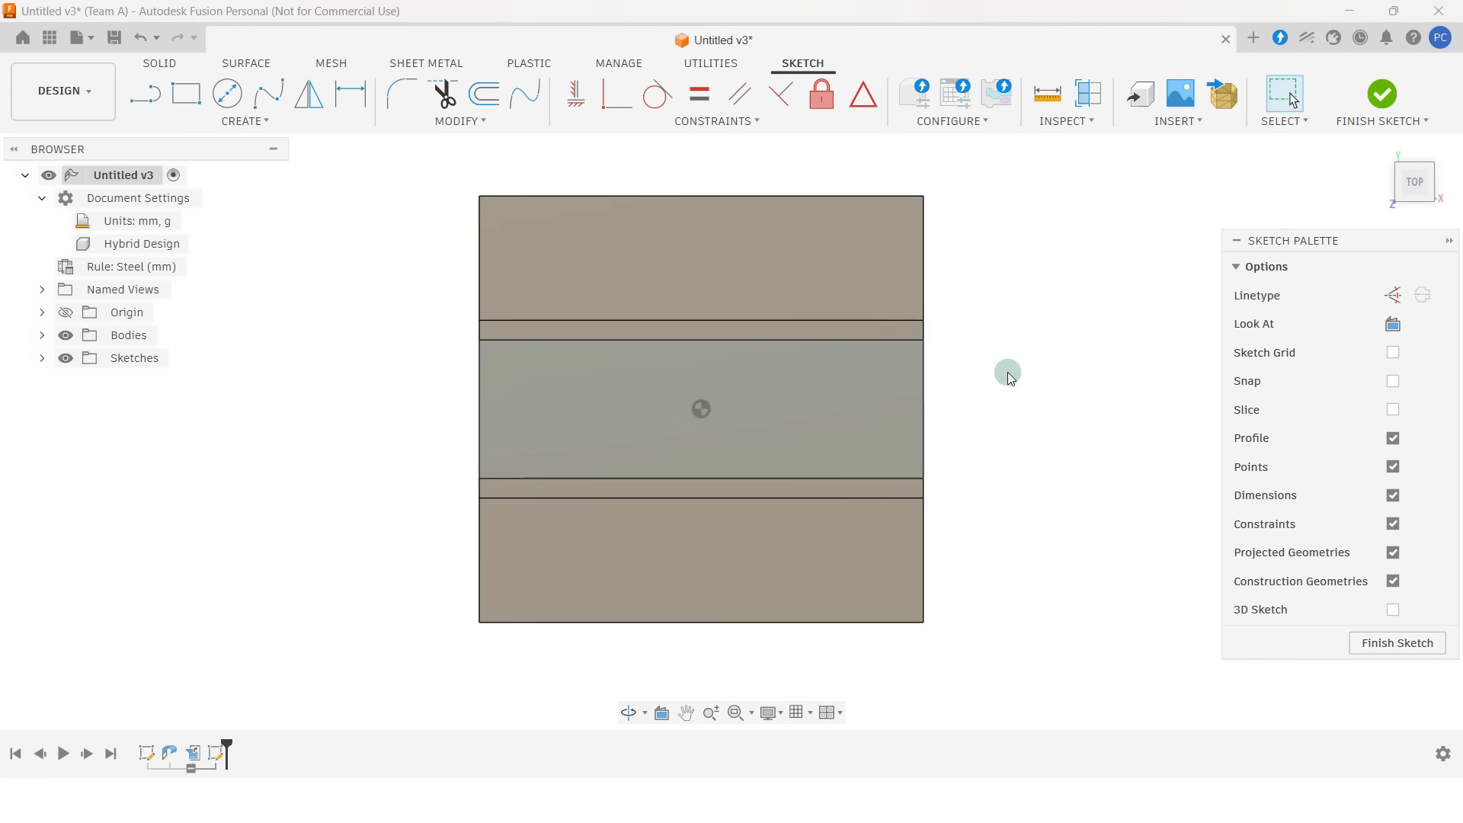
key("s")
left_click(1051, 419)
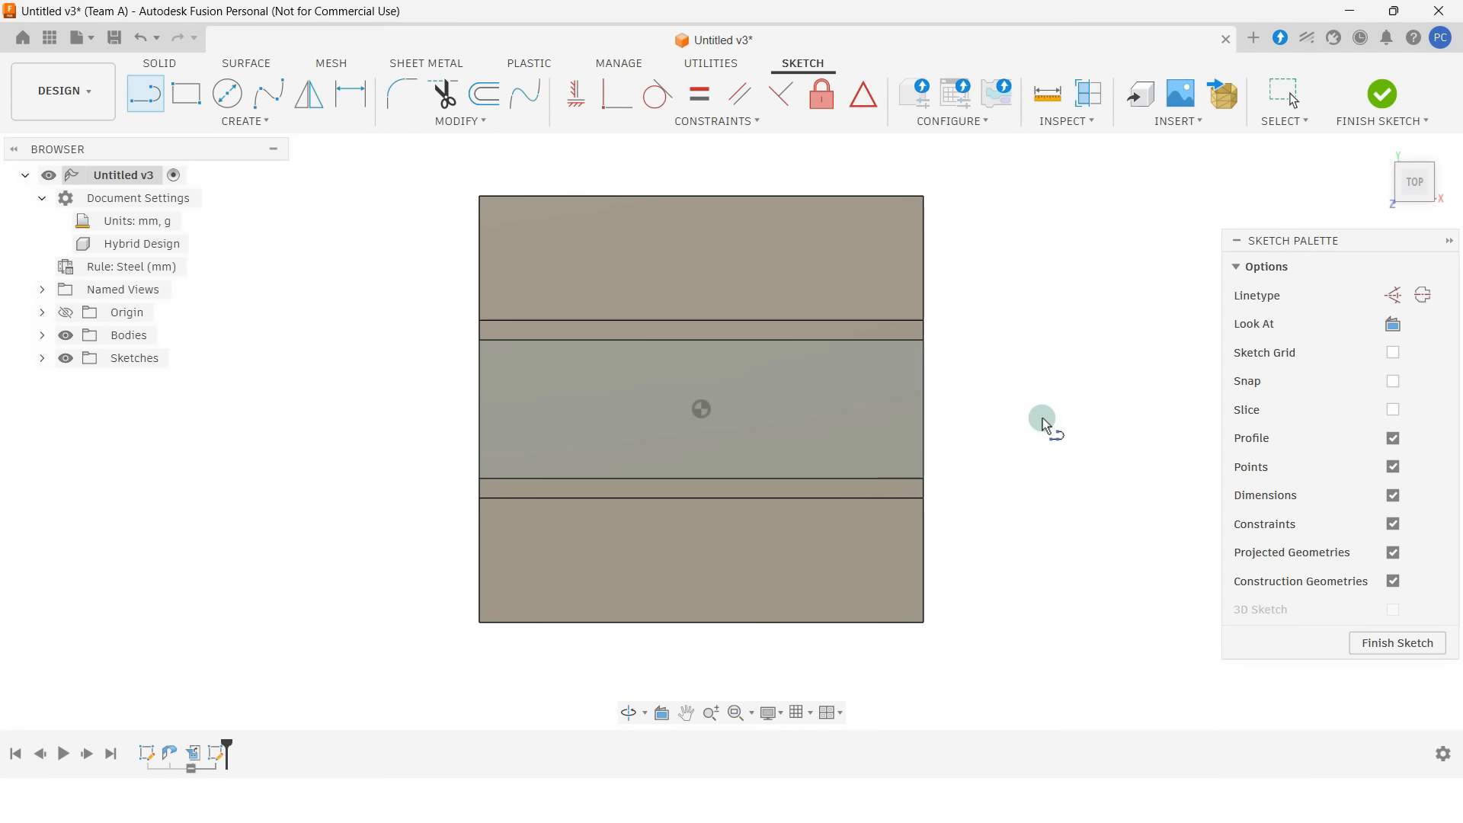
left_click(702, 409)
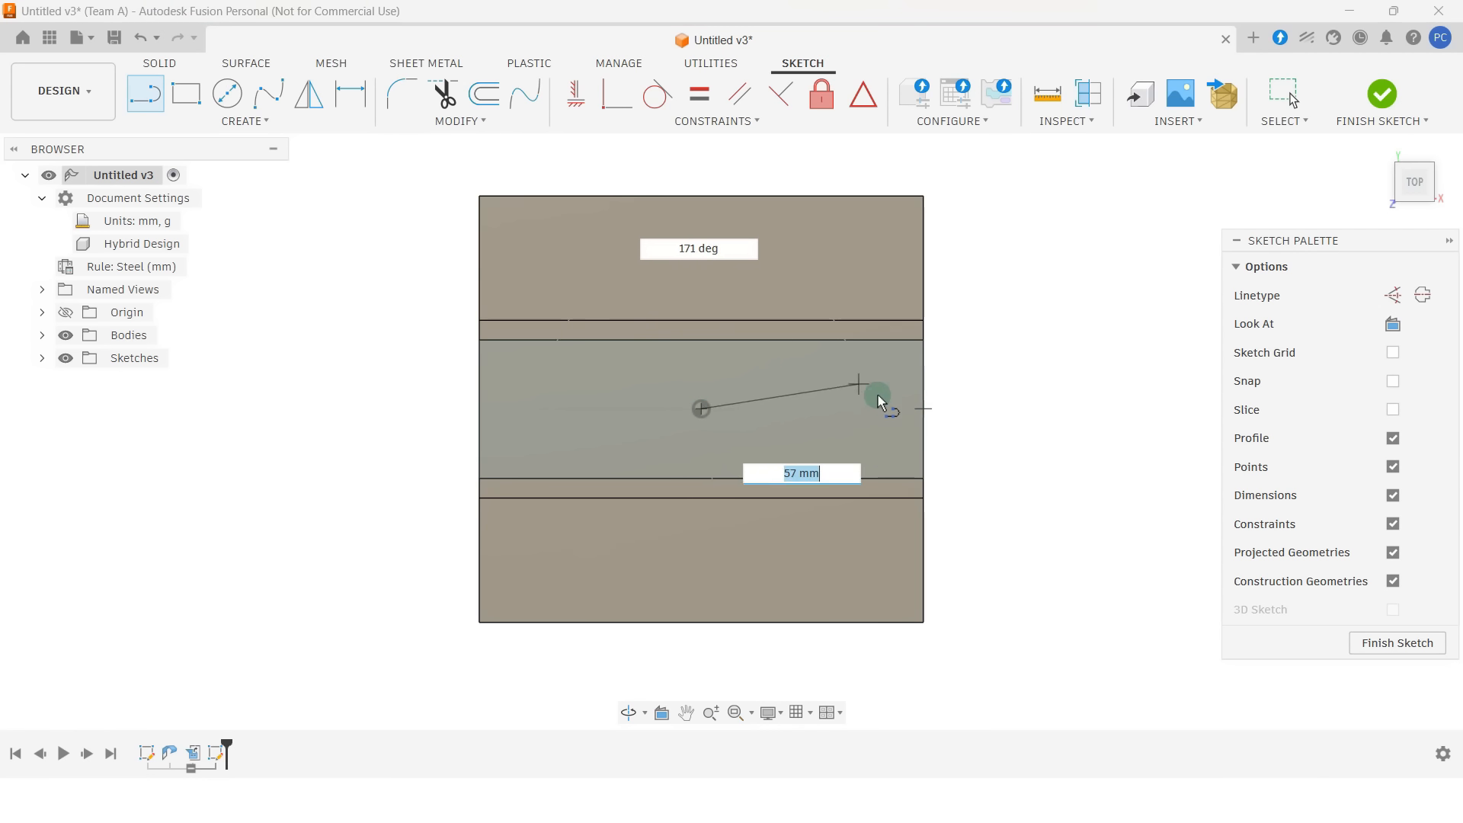
left_click(925, 409)
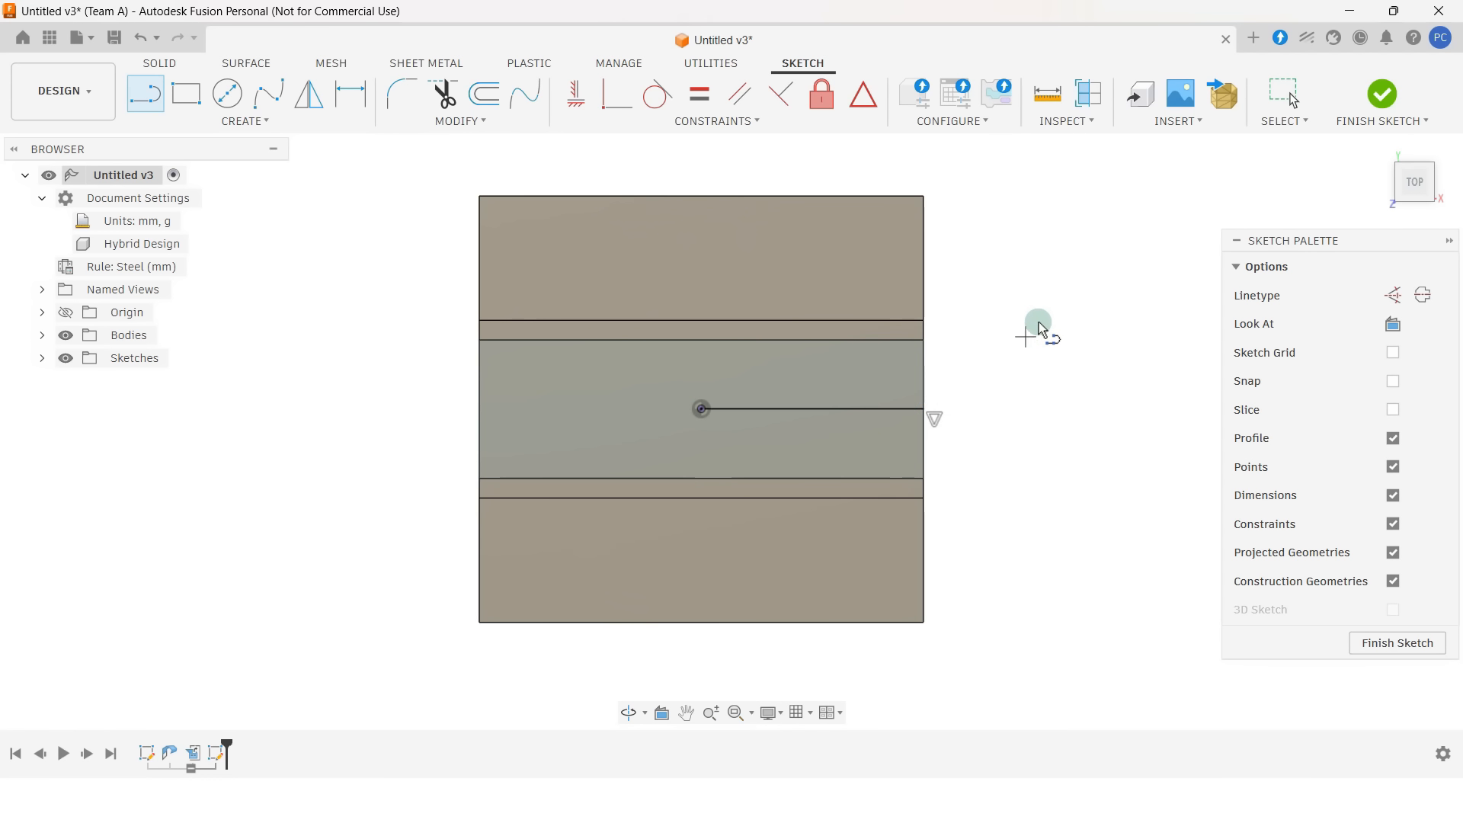
key("Escape")
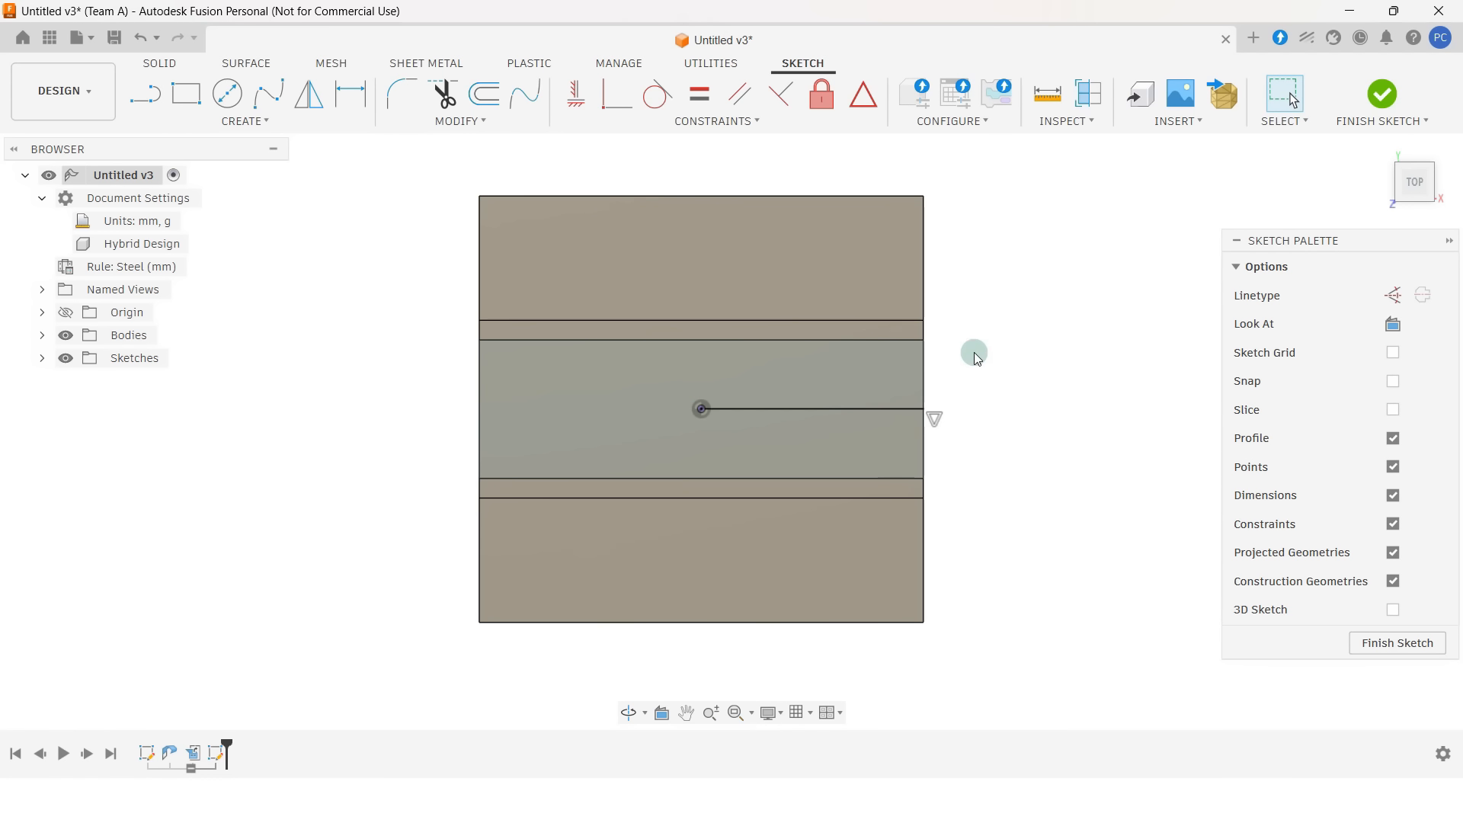
- Convert the horizontal line to a centerline and hide the sketch's dimensions and constraints
left_click(886, 409)
left_click(1422, 295)
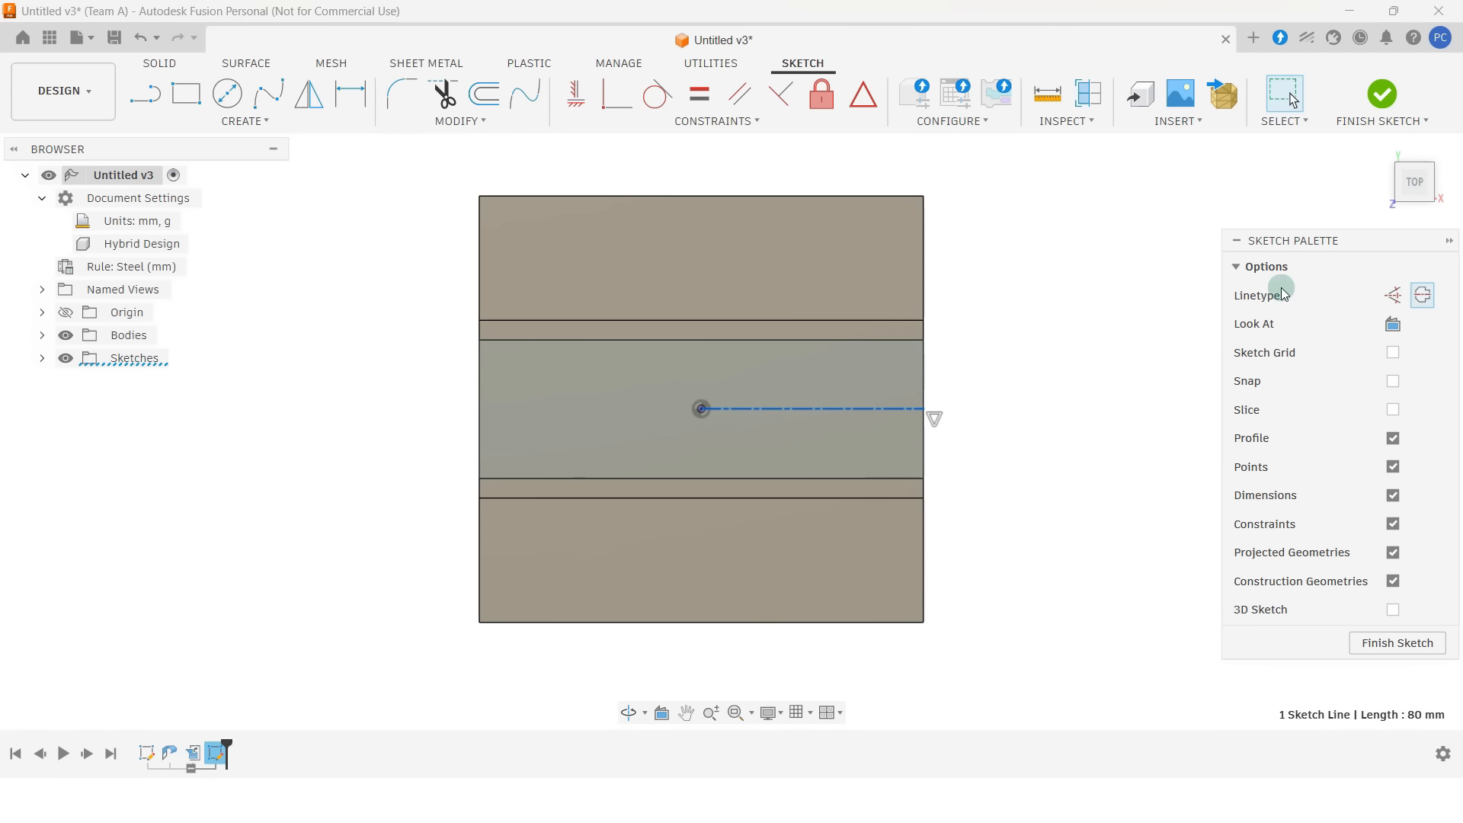
left_click(1034, 276)
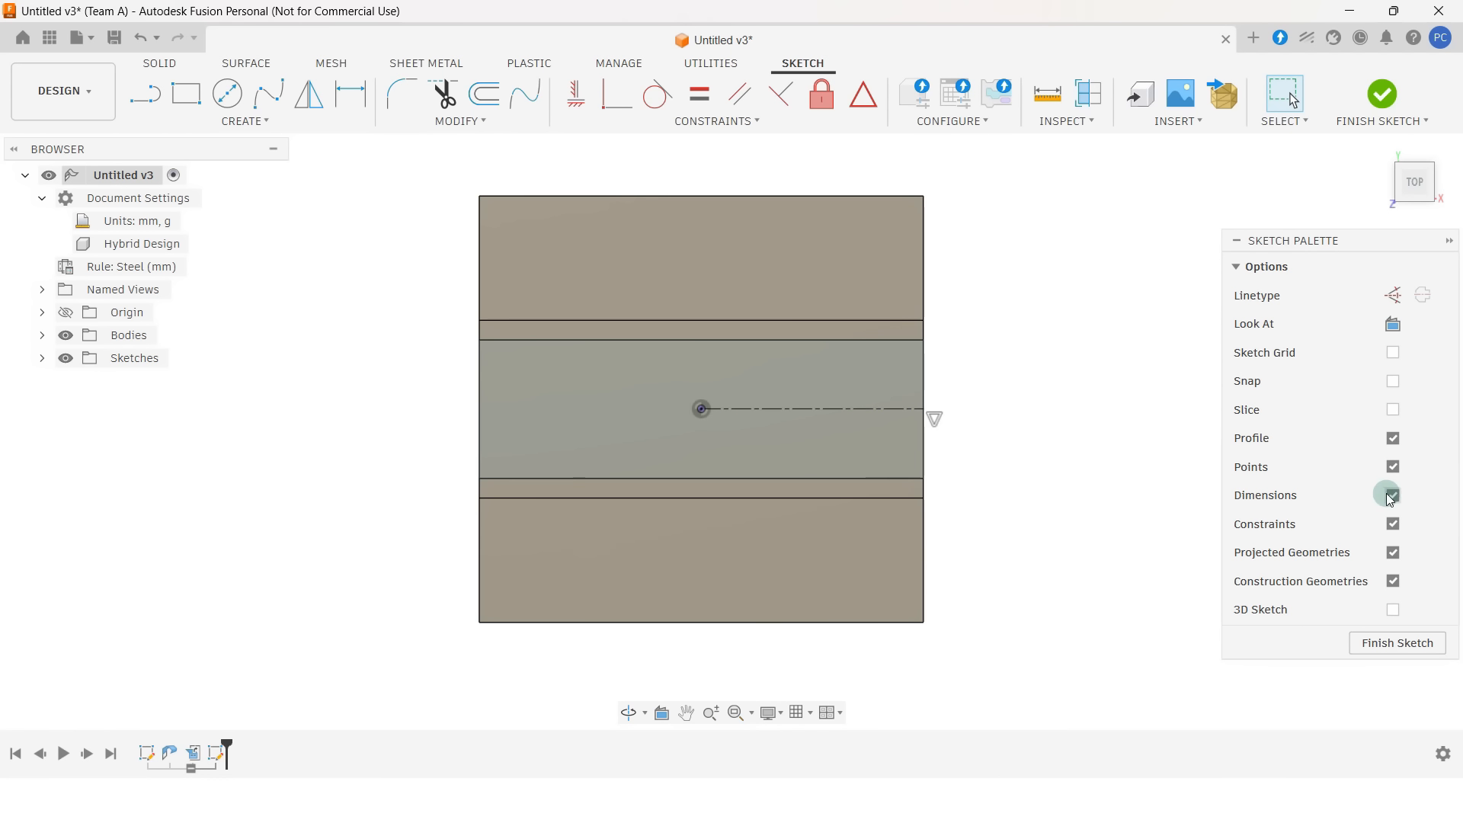
left_click(1393, 524)
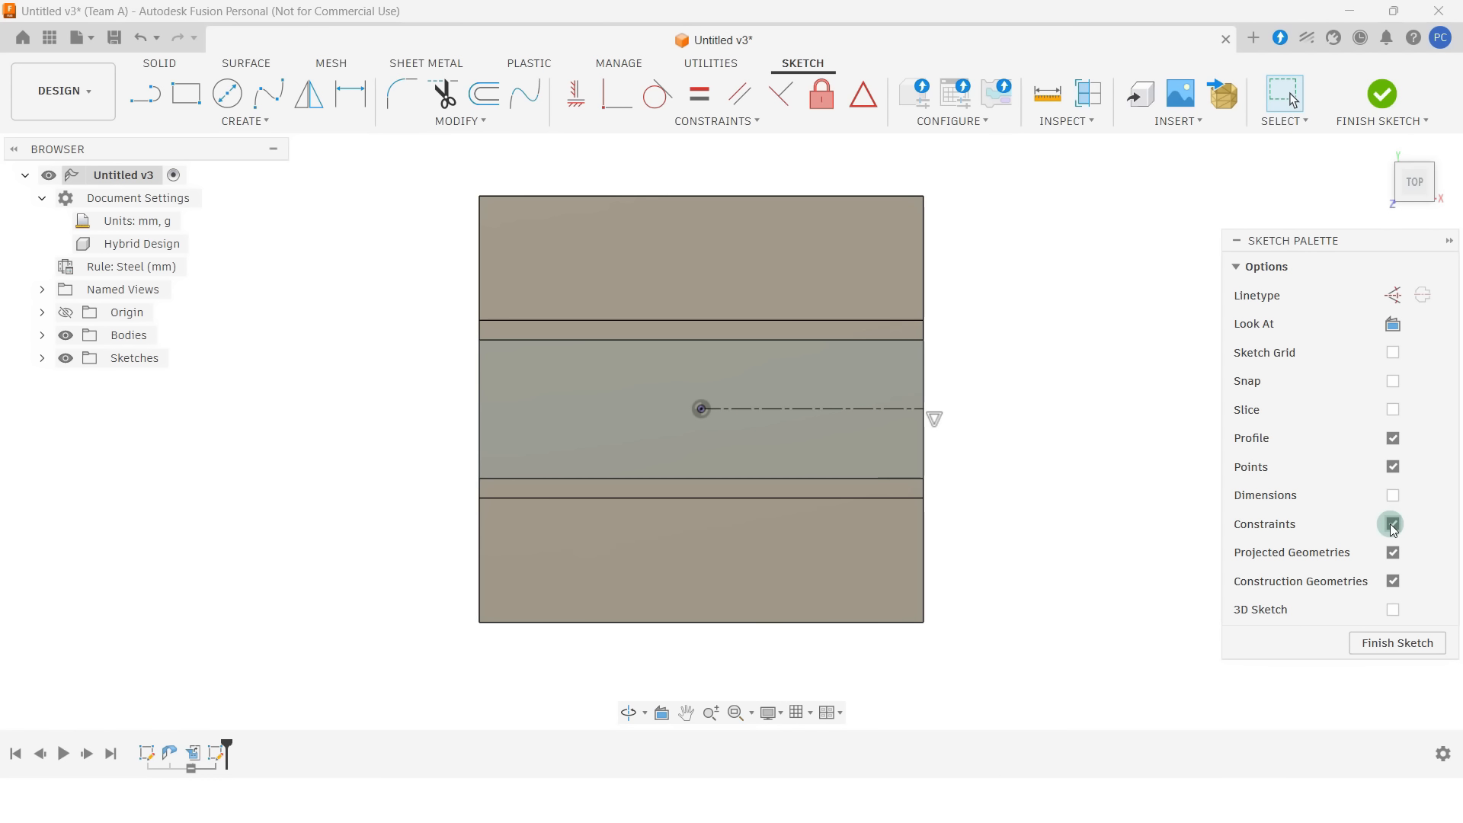
left_click(1036, 282)
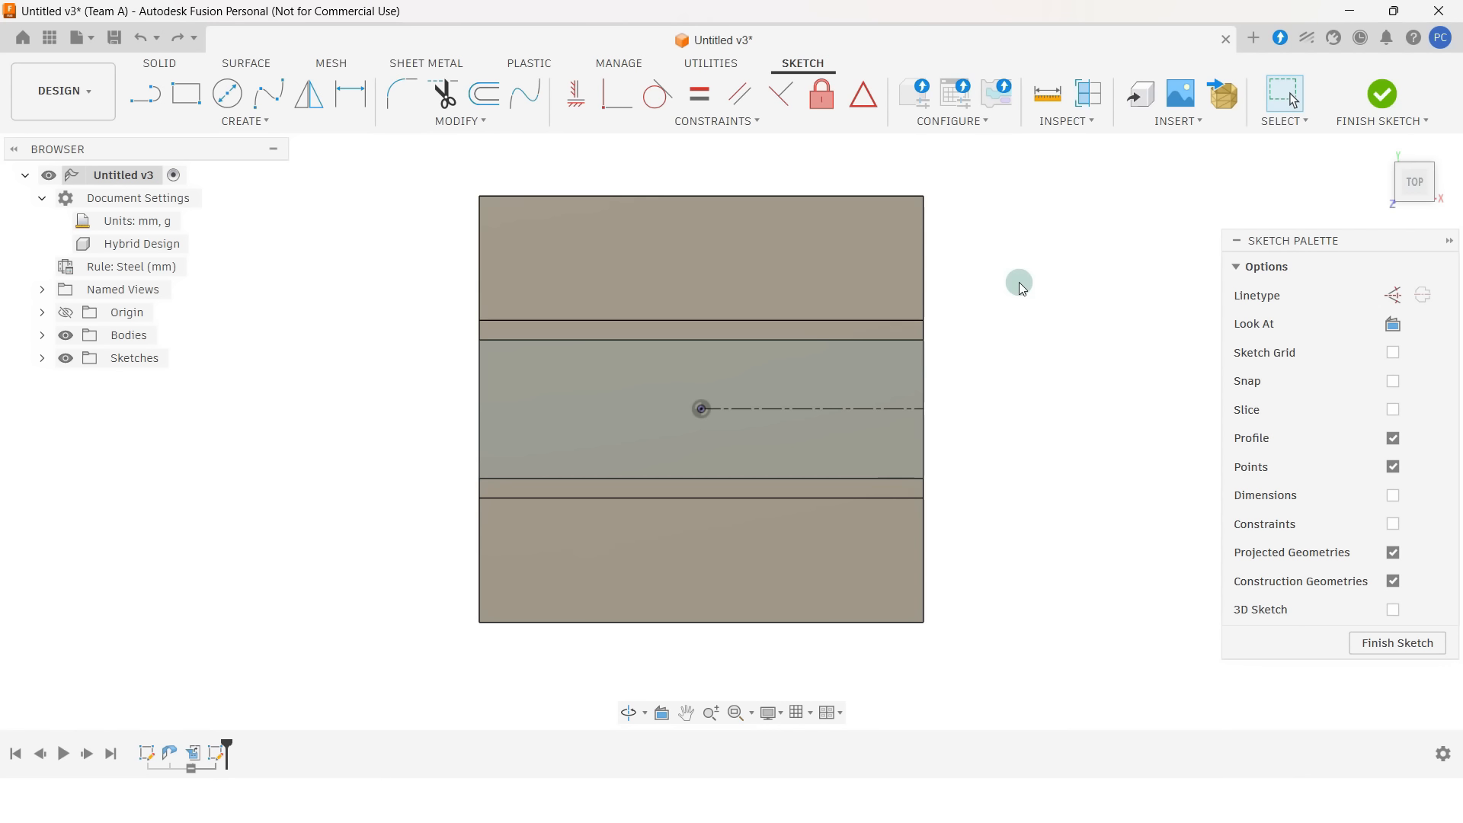
- Sketch a two-point rectangle about 101 mm wide and 93 mm high that spans both bend zones and surrounds the origin
key("s")
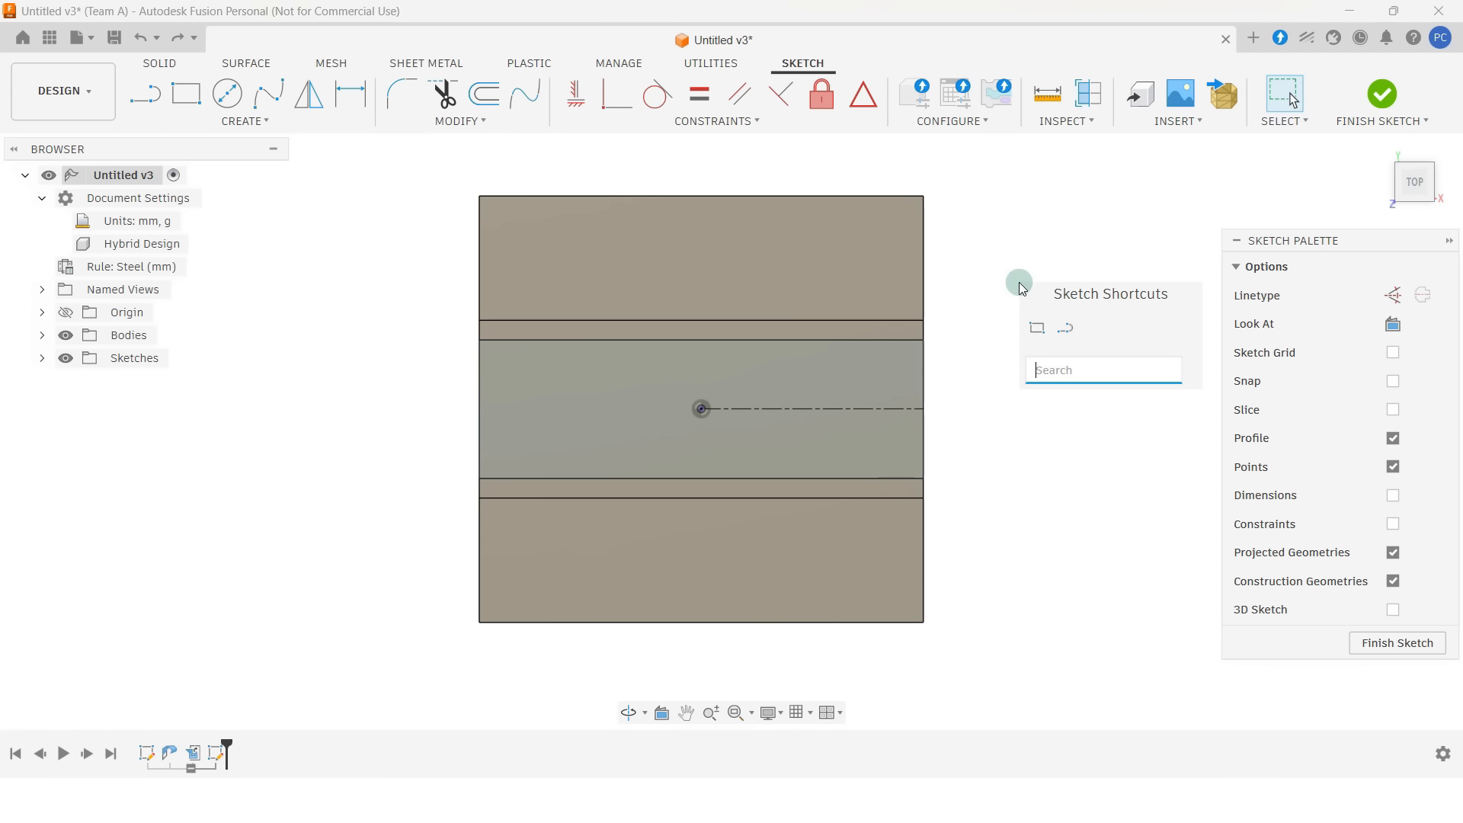
left_click(1011, 332)
left_click(879, 294)
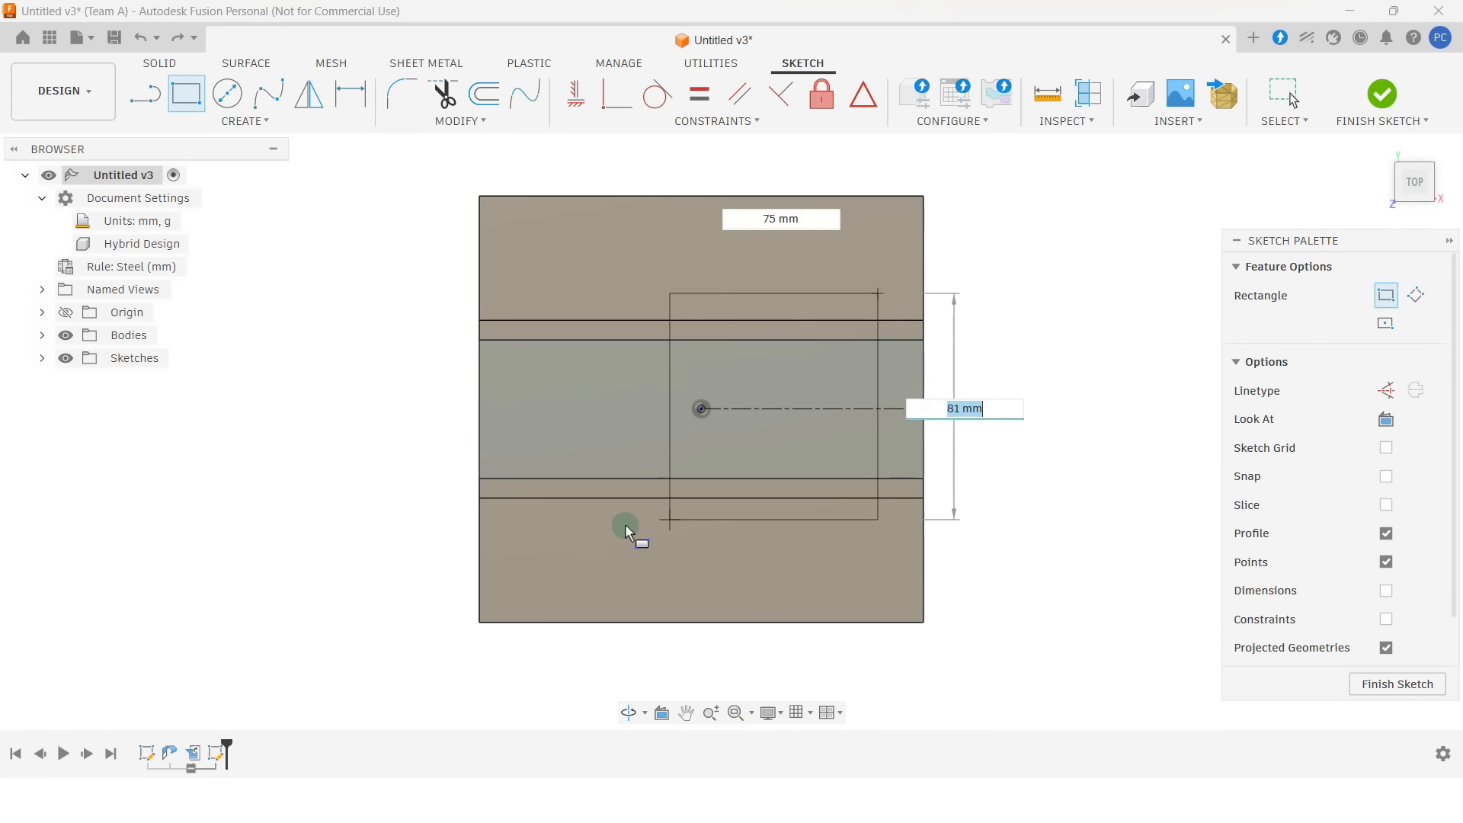
left_click(597, 552)
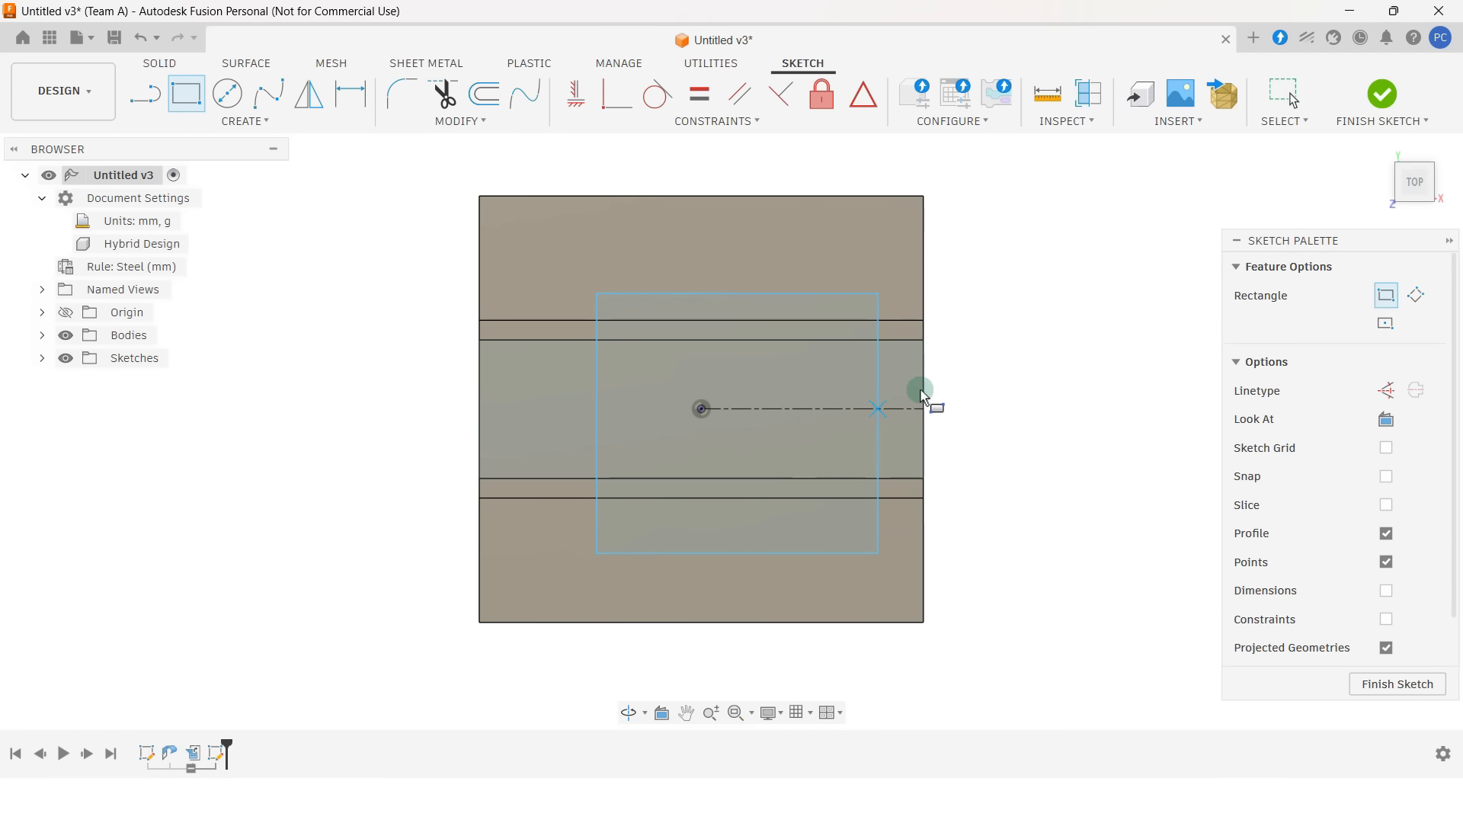
key("Escape")
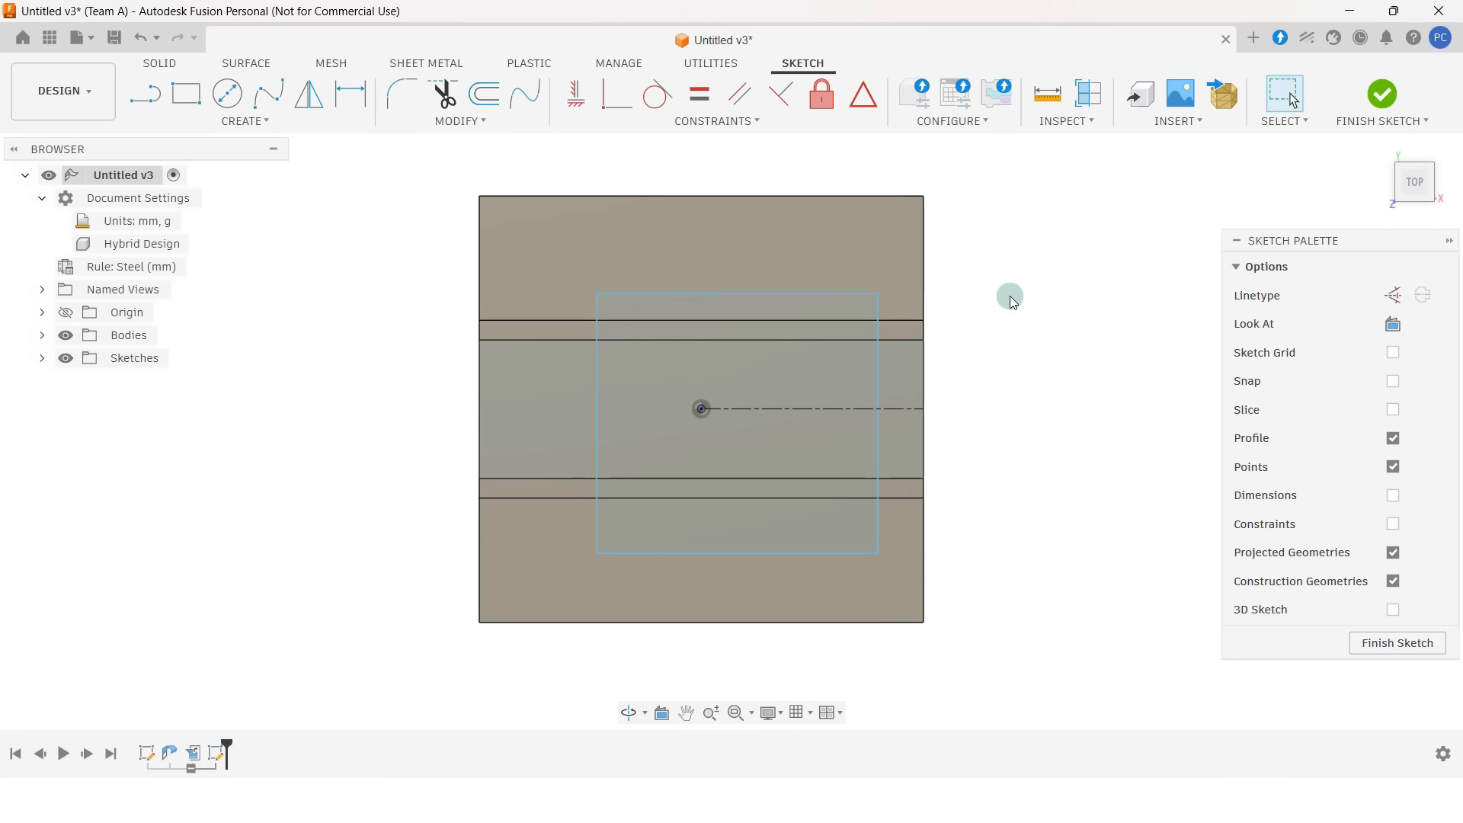
- Make the rectangle's upper and lower sides symmetric about the horizontal centerline
left_click(730, 122)
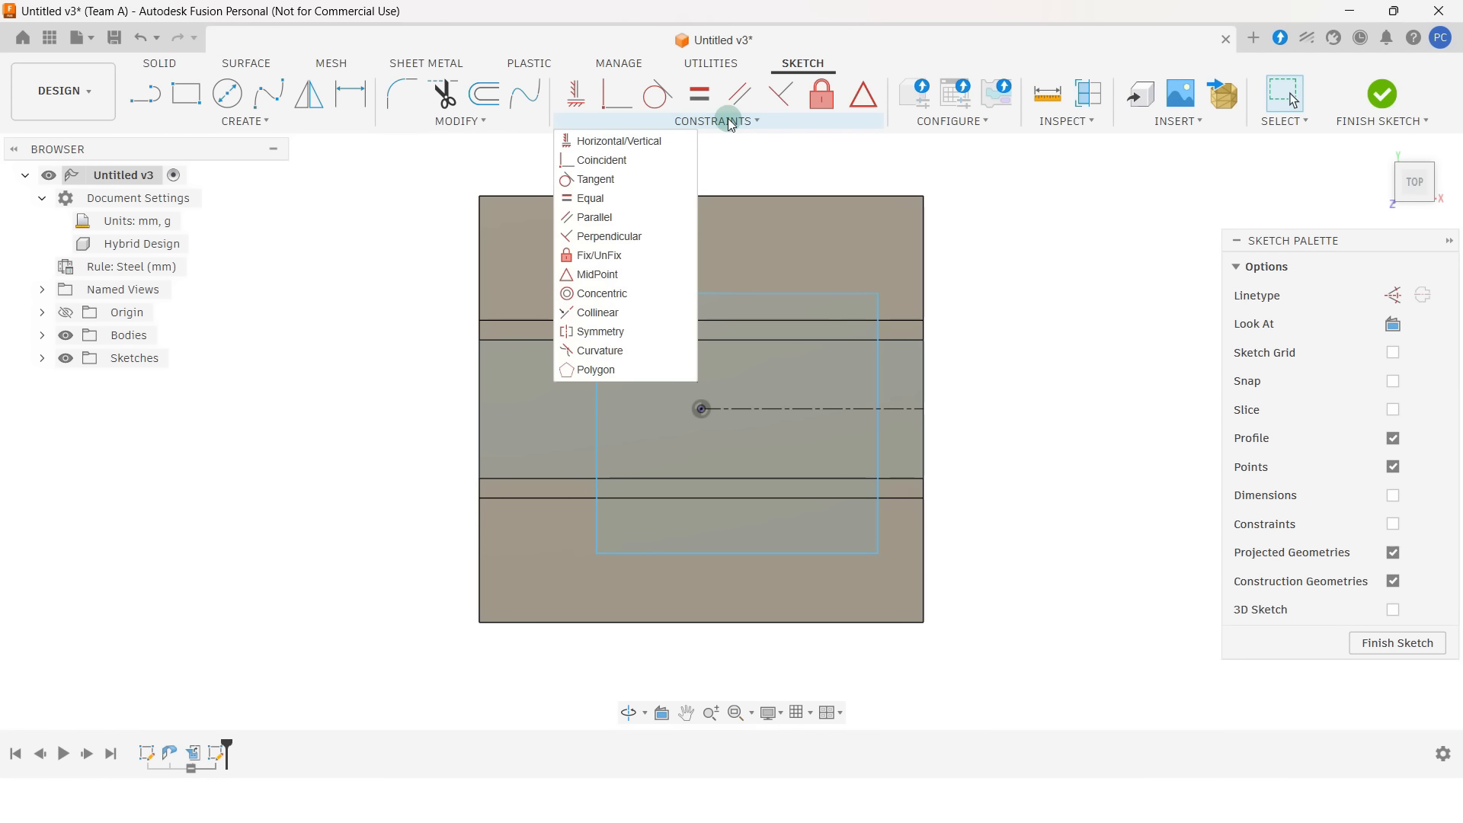
left_click(648, 332)
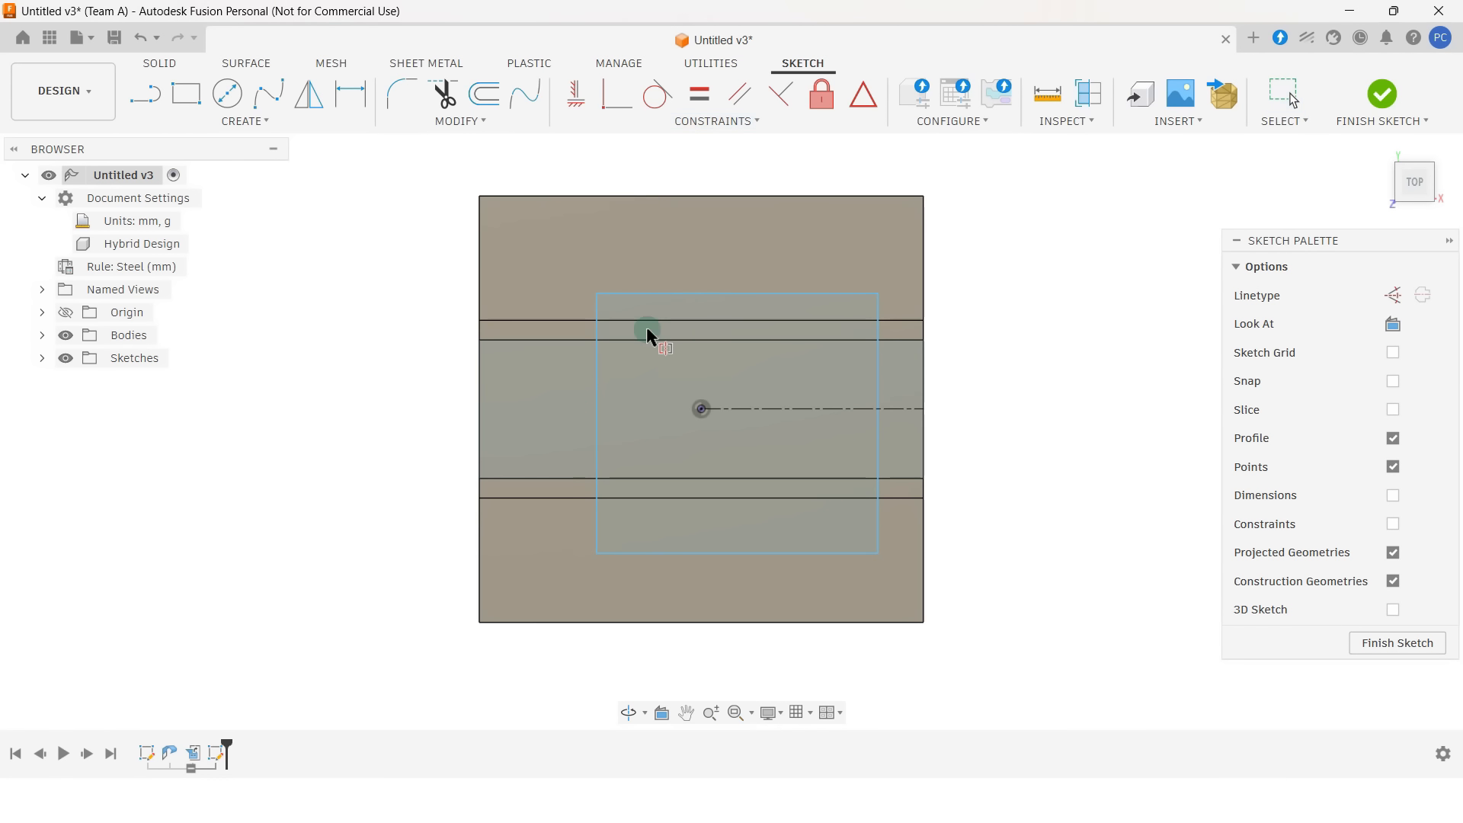
left_click(760, 294)
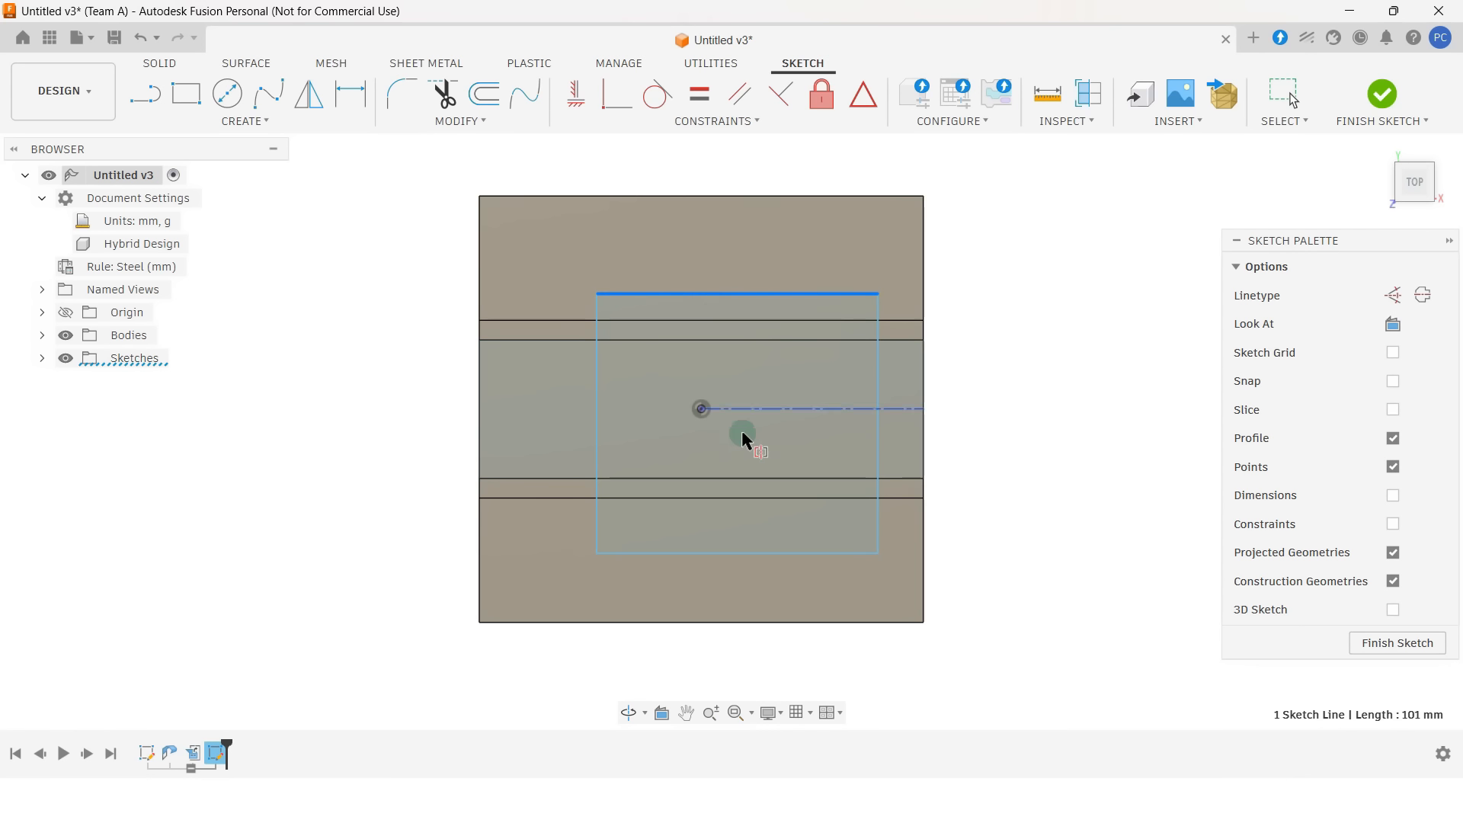
left_click(743, 552)
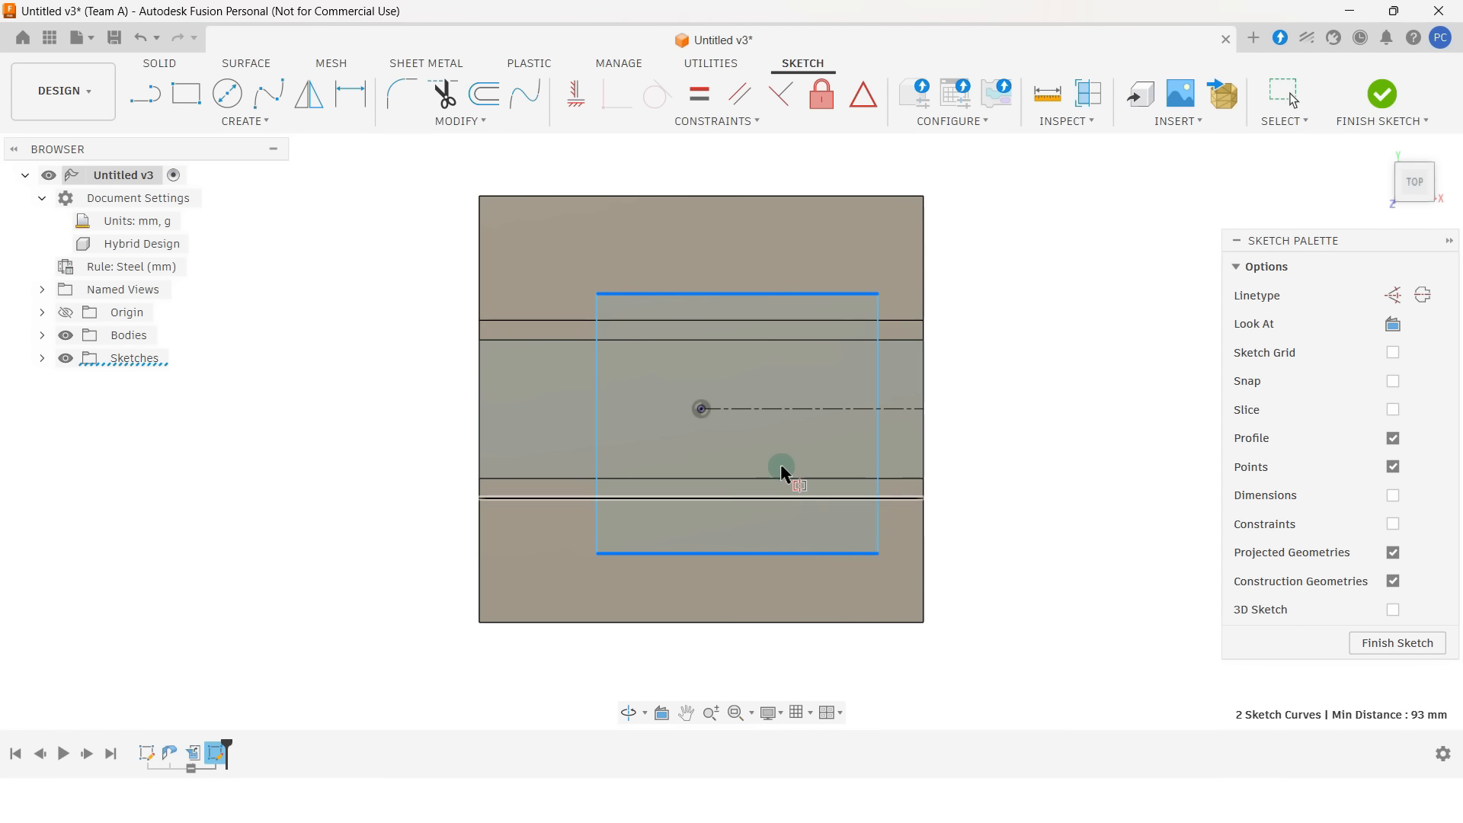
left_click(801, 407)
key("Escape")
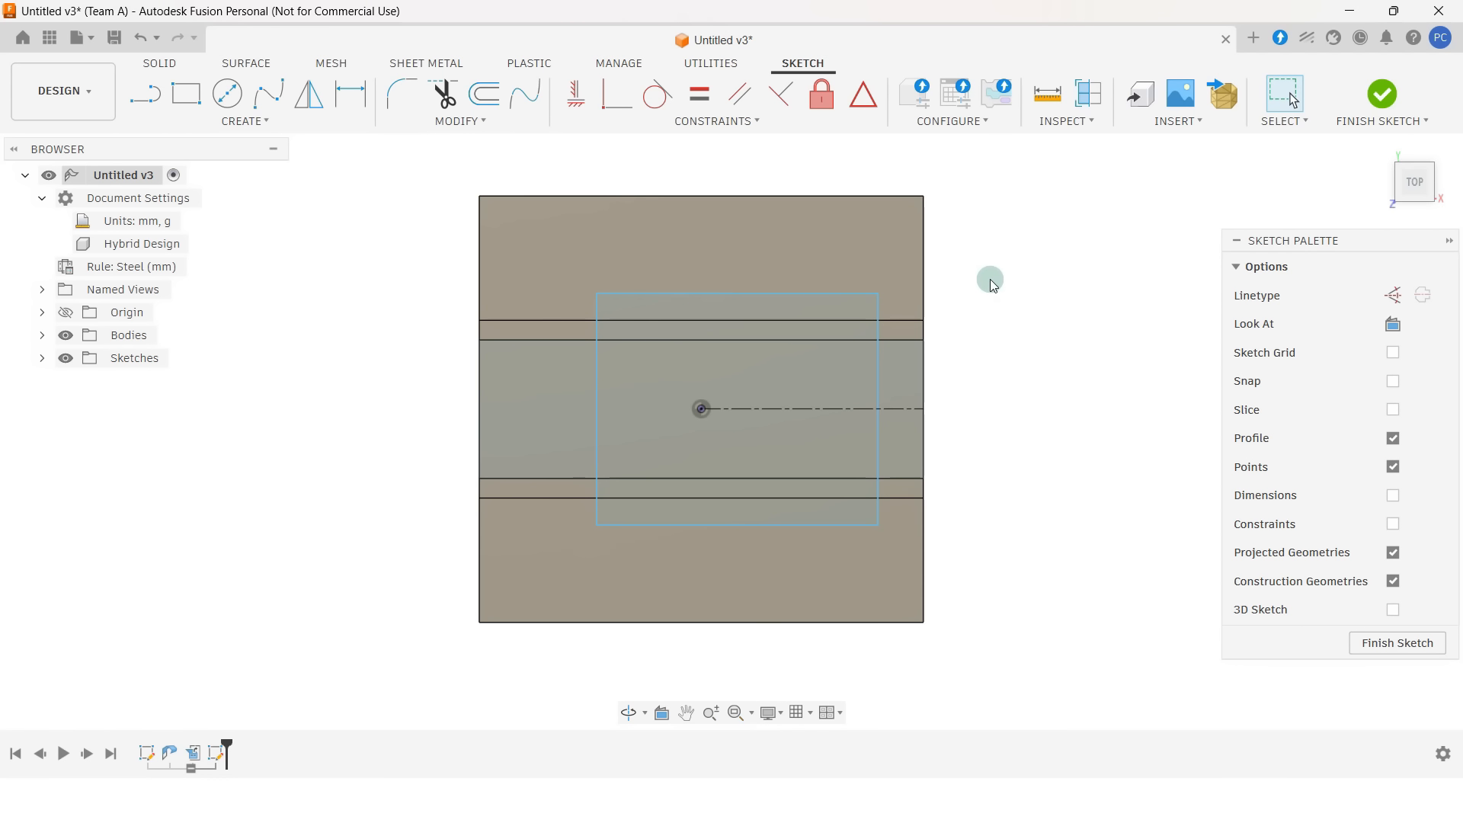
- Show sketch dimensions again and set the distance between the rectangle's right side and the centerline's end on the sheet edge to 20 mm
left_click(1394, 497)
key("d")
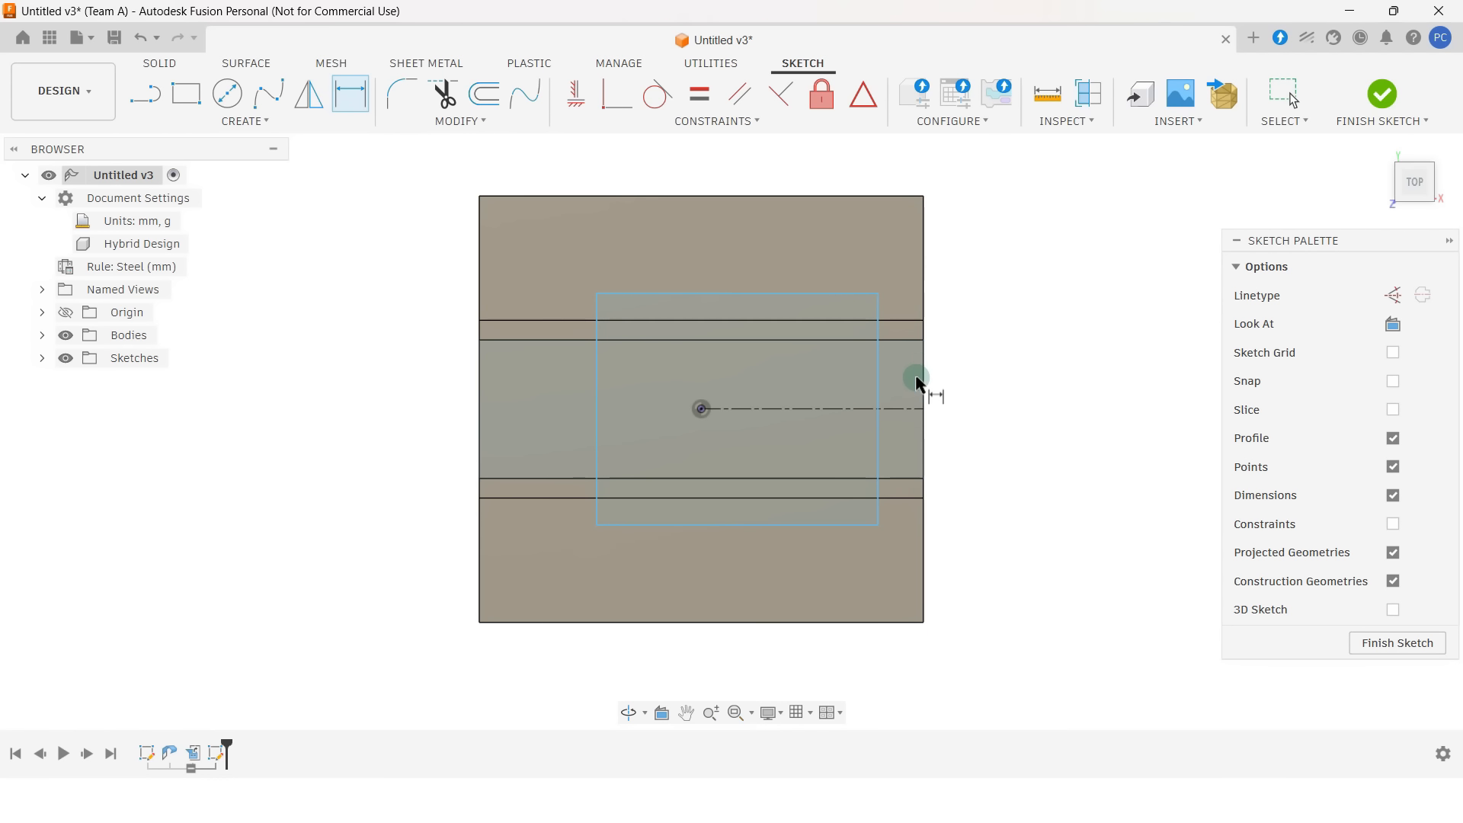
left_click(923, 408)
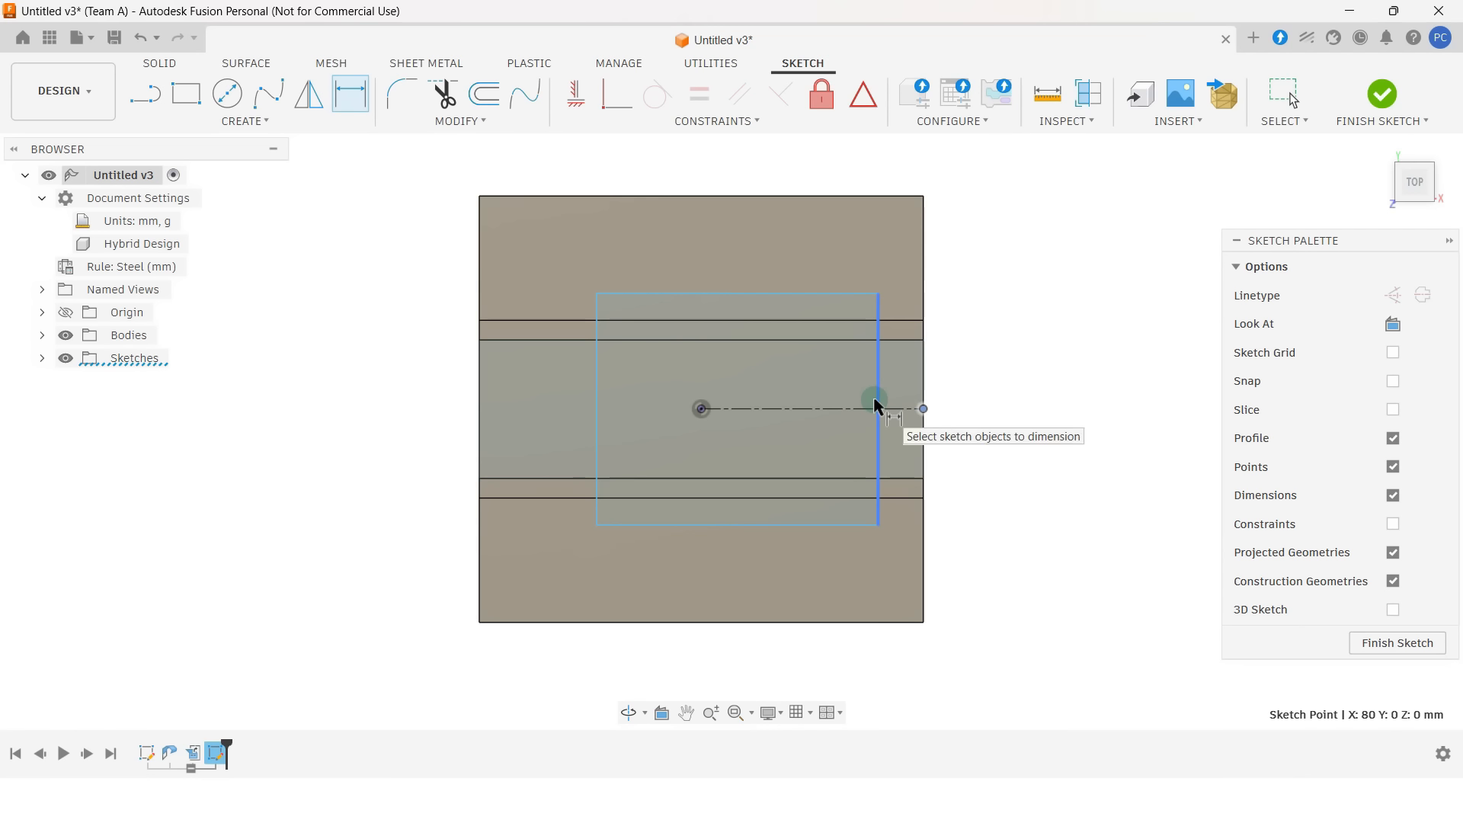
left_click(874, 404)
left_click(902, 248)
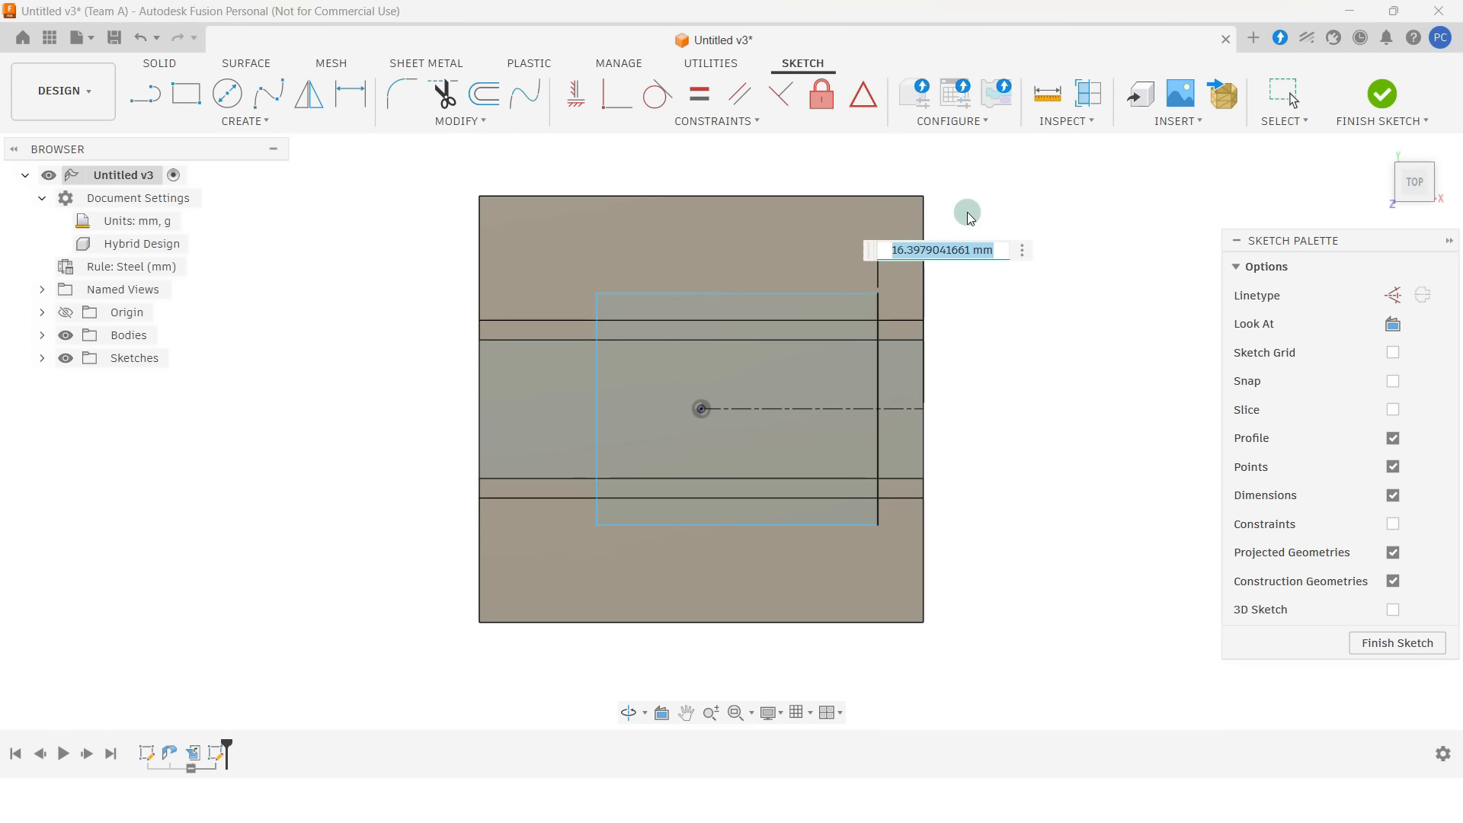
type("20")
key("Return")
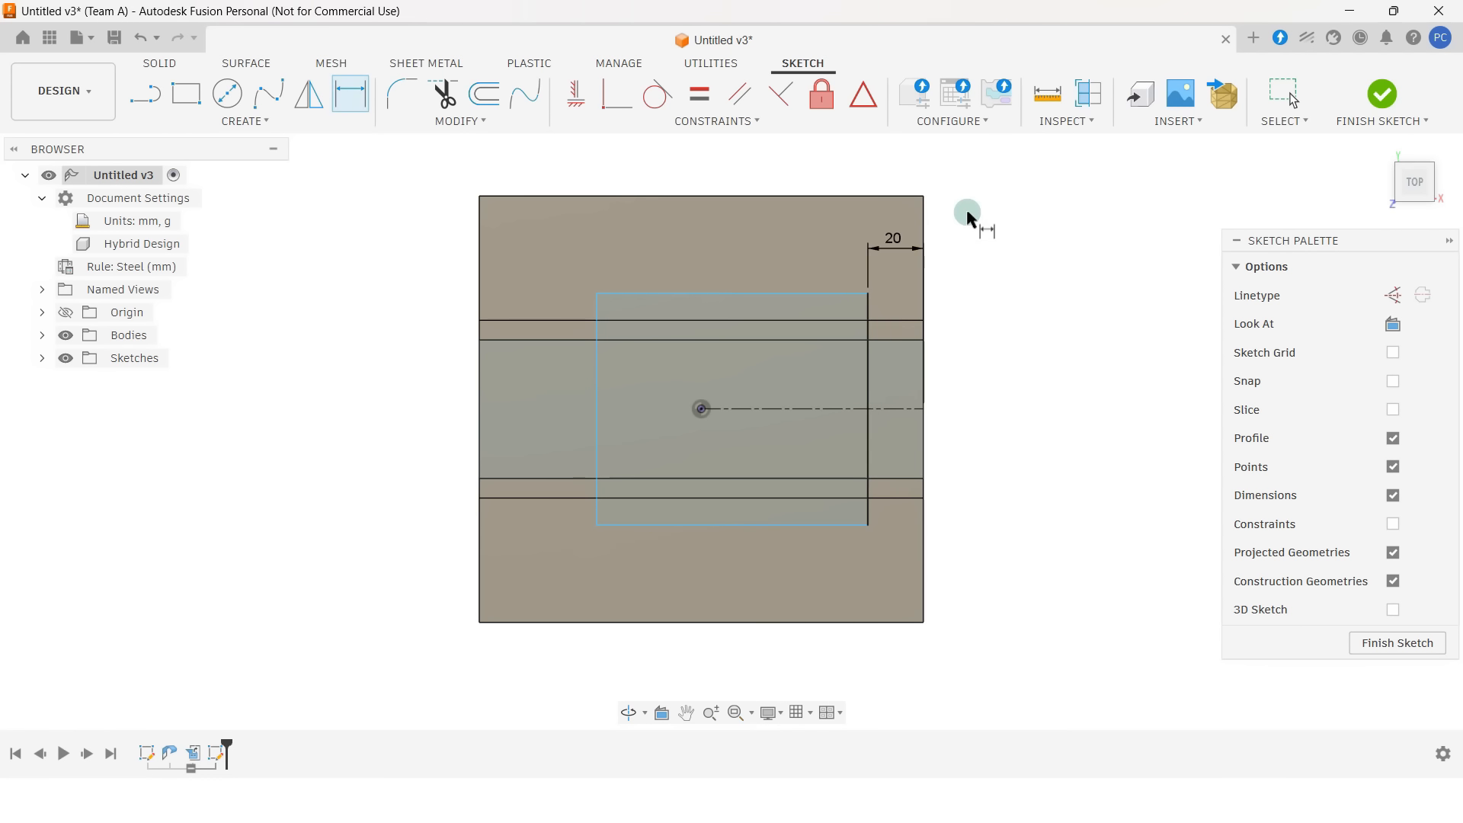
key("Escape")
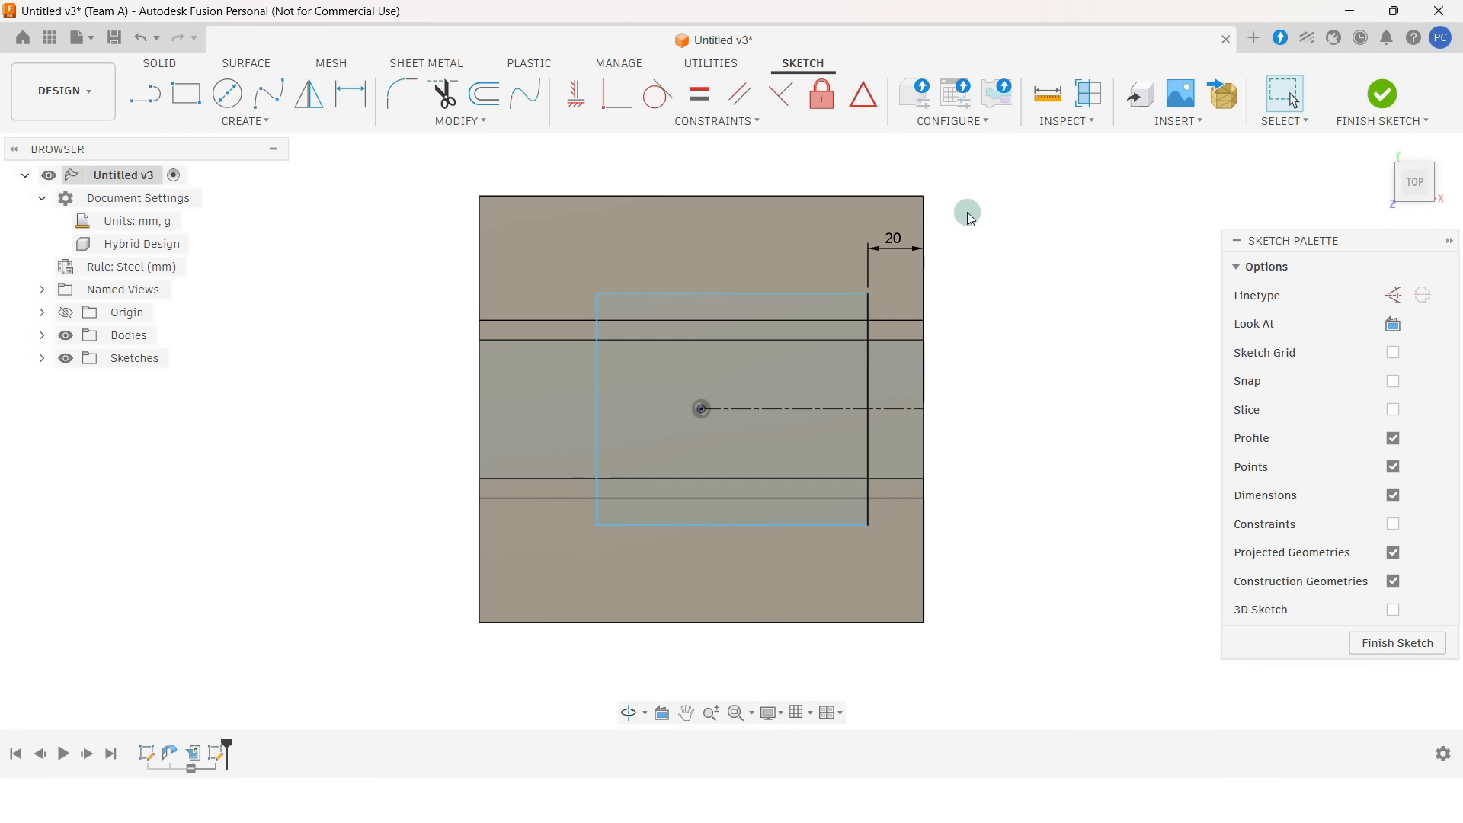
- Dimension the rectangle's horizontal width to 125 mm
key("d")
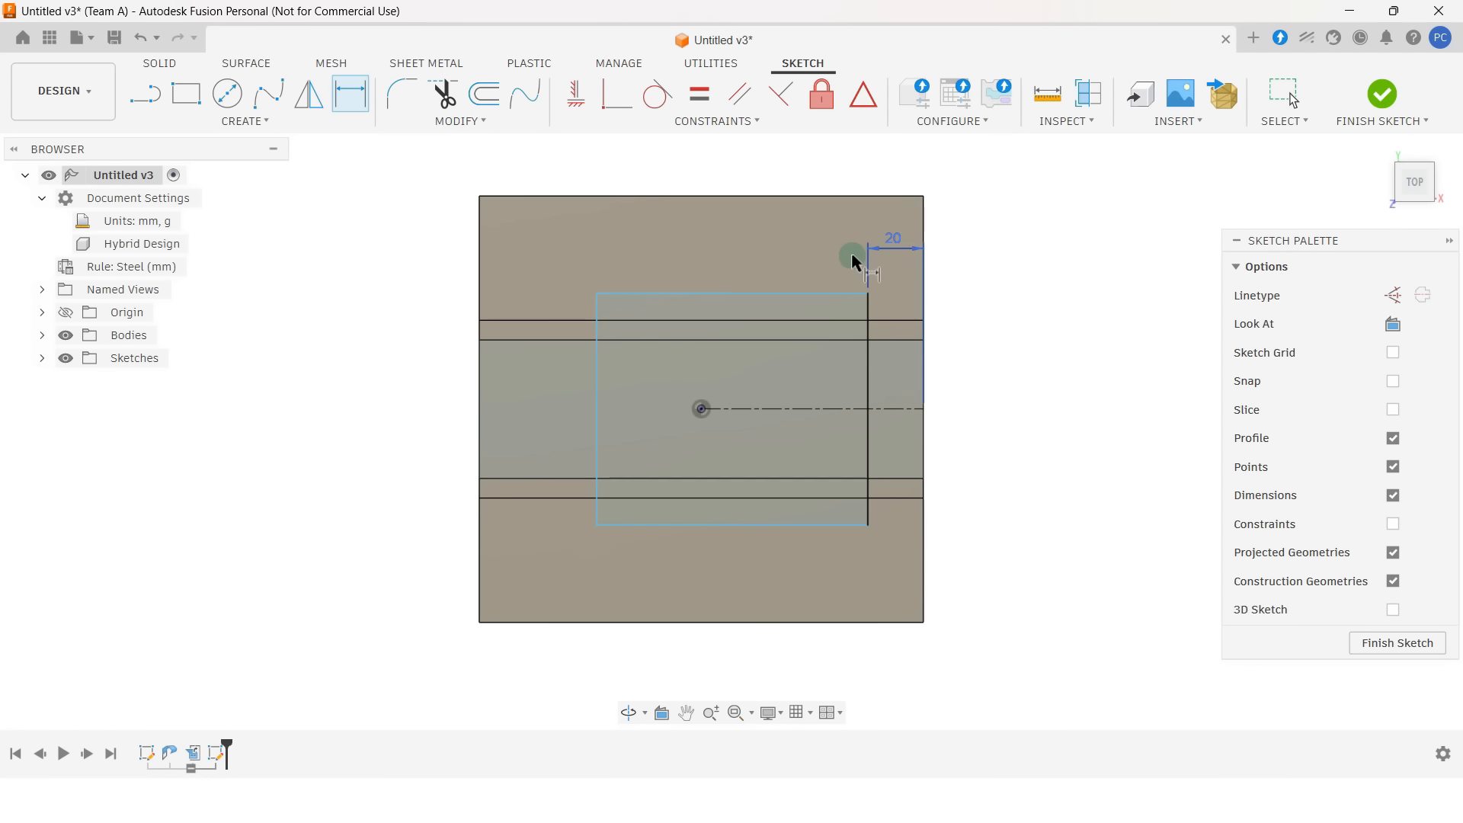
left_click(775, 293)
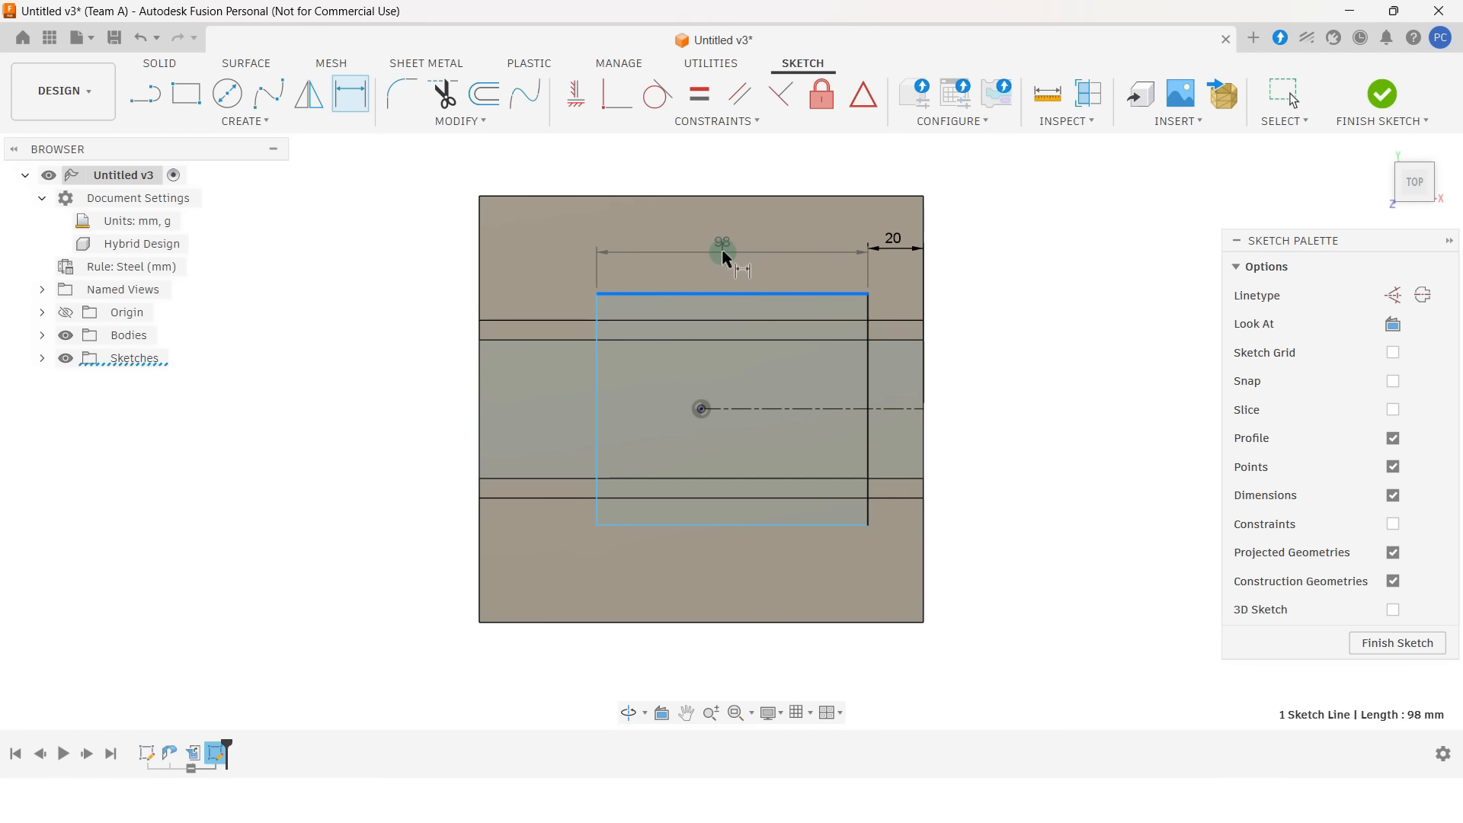
left_click(724, 245)
type("1")
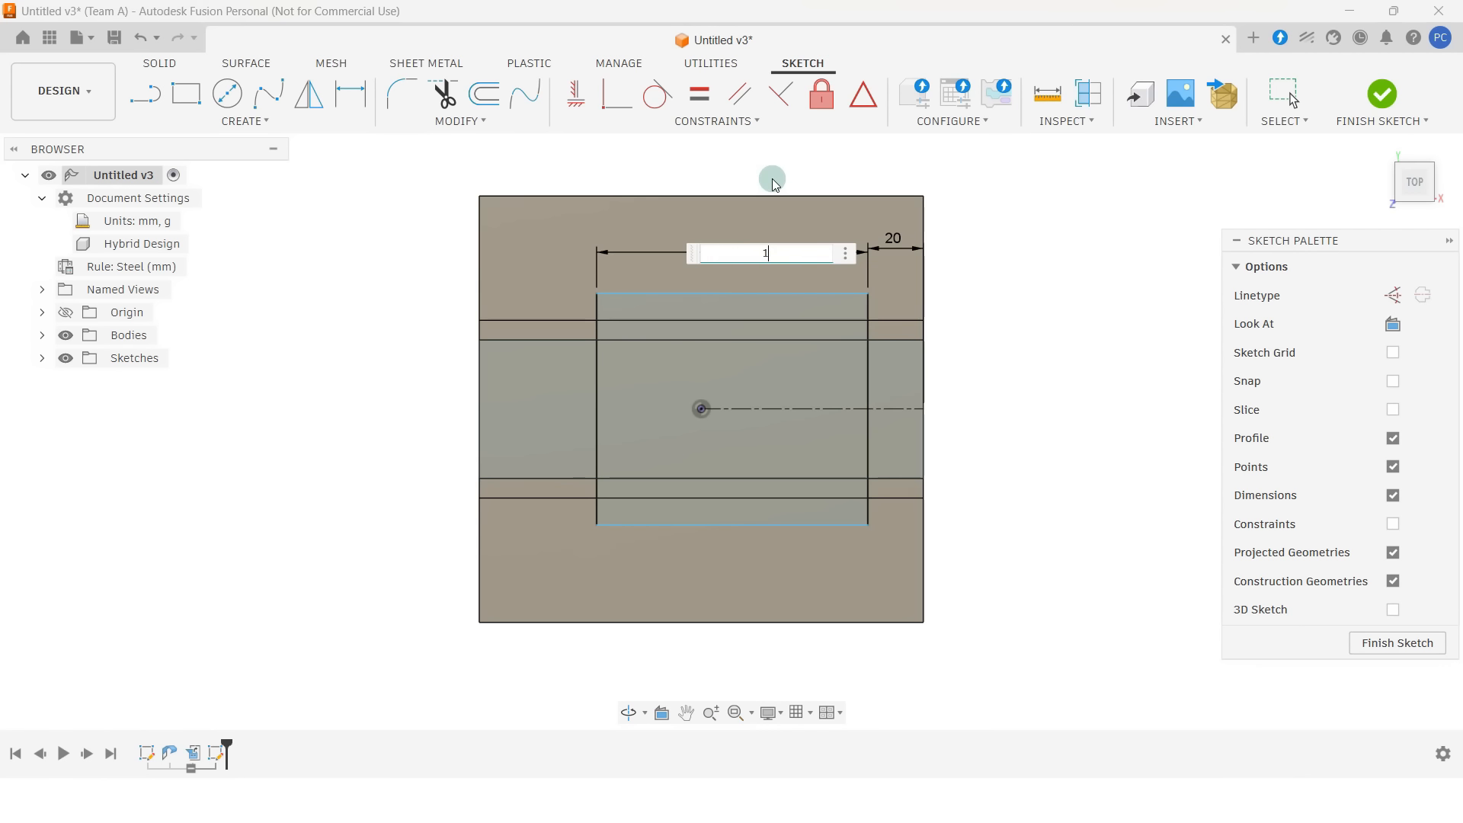
type("25")
key("Return")
key("Escape")
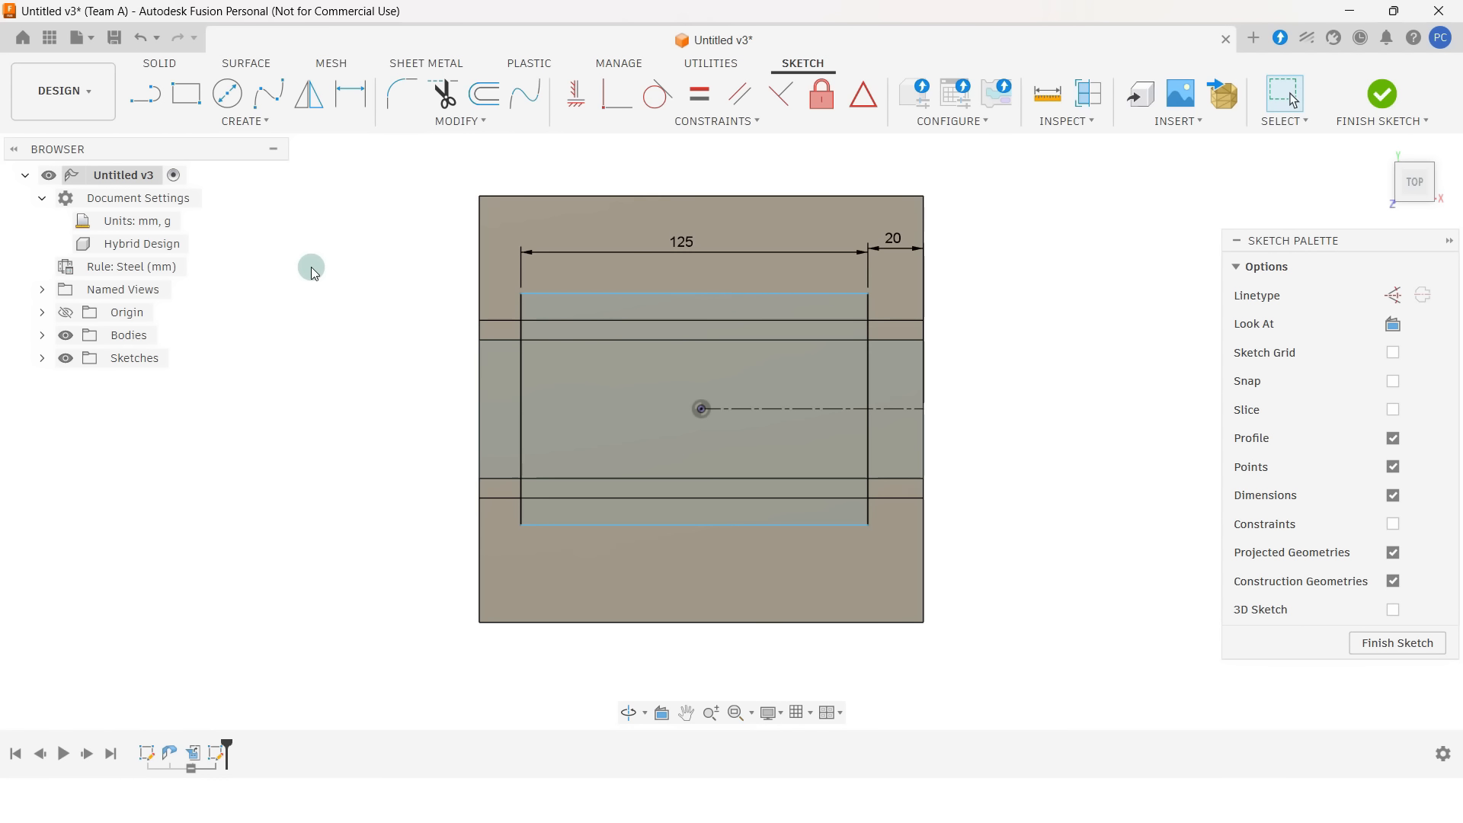
- Dimension the rectangle's height between its upper and lower sides to 85 mm
key("d")
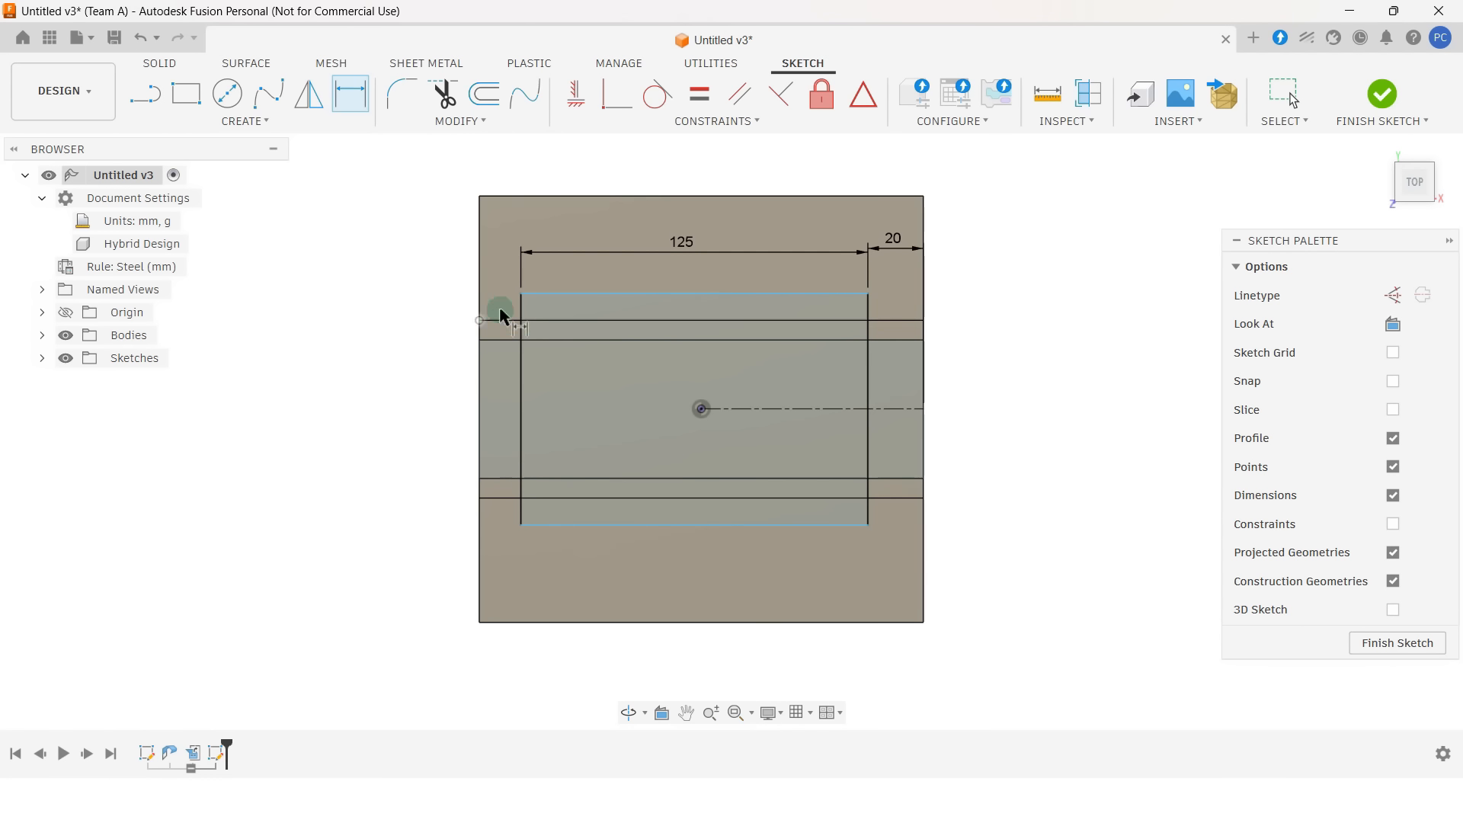
left_click(571, 295)
left_click(605, 525)
left_click(420, 408)
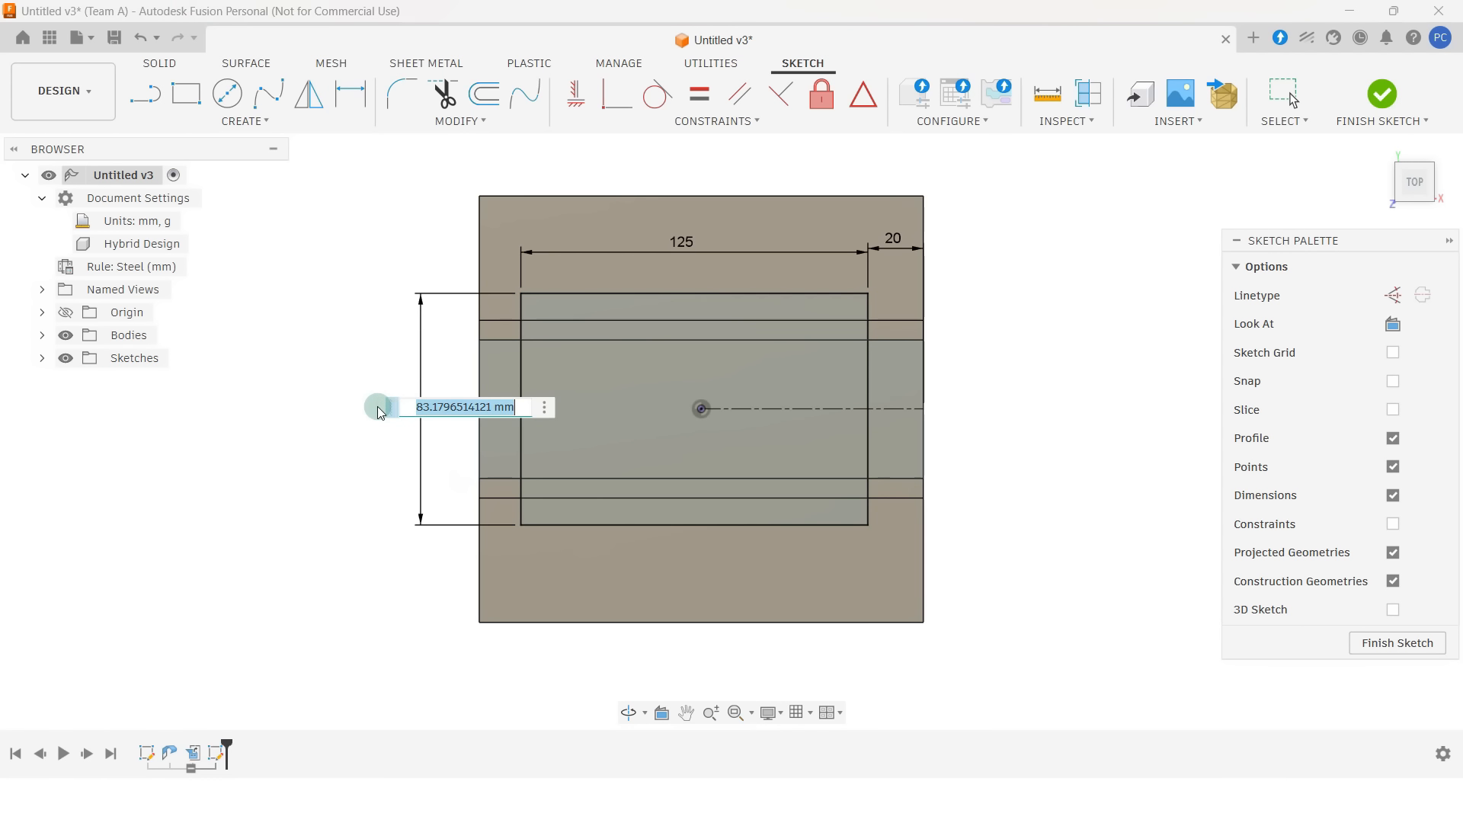
type("8")
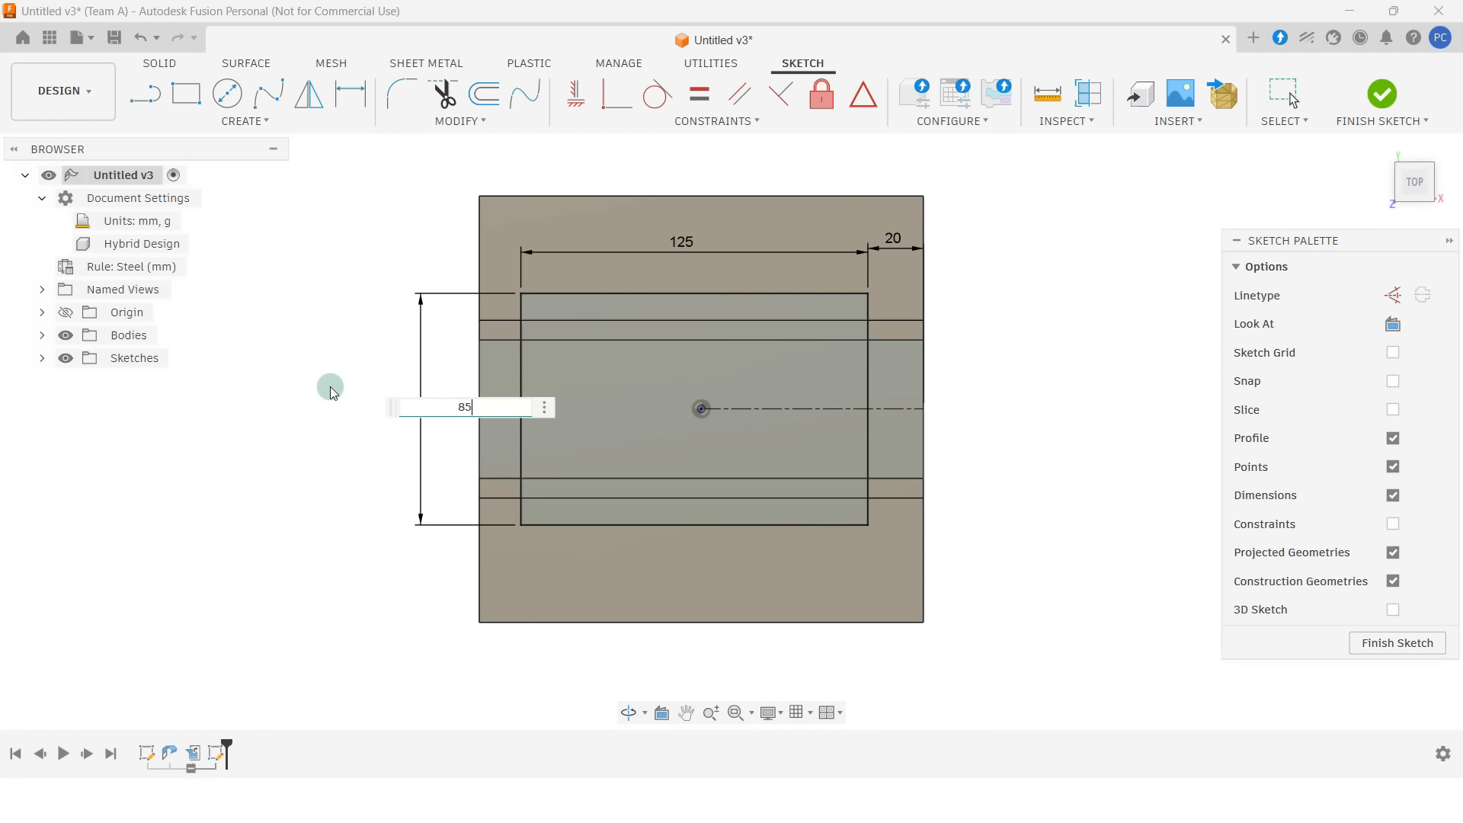
type("5")
key("Return")
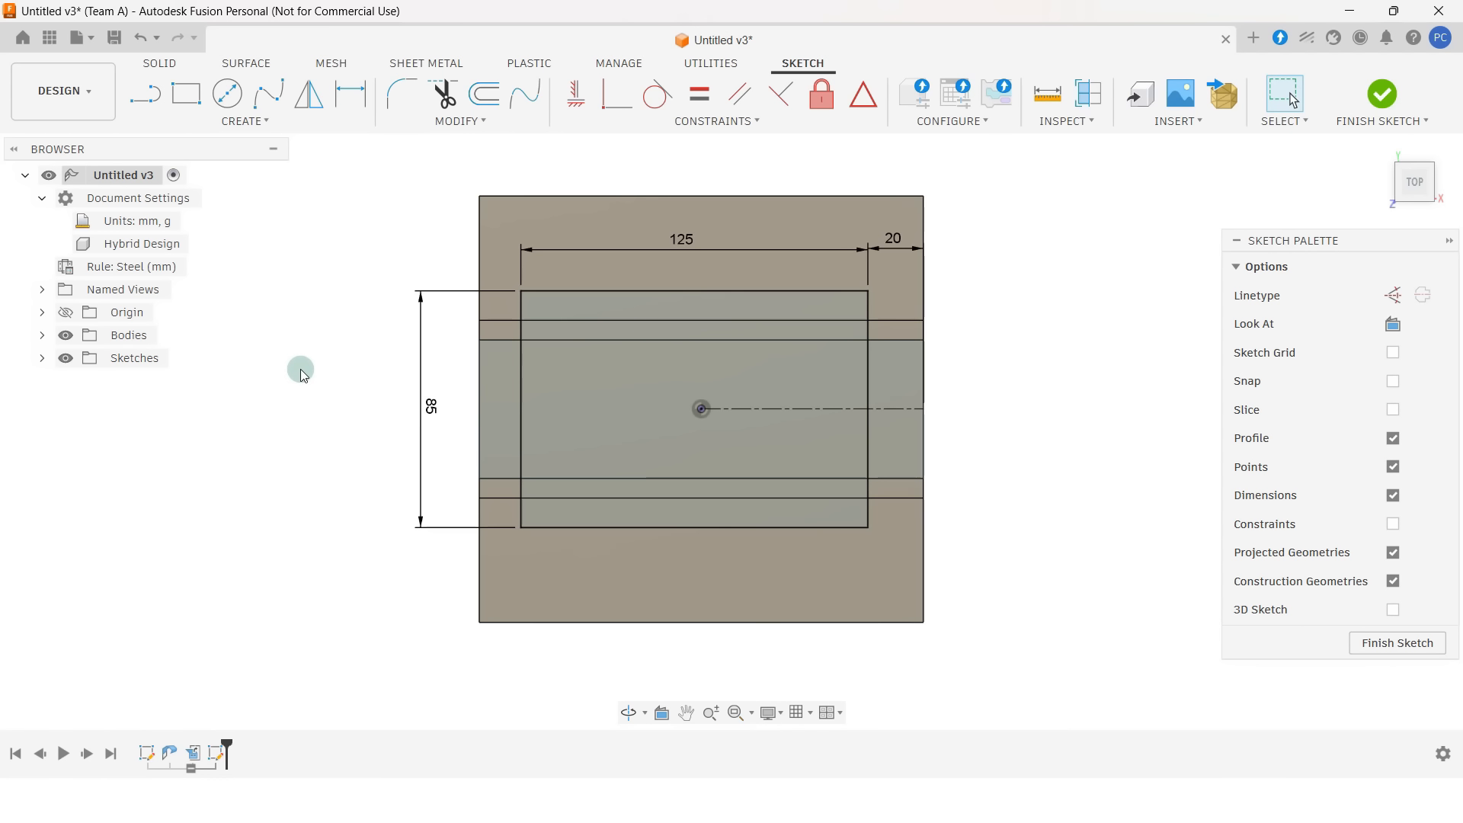
- Sketch a smaller rectangle inside the 125 by 85 mm one, starting on its right side and spanning the centerline past the origin
key("s")
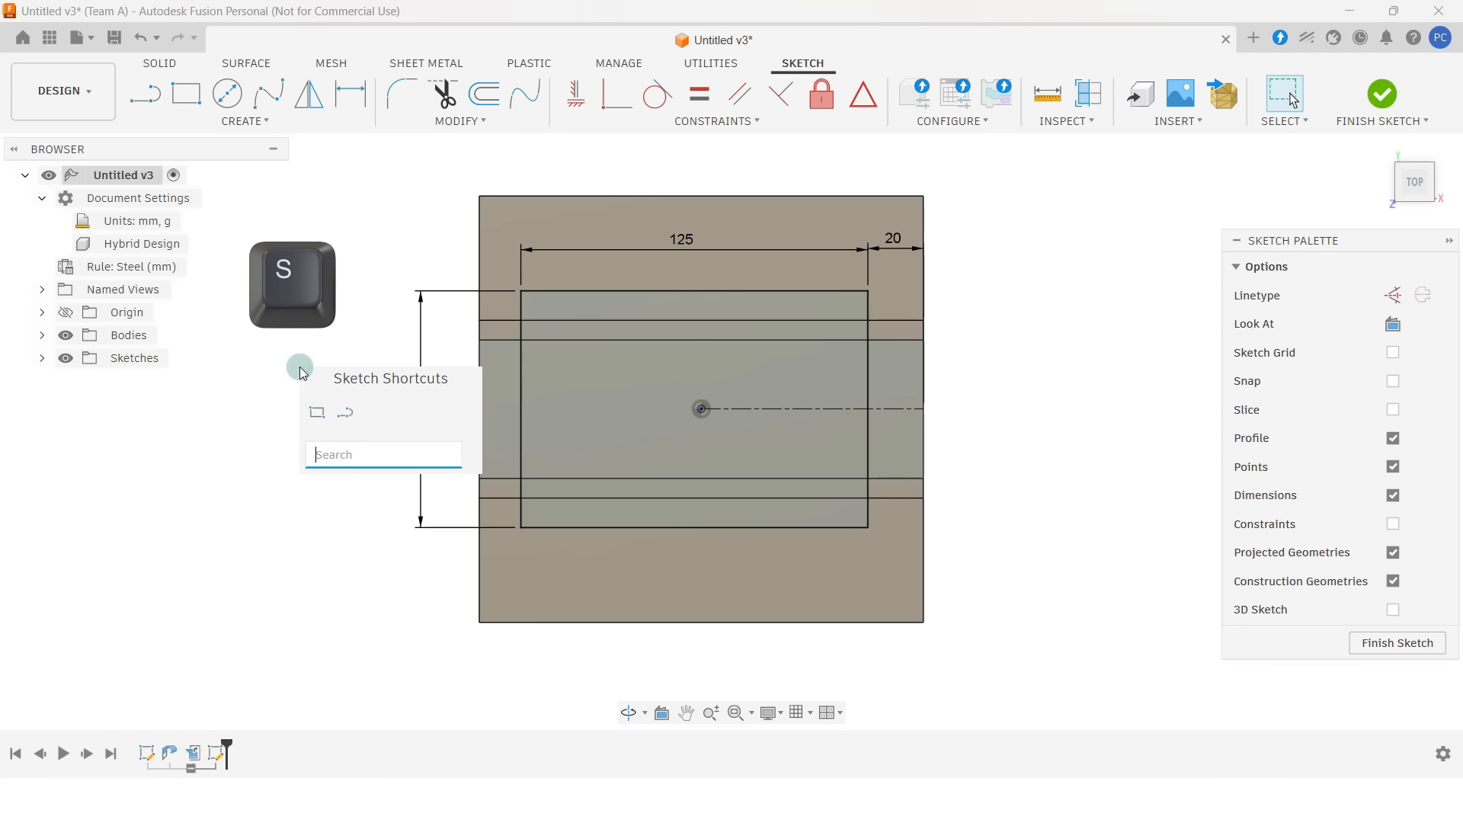
left_click(317, 412)
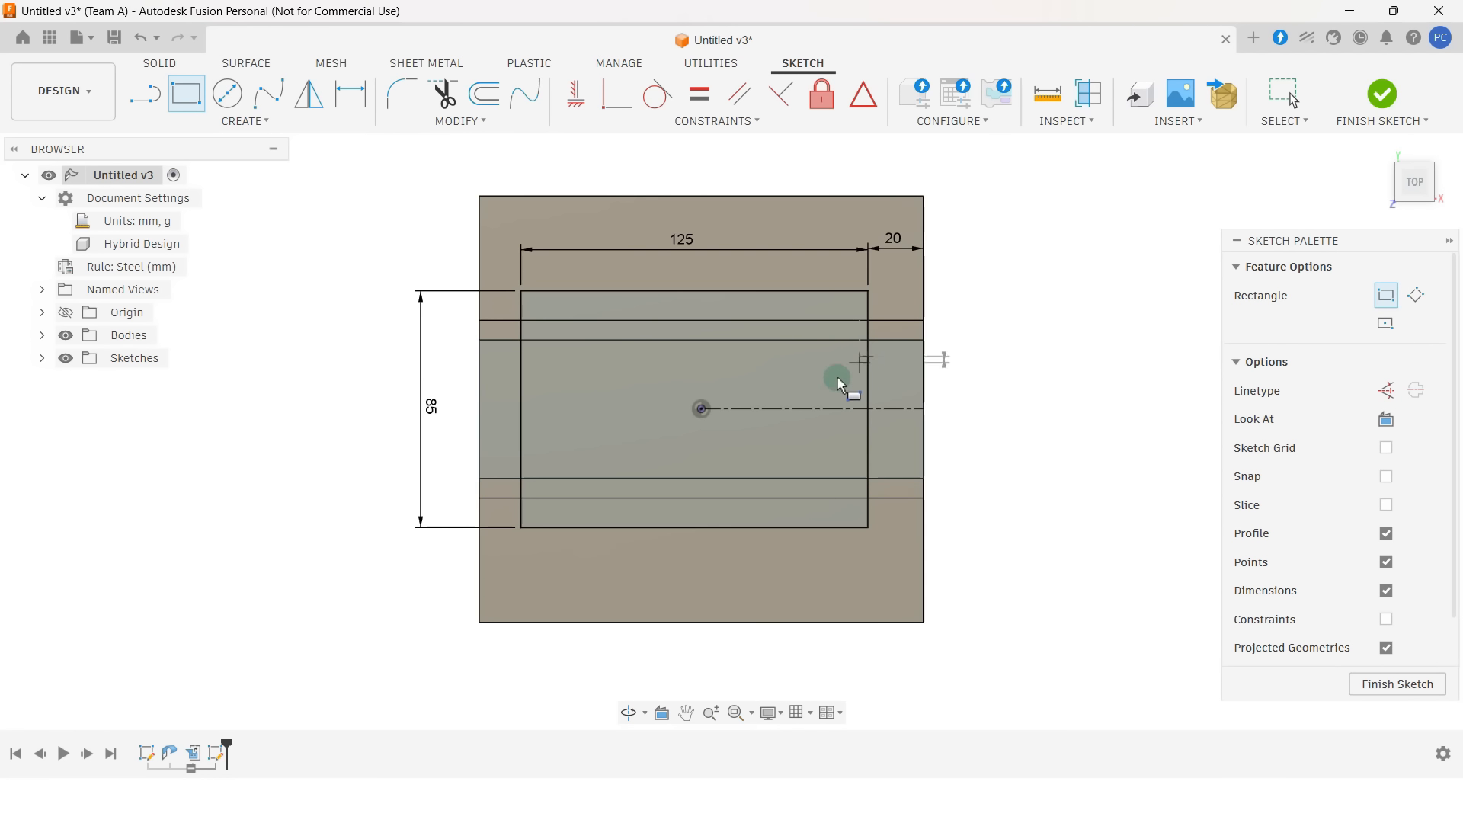
left_click(869, 358)
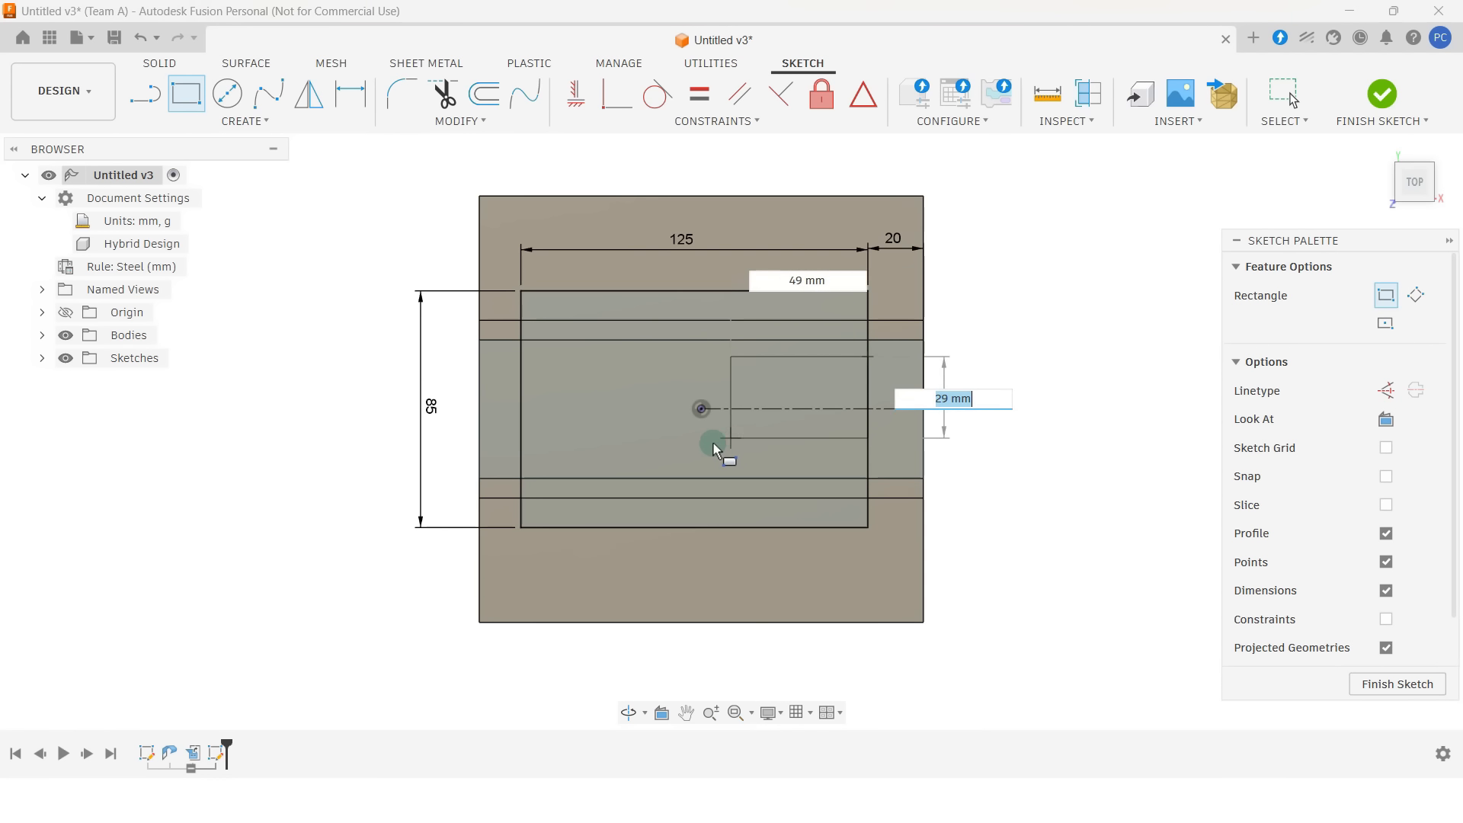
left_click(616, 460)
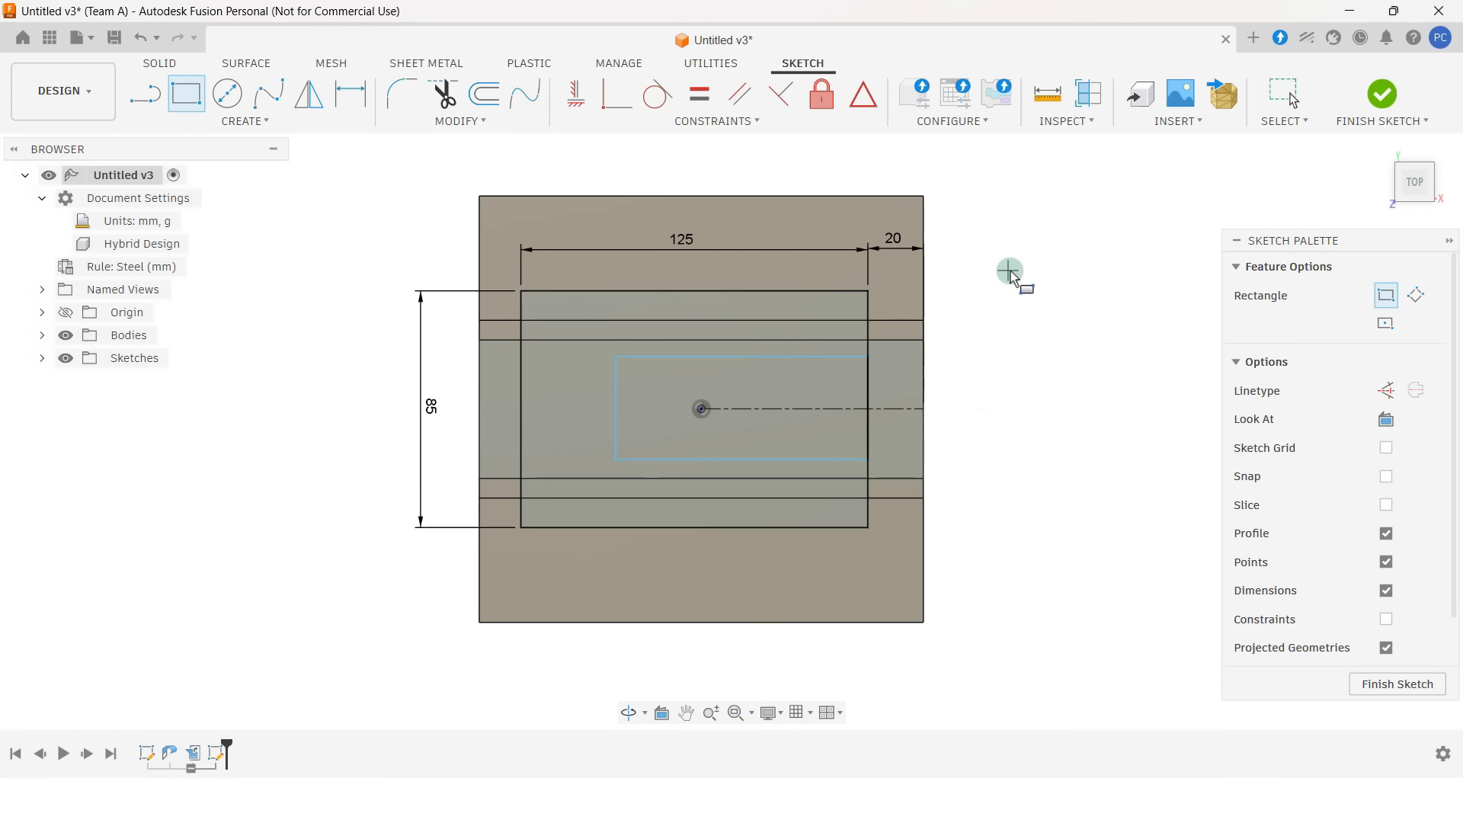
- Make the inner rectangle's upper and lower sides symmetric about the horizontal centerline with a Symmetry constraint
key("Escape")
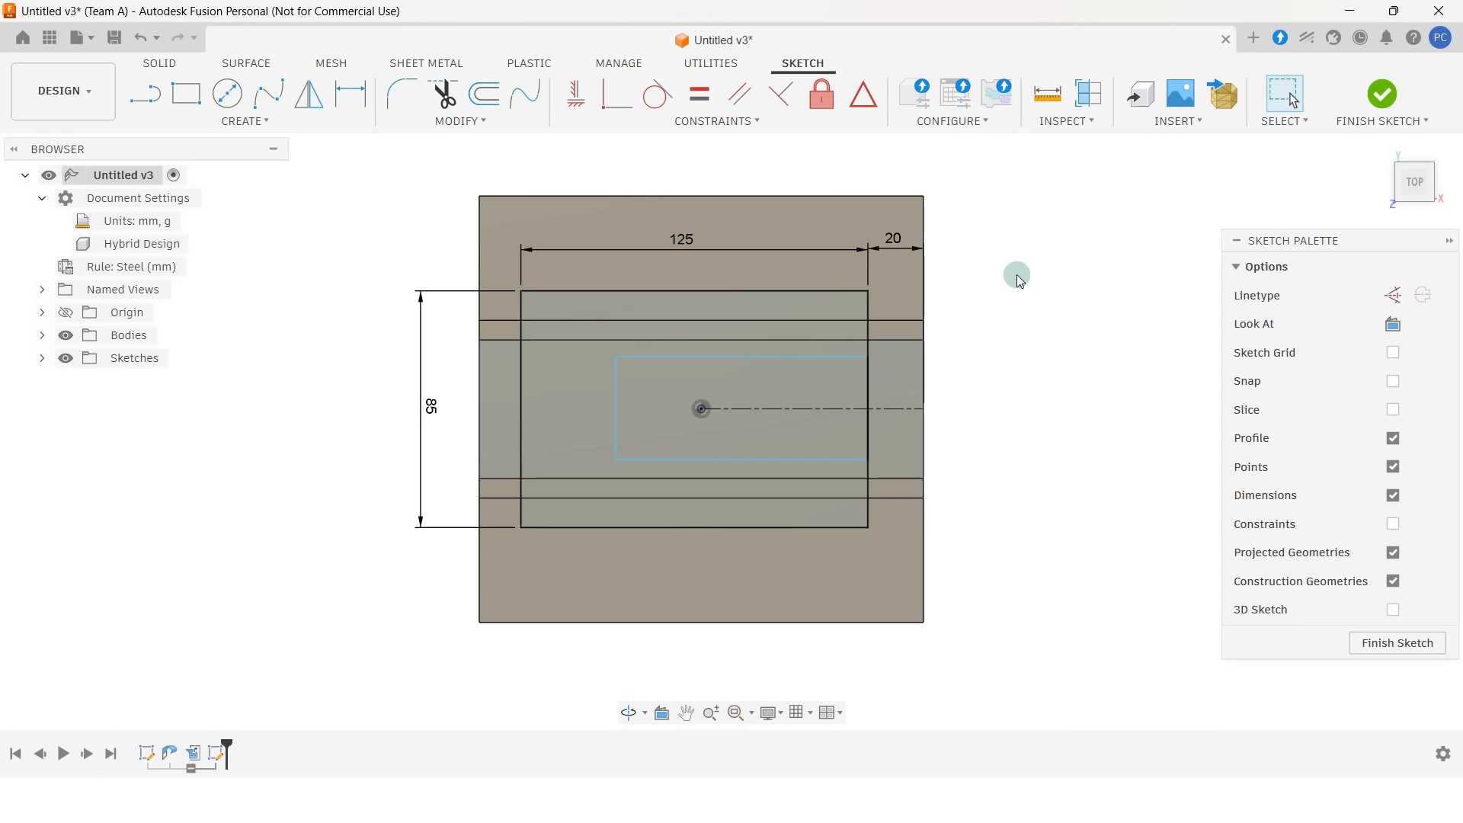
left_click(727, 124)
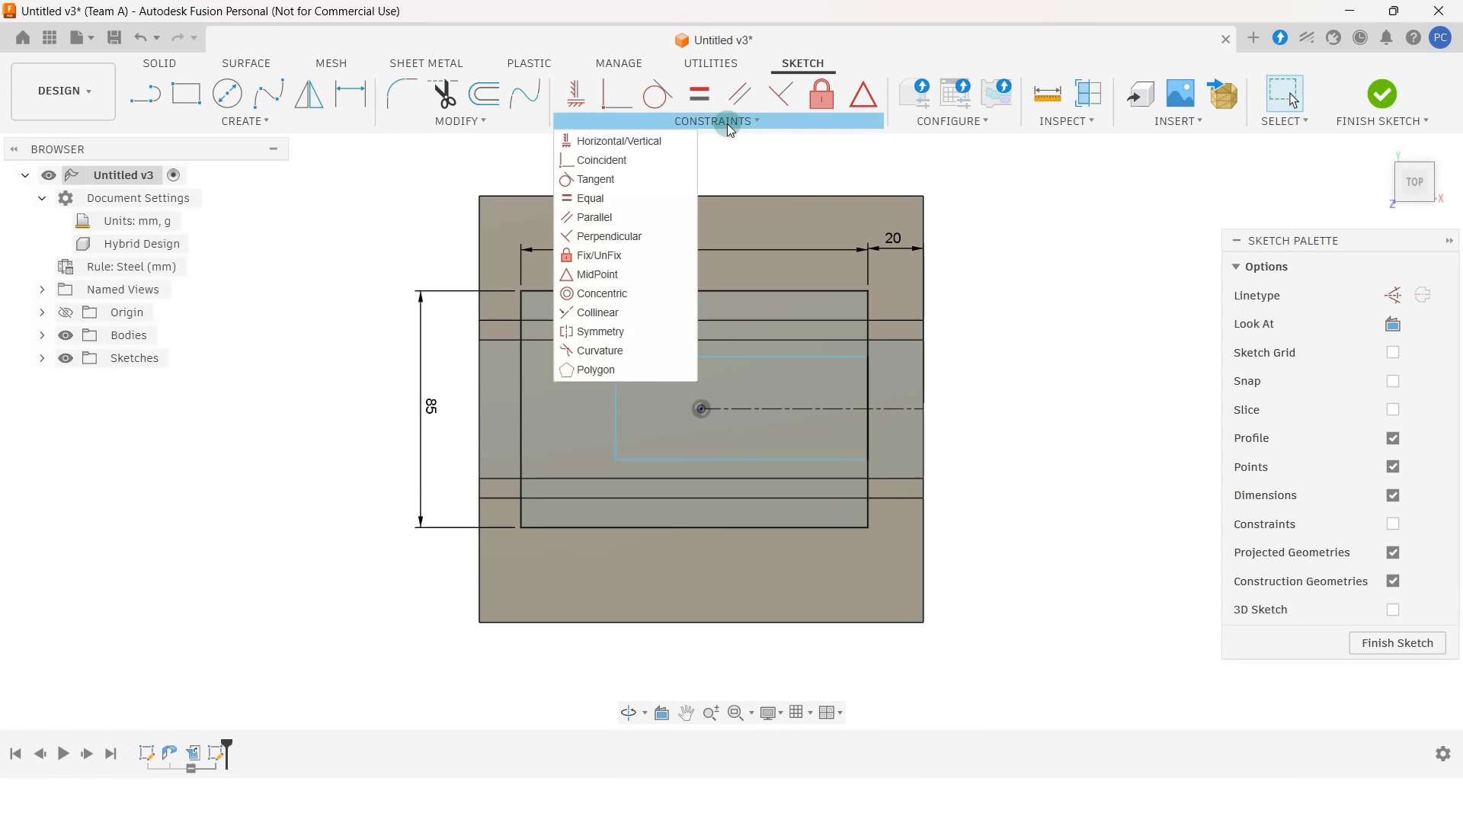
left_click(653, 330)
left_click(675, 356)
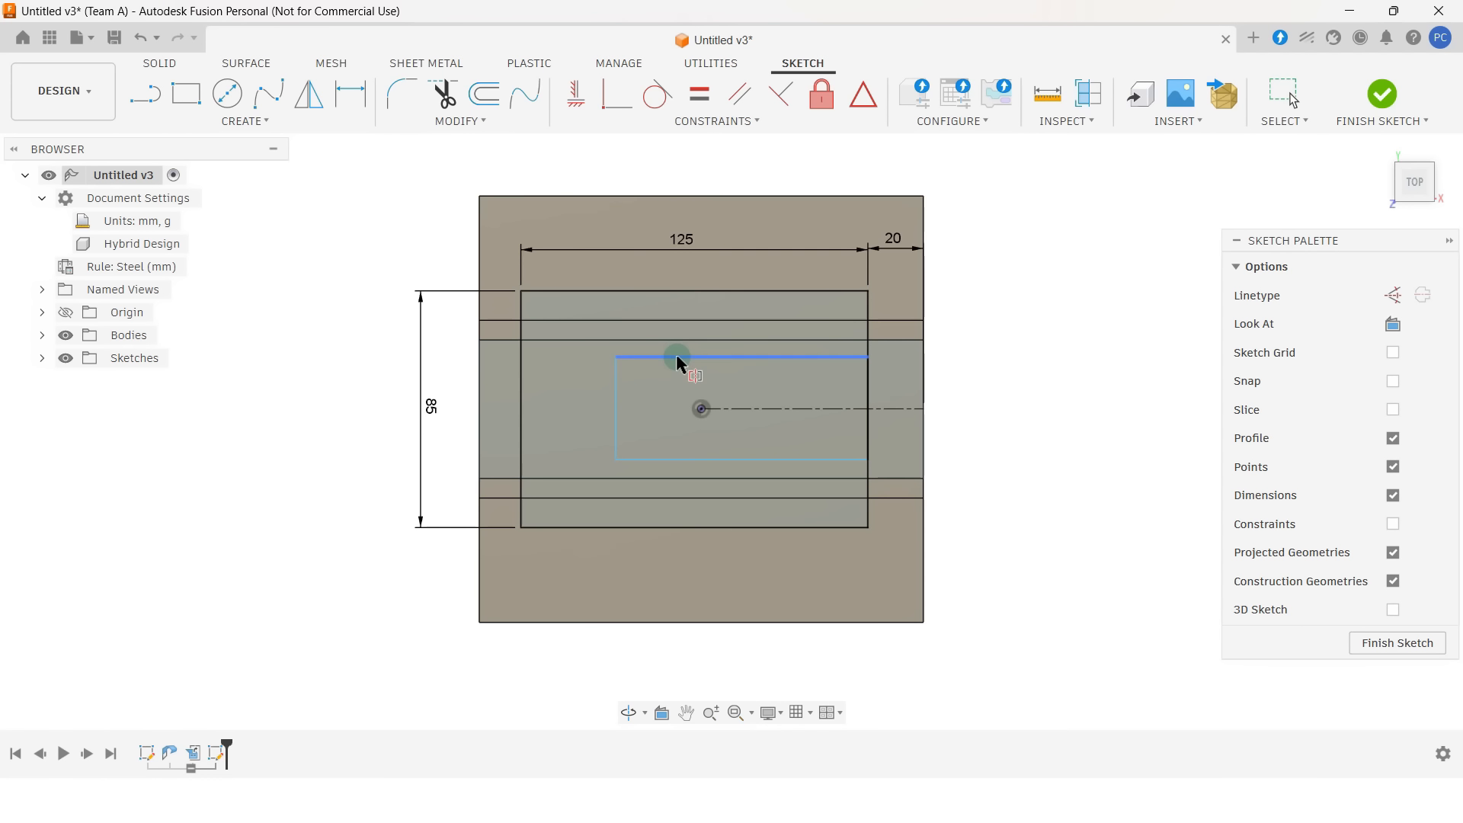
left_click(696, 455)
left_click(747, 406)
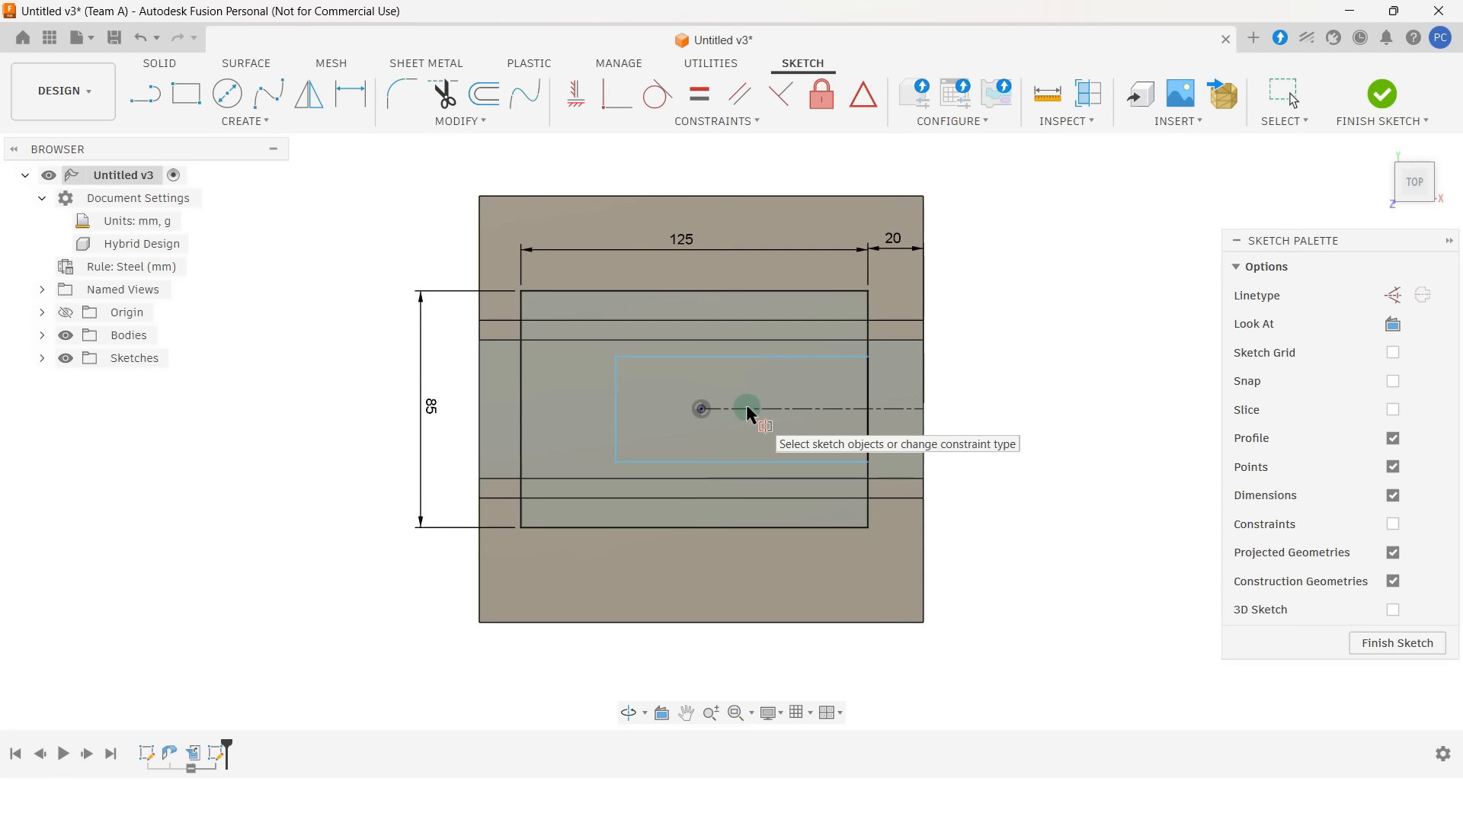
key("Escape")
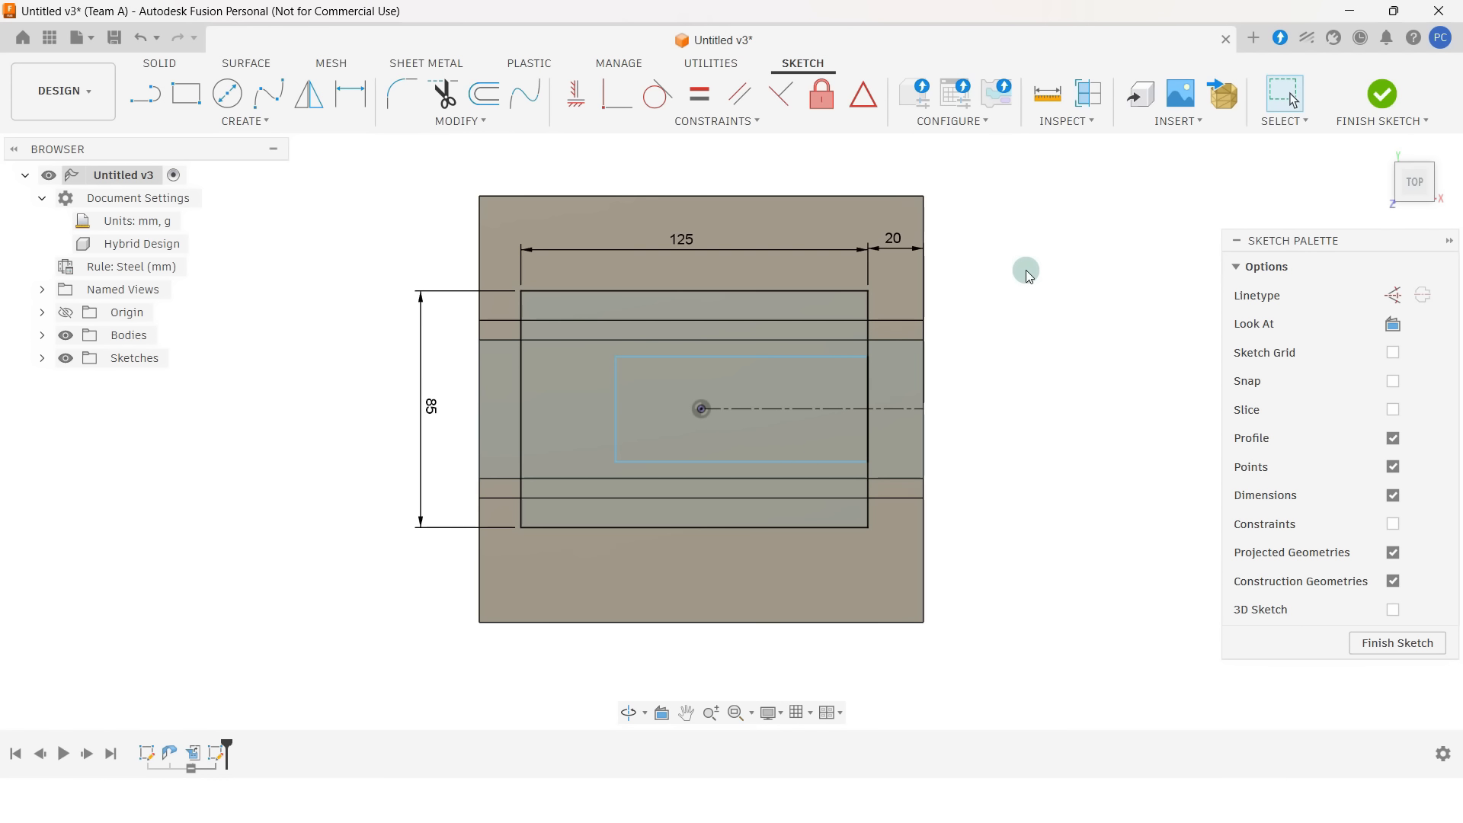
- Dimension the inner rectangle's horizontal width to 100 mm, placing the dimension below the outer rectangle
key("d")
left_click(772, 462)
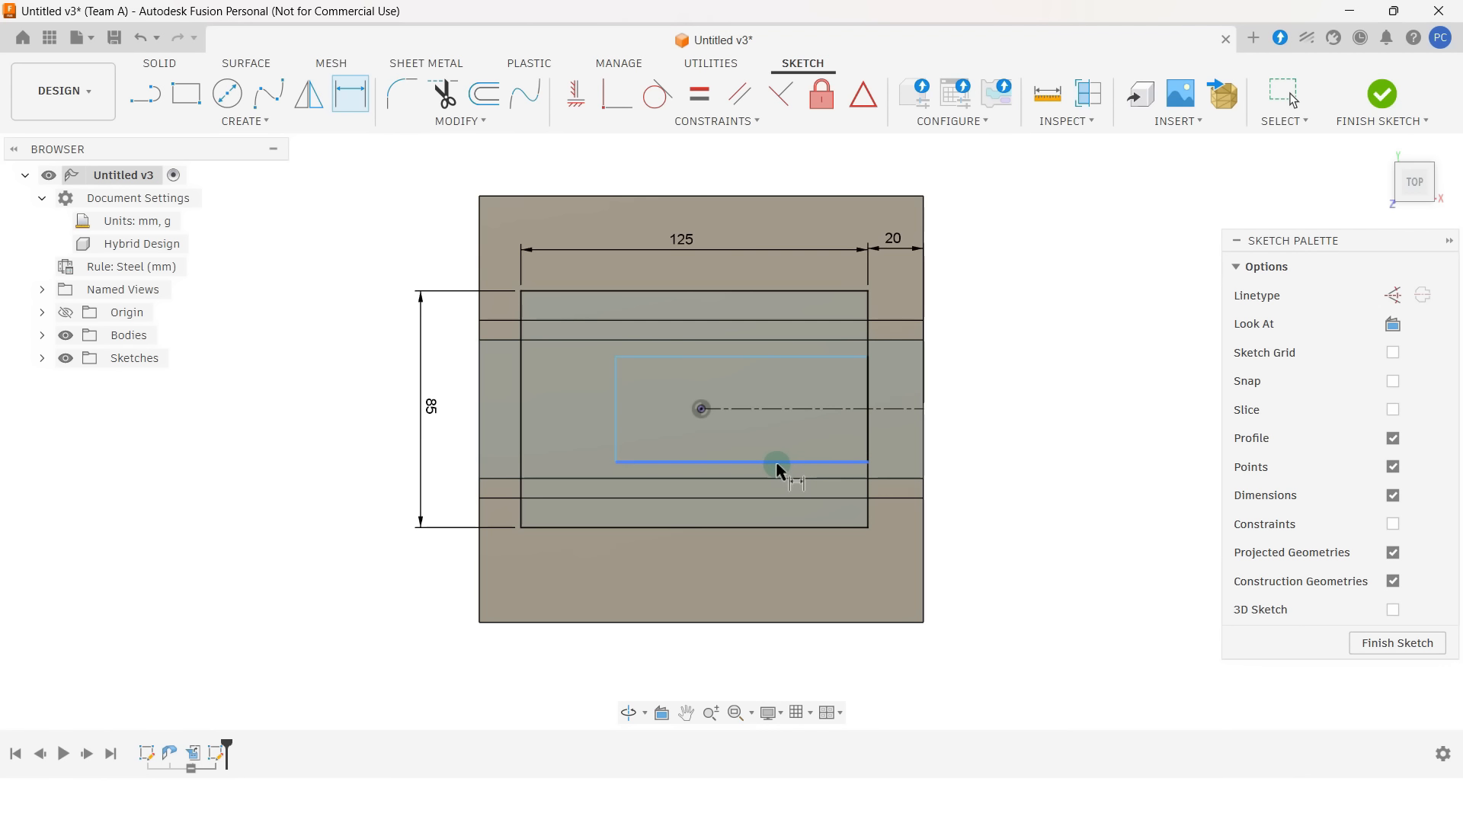
left_click(738, 578)
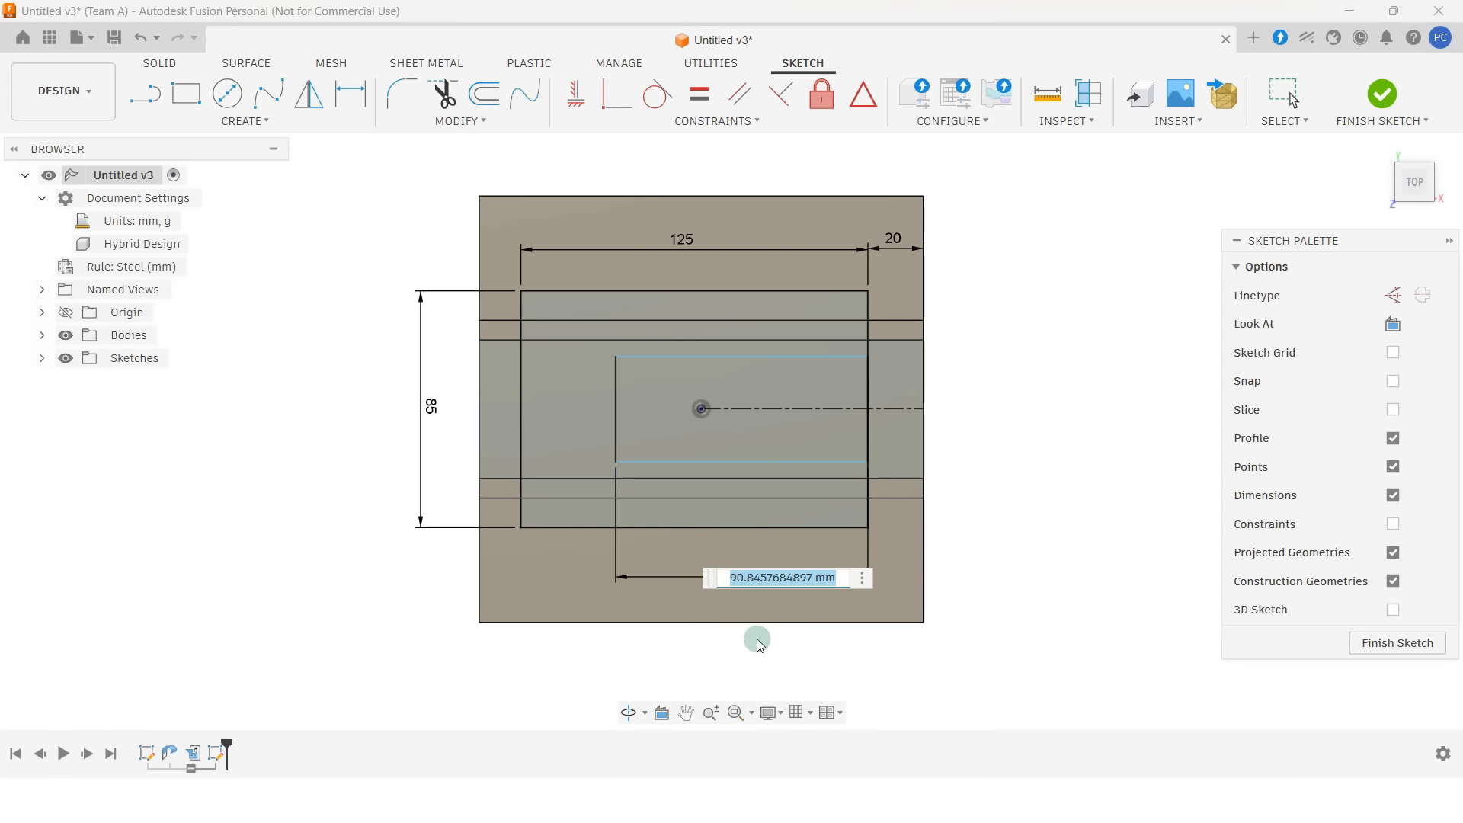
type("100")
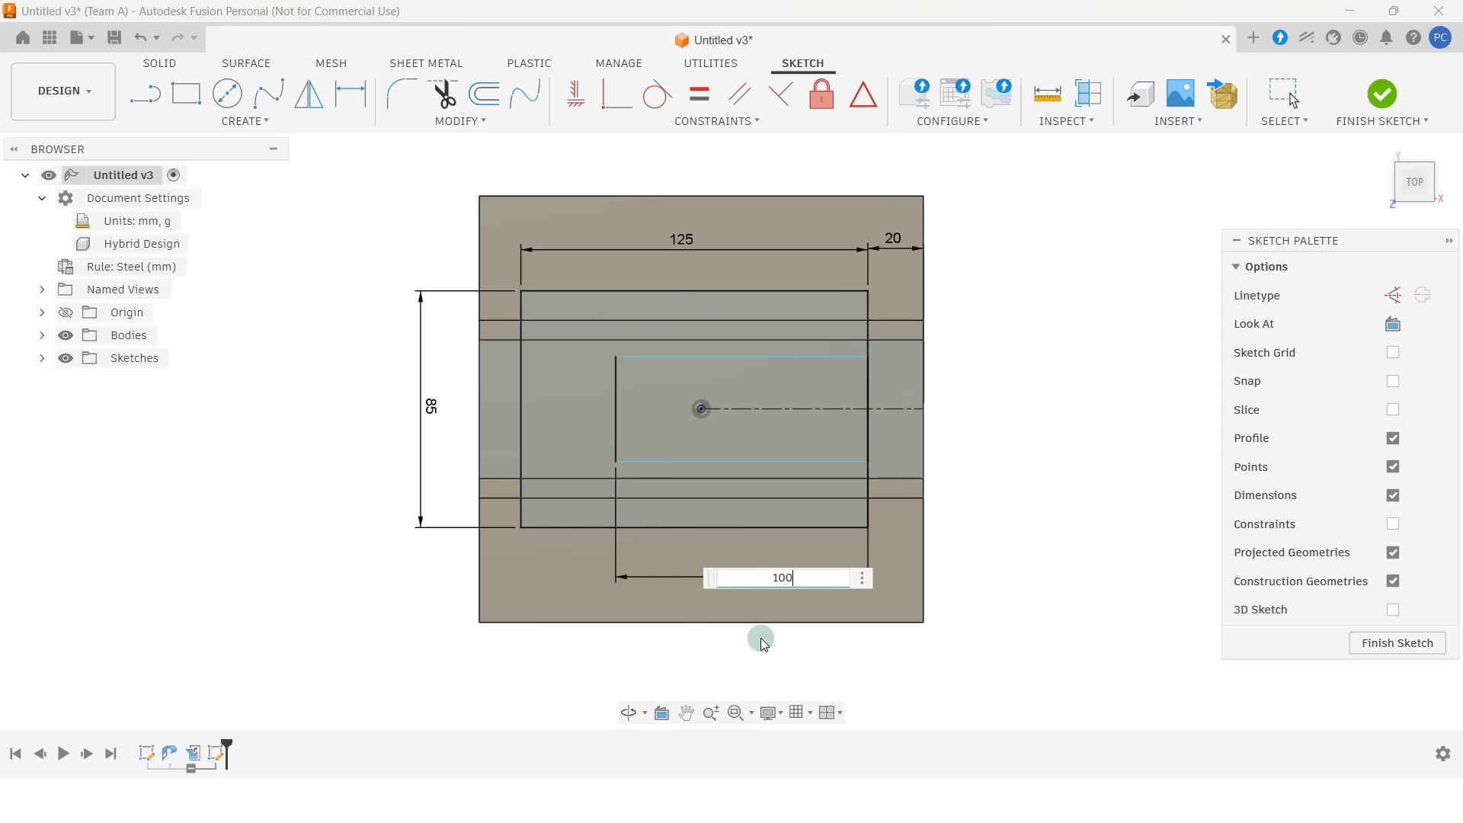
key("Return")
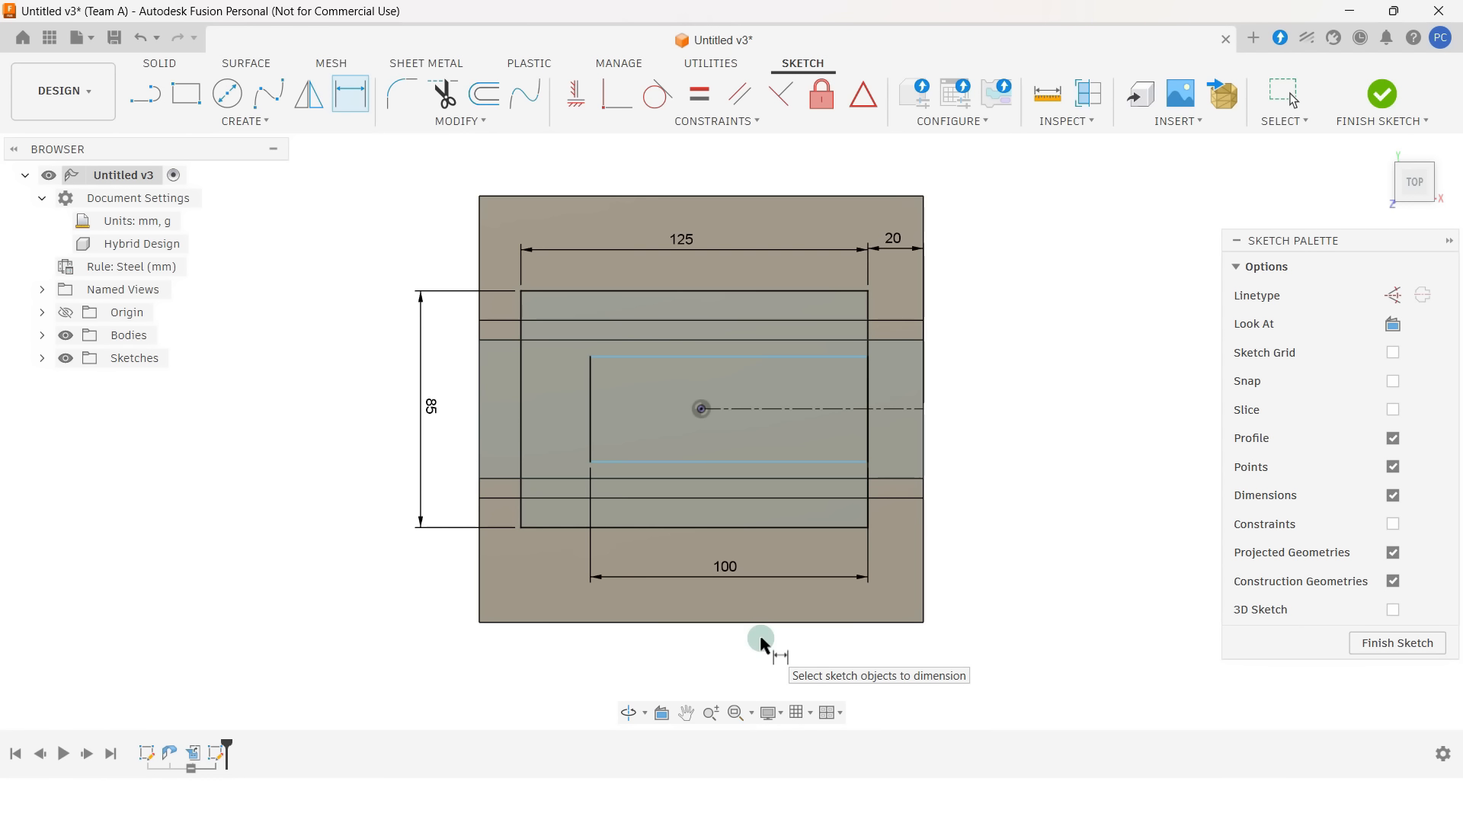
- Dimension the inner rectangle's height between its upper and lower sides to 40 mm
left_click(827, 462)
left_click(833, 357)
left_click(985, 406)
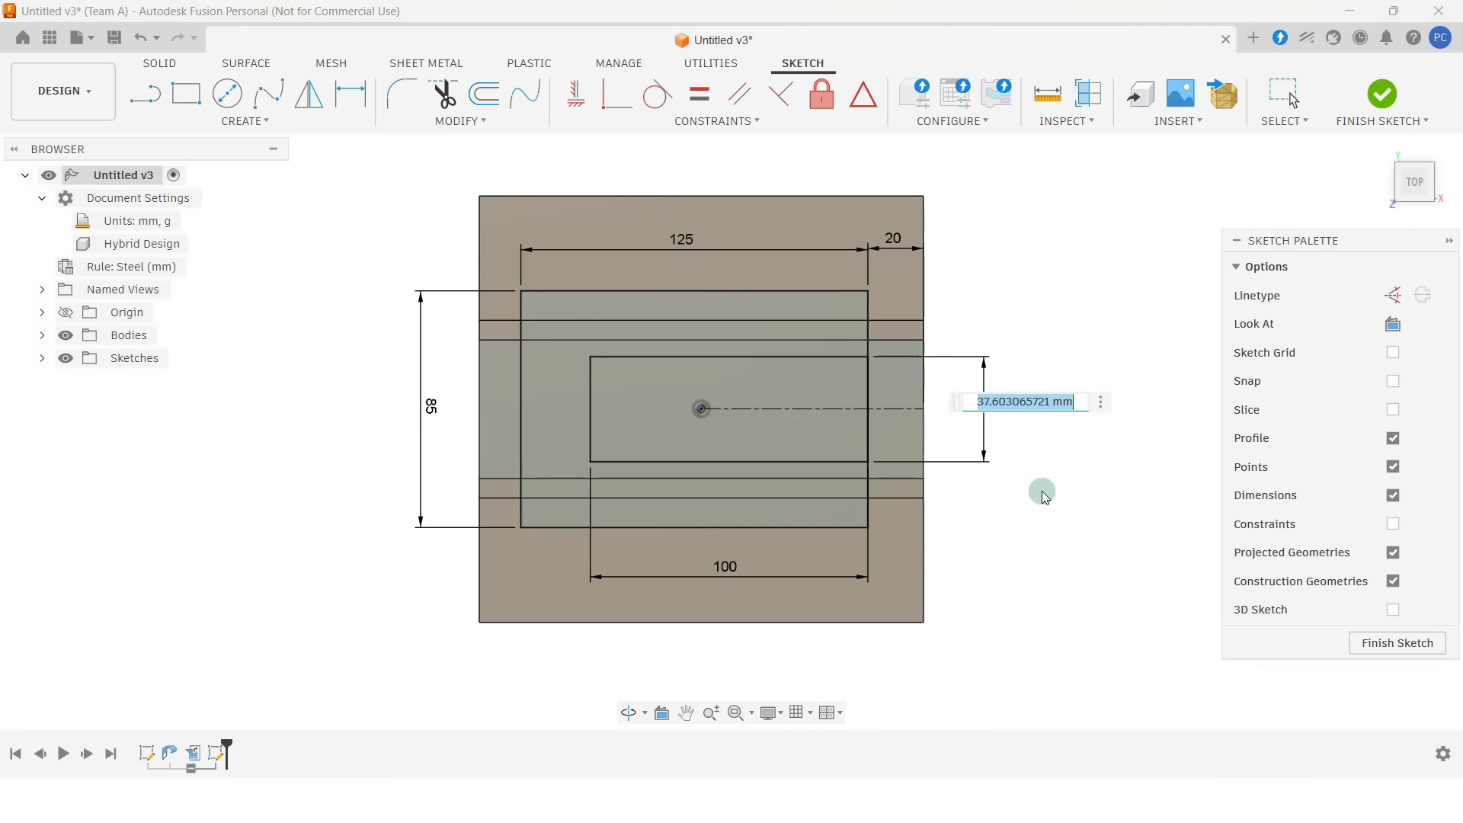
type("4")
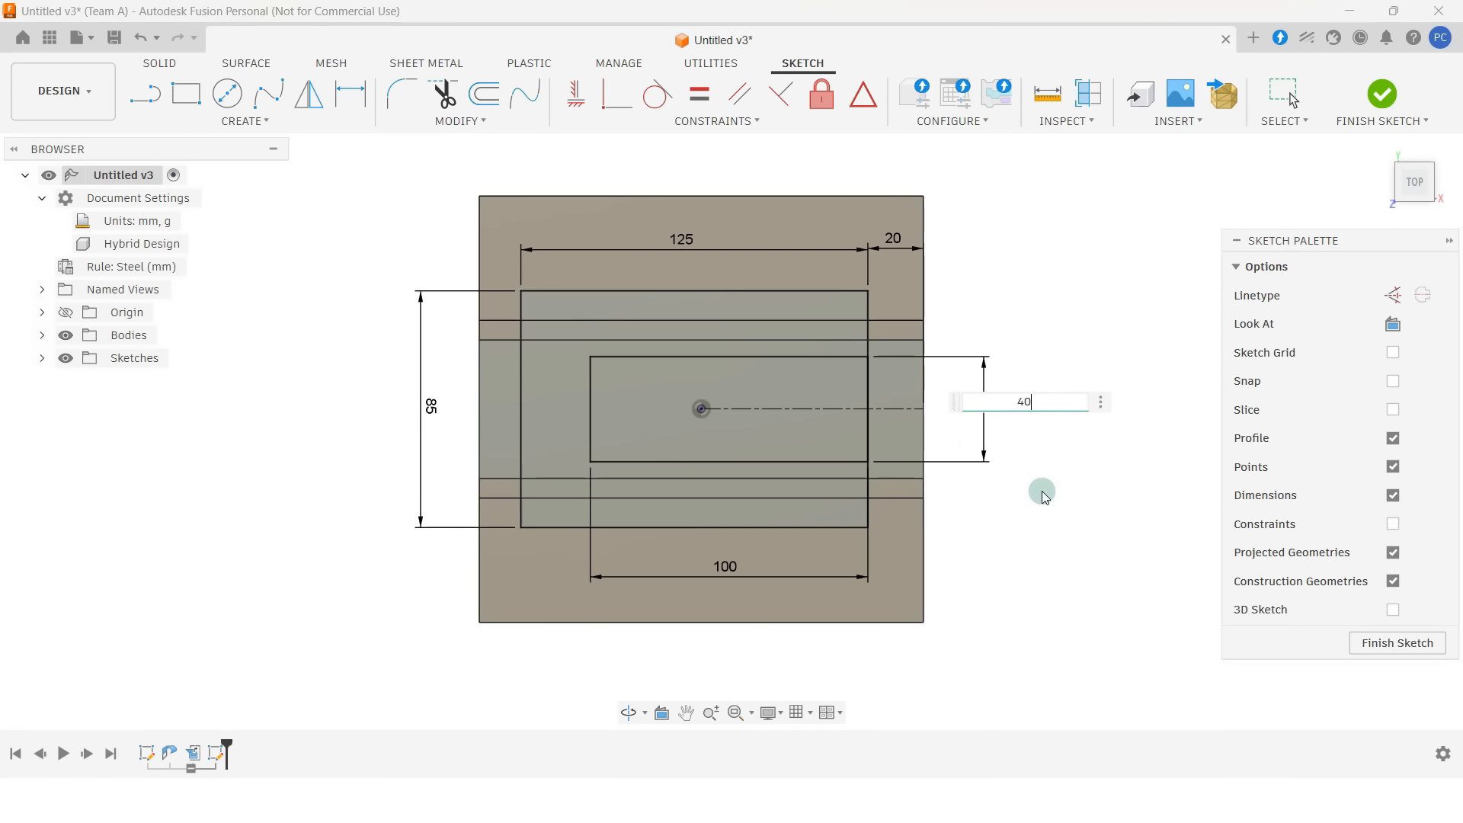
type("0")
key("Return")
key("Escape")
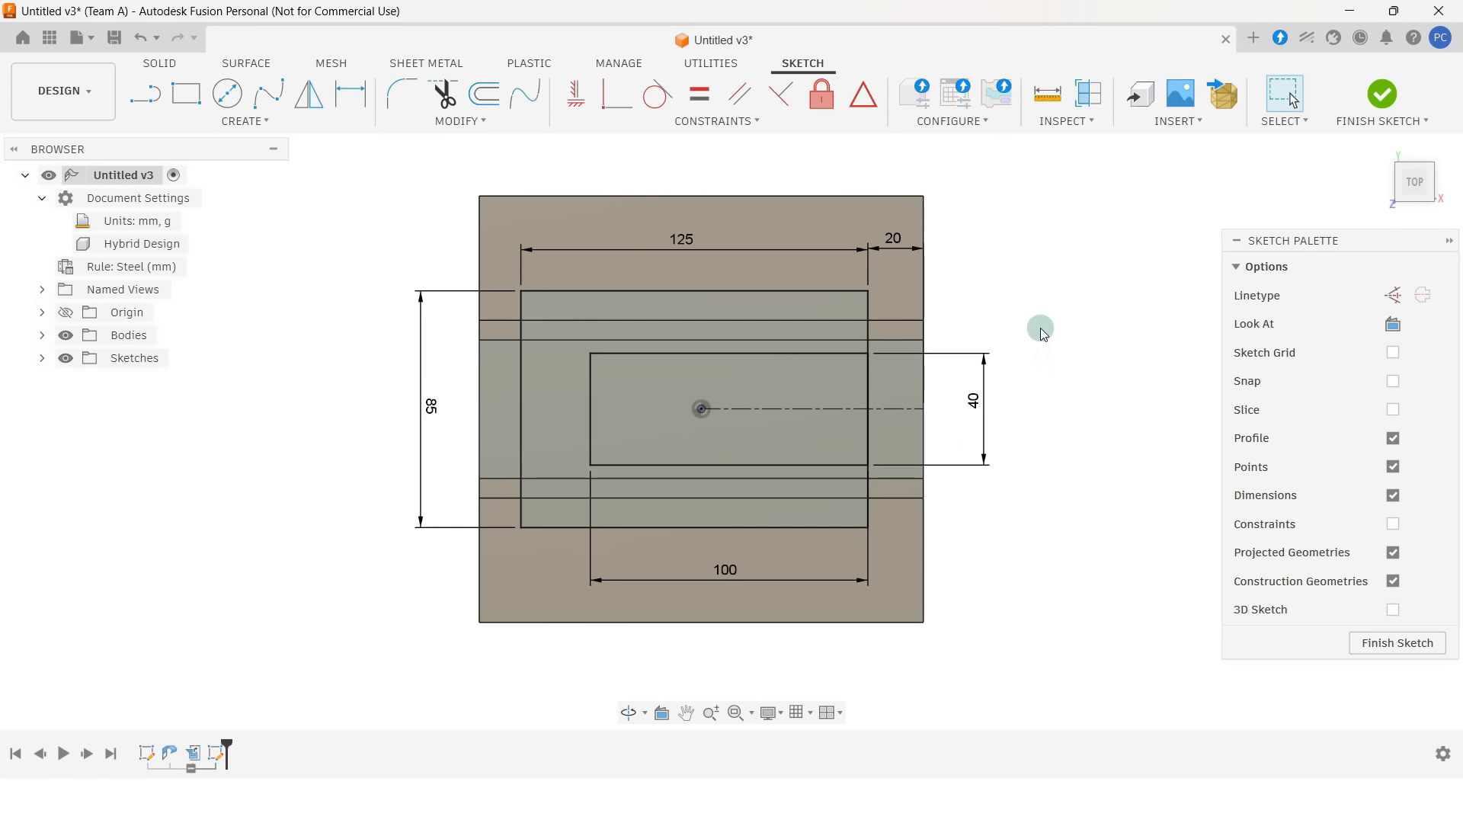
- Draw a center point arc bulging outward from the inner rectangle's left side, centered on its midpoint and joining its two corners
left_click(254, 123)
mouse_move(238, 217)
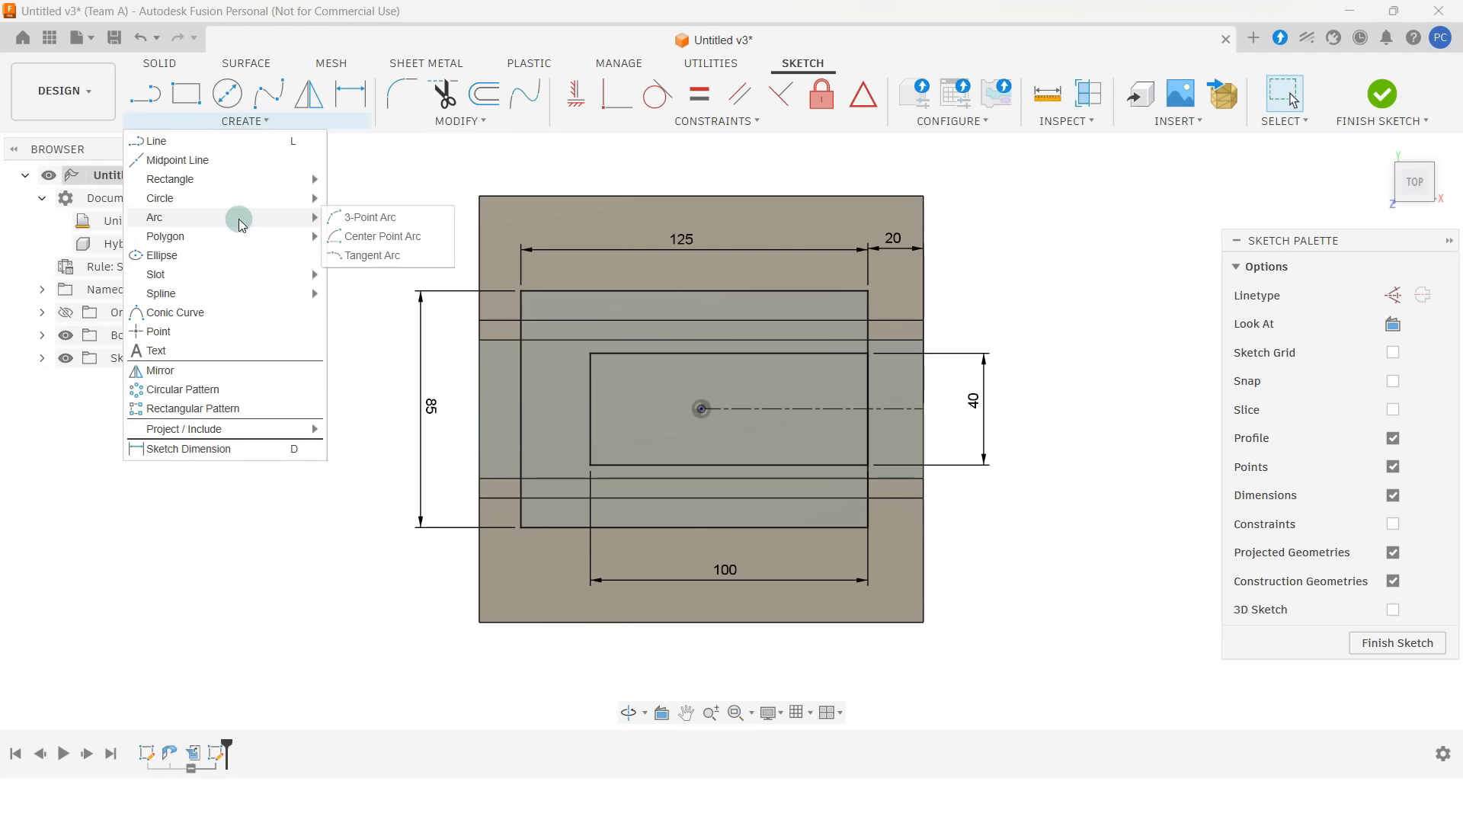
left_click(418, 237)
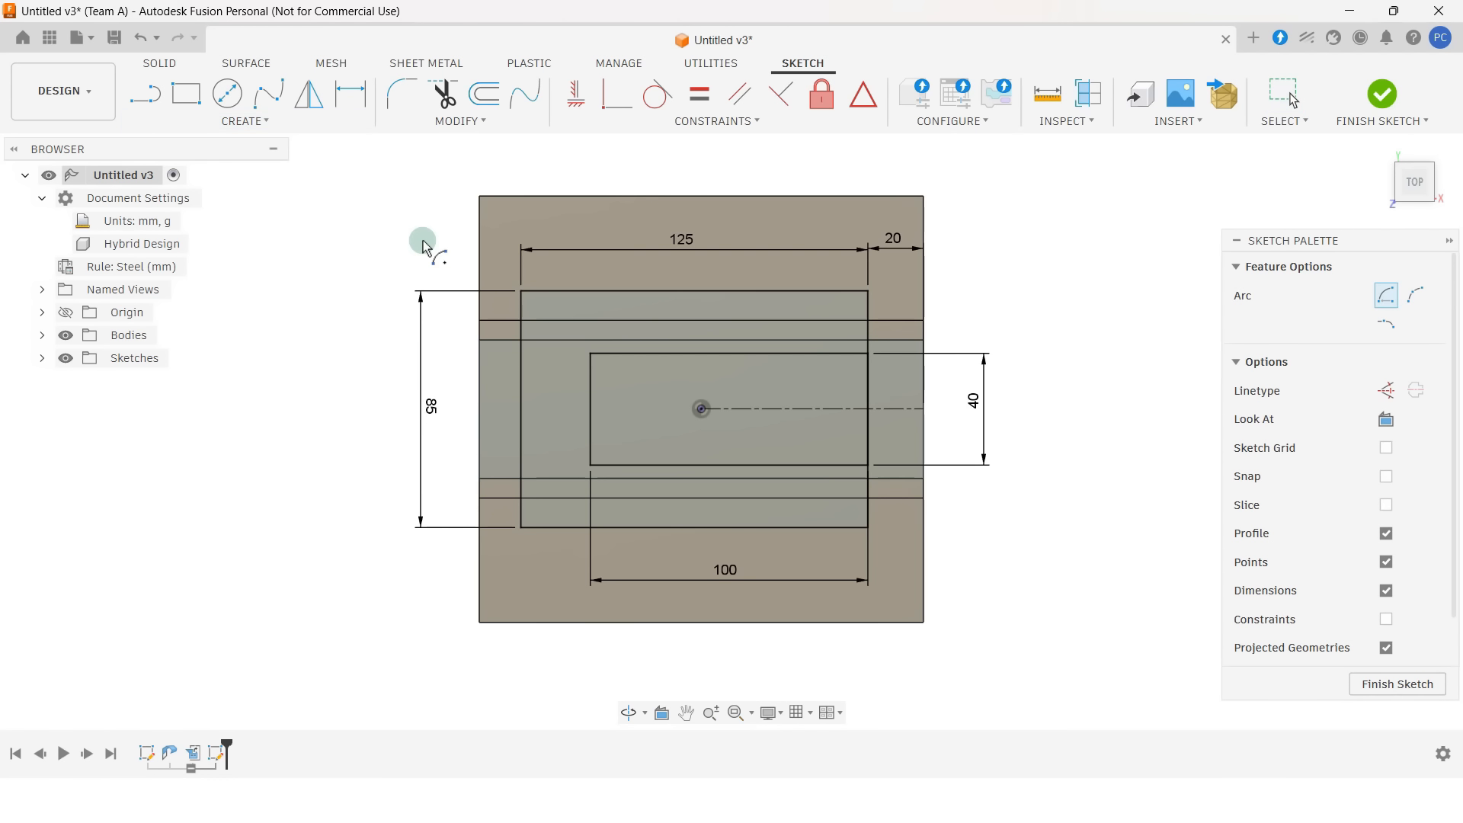
left_click(592, 412)
left_click(591, 353)
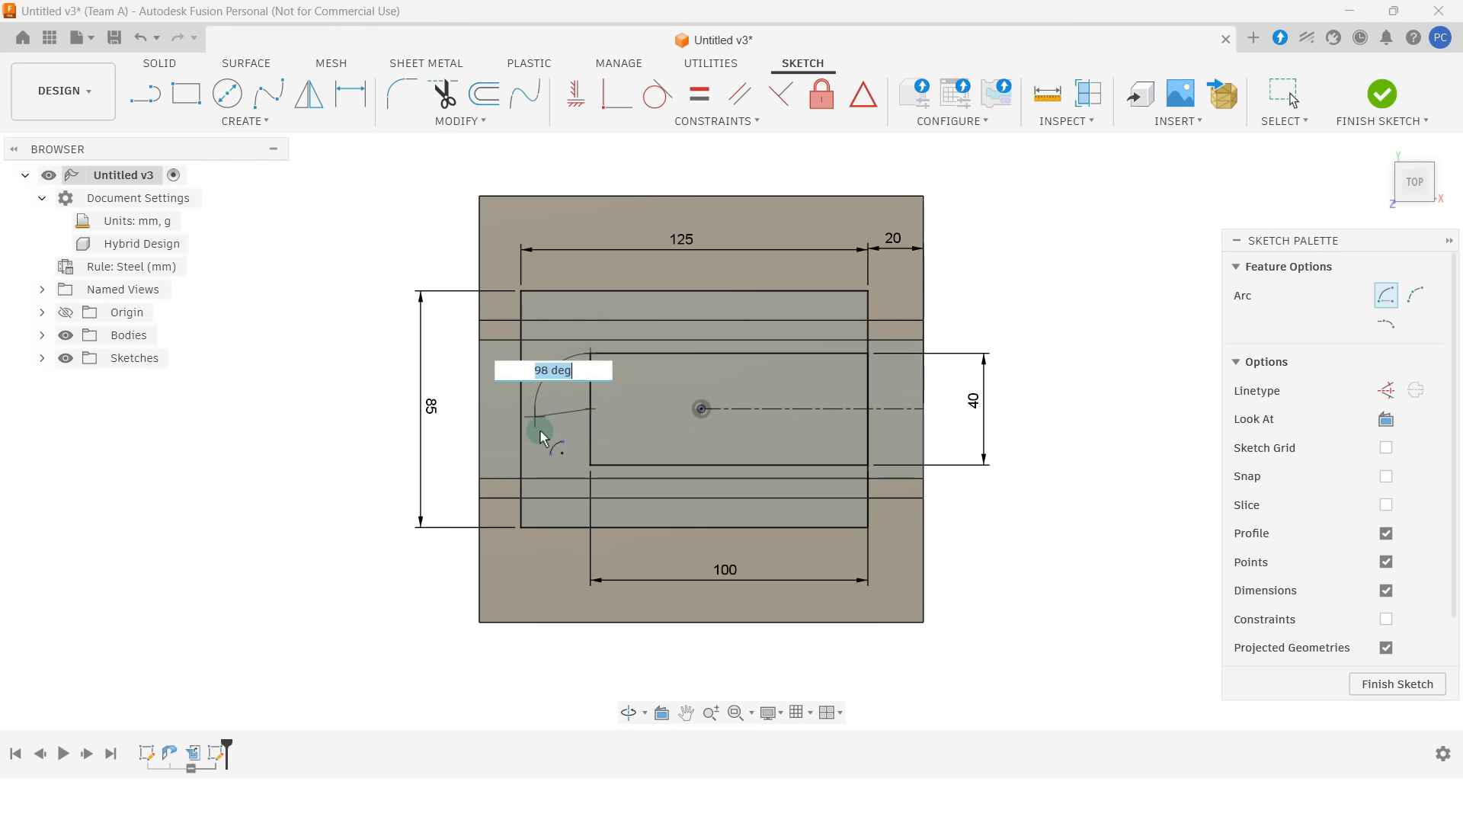
left_click(590, 464)
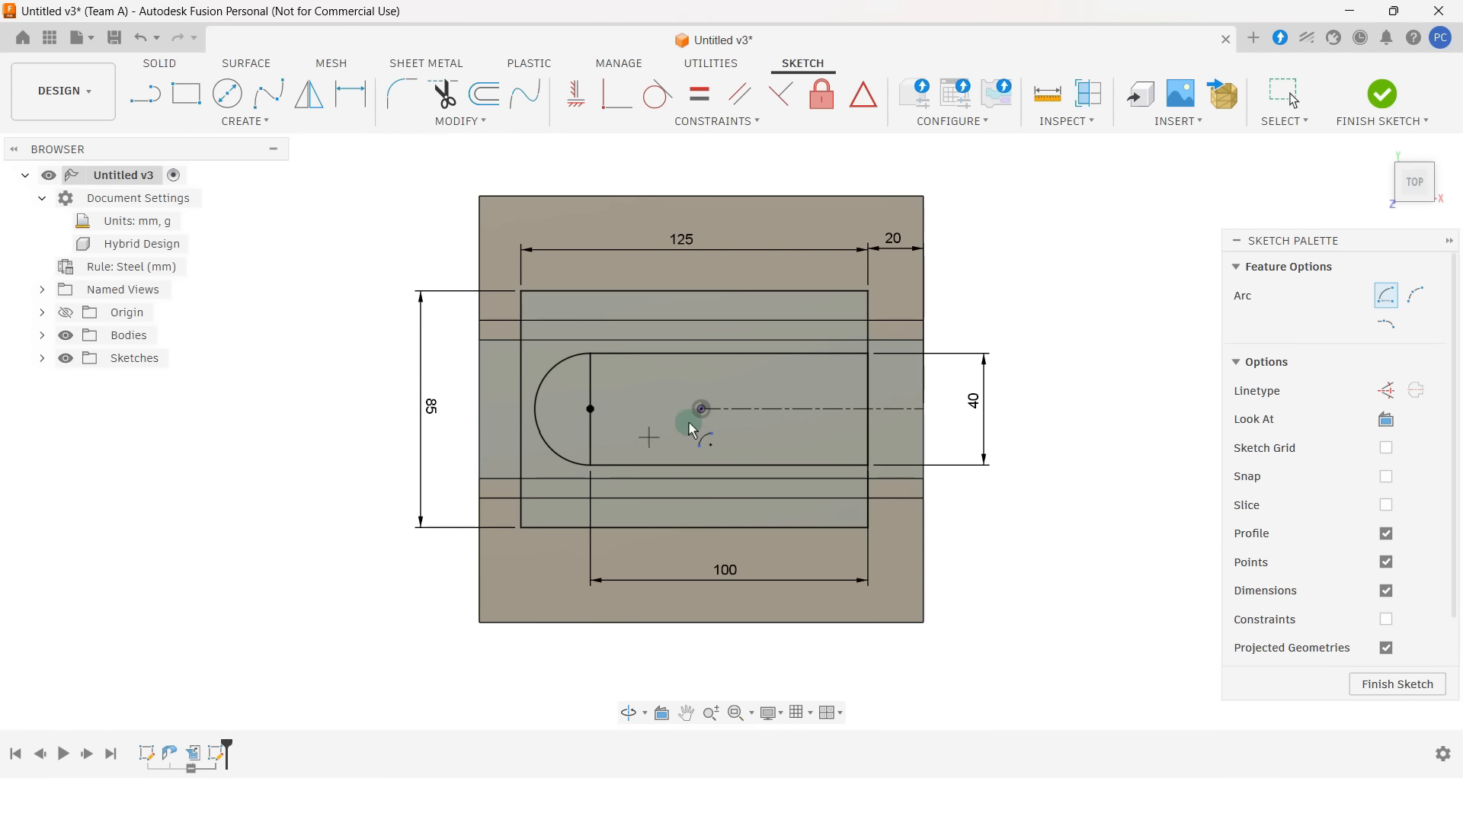
key("Escape")
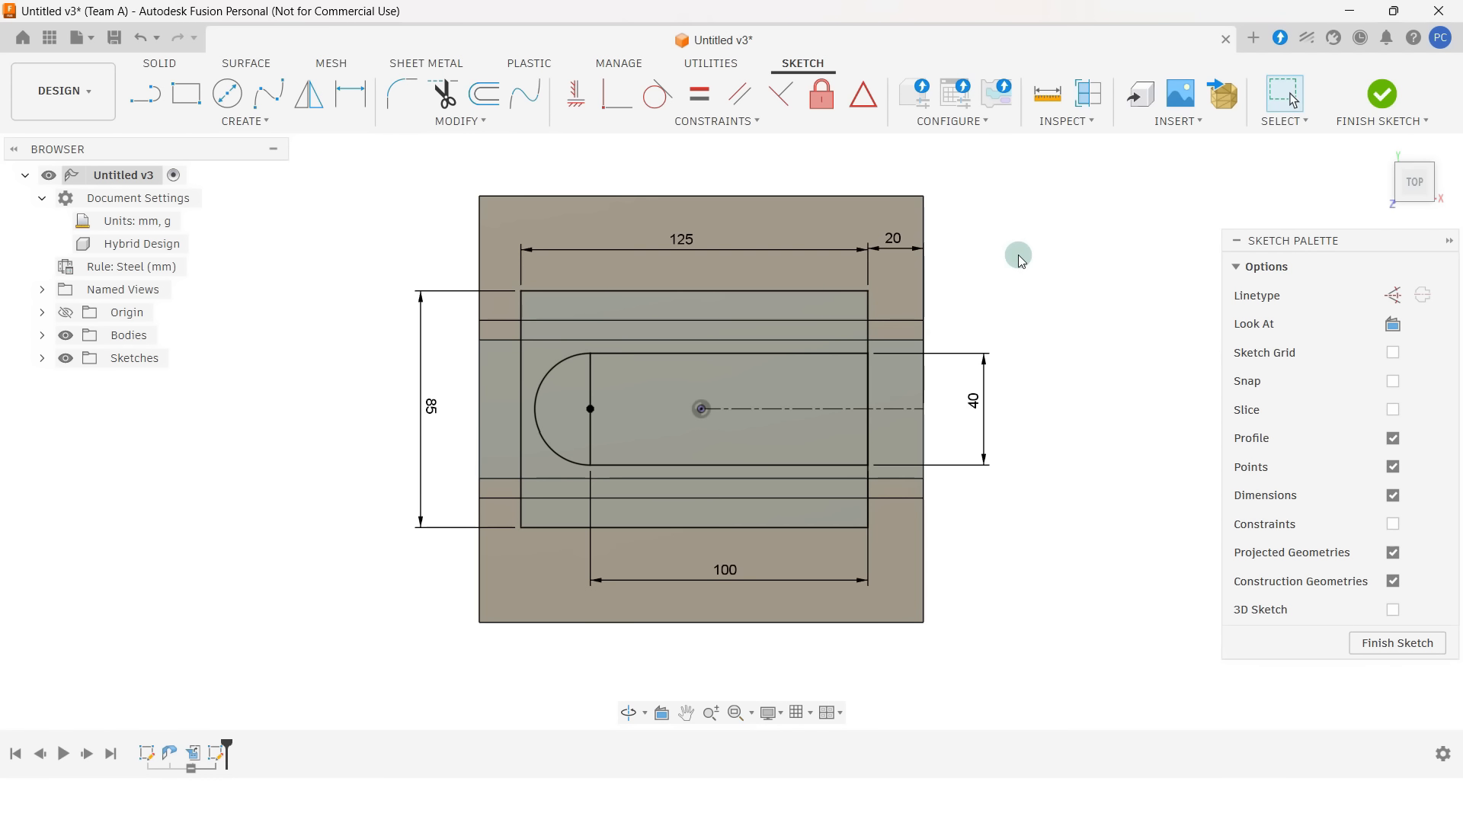
- Convert the vertical line closing the arc to construction geometry and finish the sketch
left_click(592, 392)
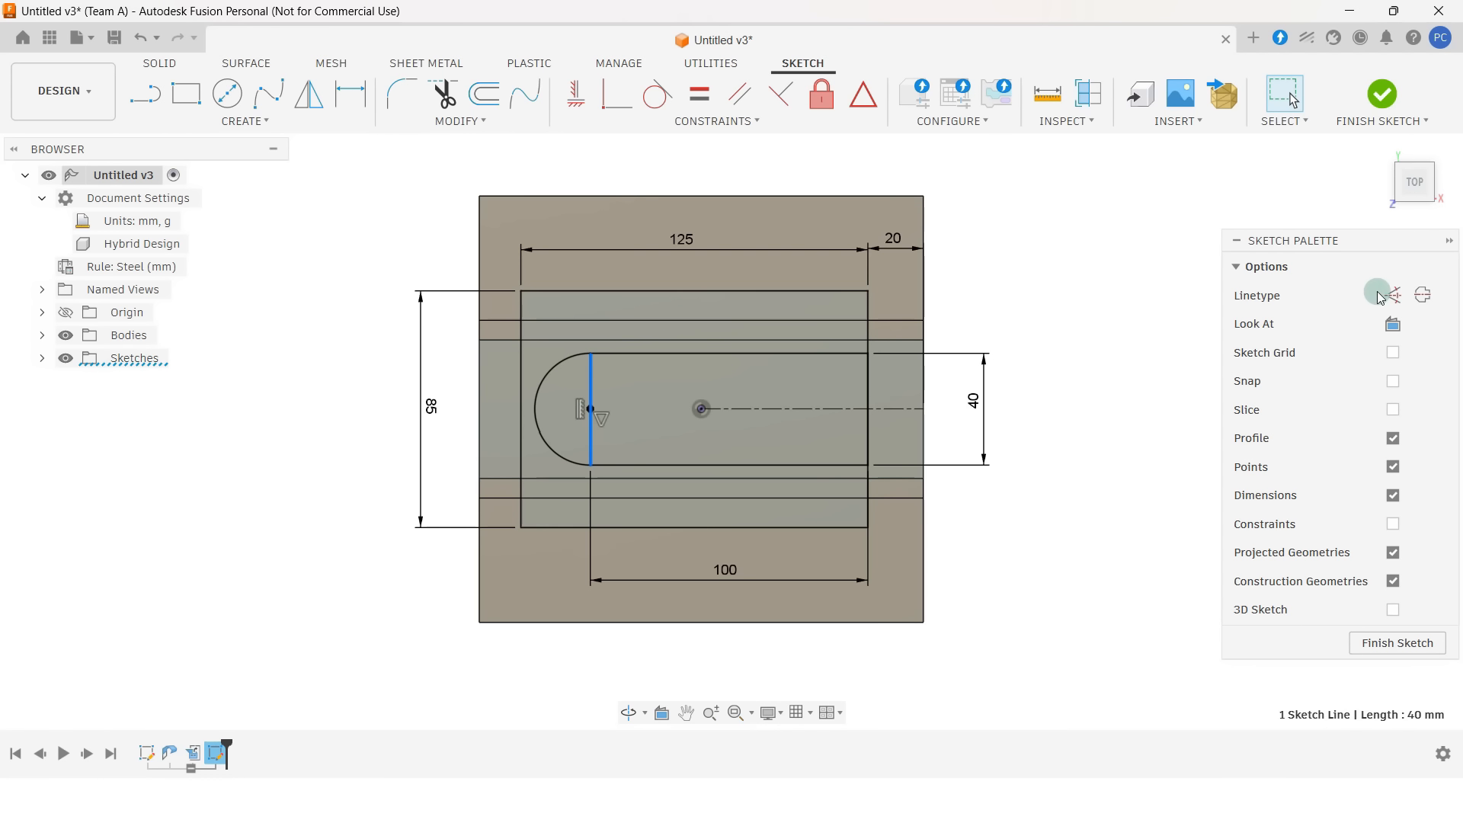
left_click(1425, 297)
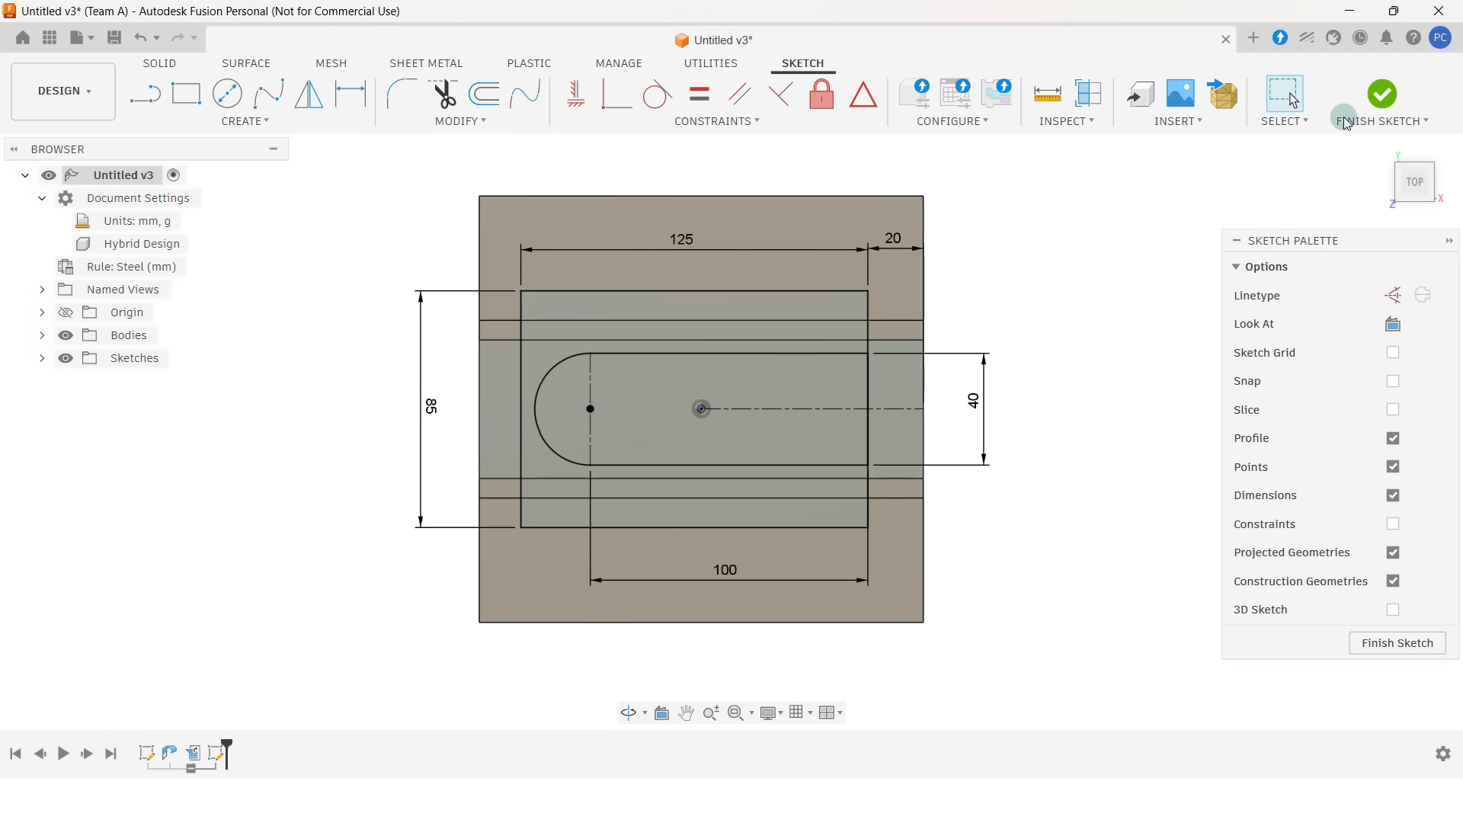
left_click(1379, 98)
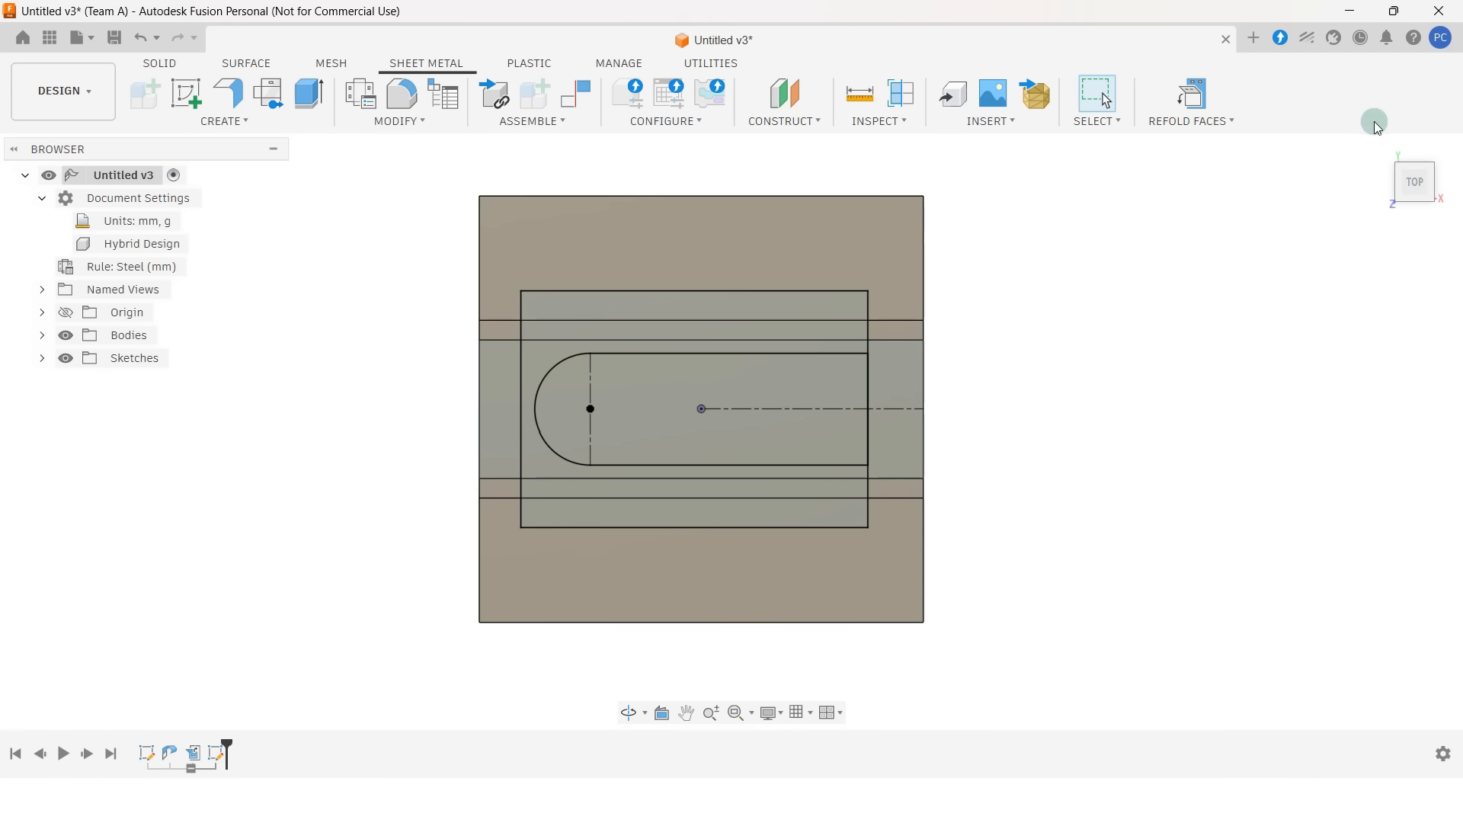
- Extrude the three profiles between the outer rectangle and the rounded tongue by -35 mm as a cut through the flat sheet
left_click(1383, 151)
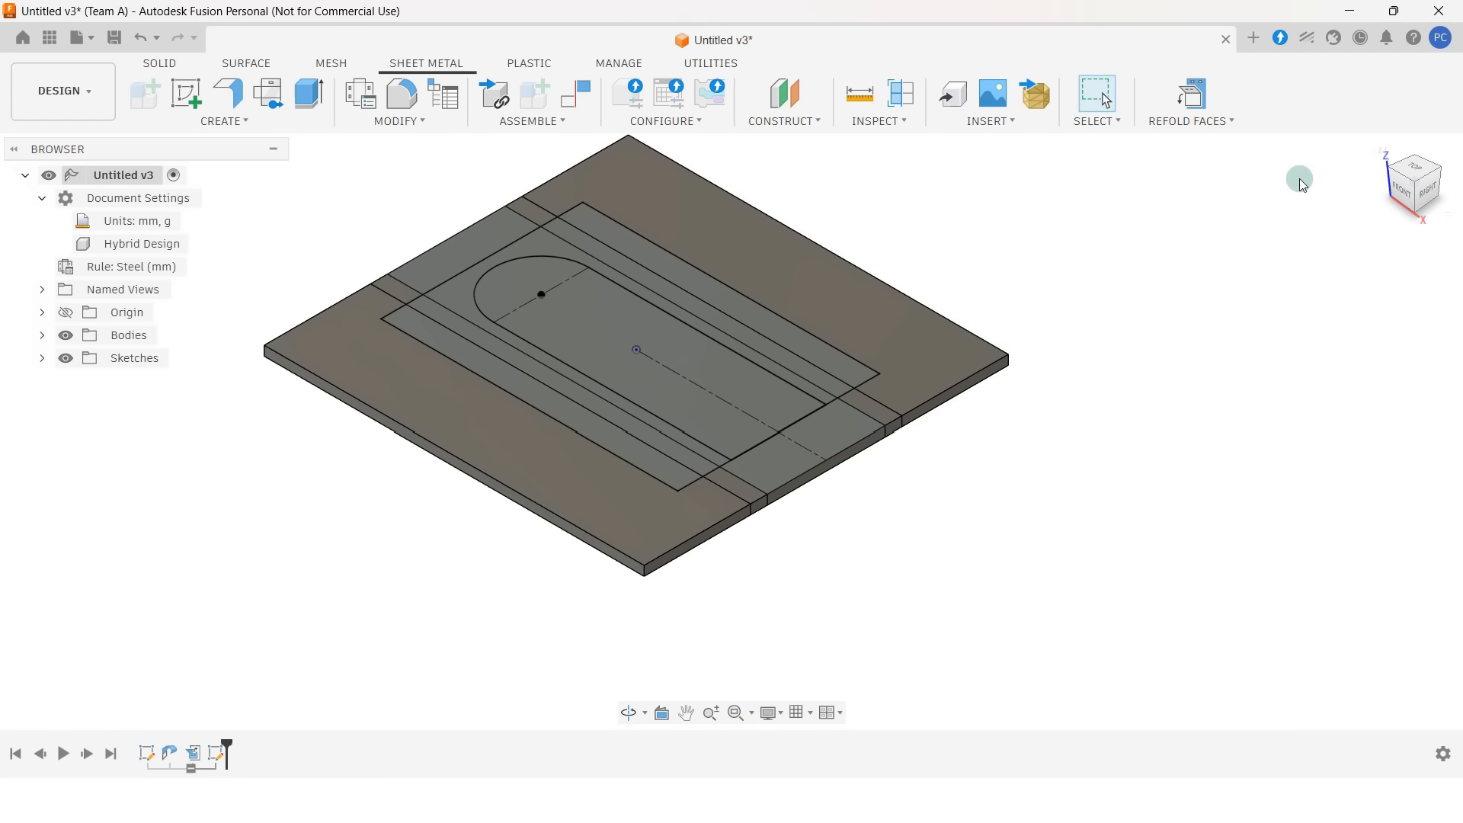
middle_click_drag(1041, 244, 1015, 308)
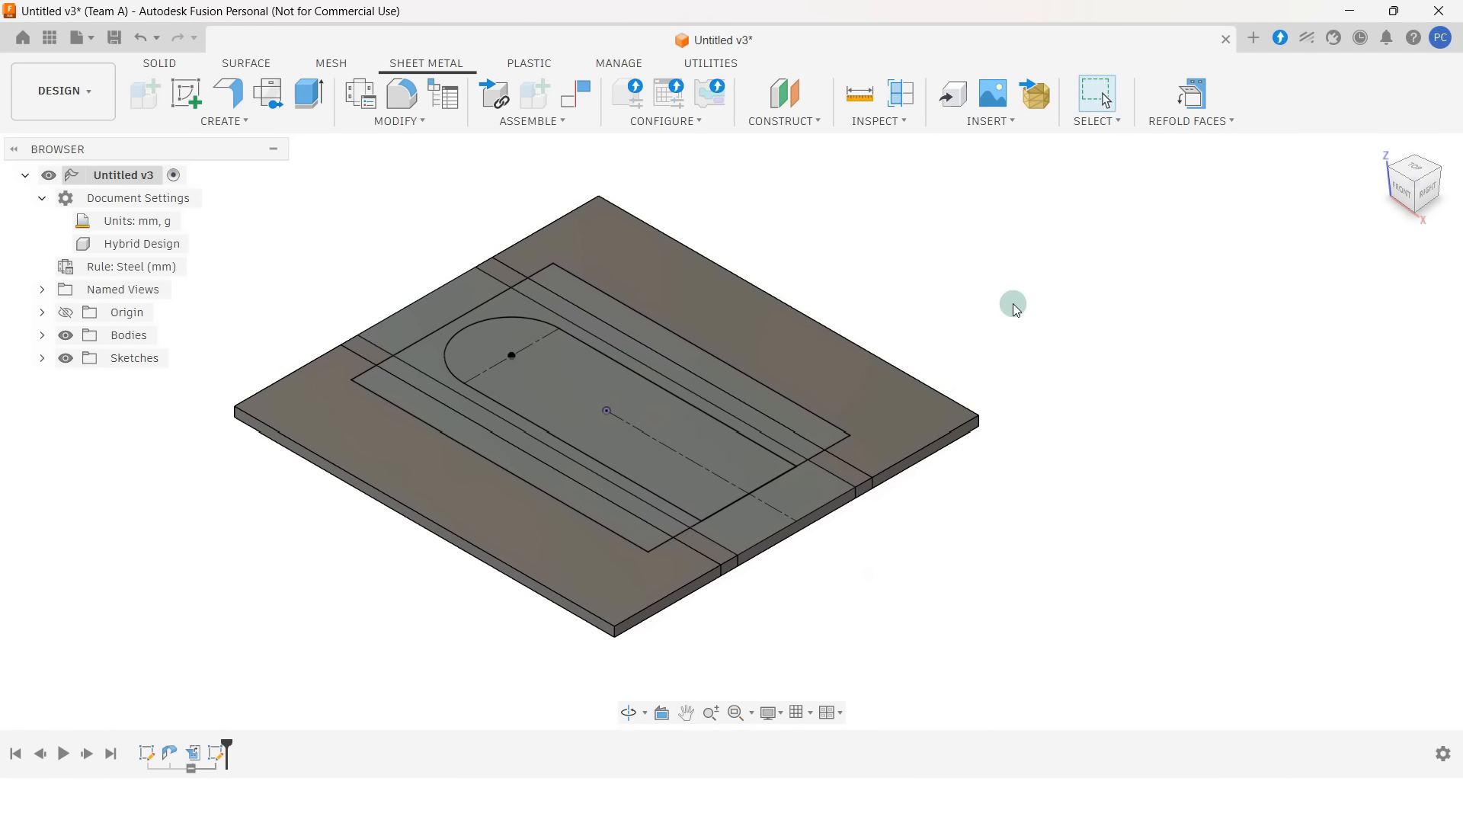
left_click(675, 345)
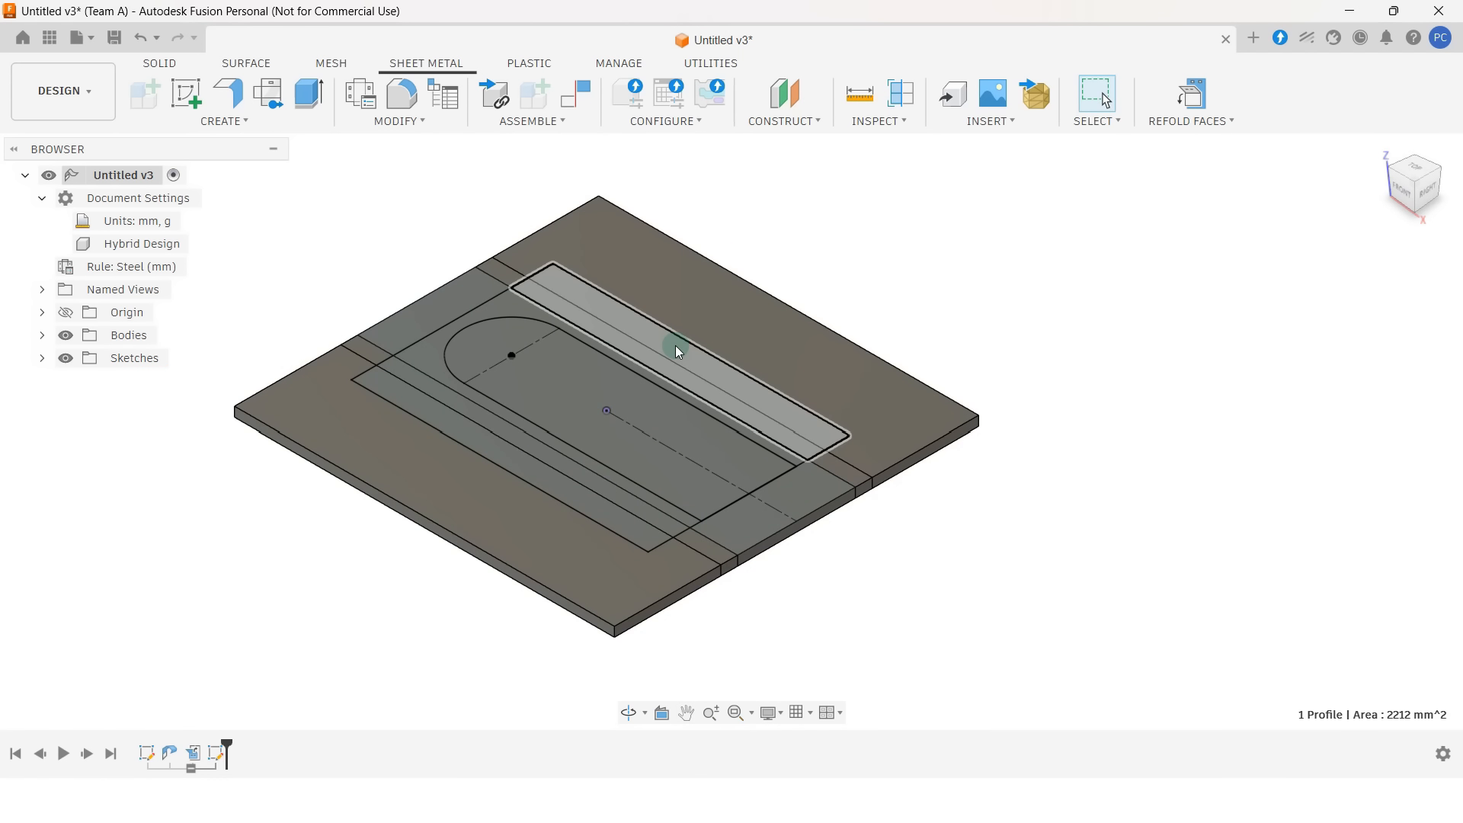
left_click(507, 308)
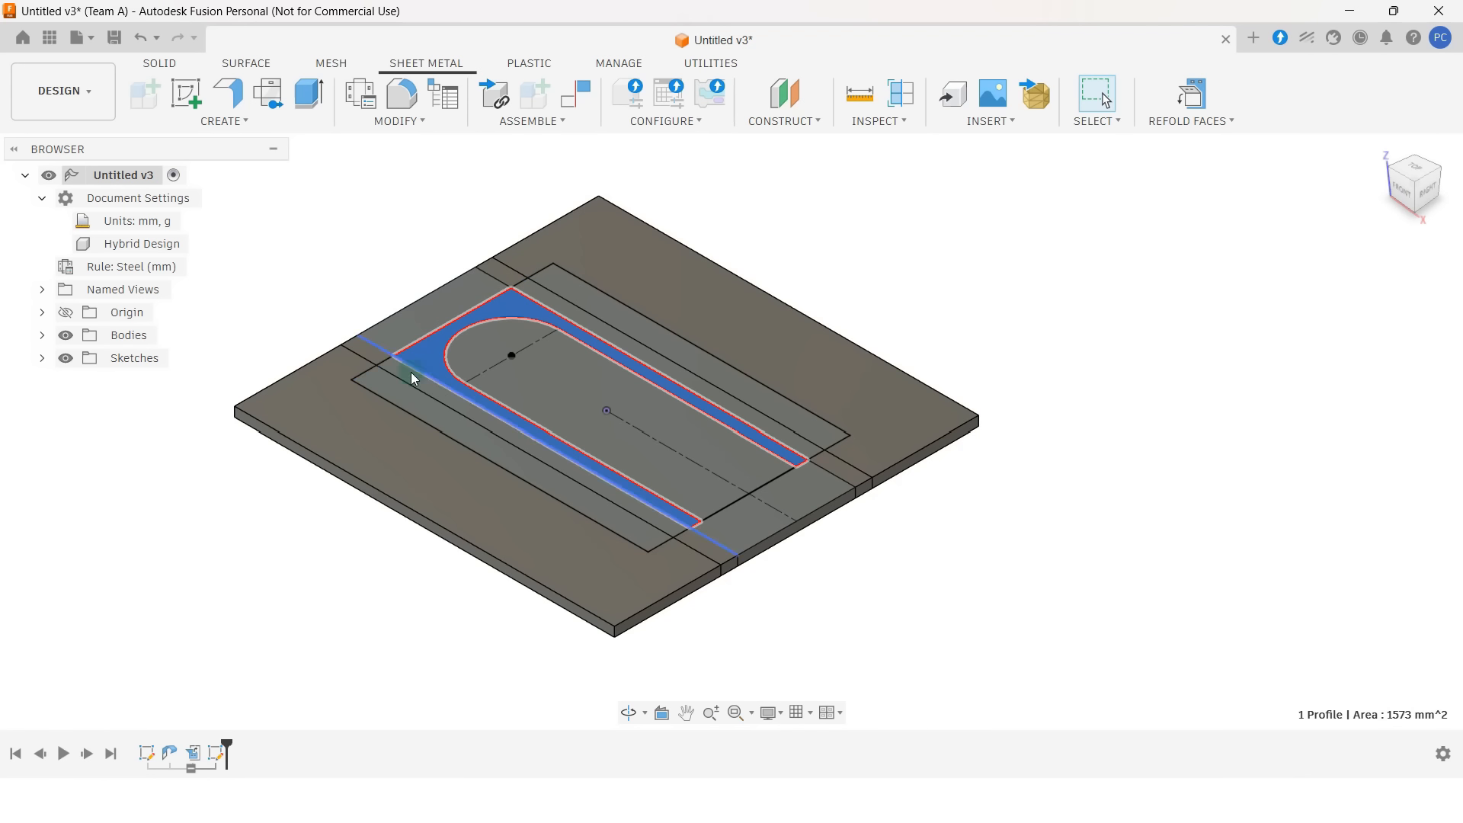
left_click(409, 391)
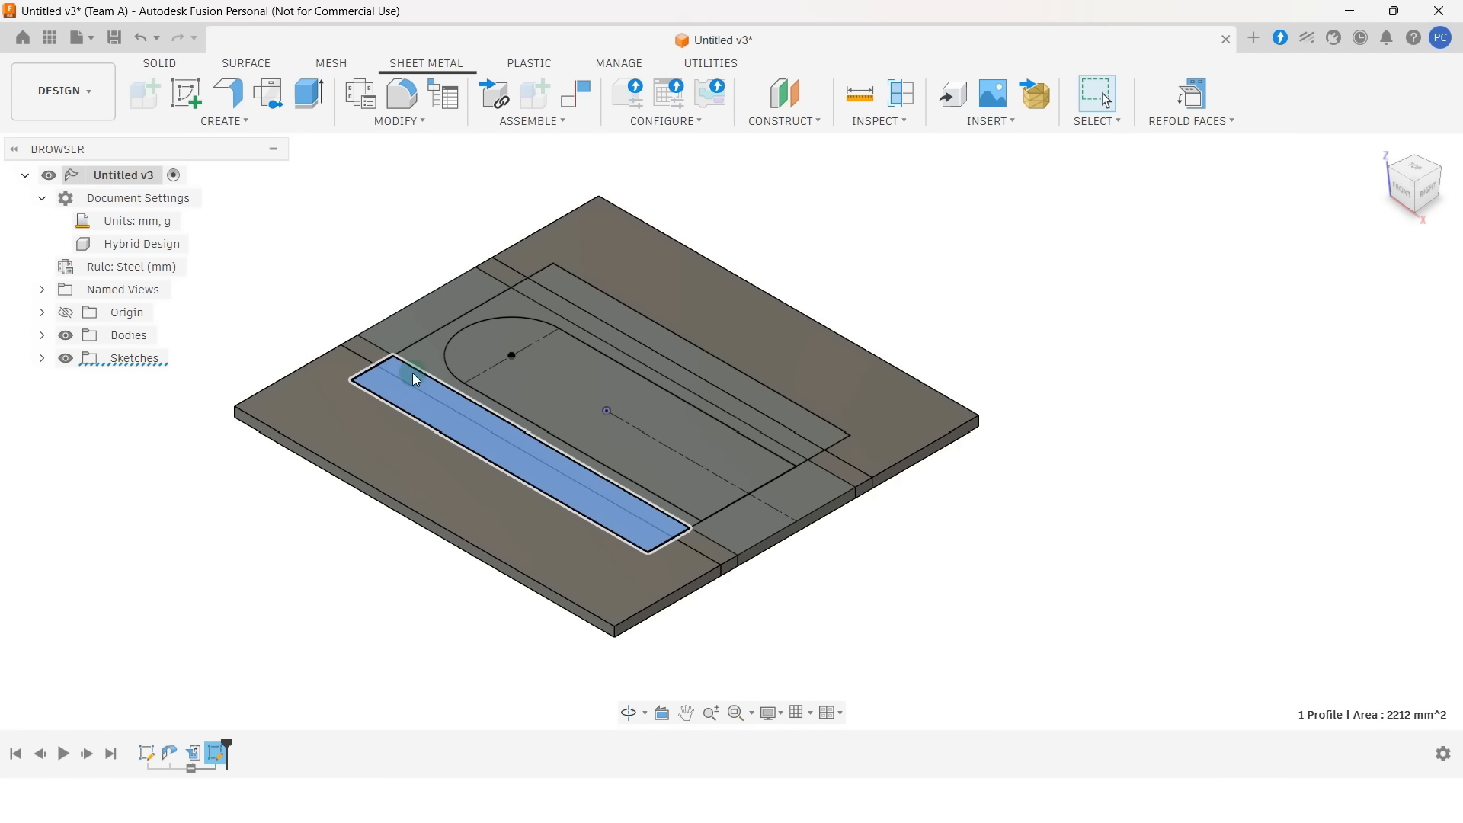
left_click(424, 353, "ctrl")
left_click(567, 288, "ctrl")
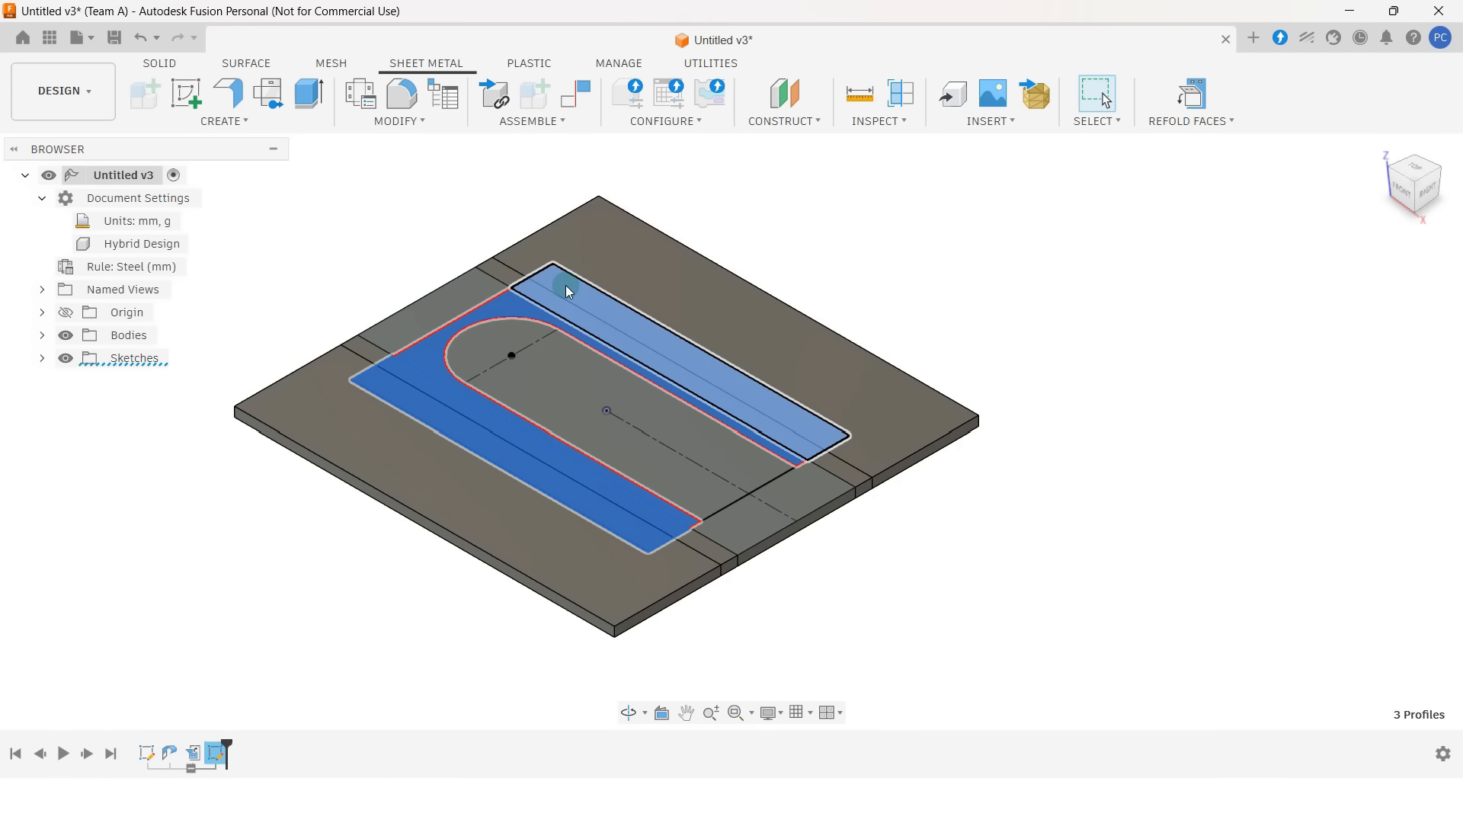
left_click(315, 94)
left_click_drag(679, 342, 693, 442)
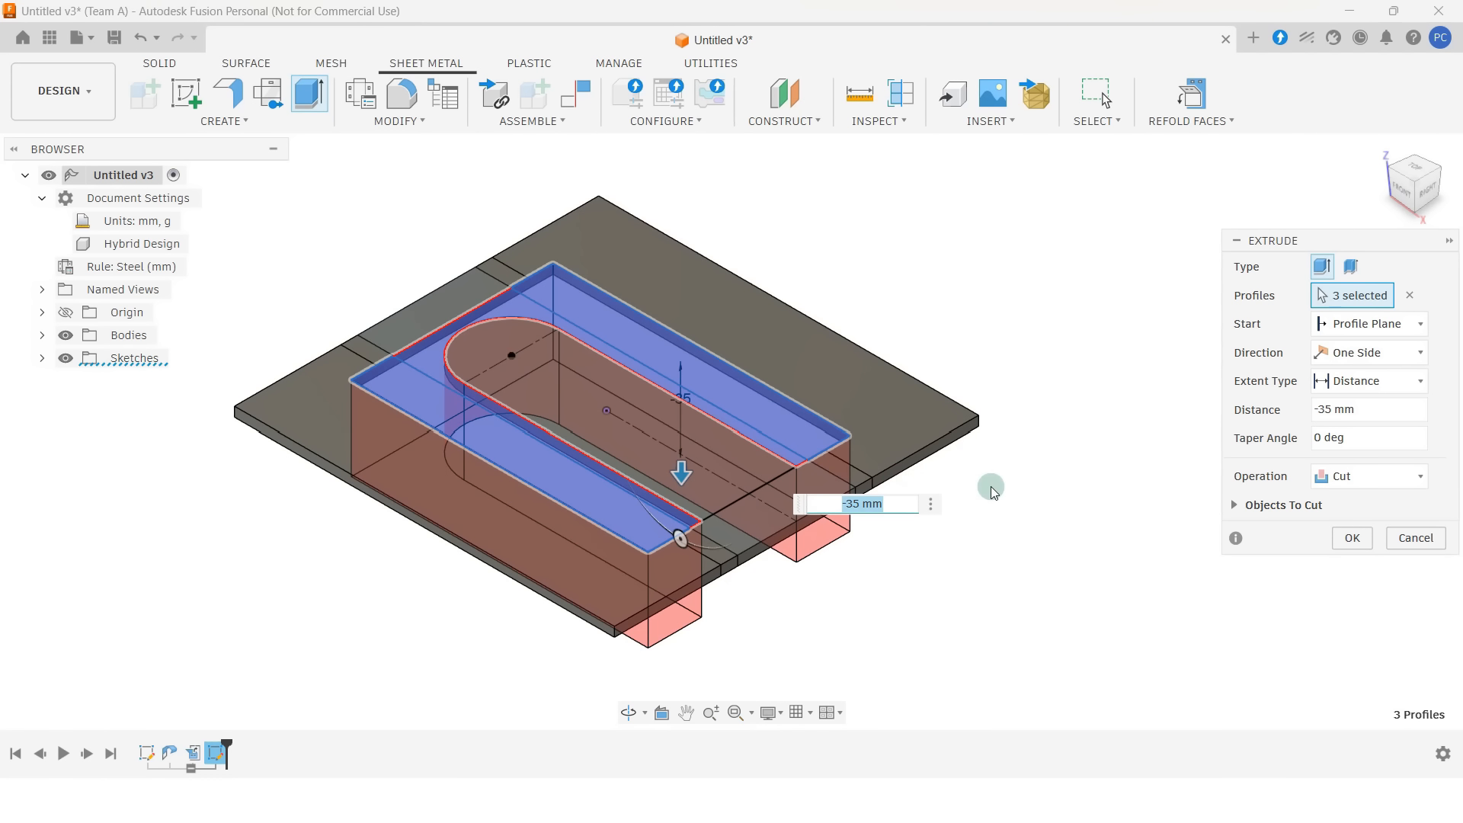
left_click(1349, 537)
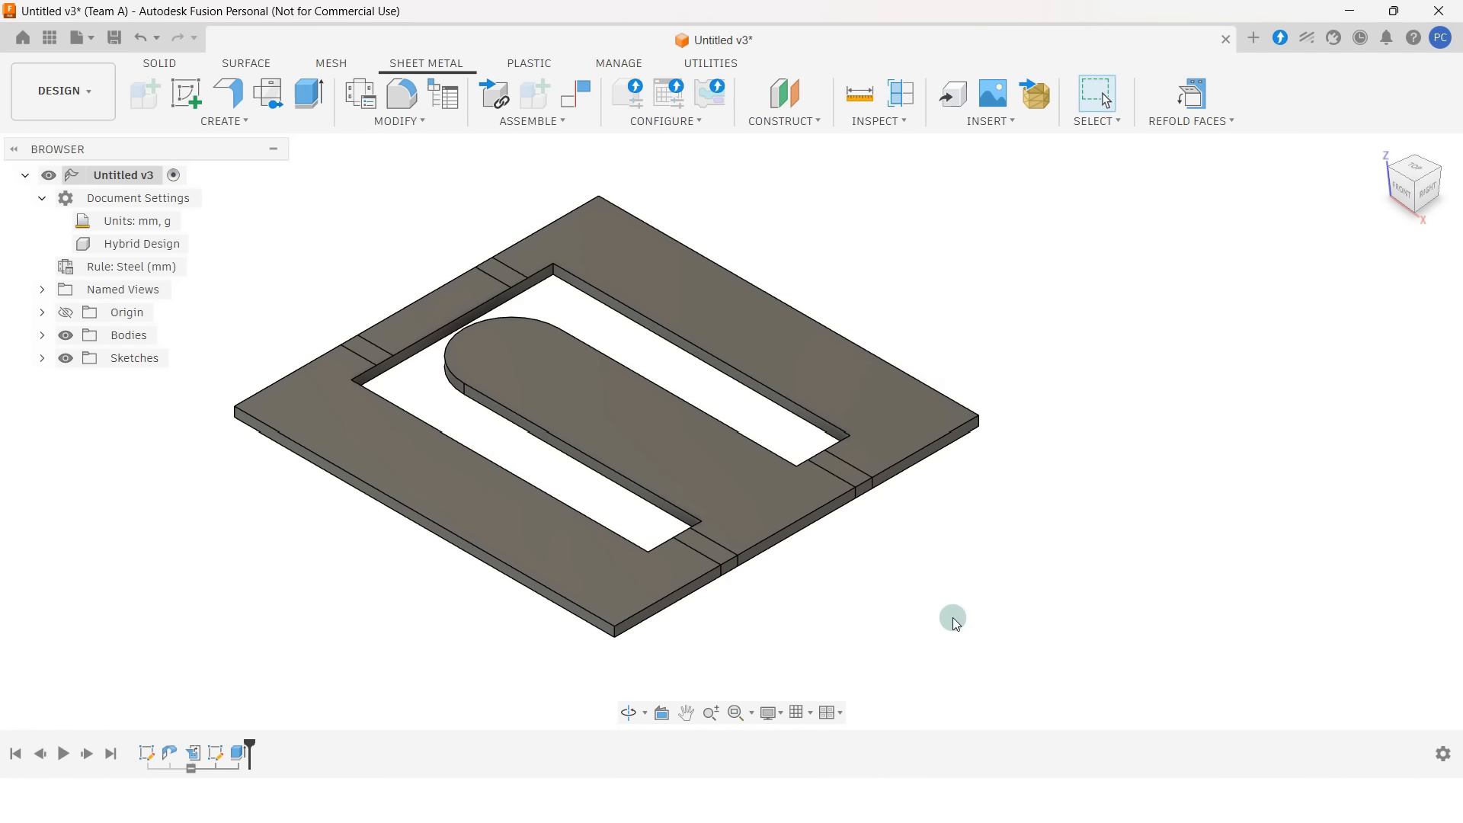
- Change the visual style to Shaded with Hidden Edges
left_click(783, 714)
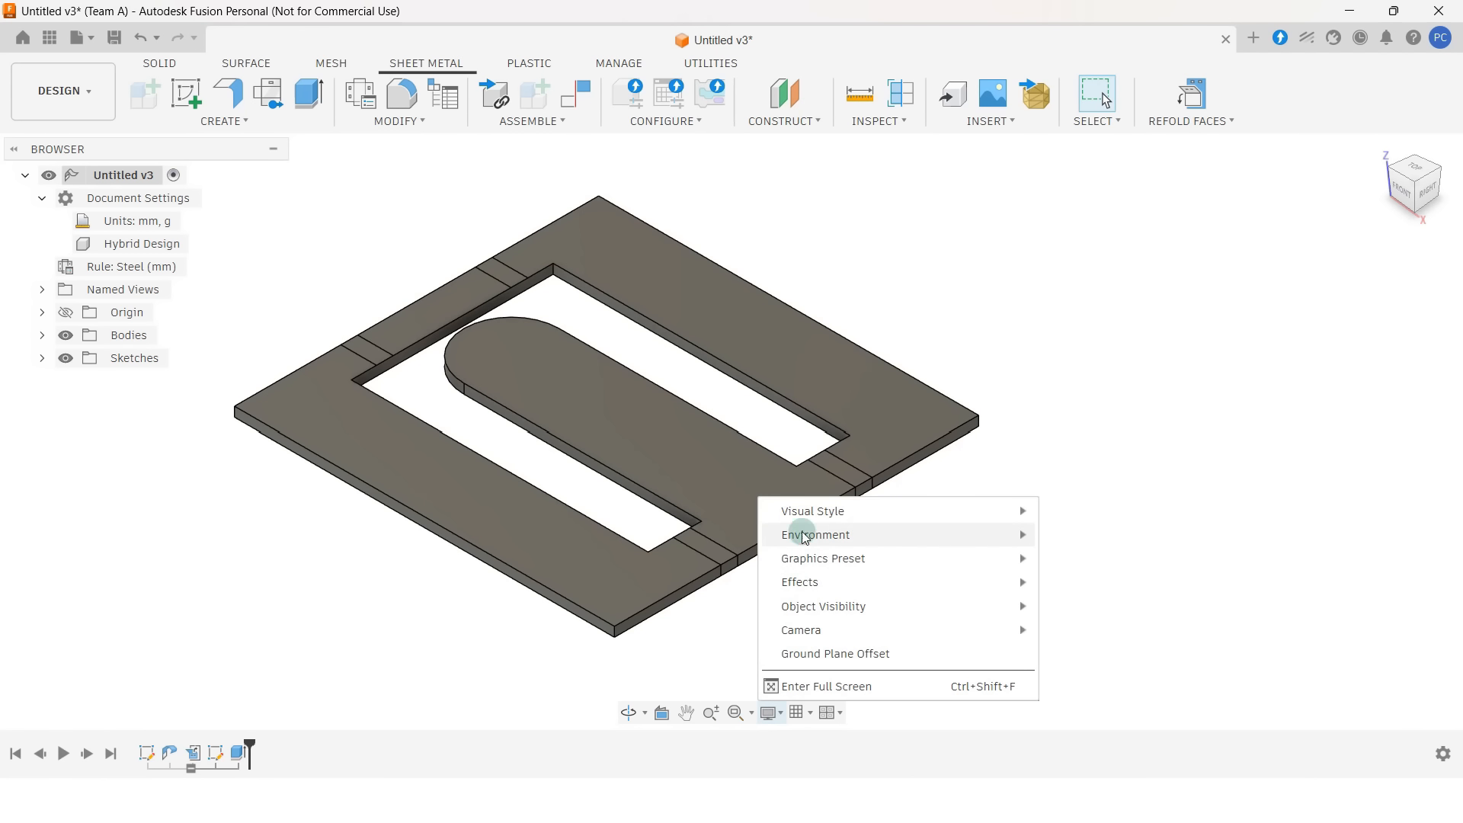
mouse_move(865, 516)
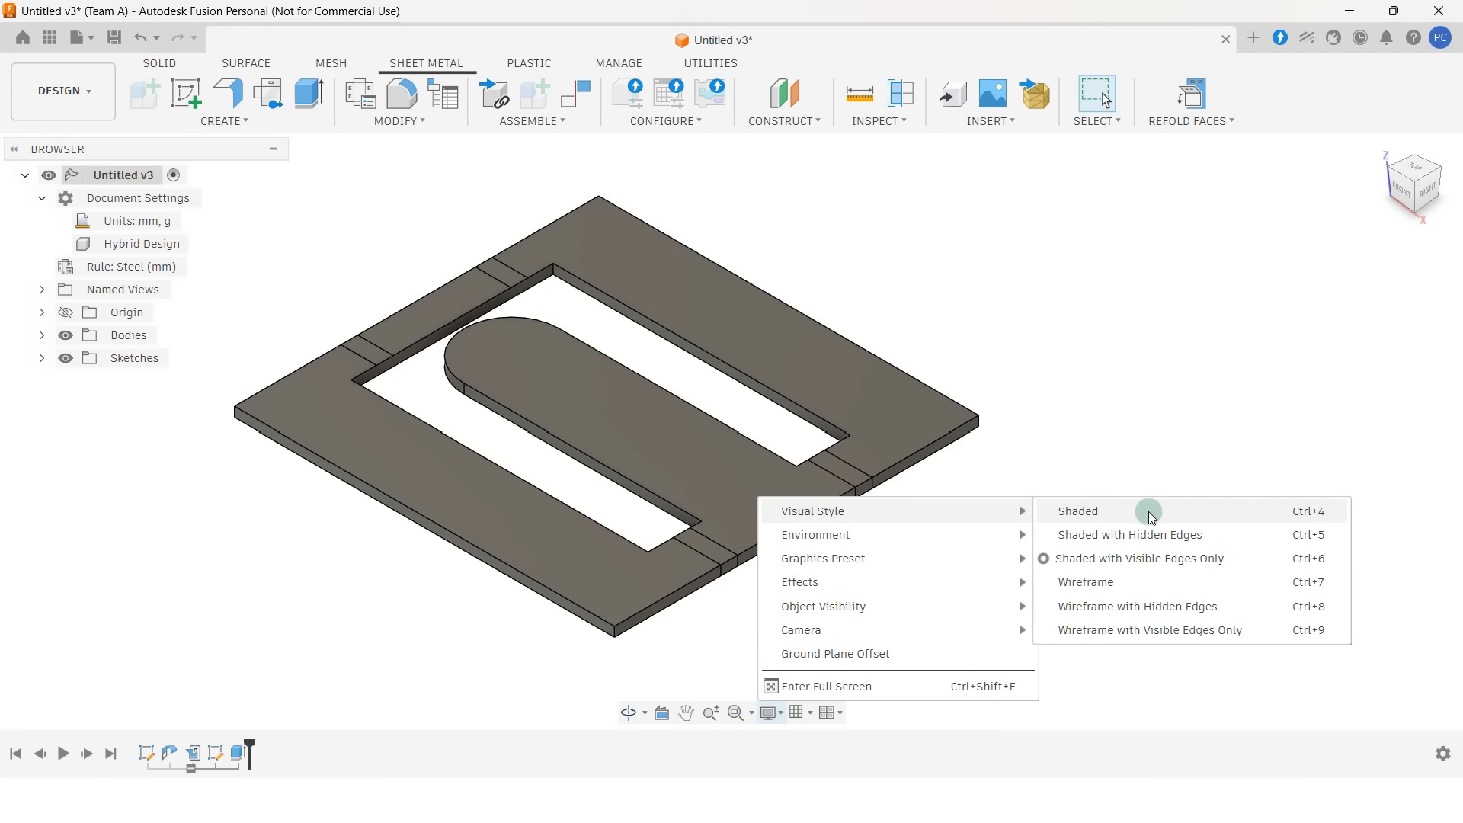
left_click(1216, 537)
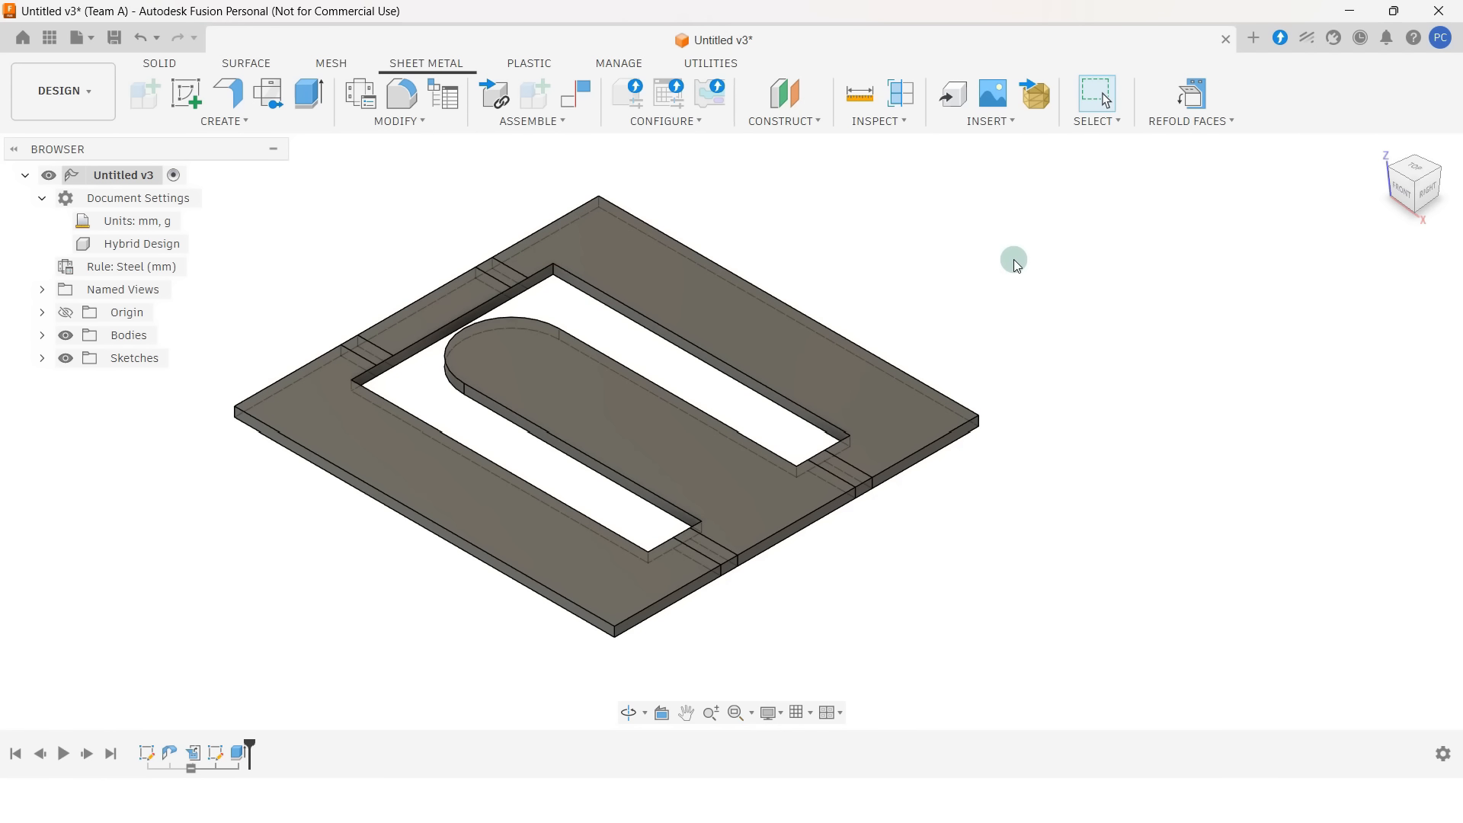
- Fillet the flat sheet's rear and right outer corner edges with a 20 mm radius, each as its own selection set
key("s")
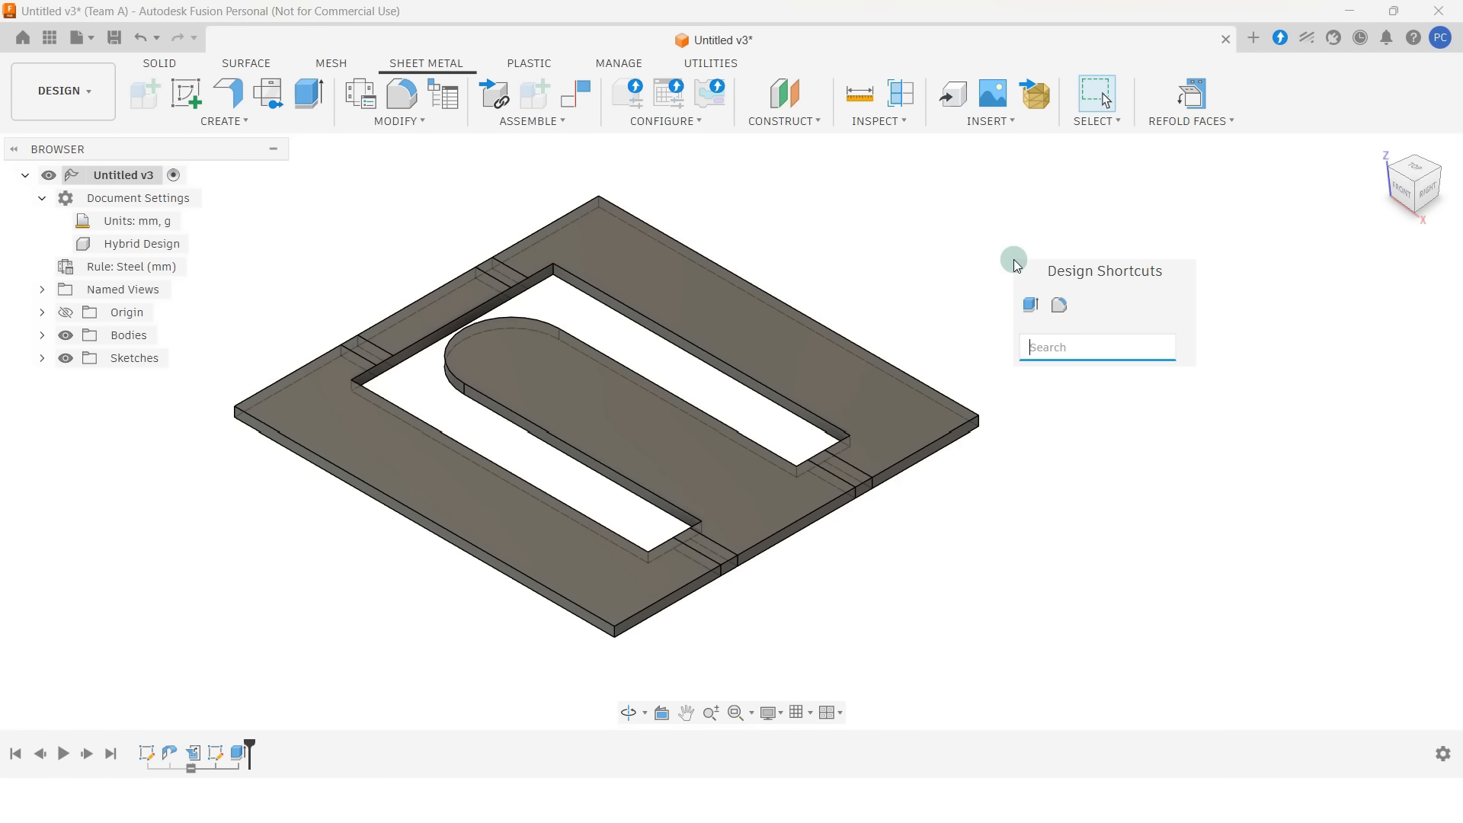
left_click(1061, 304)
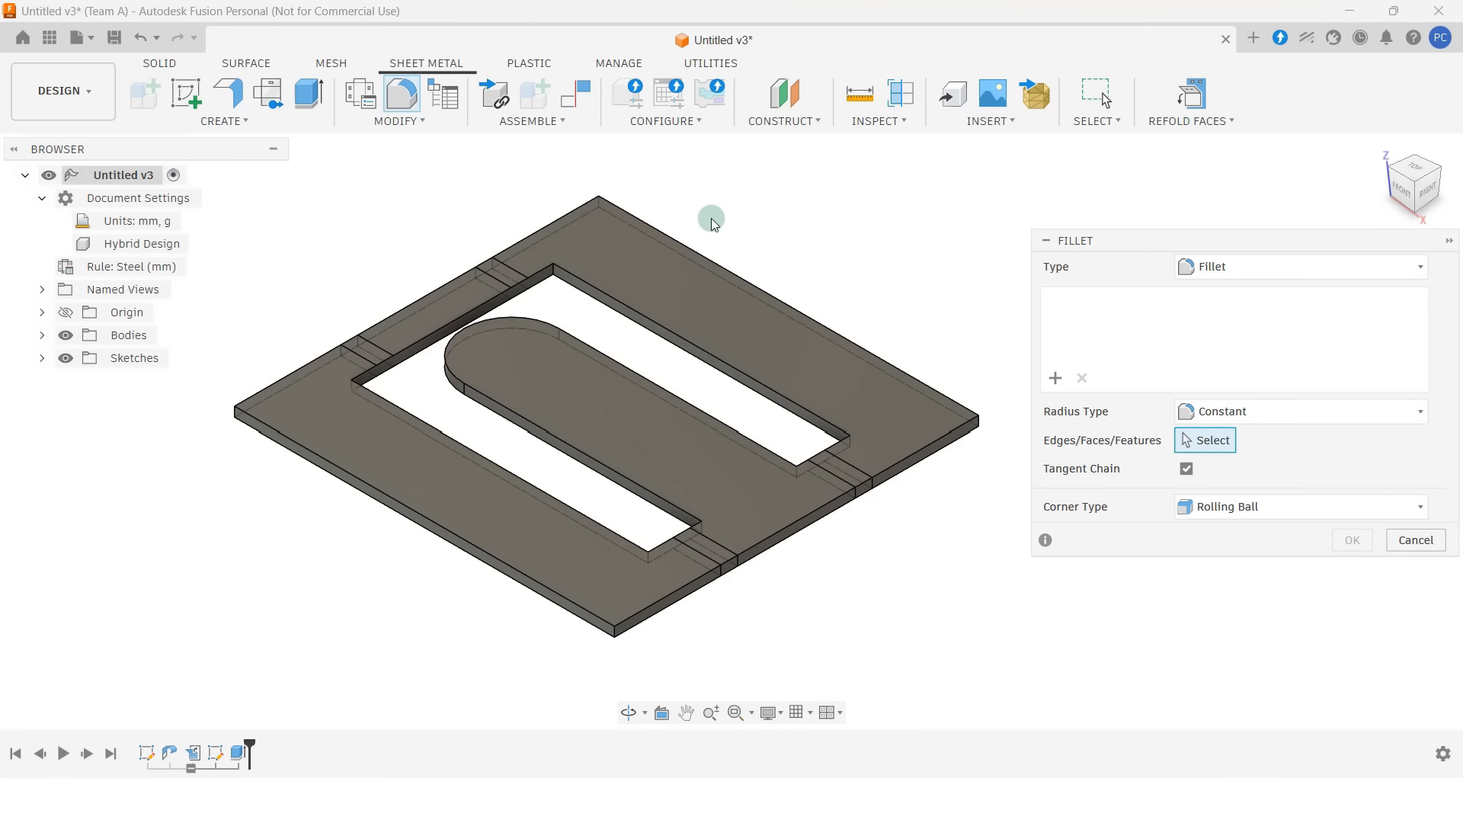
left_click(599, 206)
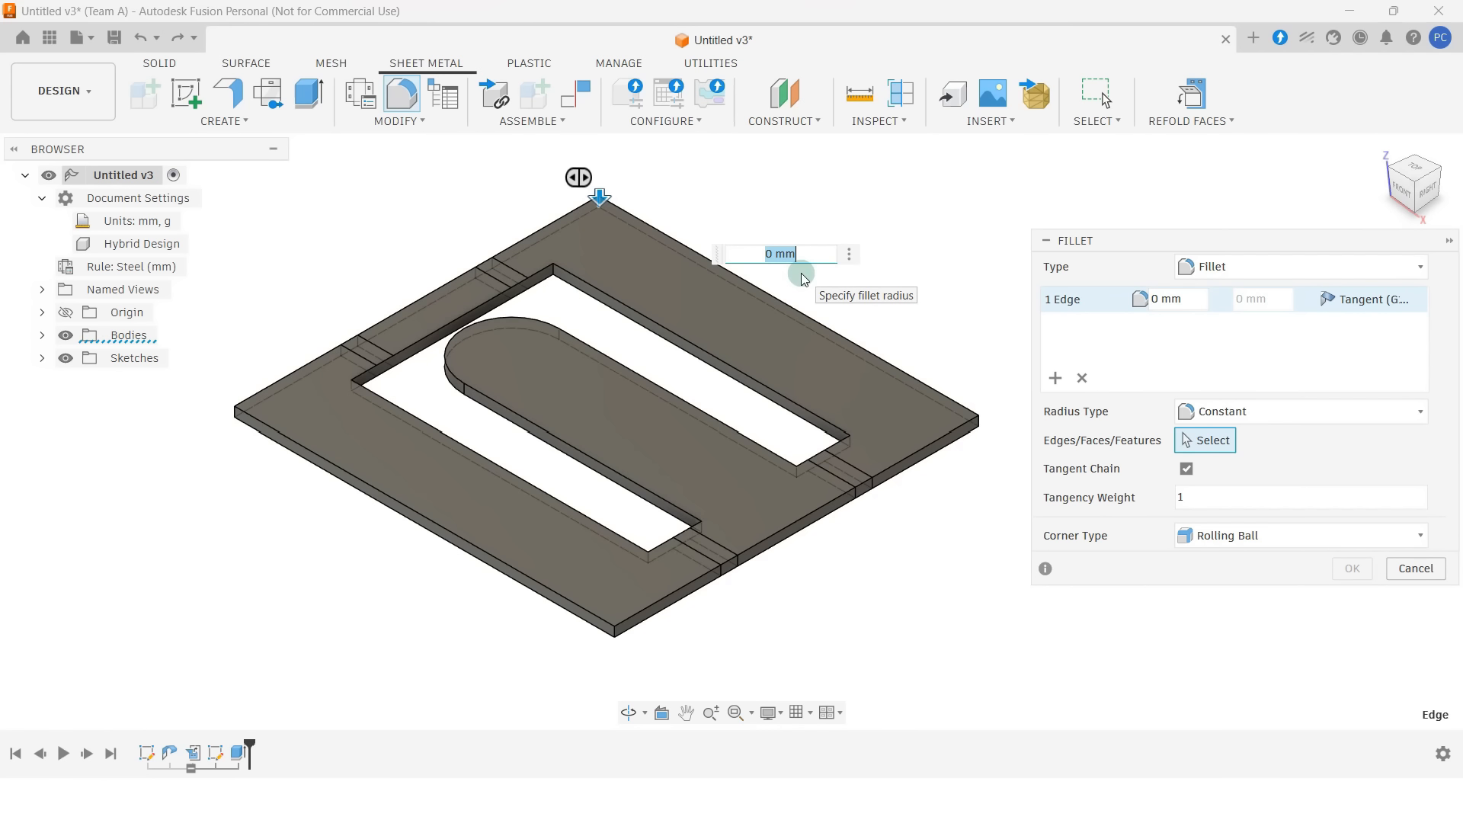
key("Return")
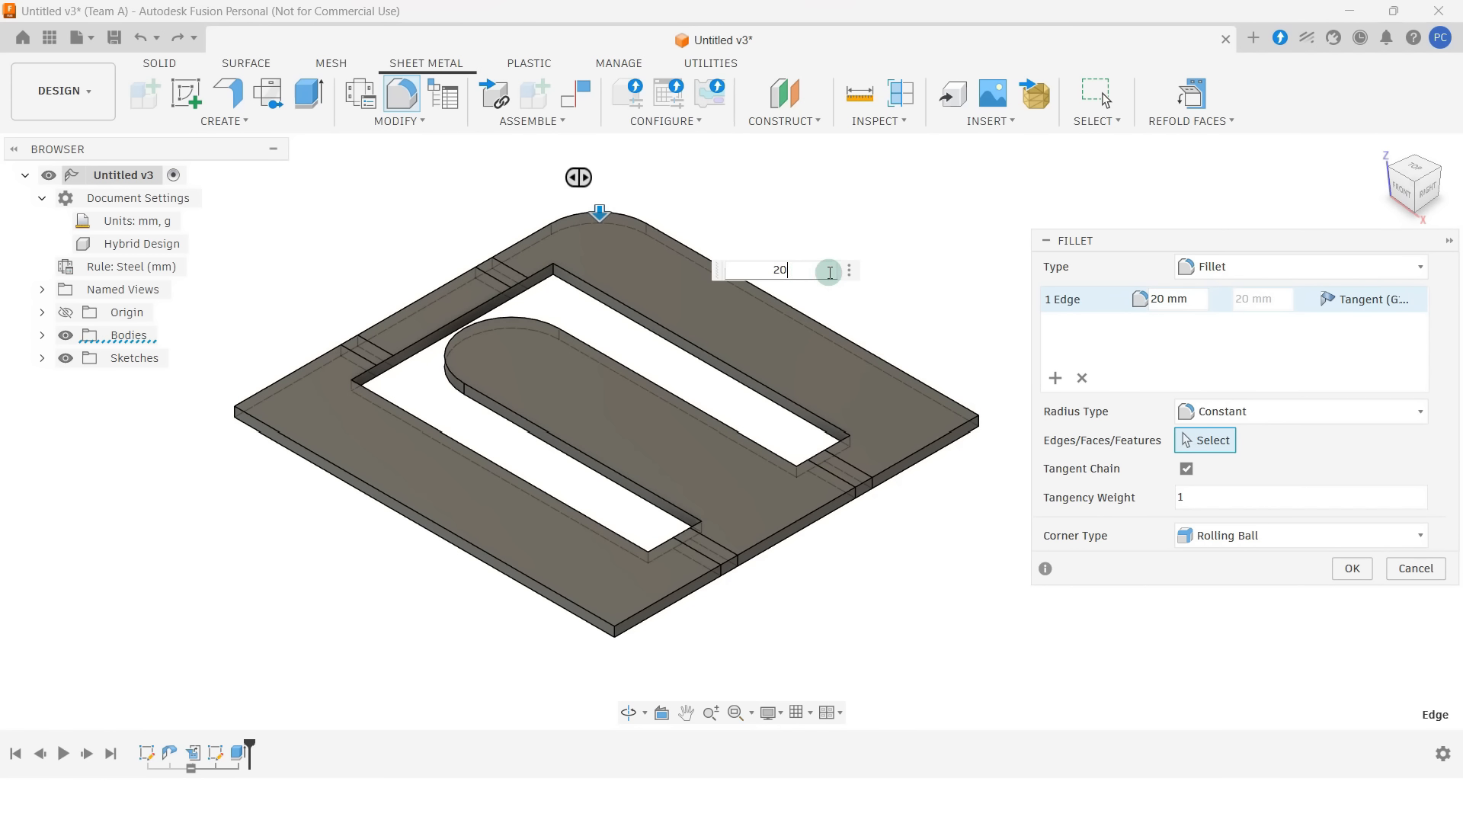
left_click(1055, 379)
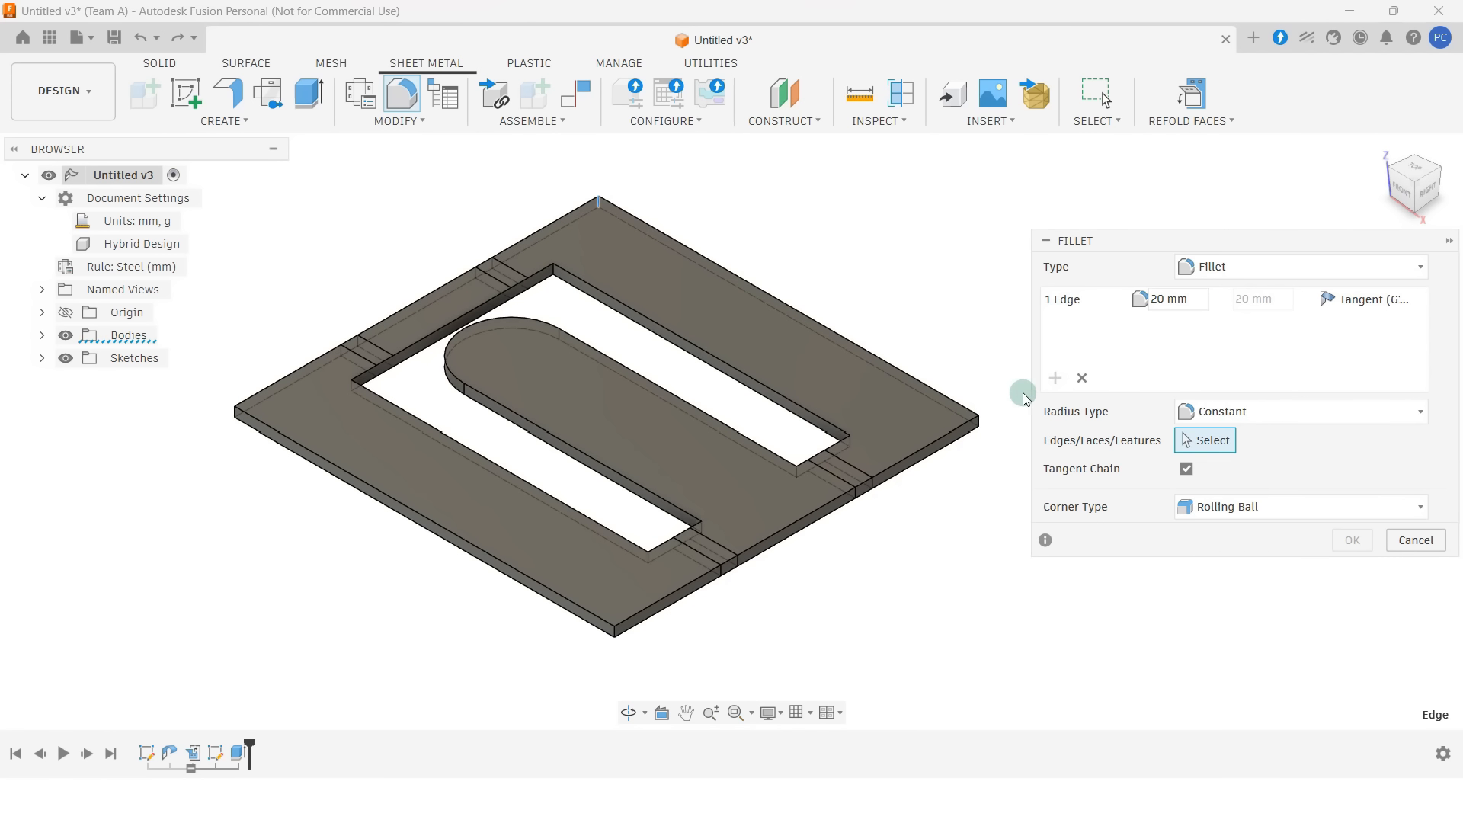
left_click(979, 425)
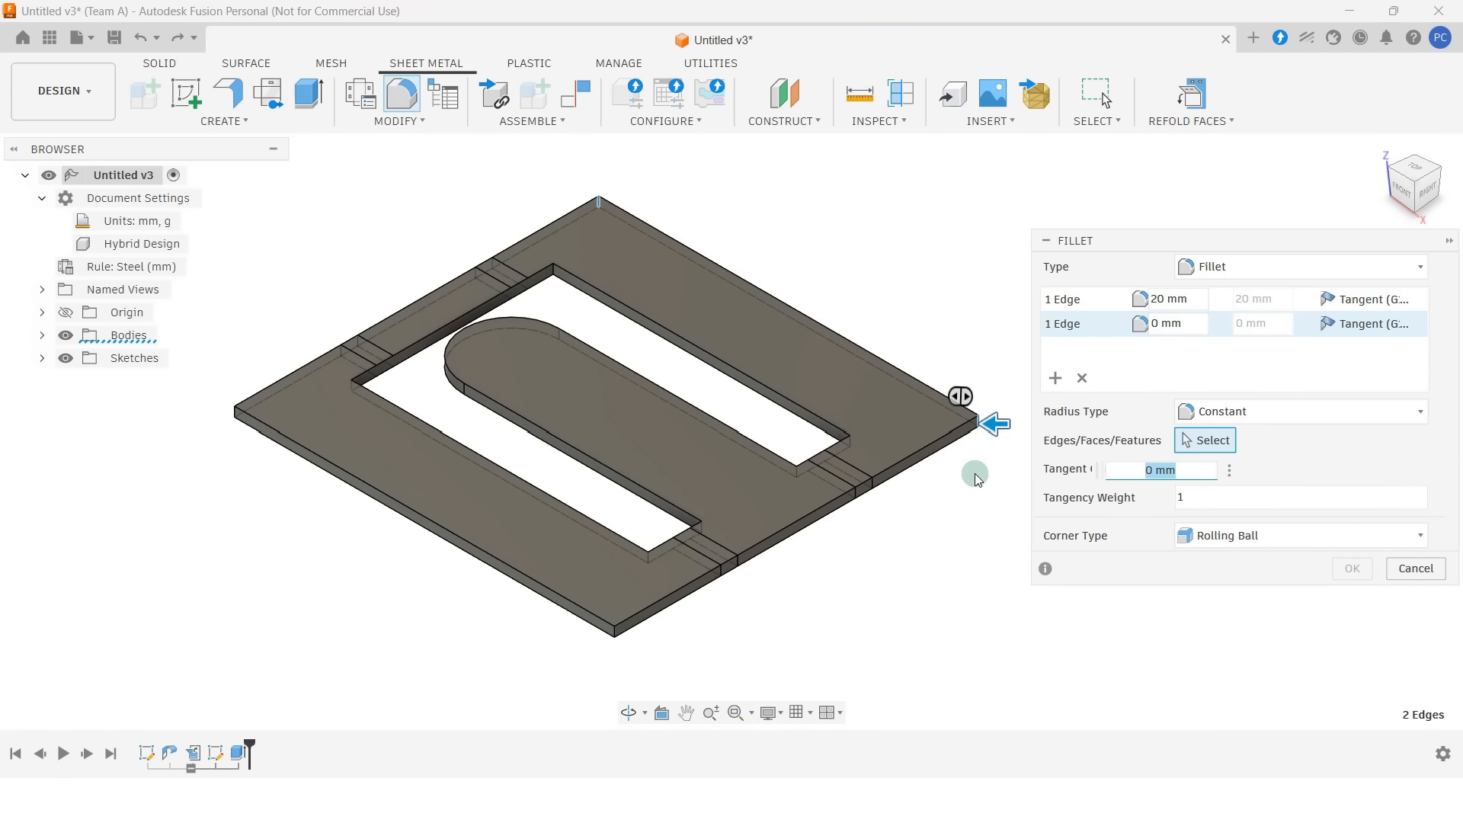
left_click_drag(1107, 477, 863, 539)
left_click_drag(958, 533, 909, 533)
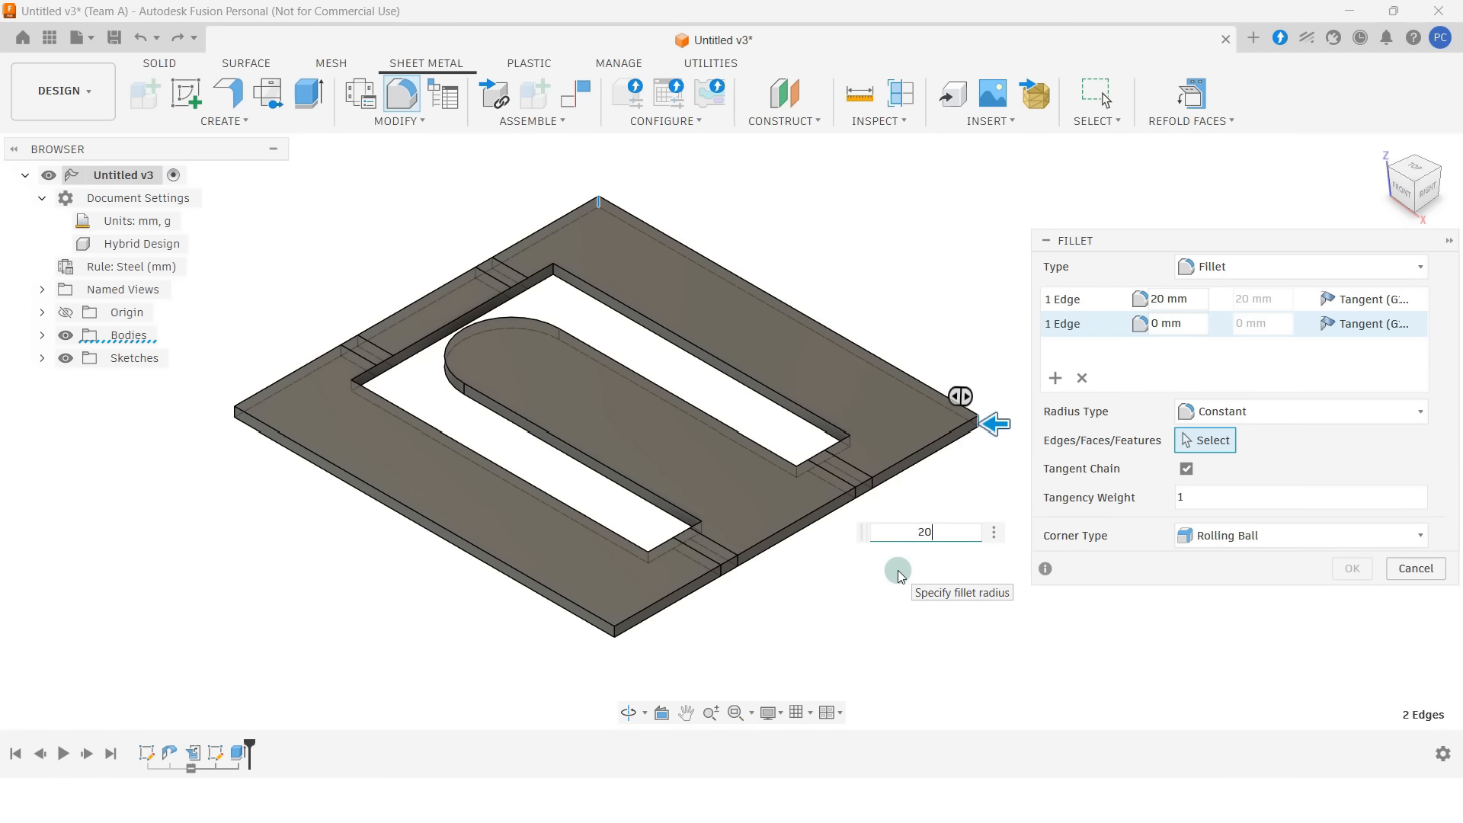
key("Return")
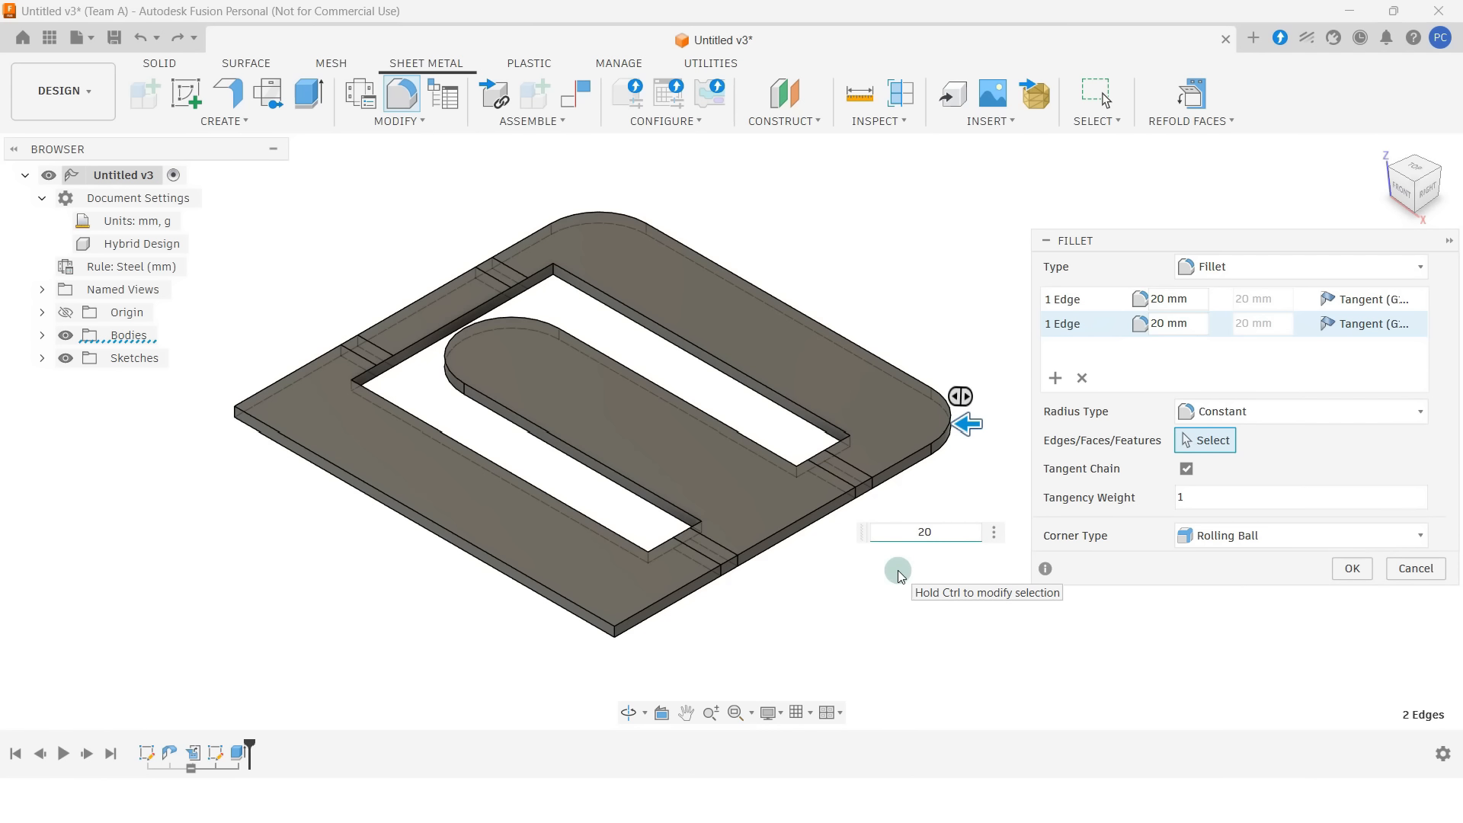
- Add the front and left outer corner edges as separate 20 mm selection sets and complete the fillet
left_click(1055, 378)
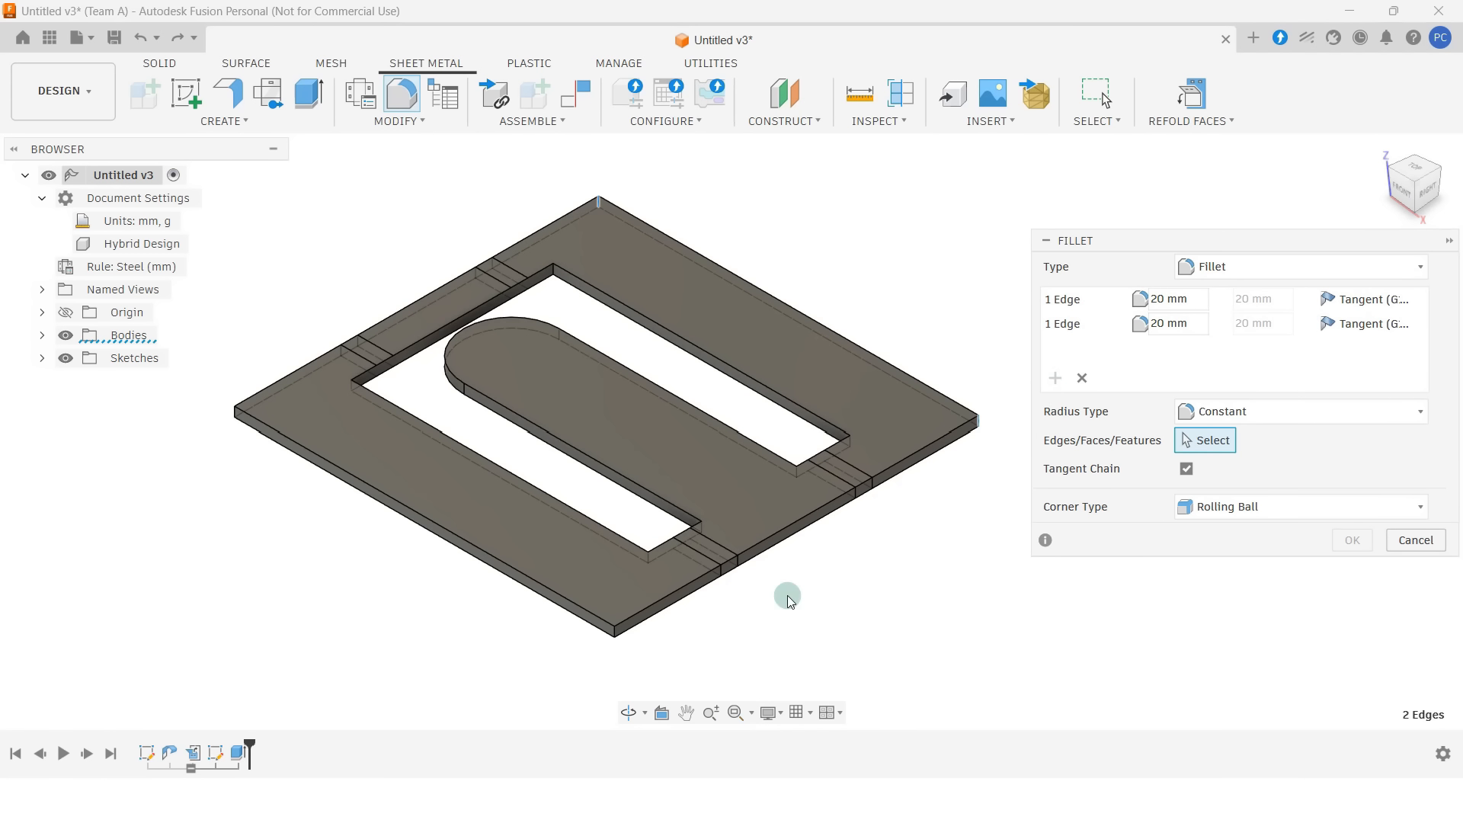
left_click(615, 634)
left_click_drag(730, 683, 726, 634)
left_click(810, 638)
double_click(787, 634)
type("20")
key("Return")
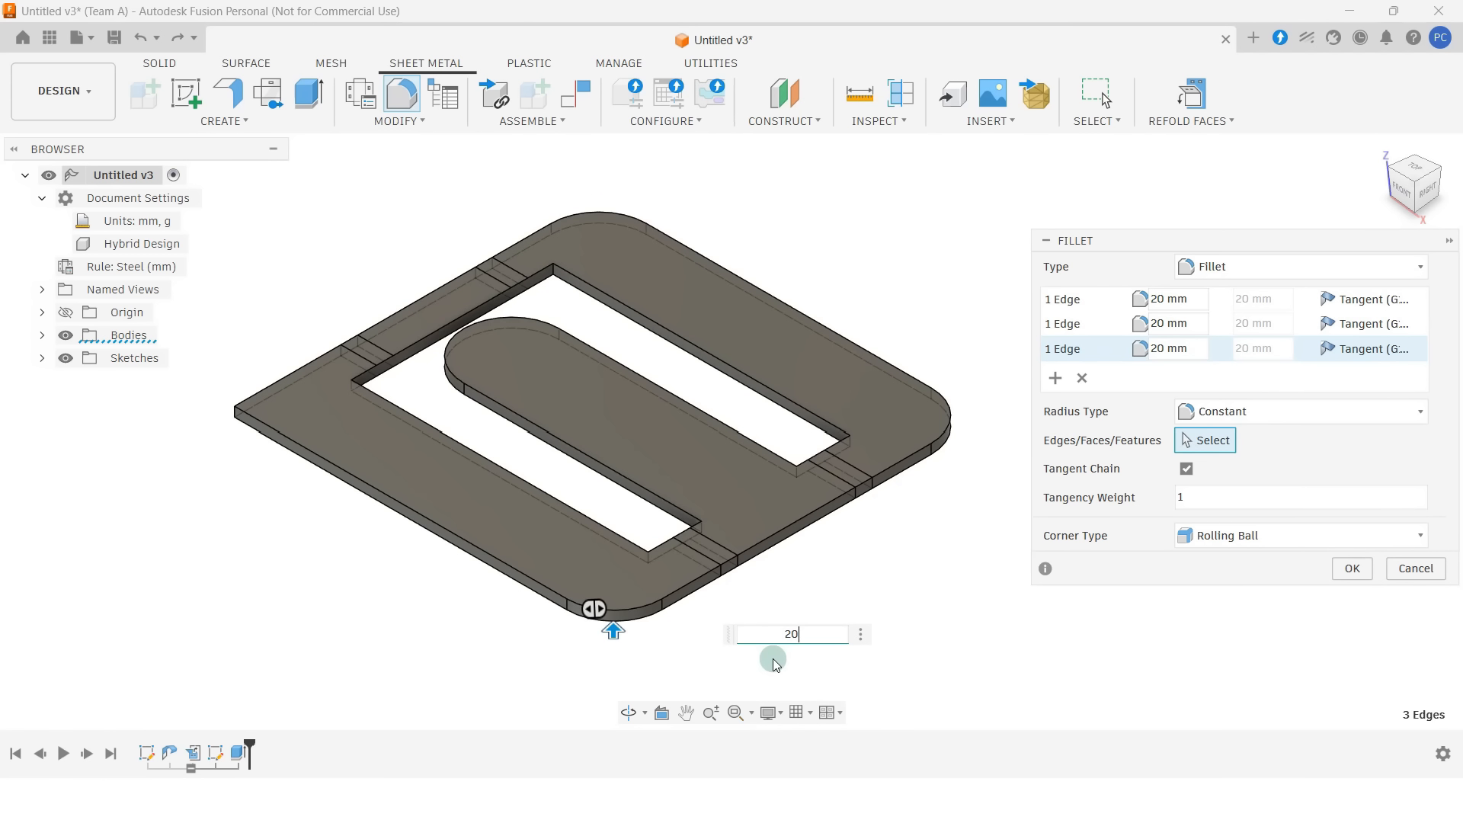
left_click(1056, 378)
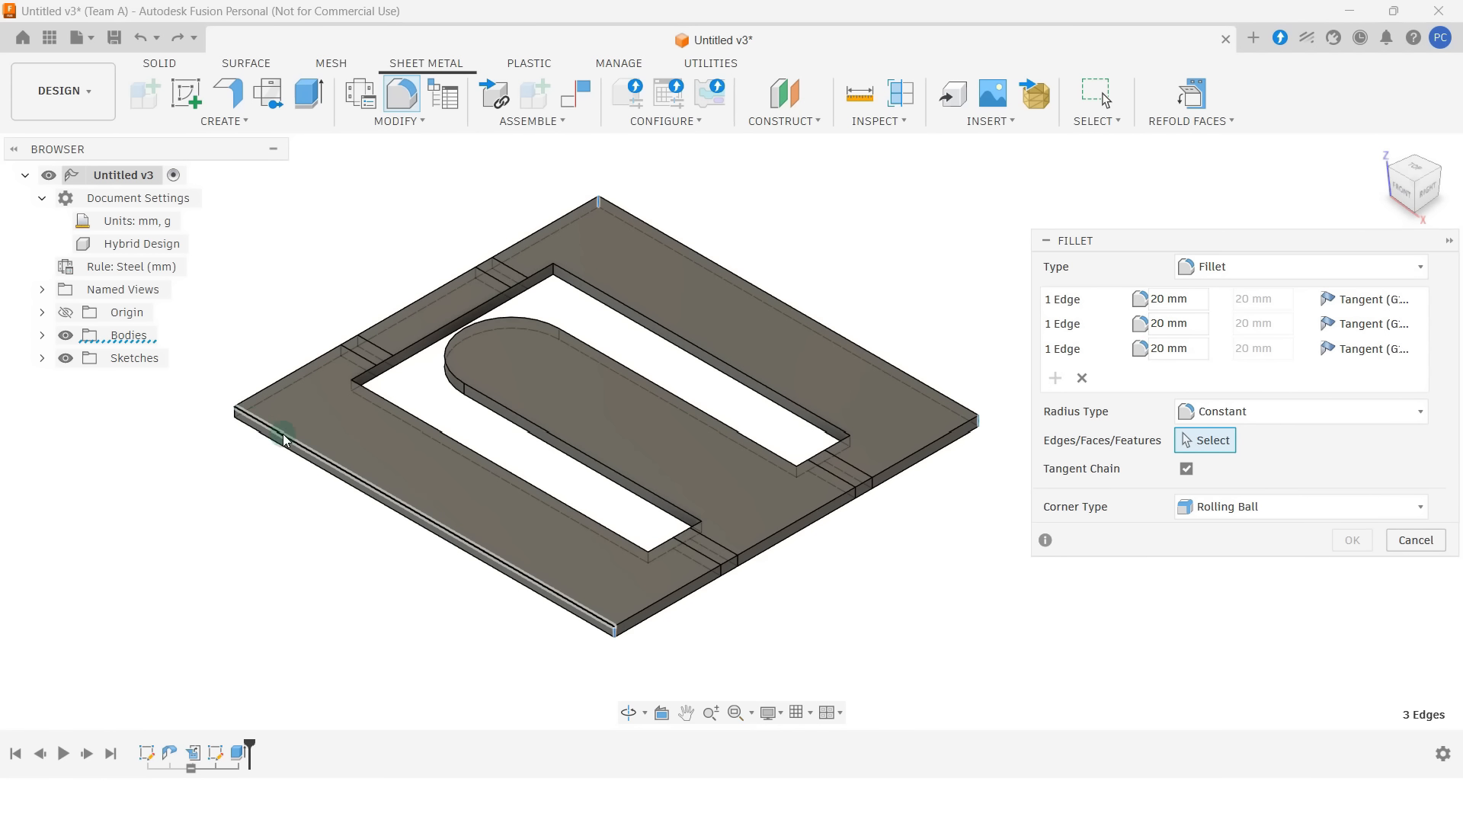
left_click(234, 417)
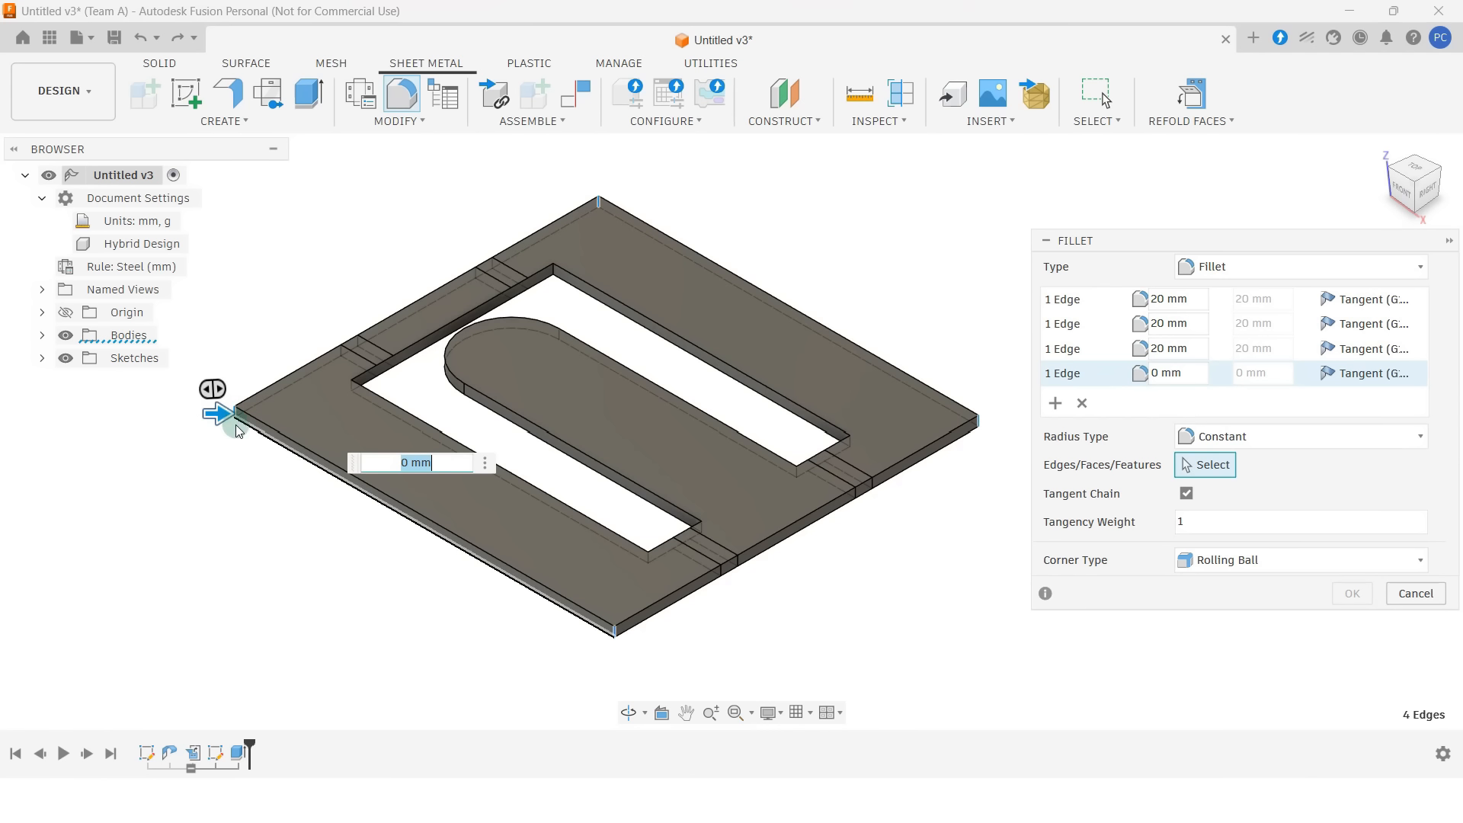
type("20")
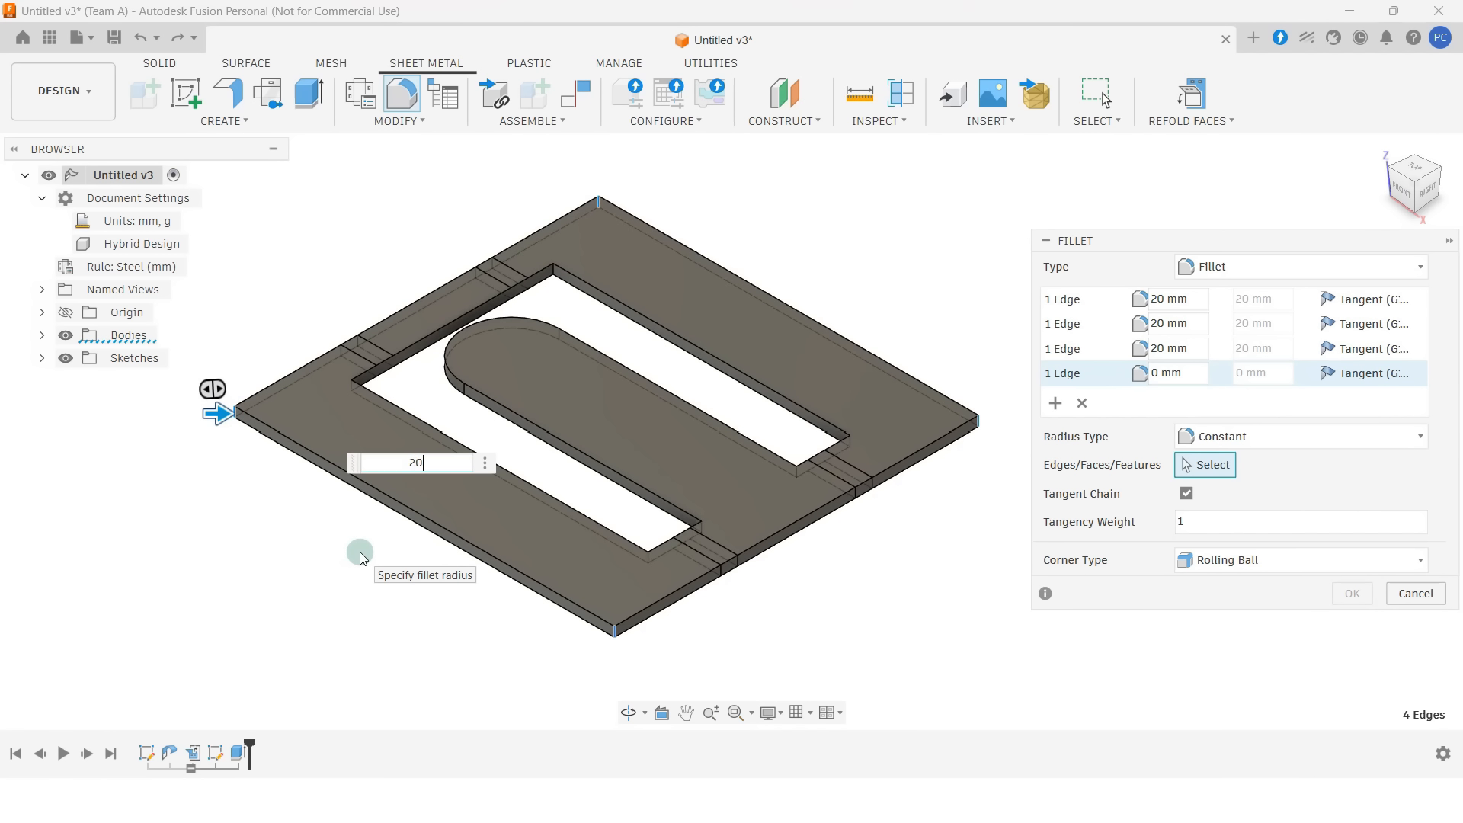
key("Return")
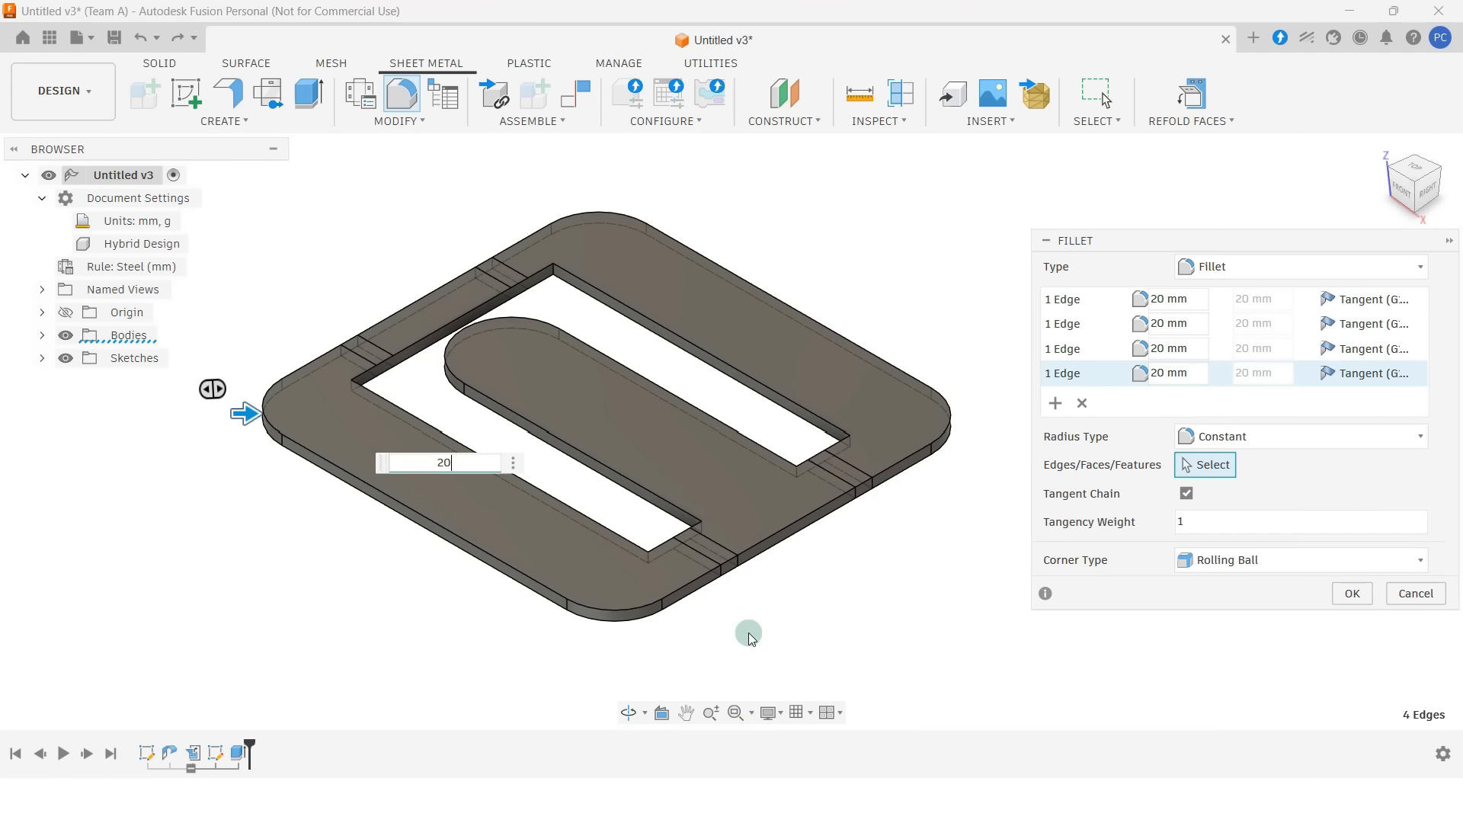
left_click(1353, 594)
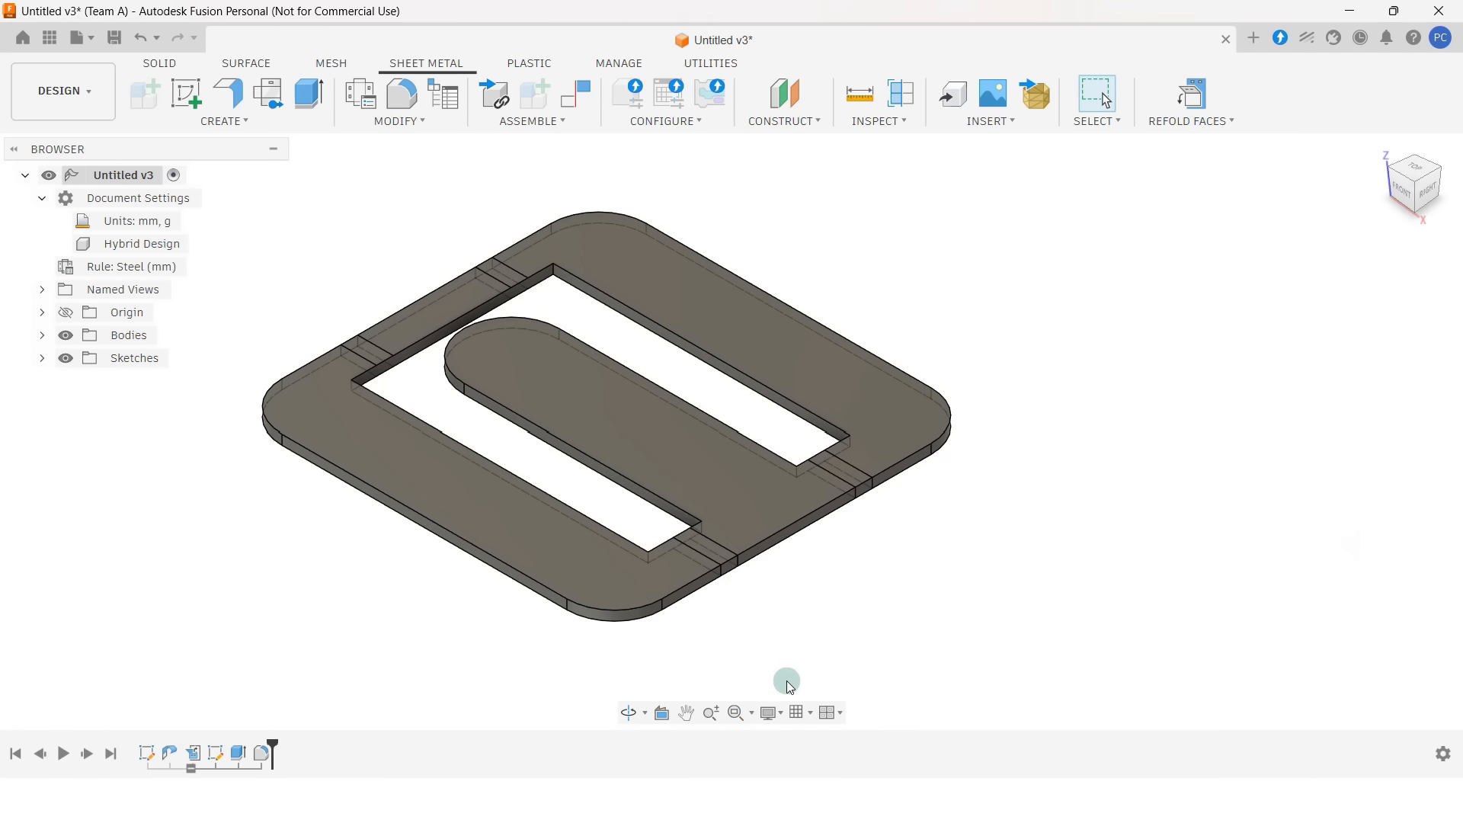
- Change the visual style to Shaded with Visible Edges Only
left_click(782, 712)
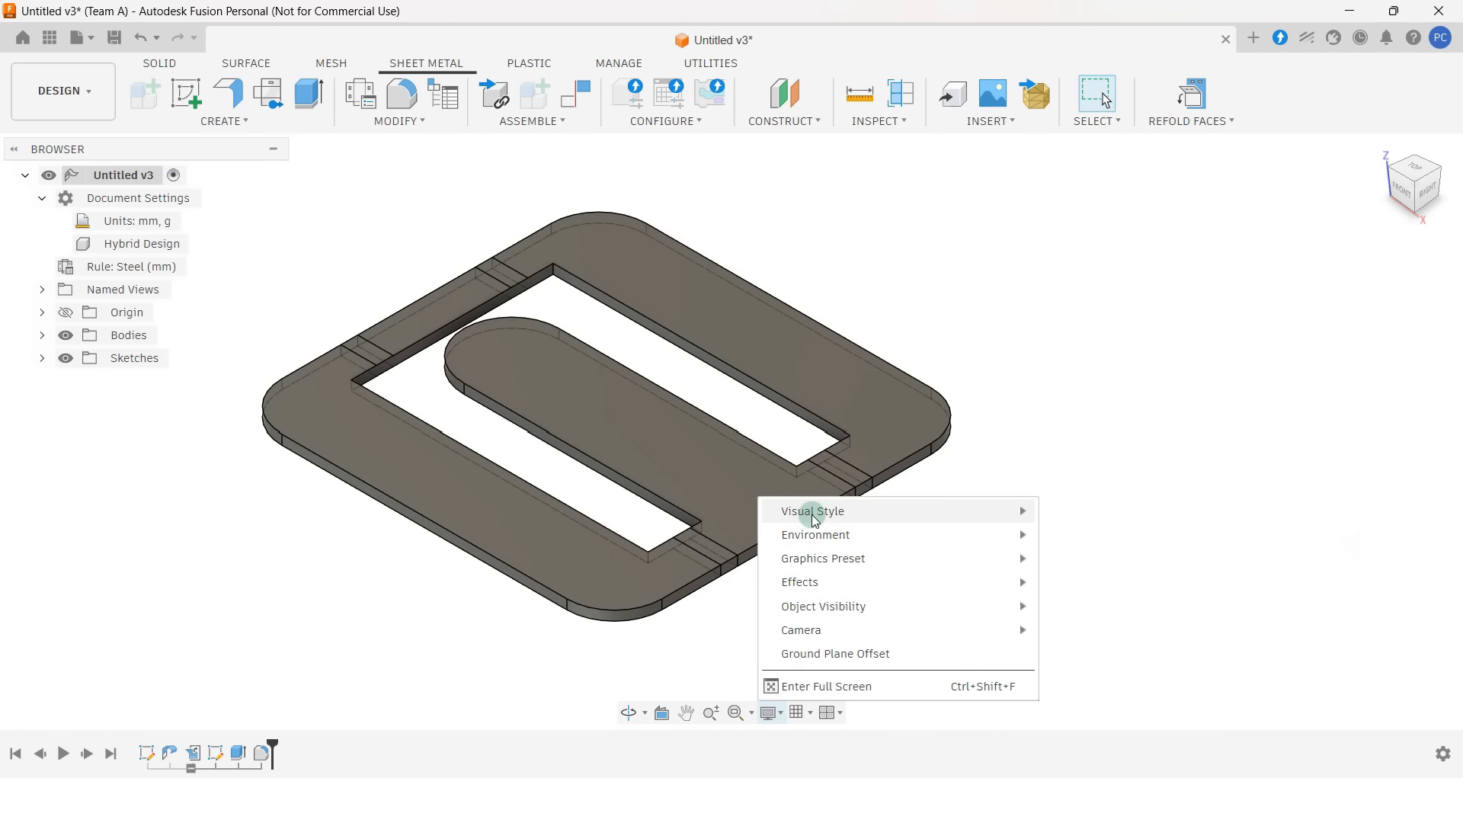
mouse_move(831, 517)
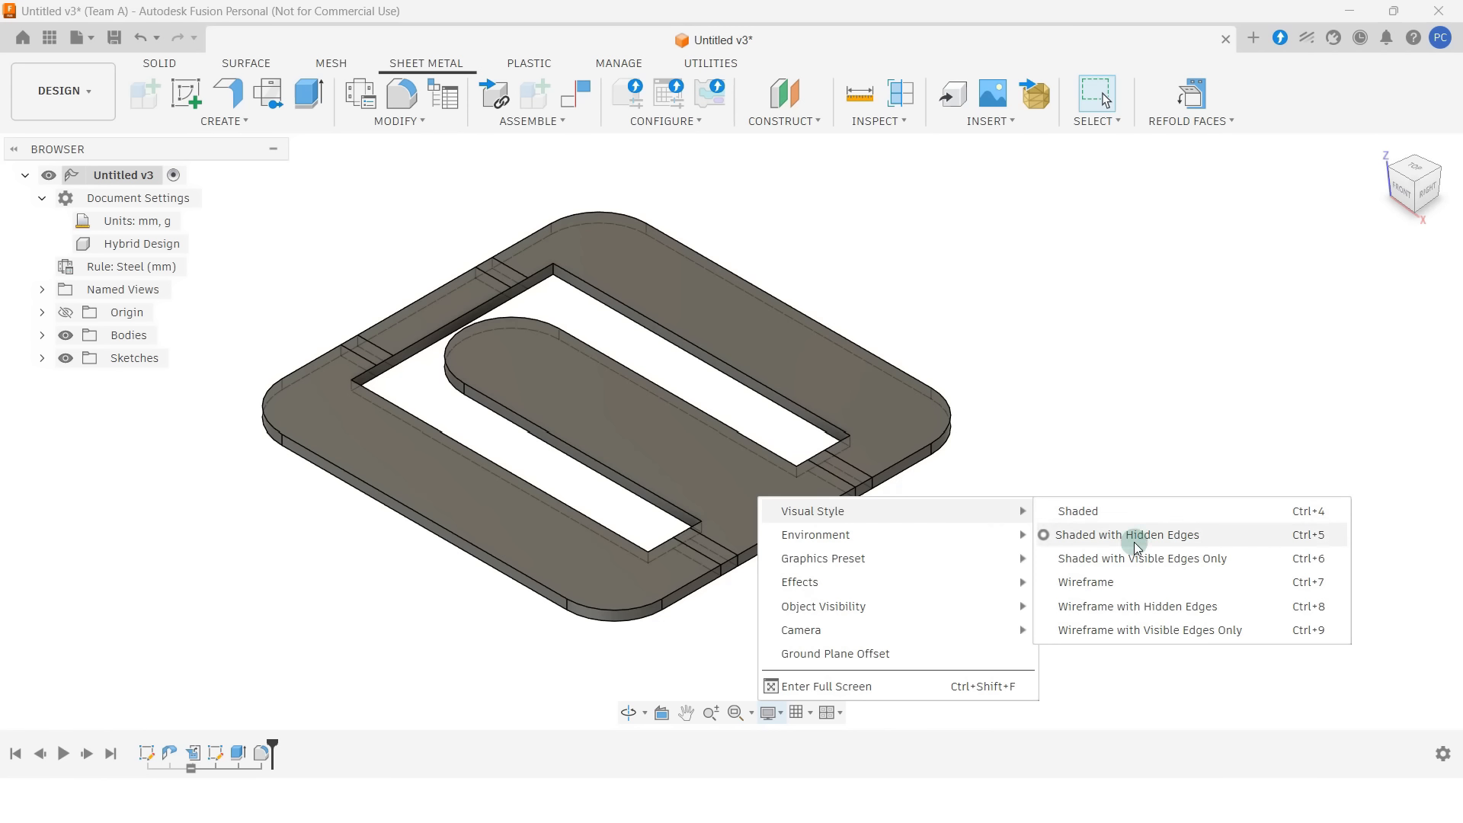
left_click(1248, 565)
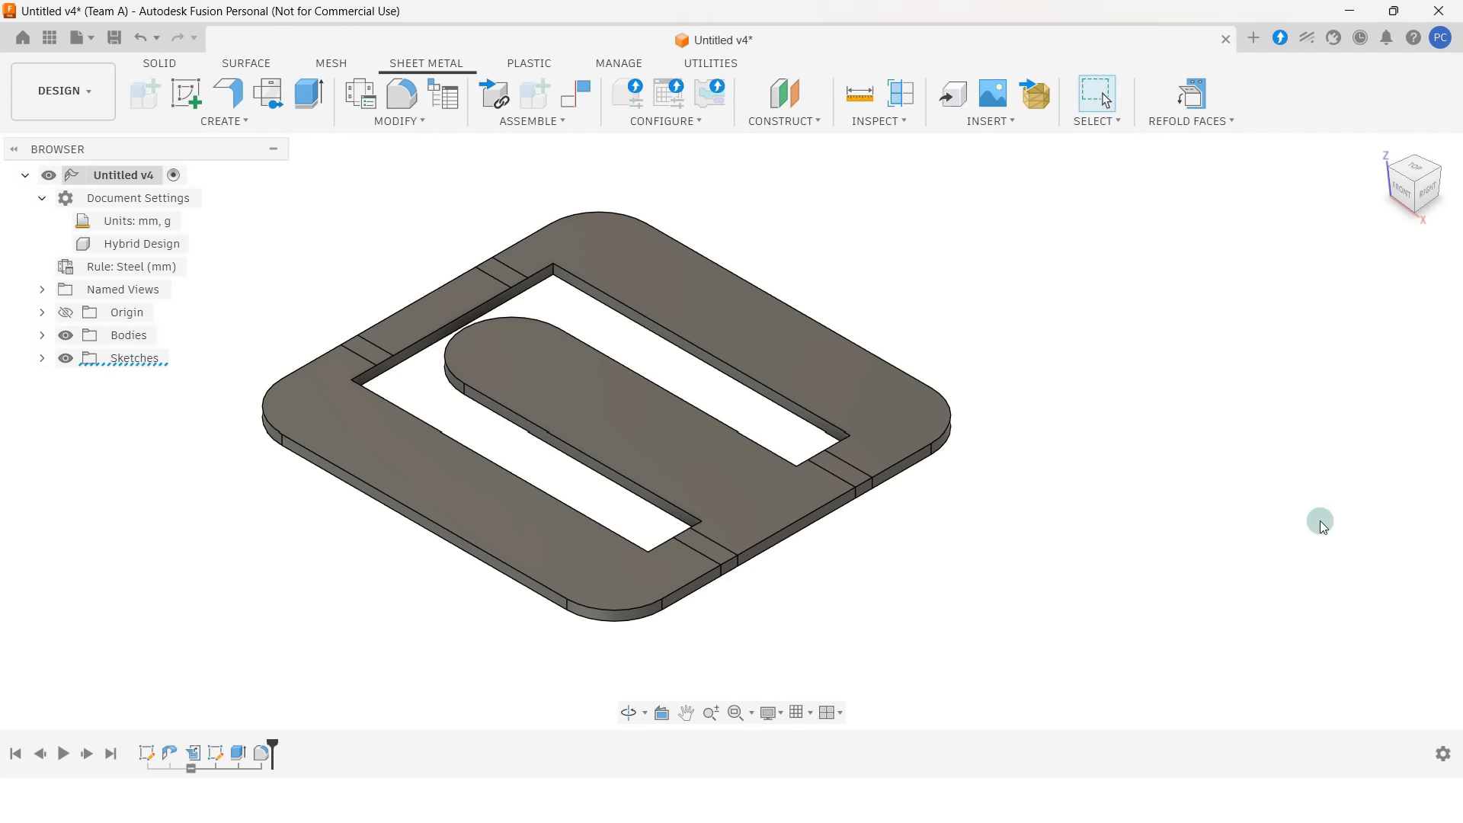
- Create a new sketch on the top face of the rounded tongue
left_click(746, 467)
right_click(1067, 366)
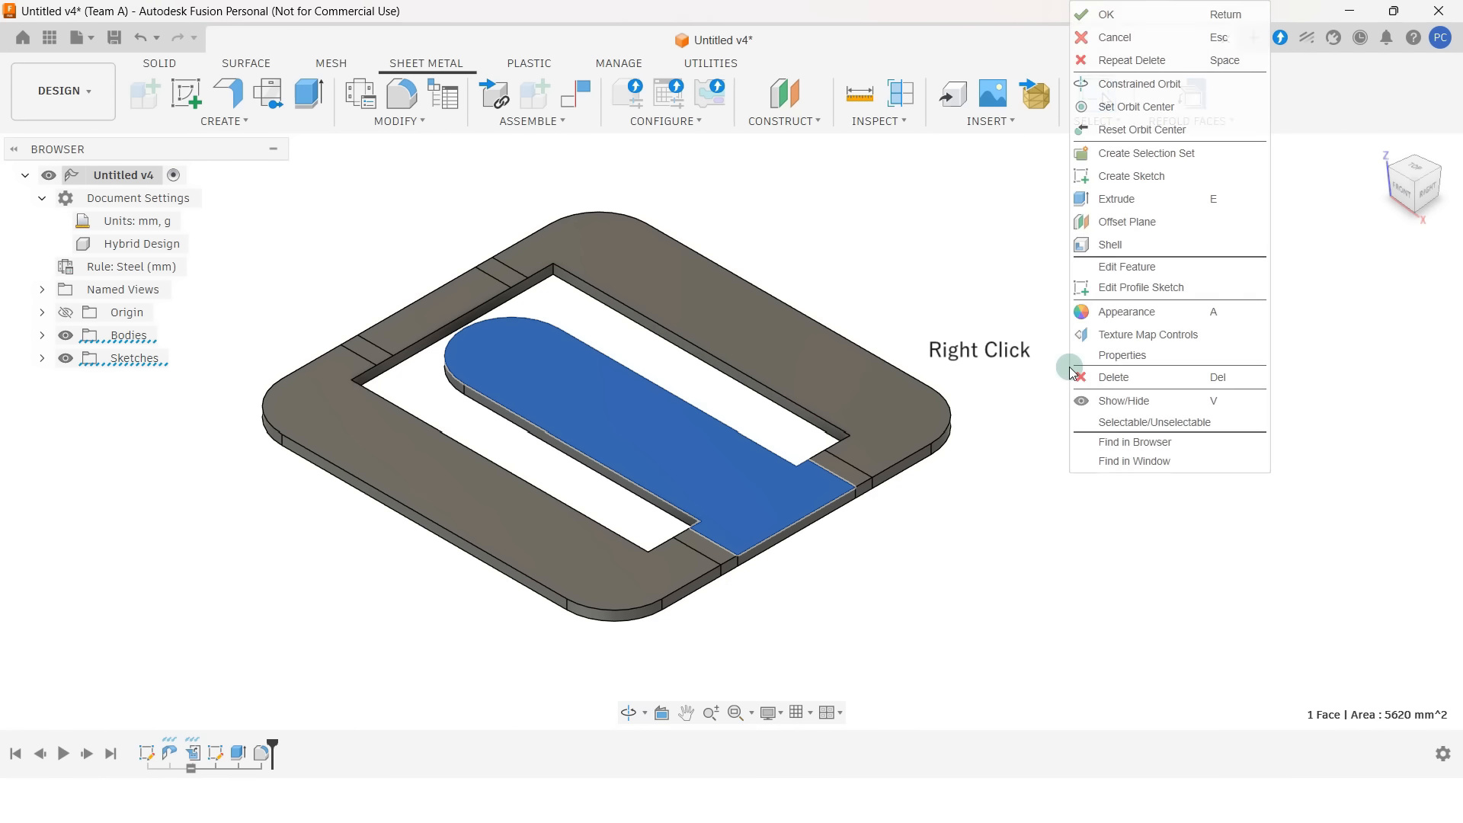
left_click(1174, 179)
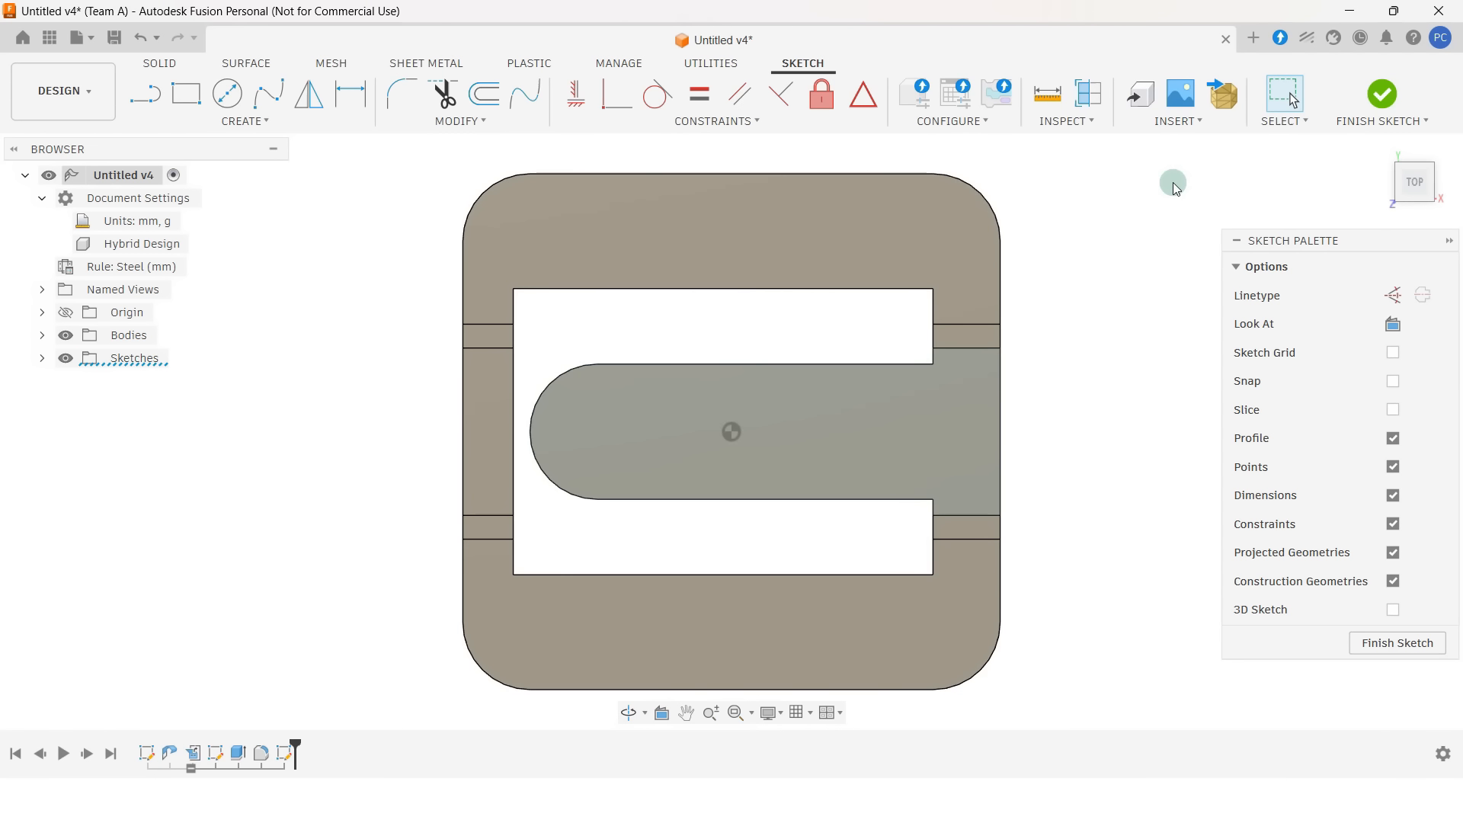
scroll(1082, 432, "down", 2)
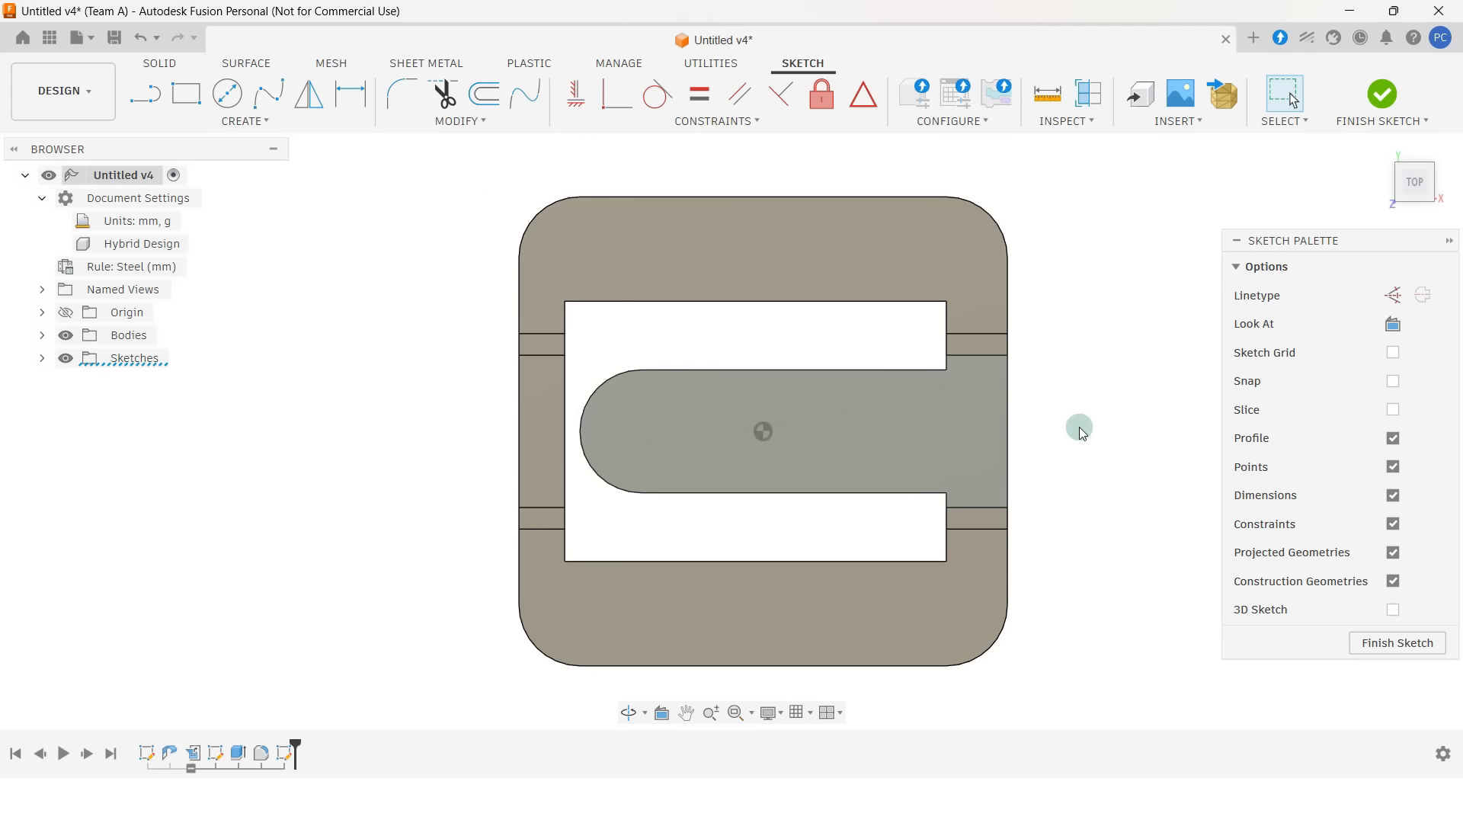
scroll(1081, 427, "down", 1)
mouse_move(1080, 427)
middle_mouse_down()
mouse_move(1004, 396)
mouse_move(983, 408)
middle_mouse_up()
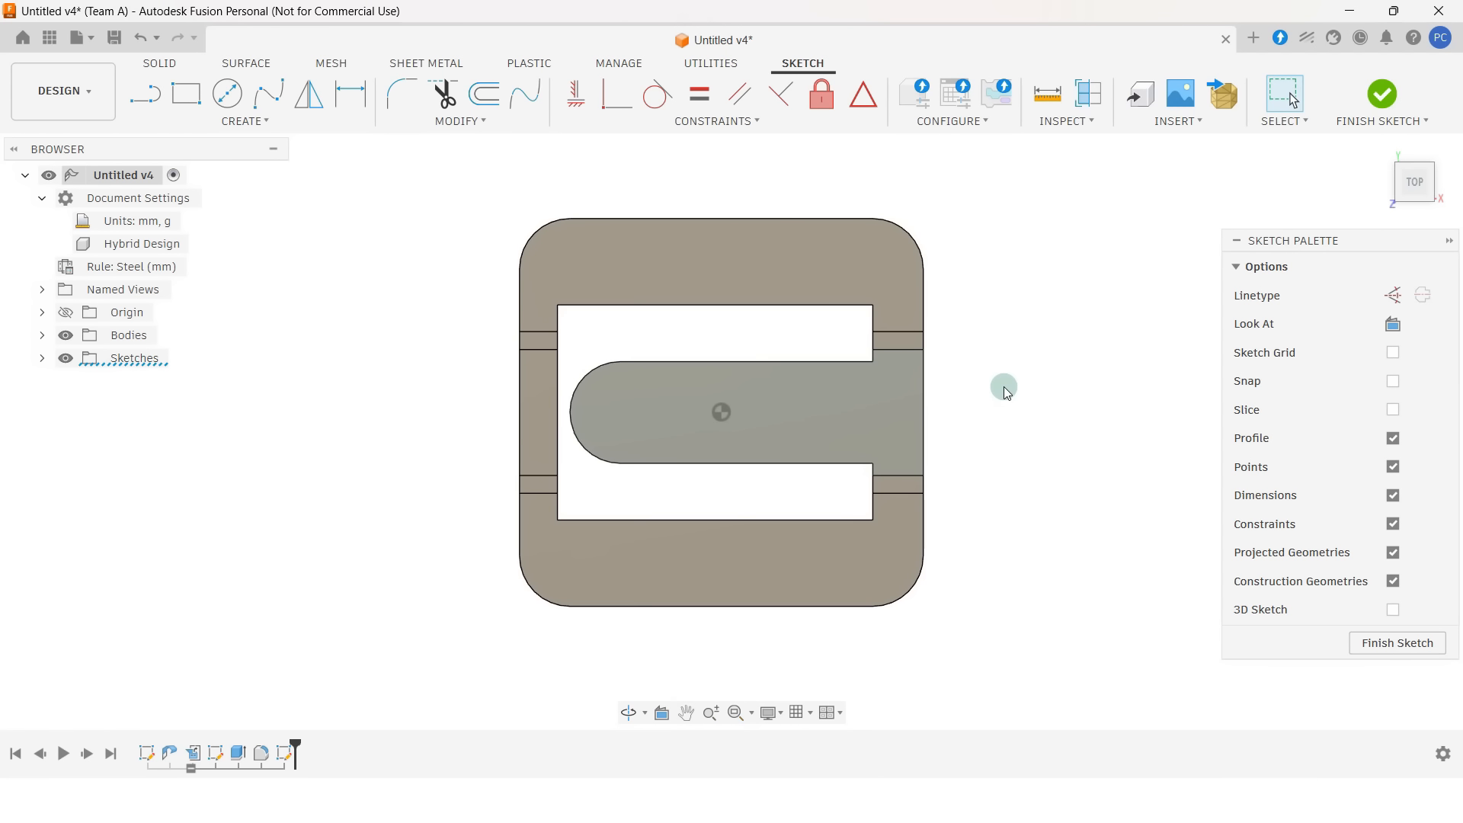
- Draw a center rectangle from the sketch origin, its corners reaching past the opening's long edges onto the surrounding frame
type("s")
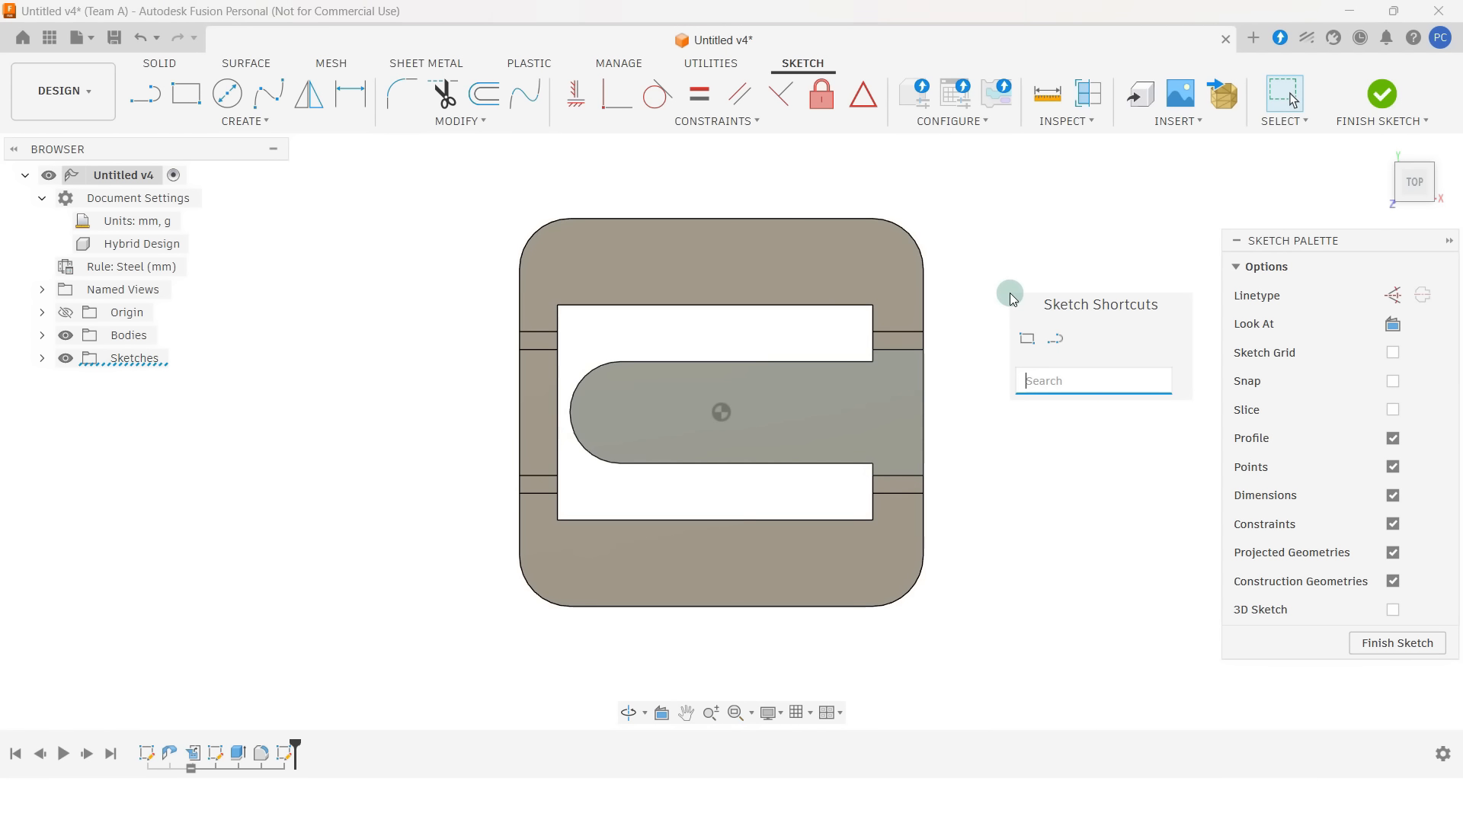
type("re")
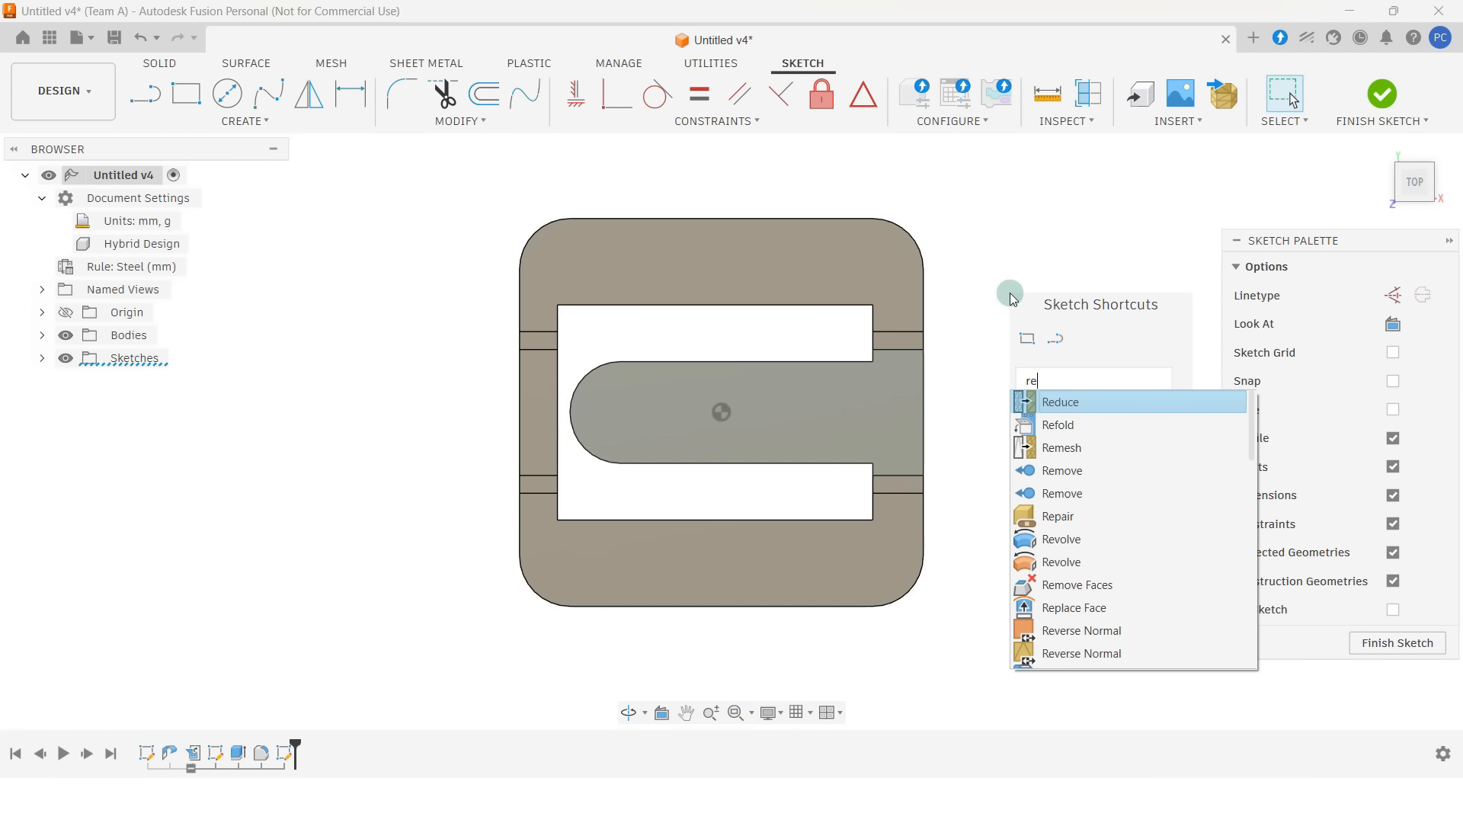
type("c")
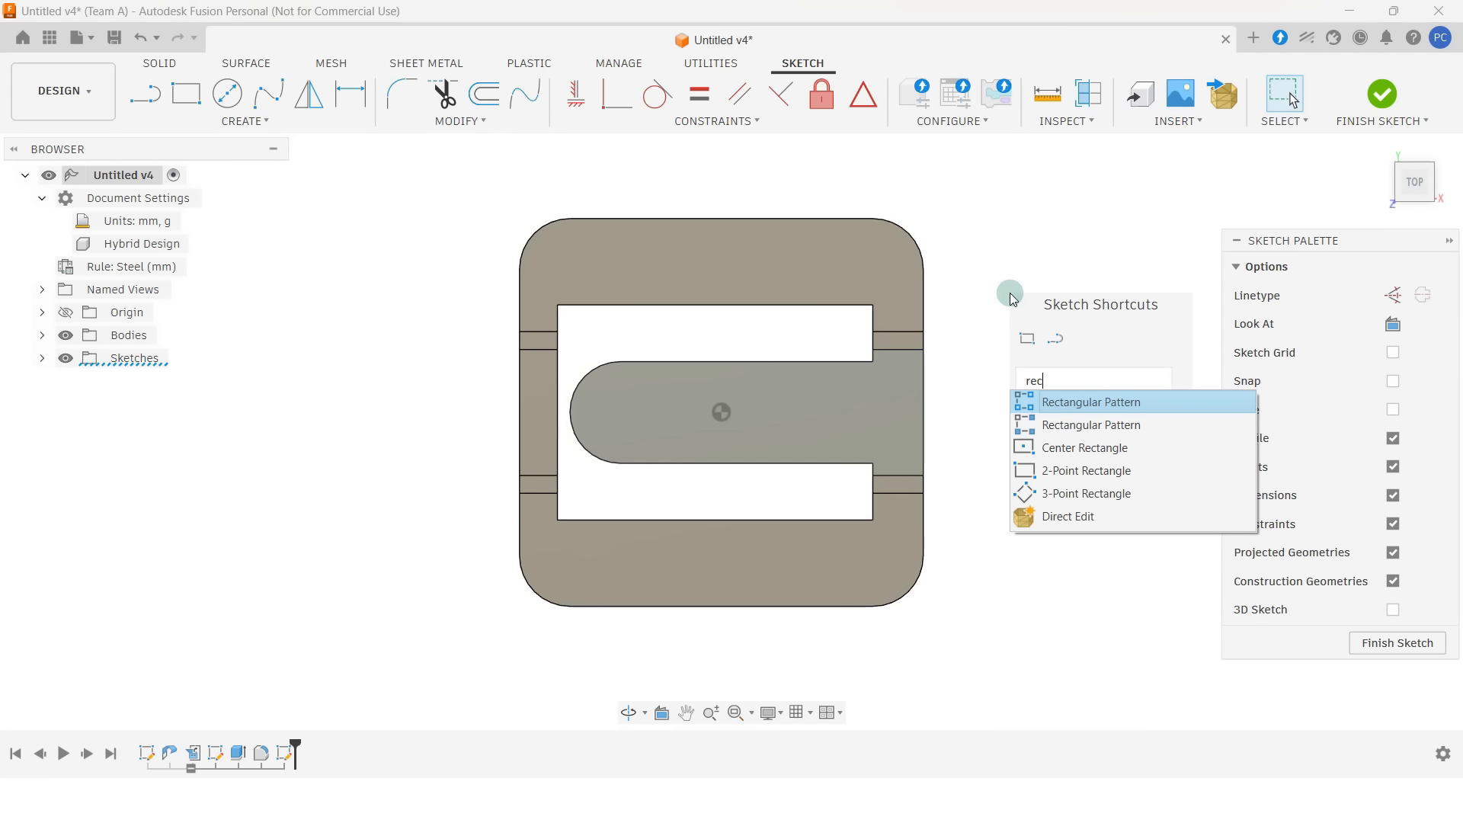
type("t")
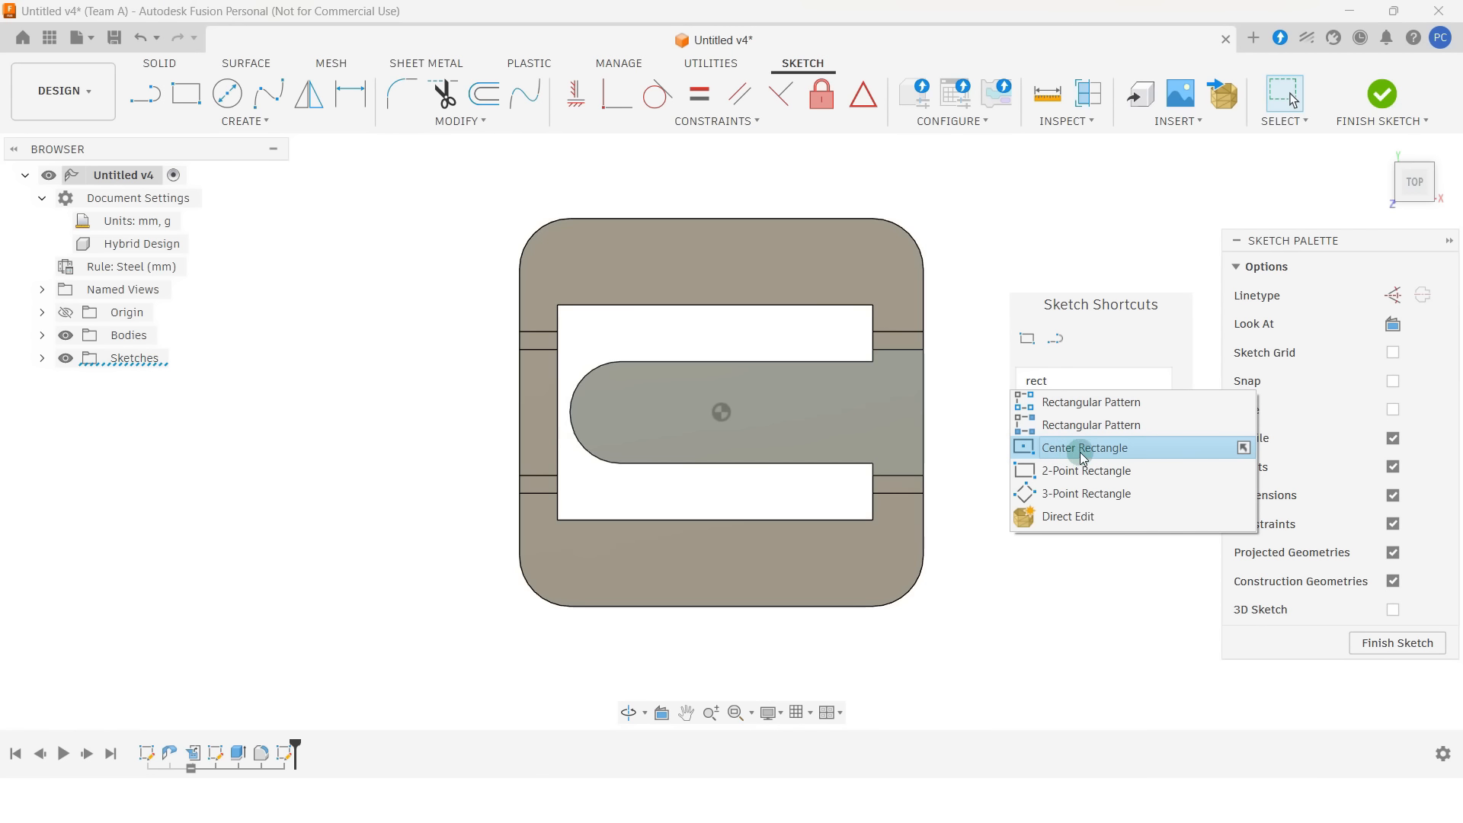
left_click(1136, 450)
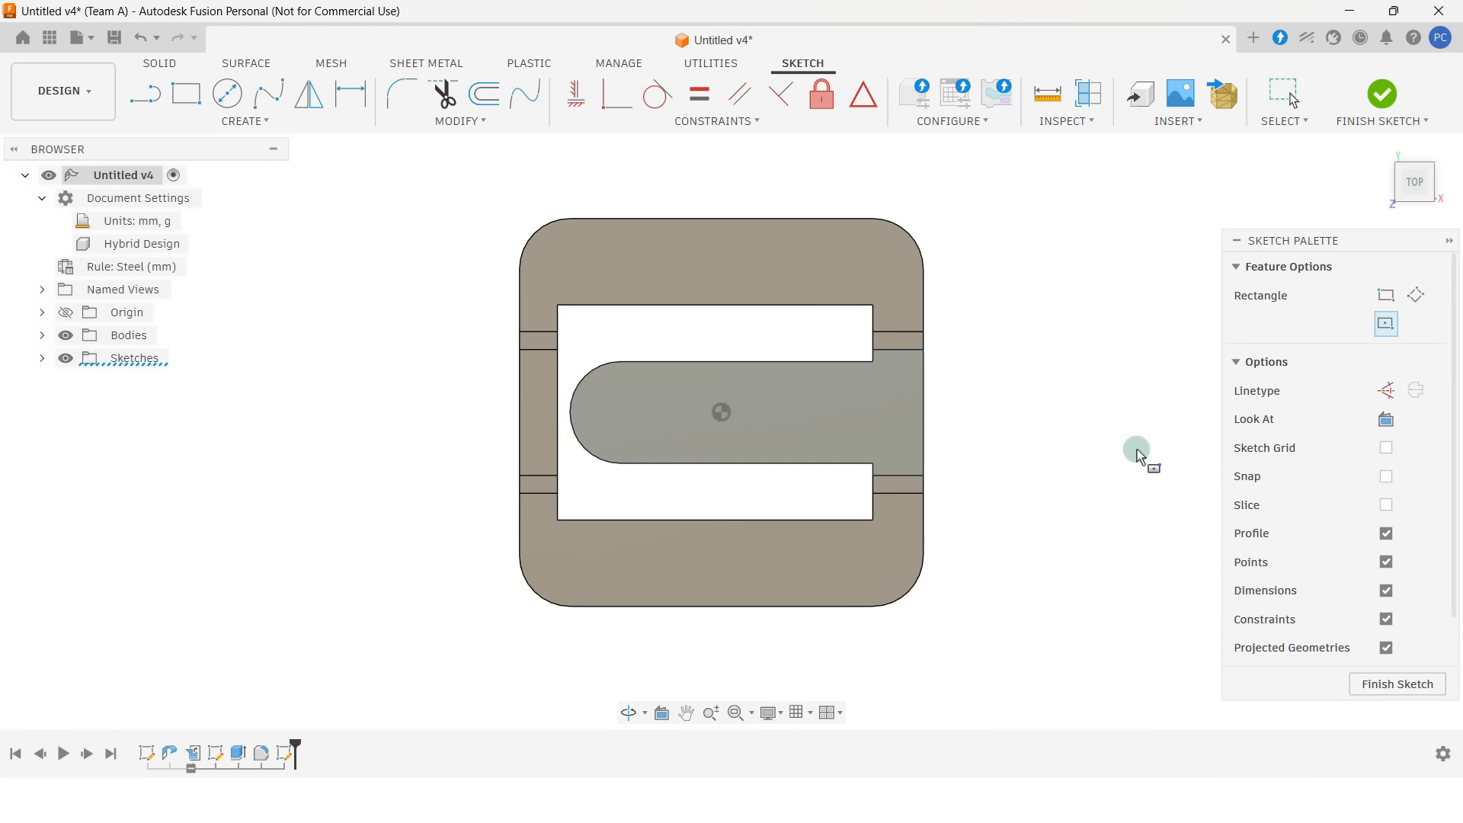
left_click(721, 413)
left_click(860, 560)
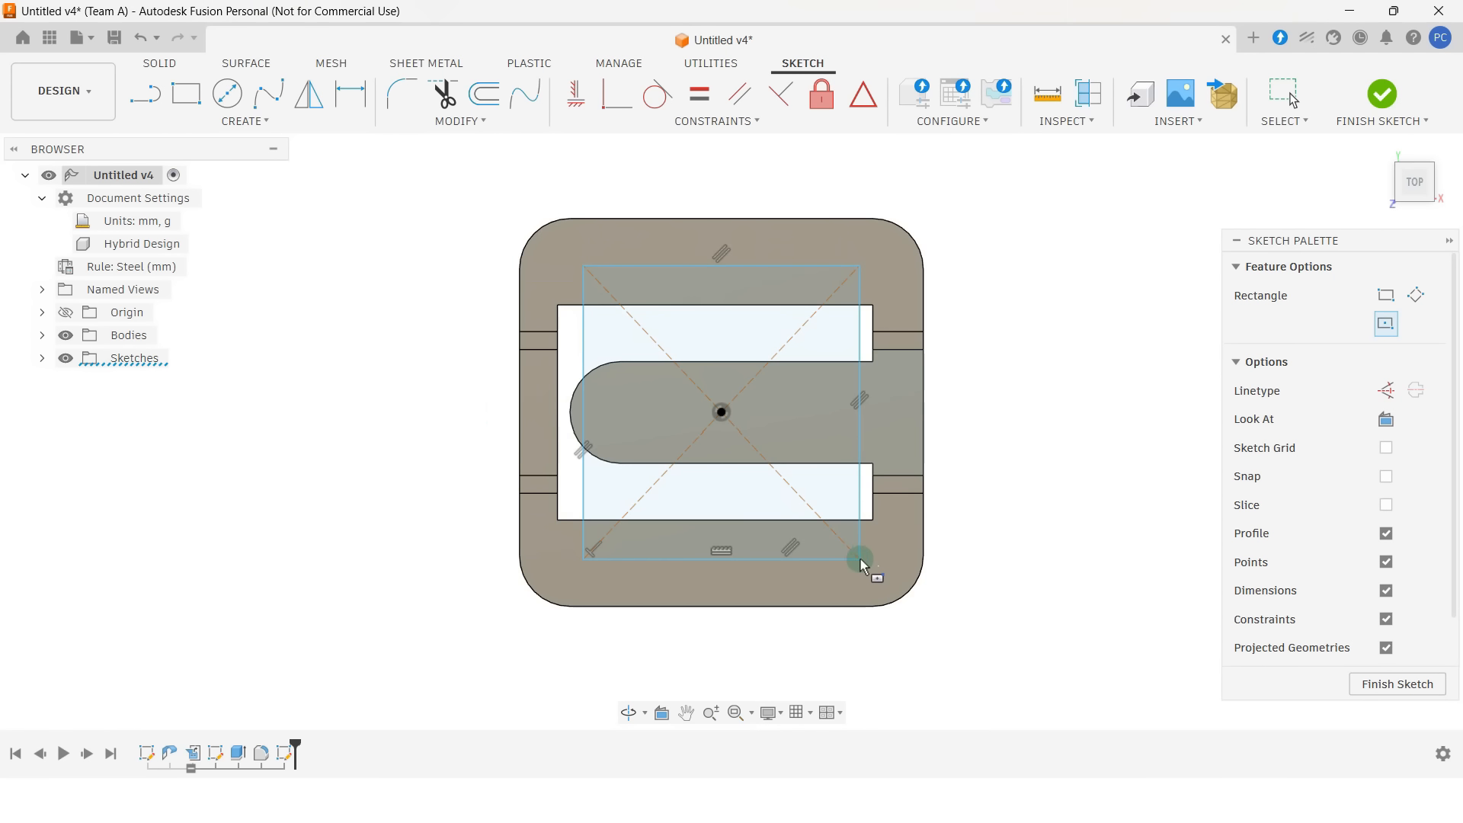
key("Escape")
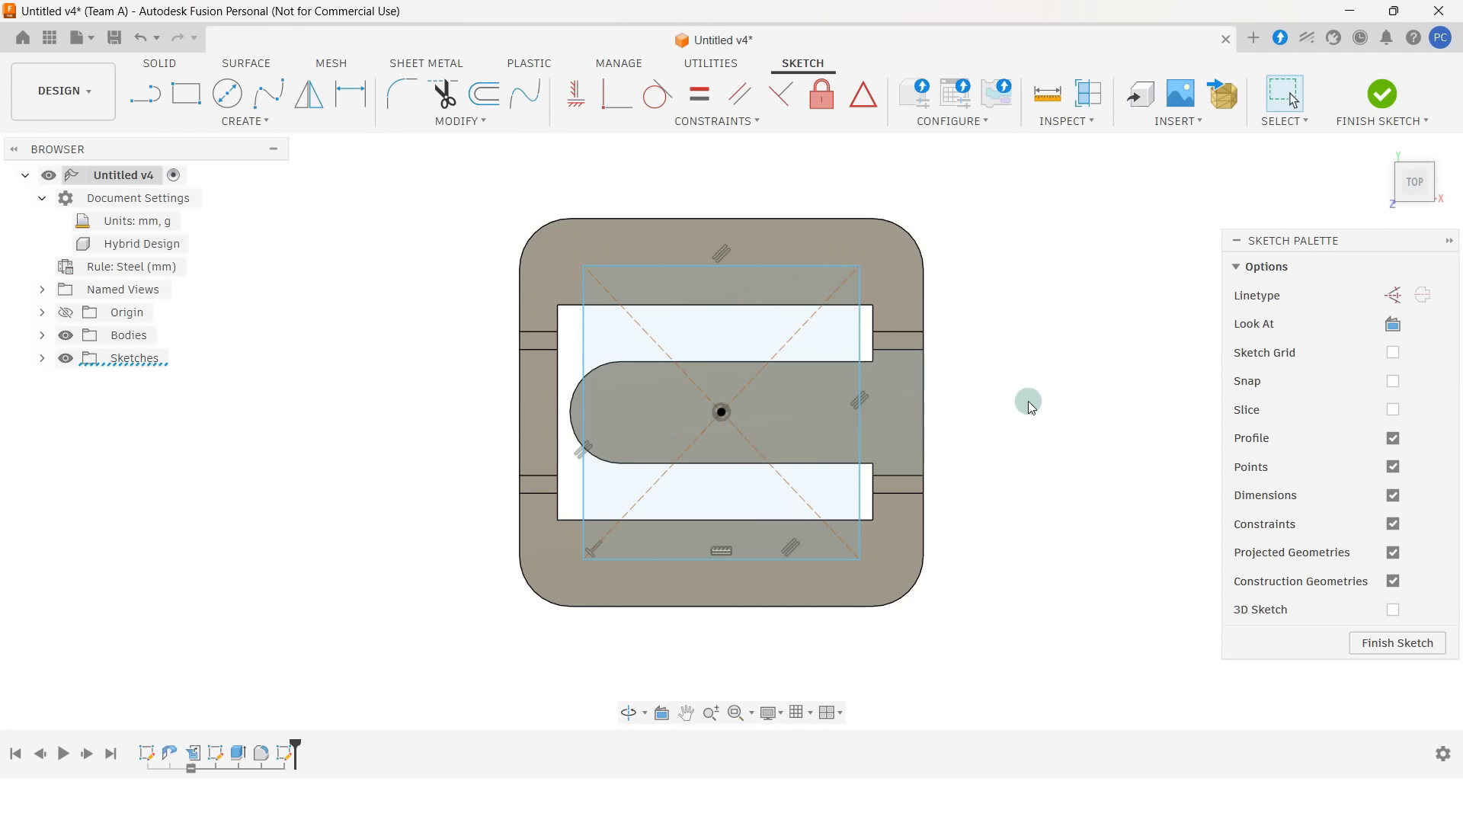
- Hide the sketch constraint symbols and apply an Equal constraint to the rectangle's top and right sides
left_click(1393, 523)
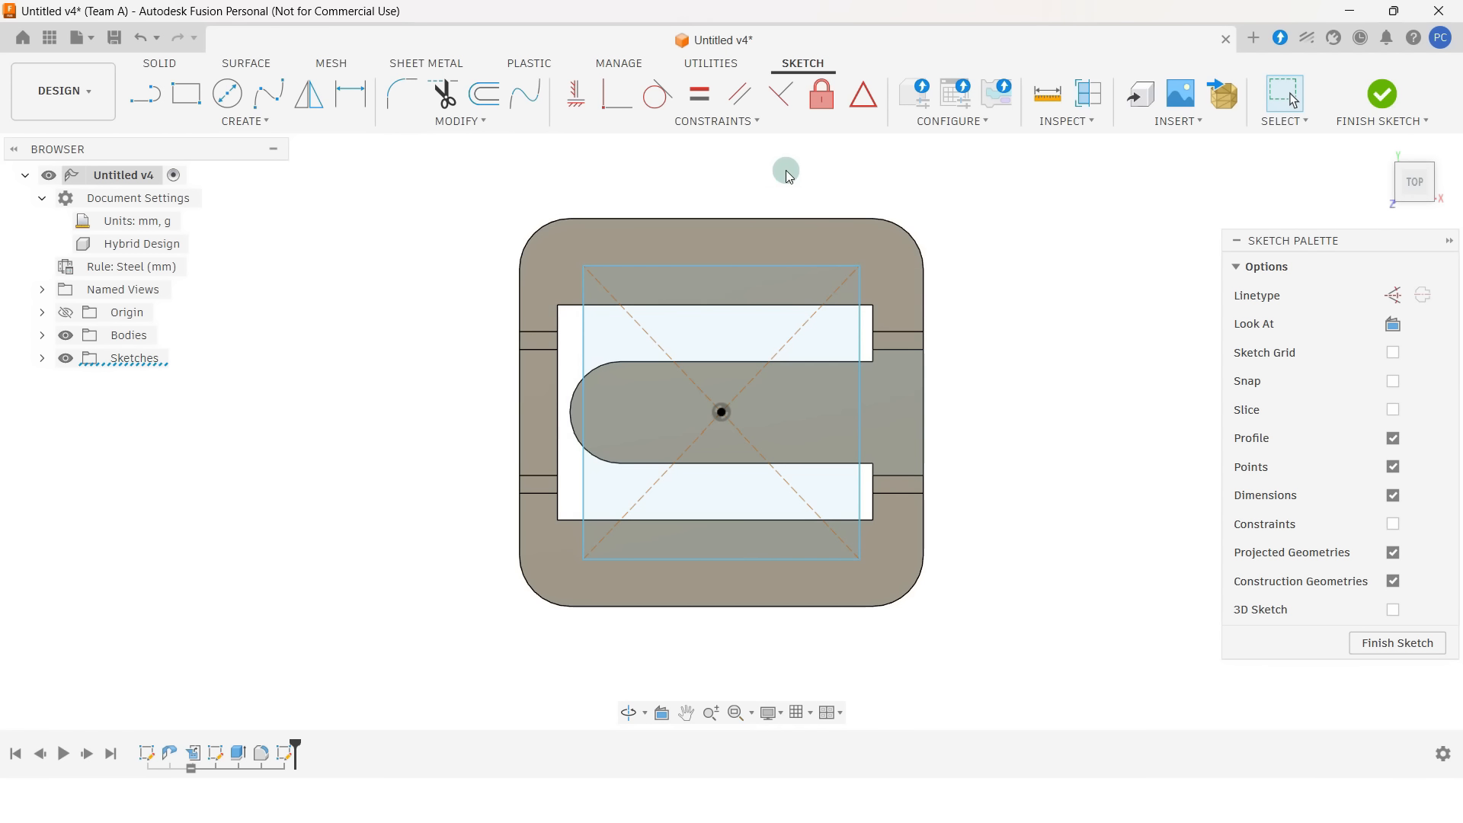
left_click(746, 126)
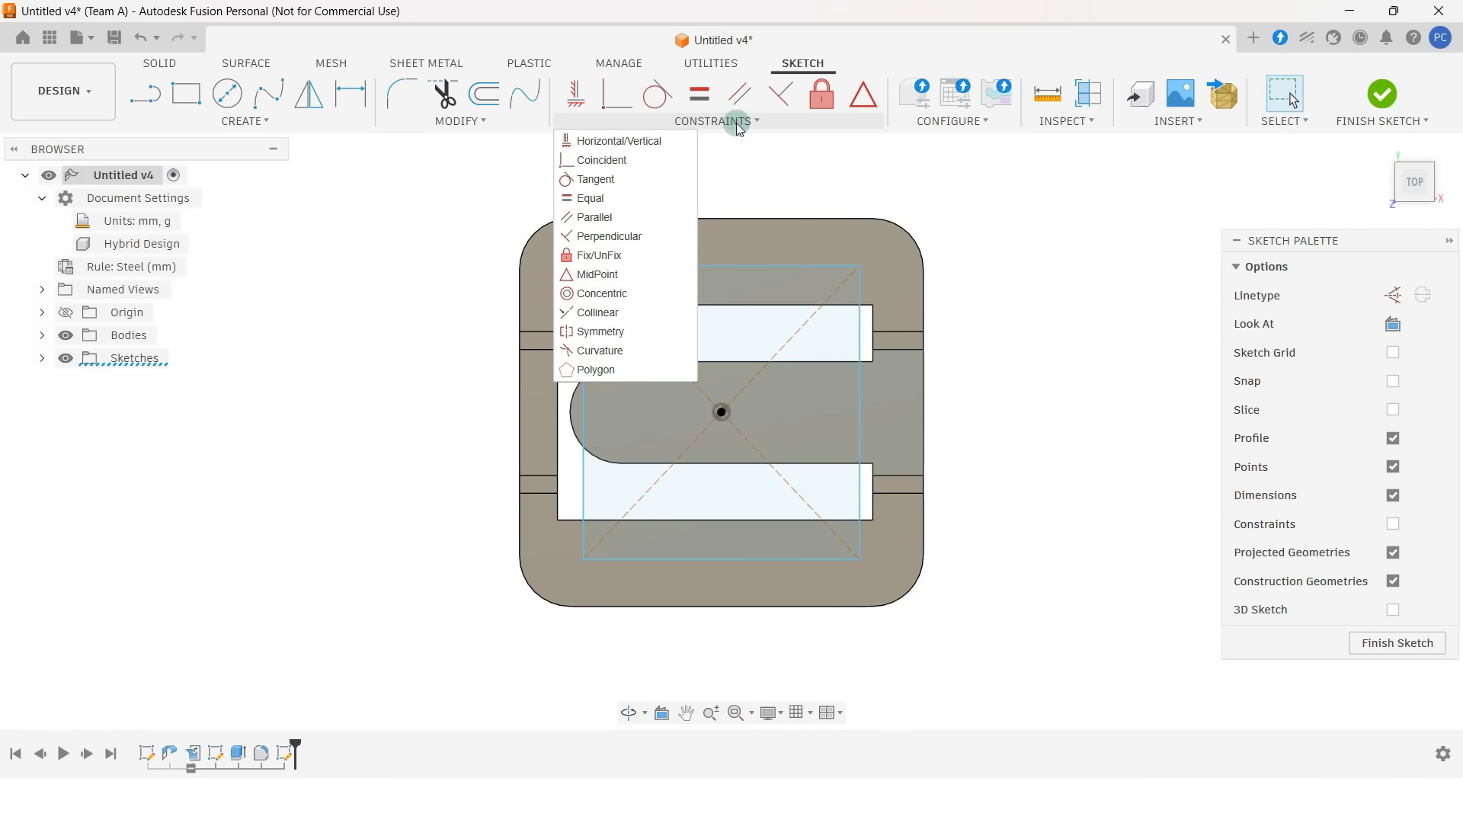
left_click(613, 202)
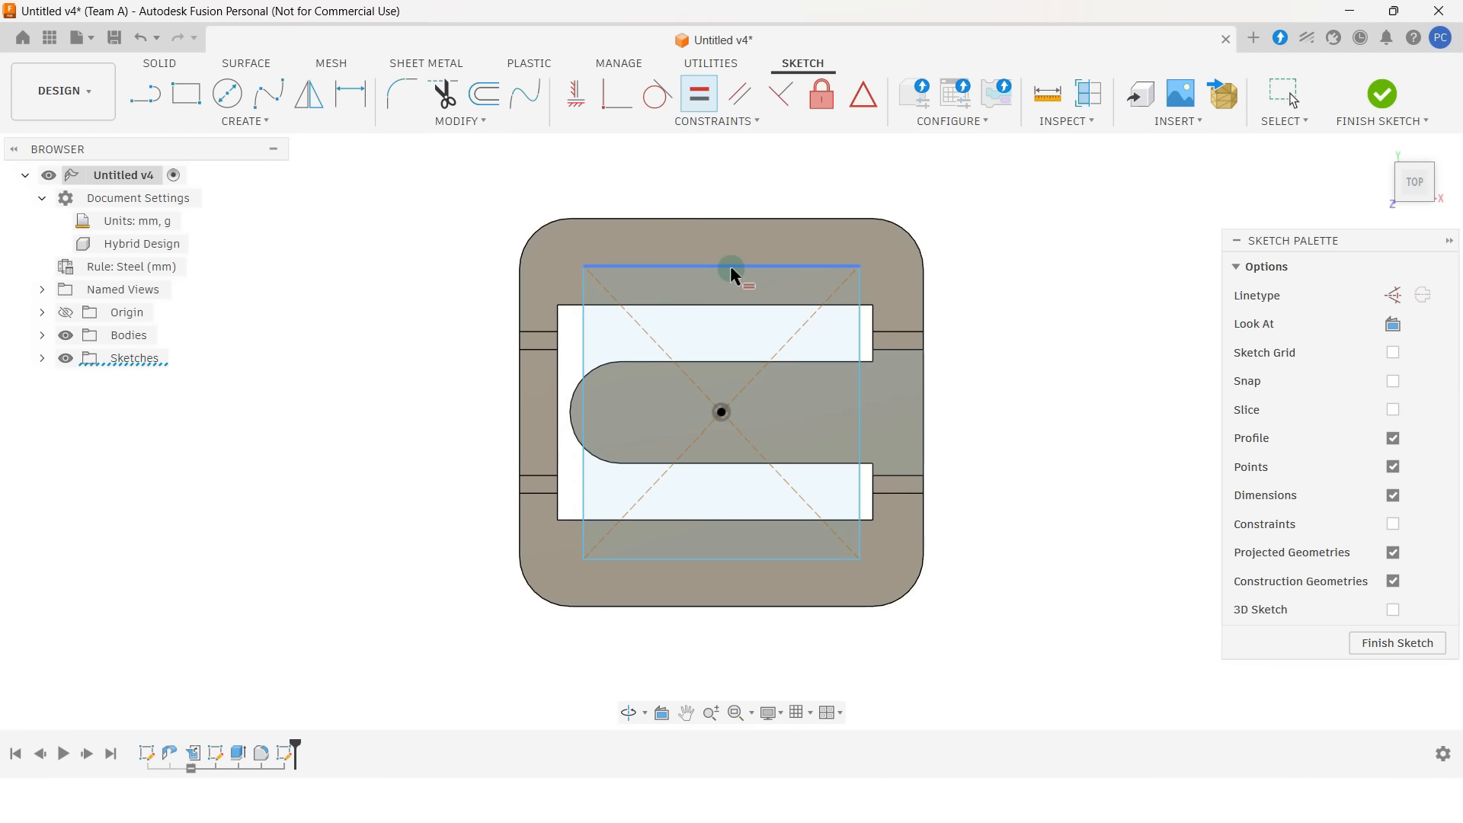
left_click(730, 265)
left_click(857, 335)
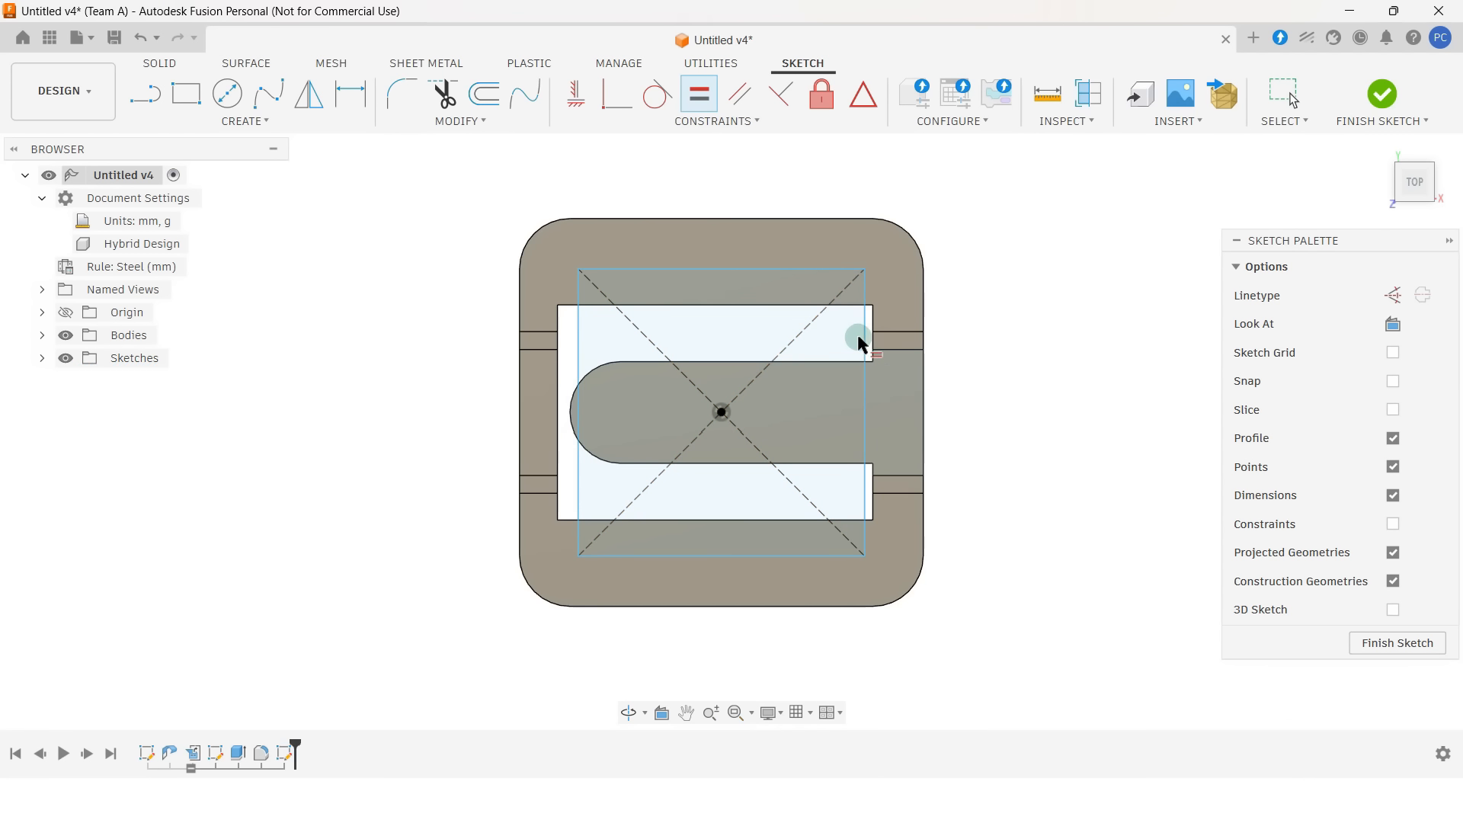
key("Escape")
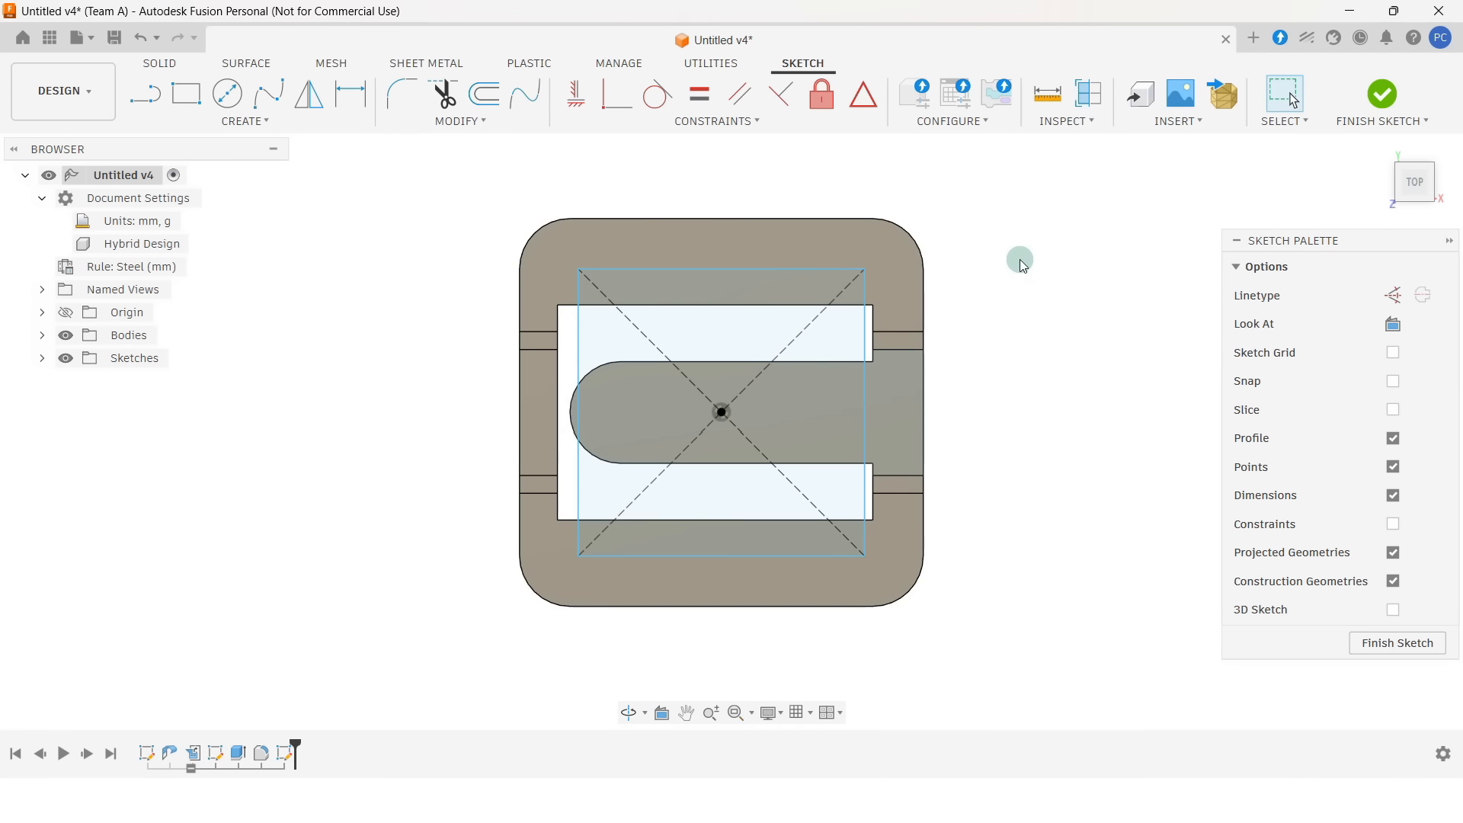
- Dimension the top side of the centered square to 120 mm
key("d")
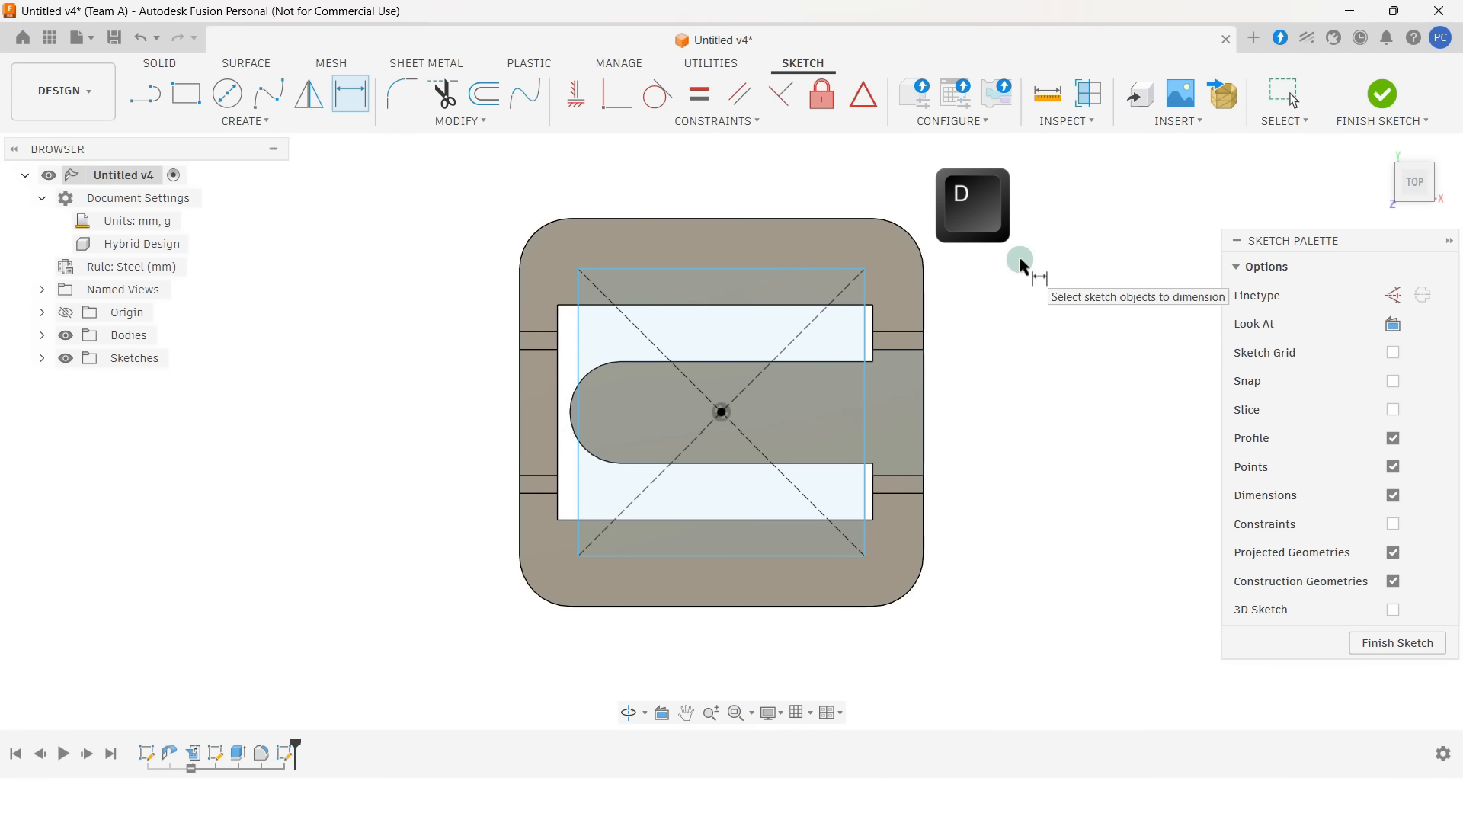
left_click(774, 270)
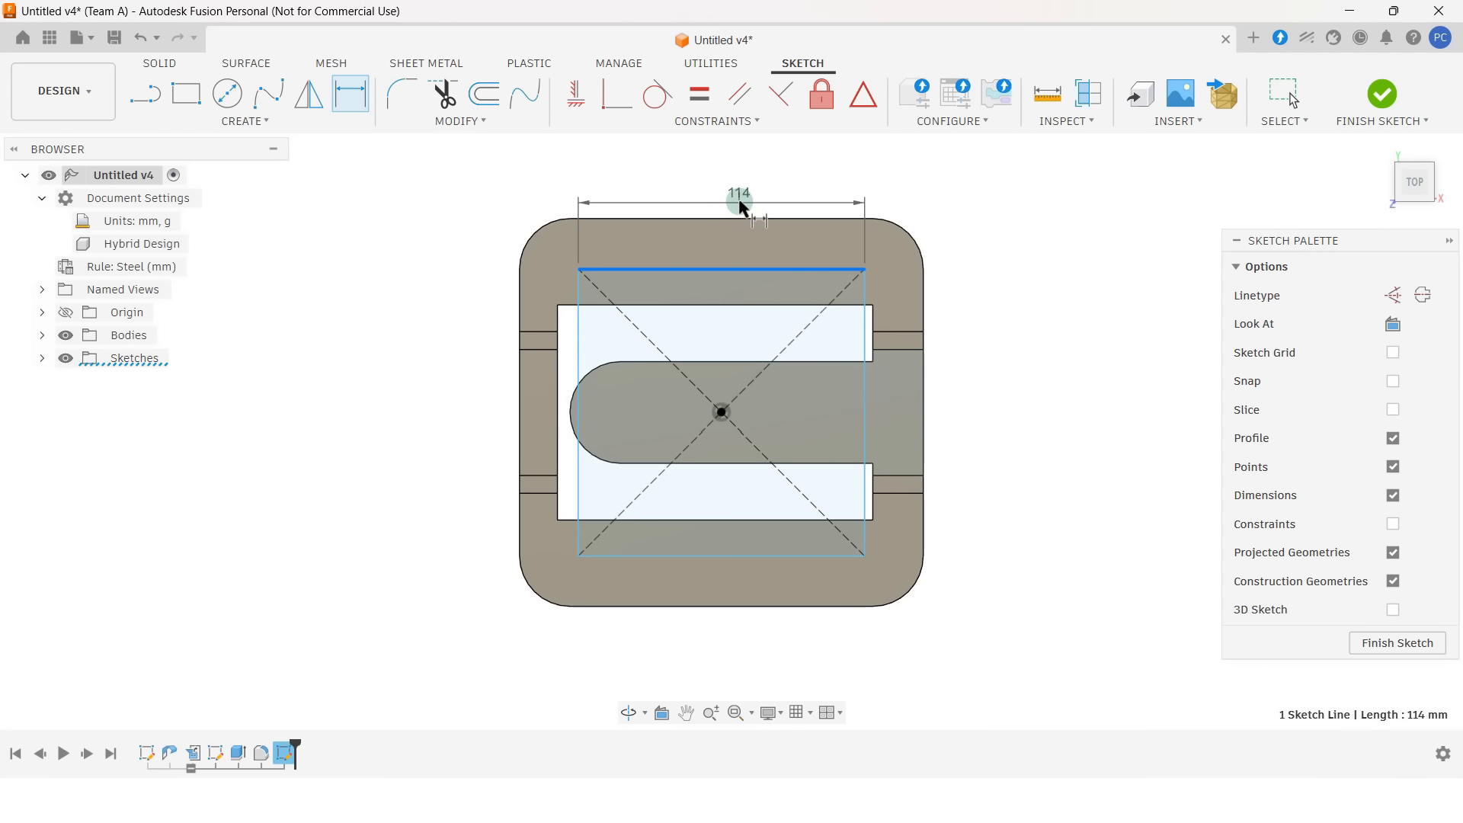
left_click(780, 174)
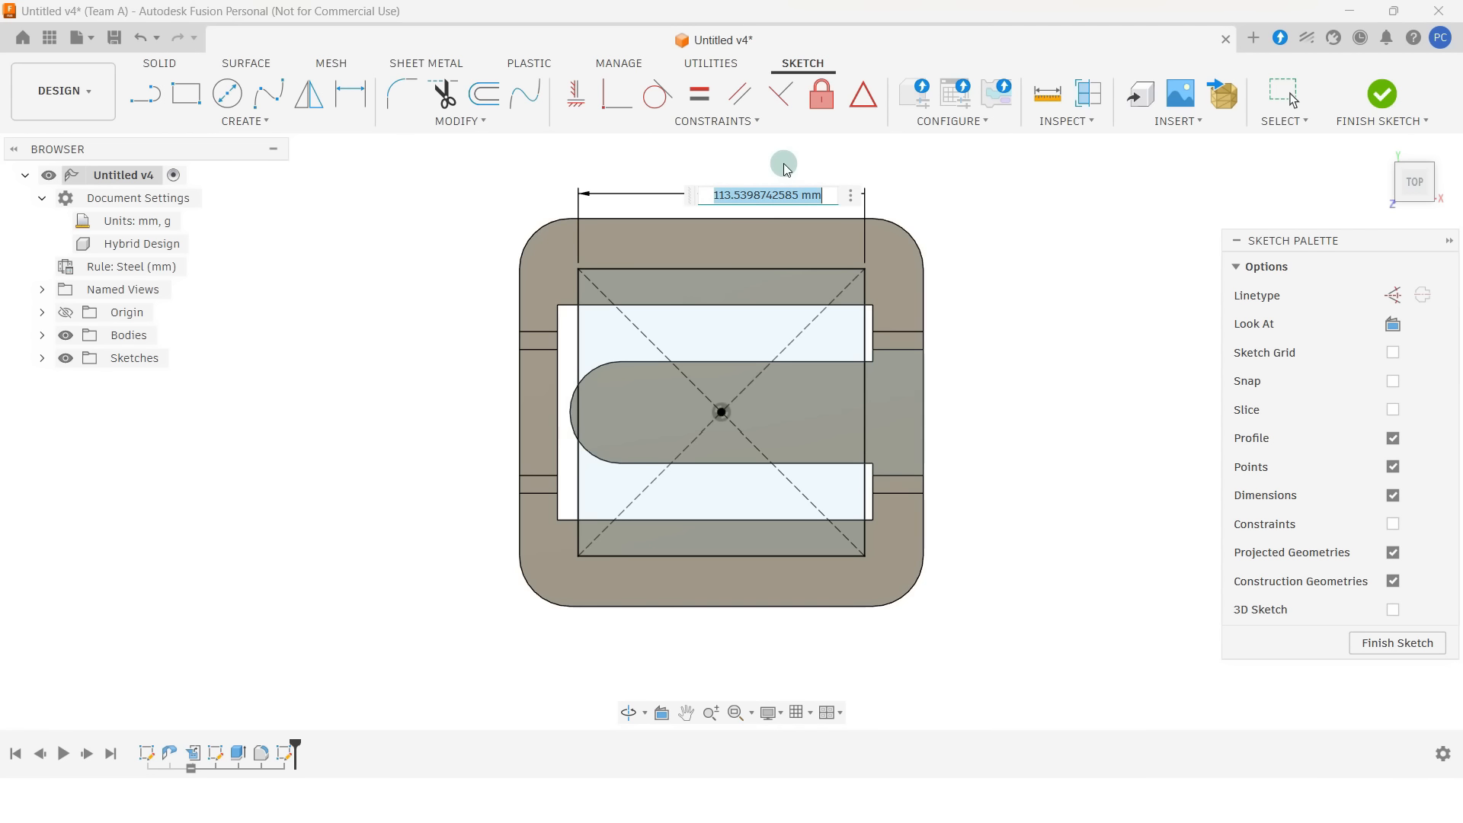
type("120")
key("Return")
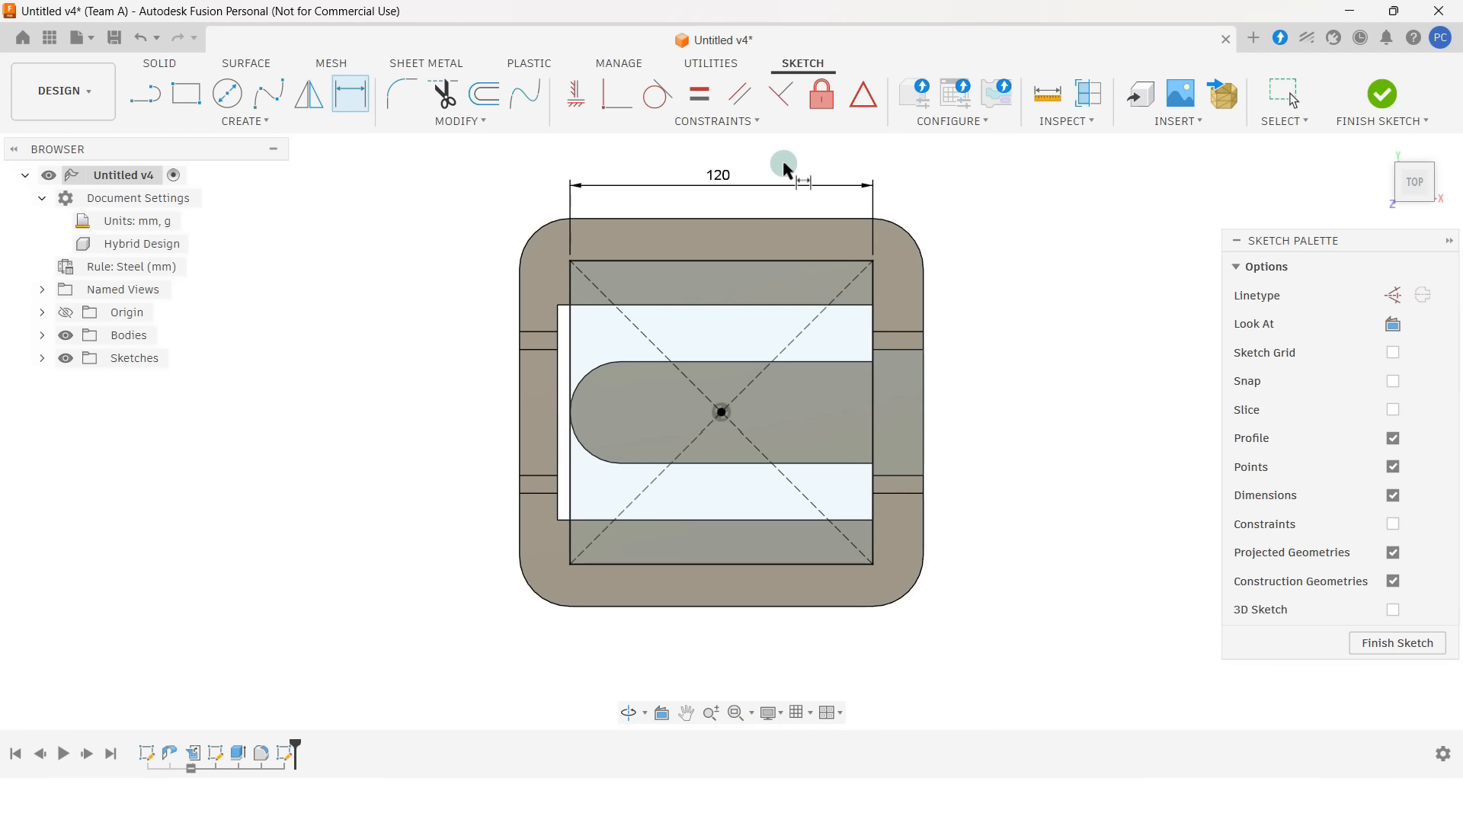
key("Escape")
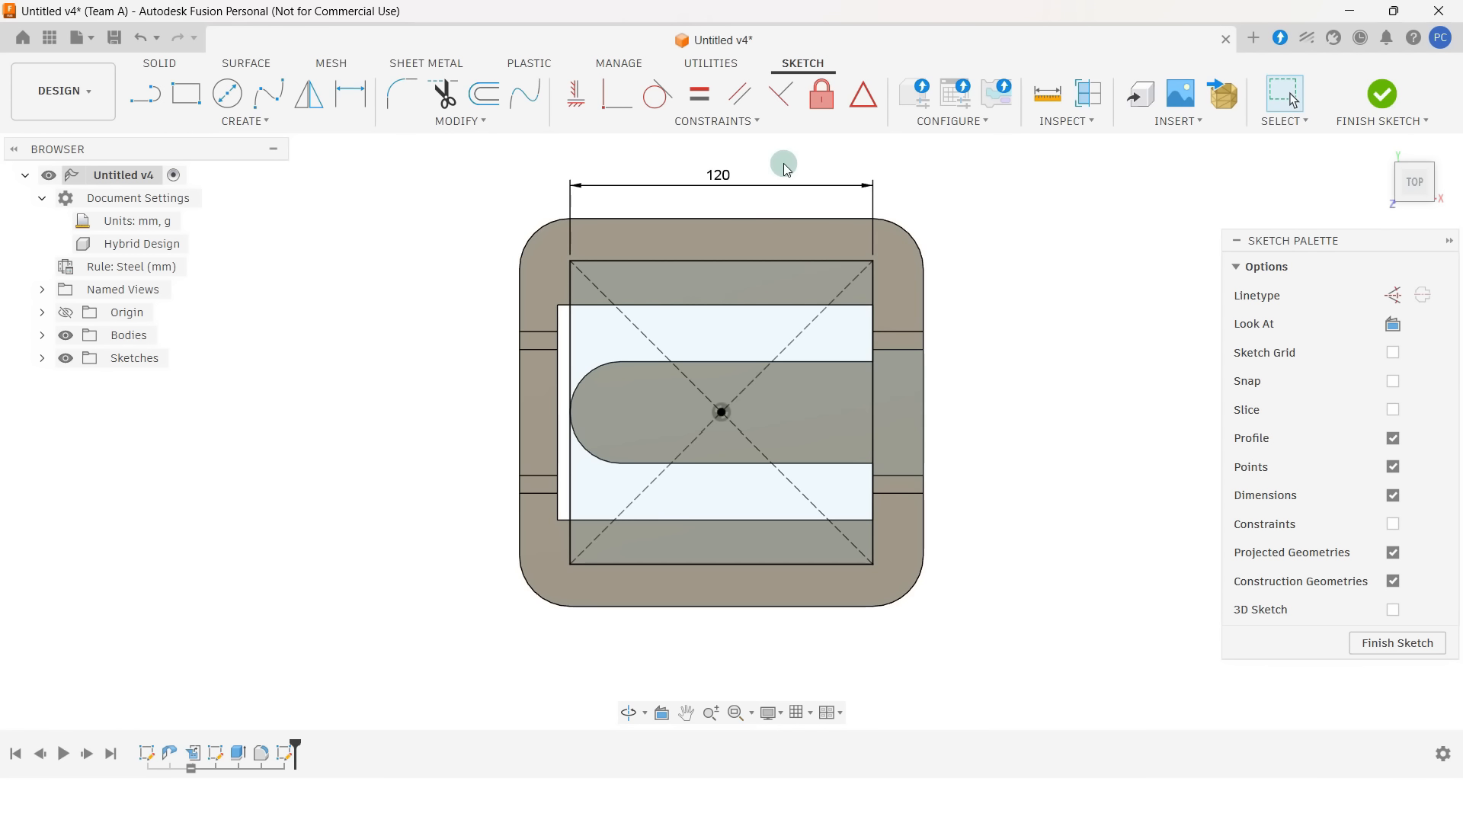
- Convert all four sides of the square to centerlines
left_click(771, 261)
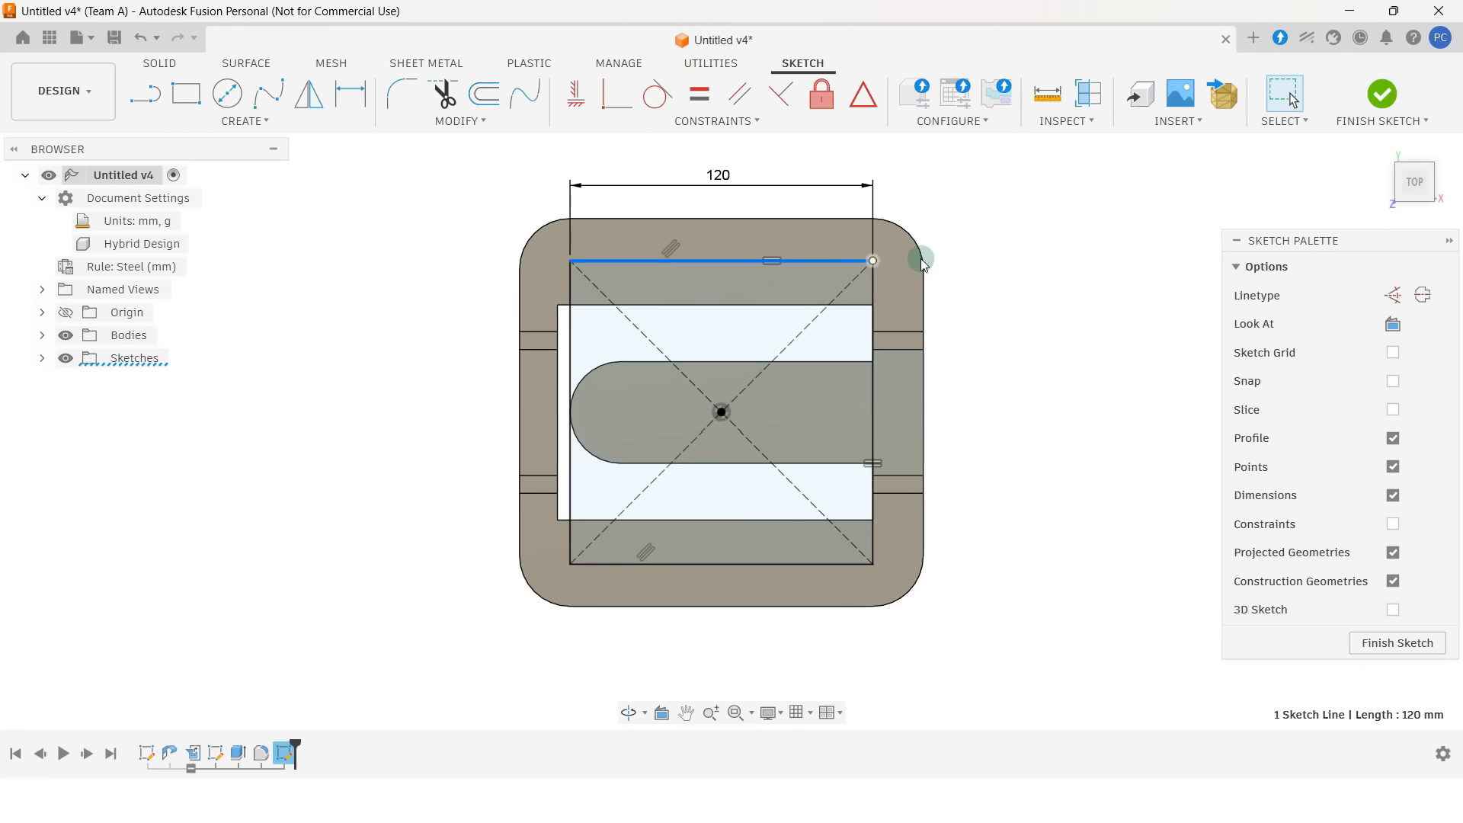
left_click(1423, 295)
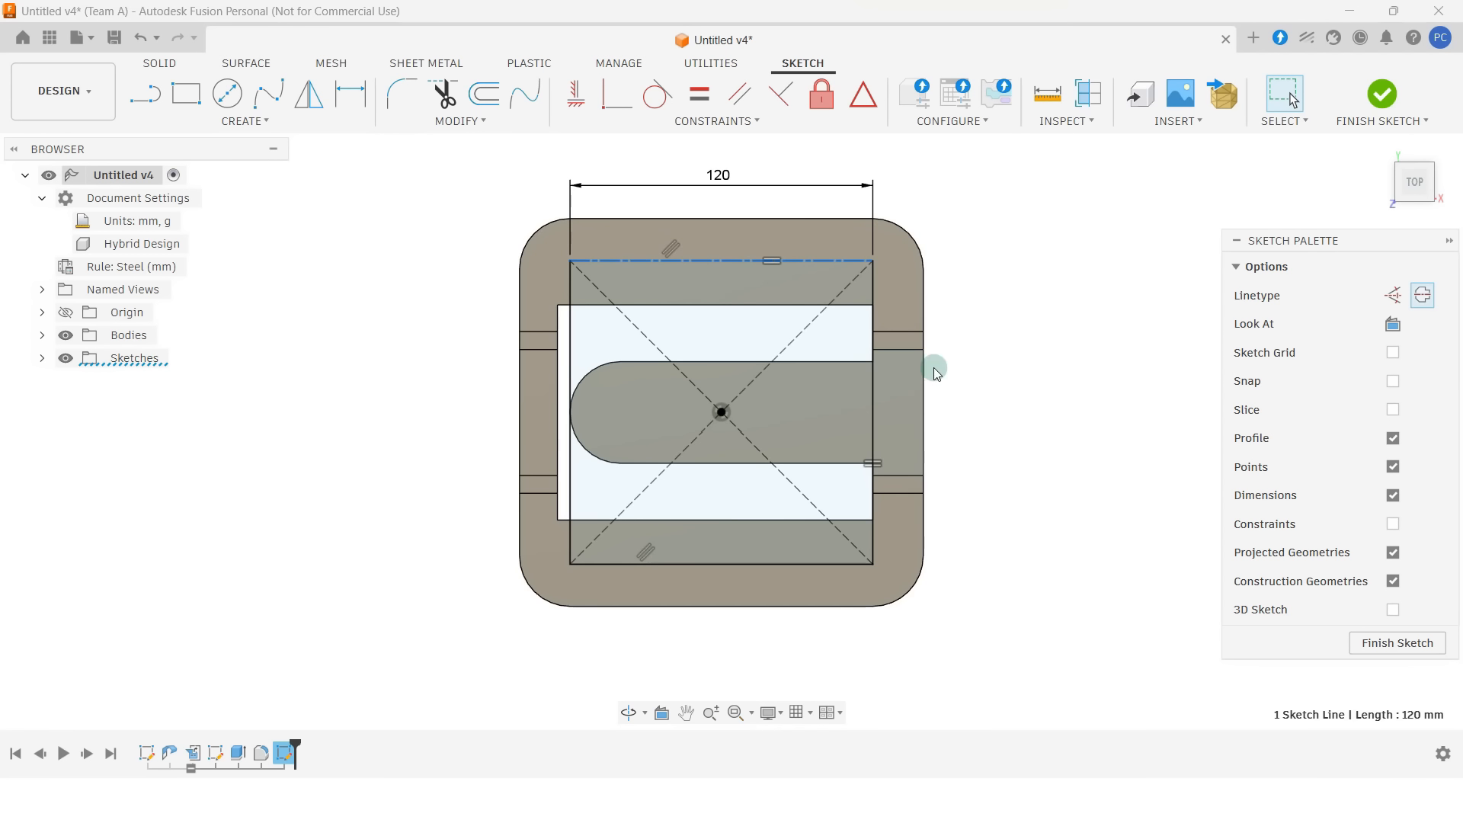
left_click(872, 394)
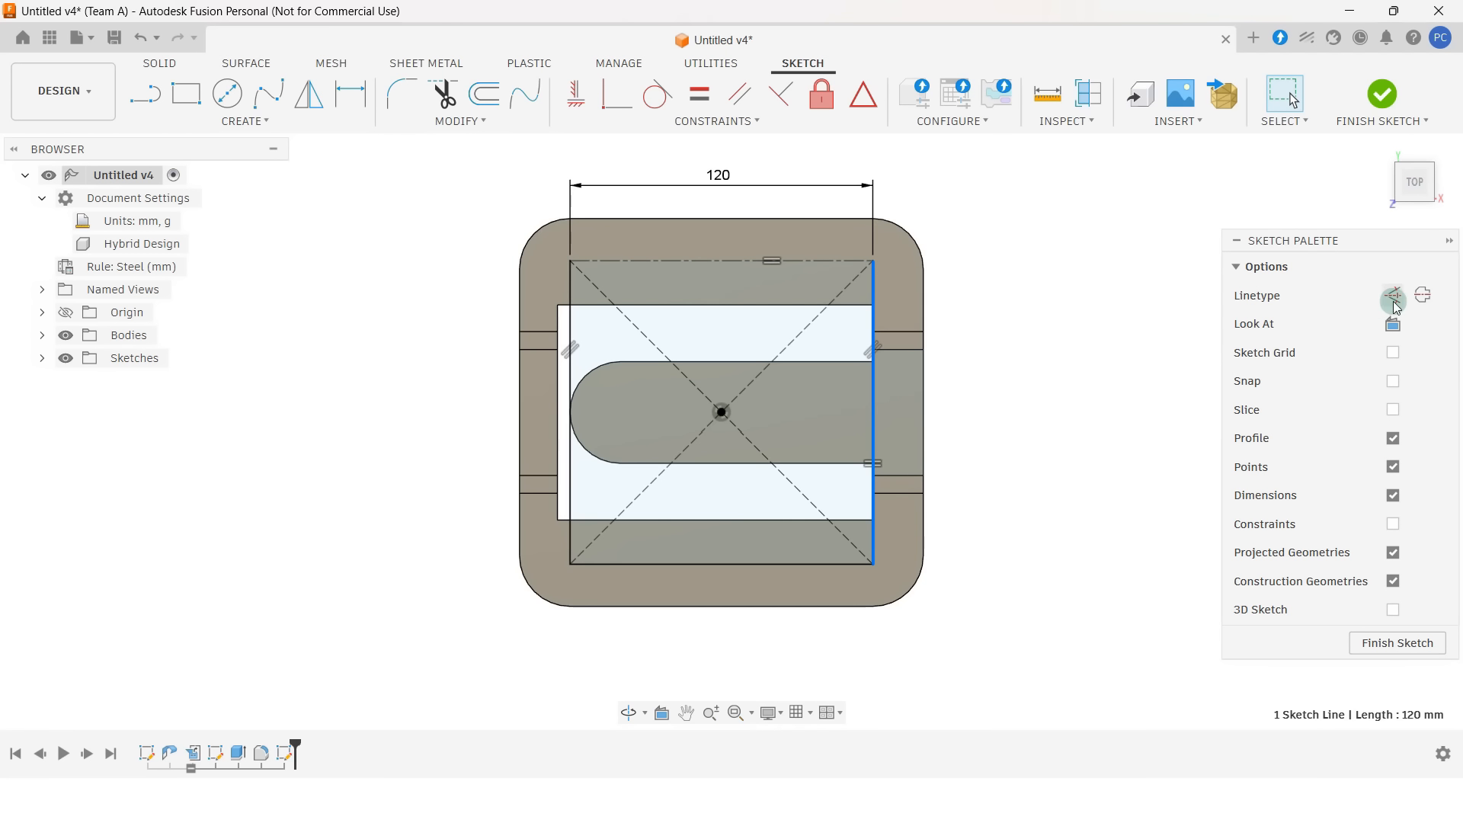
left_click(1424, 294)
left_click(823, 564)
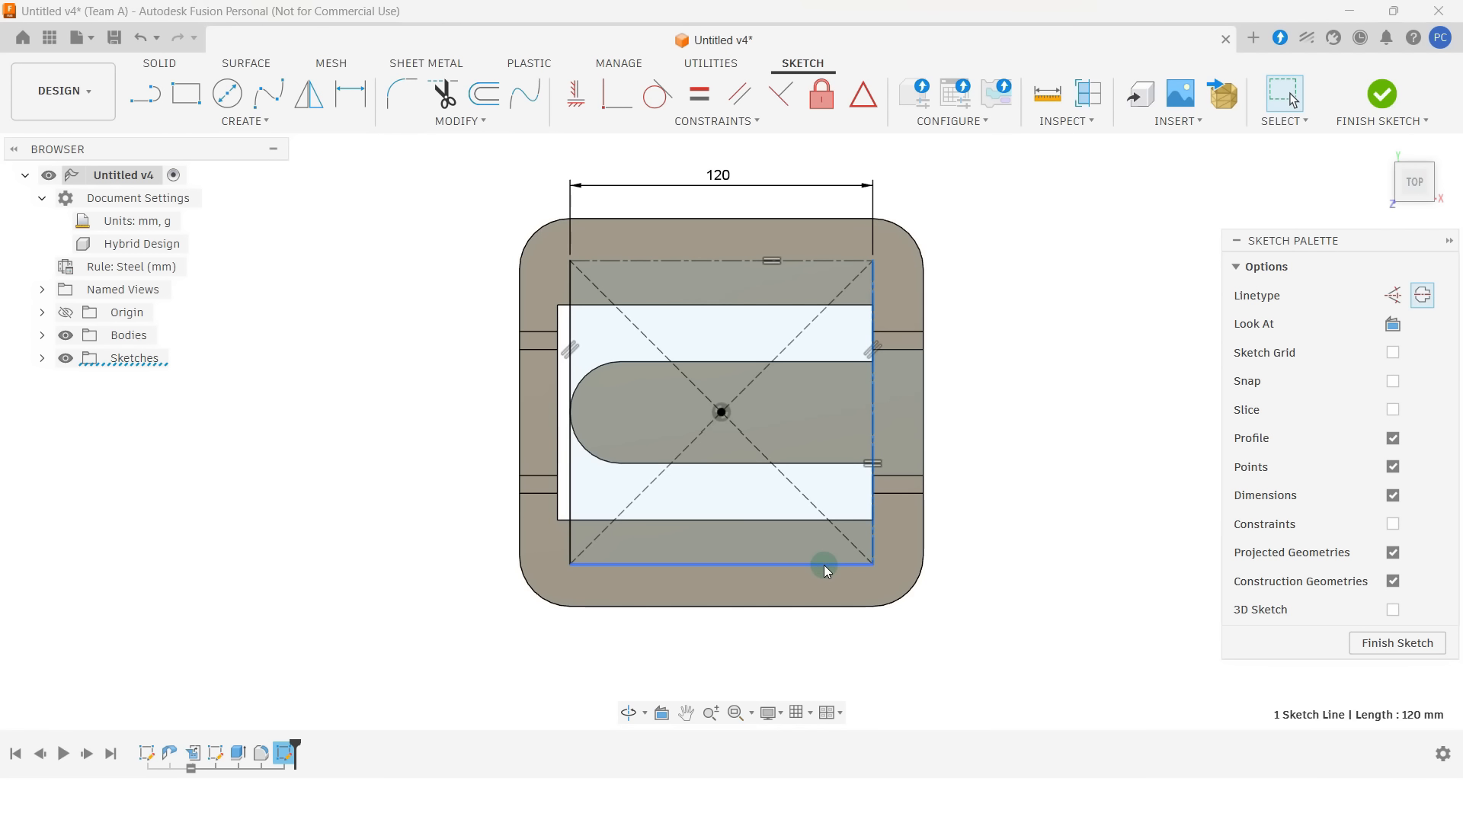
left_click(1424, 295)
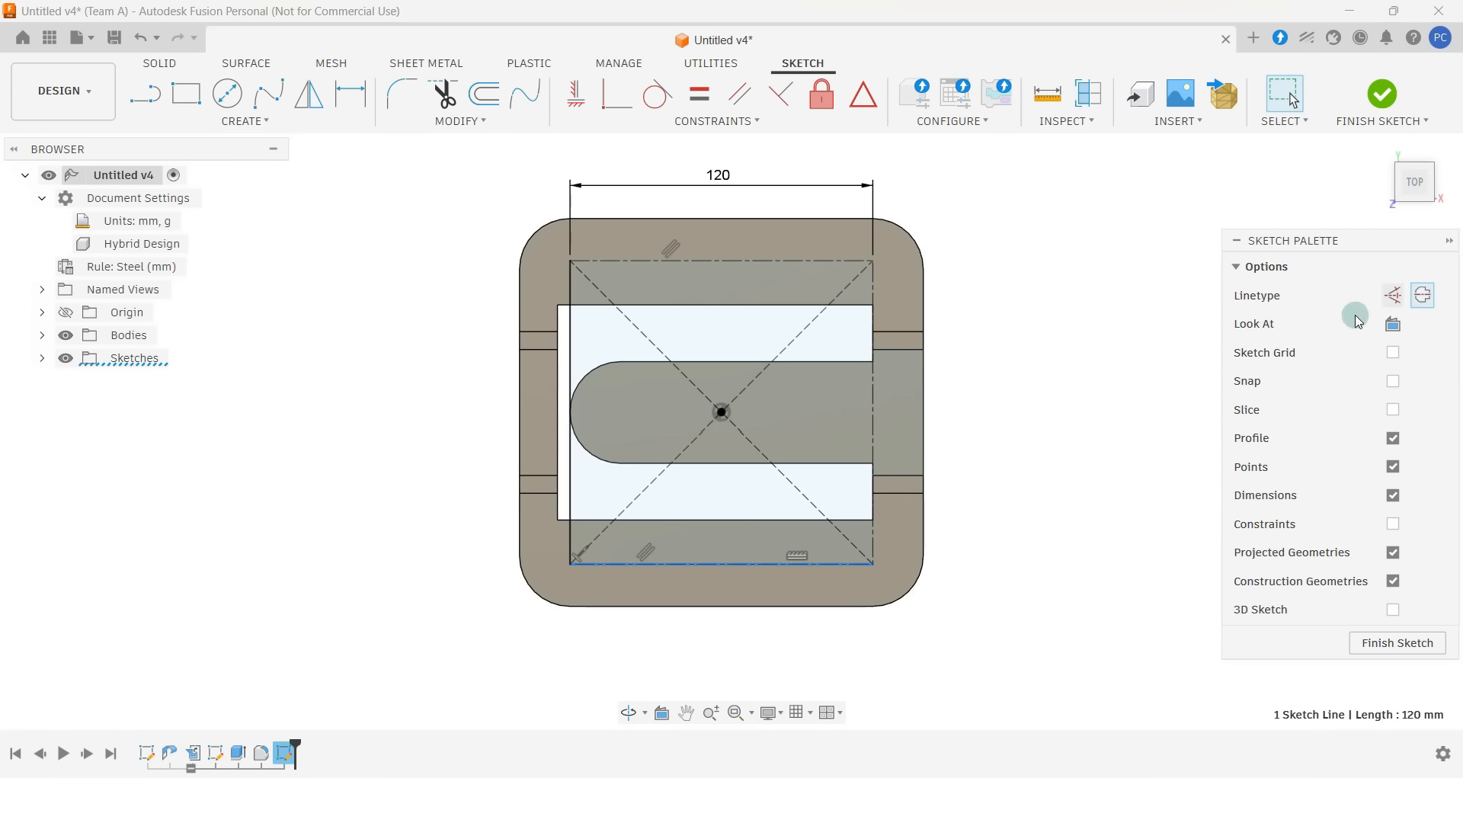
left_click(571, 464)
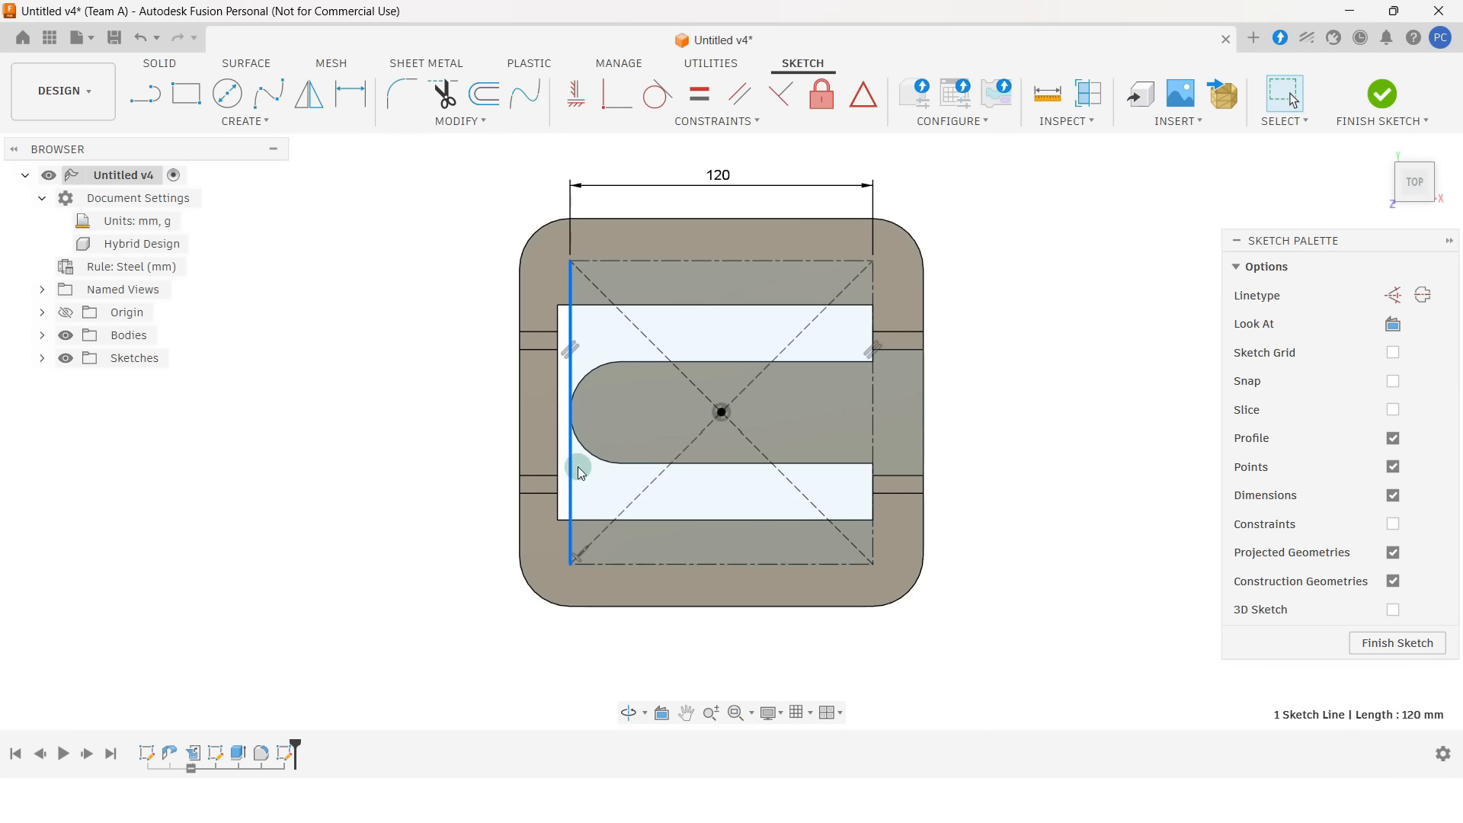
left_click(1424, 295)
left_click(1069, 286)
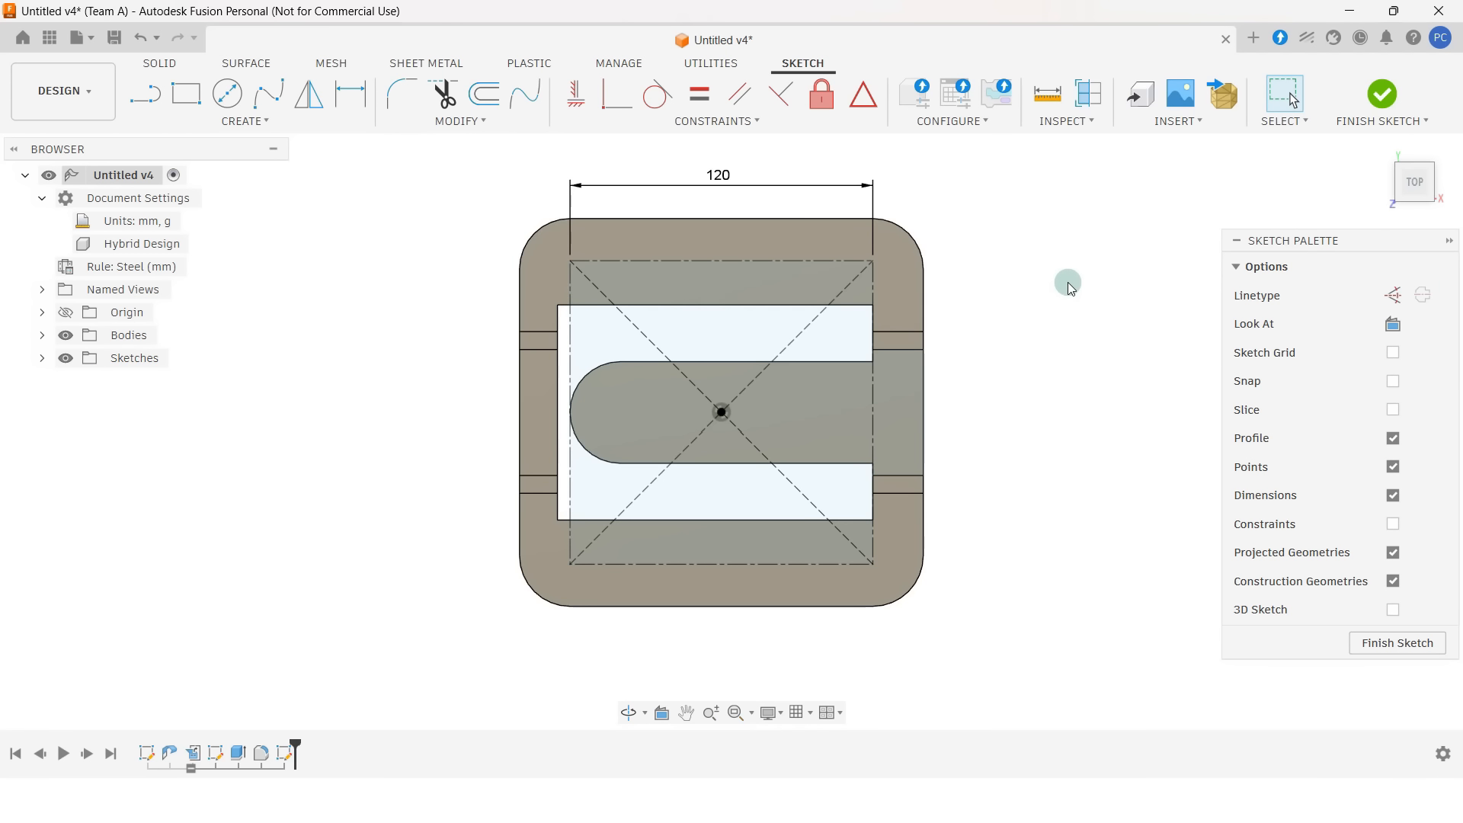
- Draw a 14 mm center-diameter circle on the square's upper-right corner and place its dimension label outside the part
type("s")
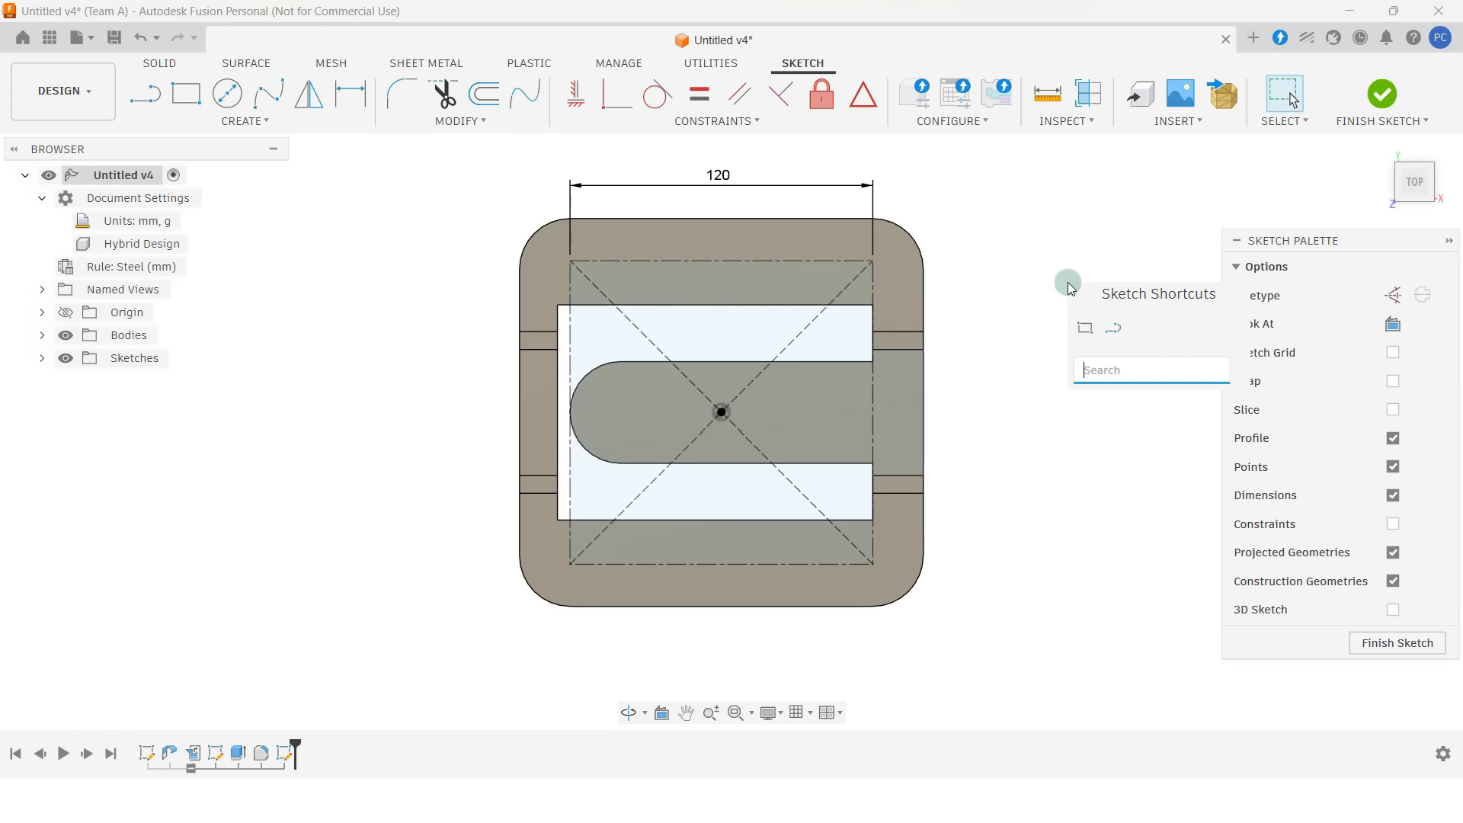
type("c")
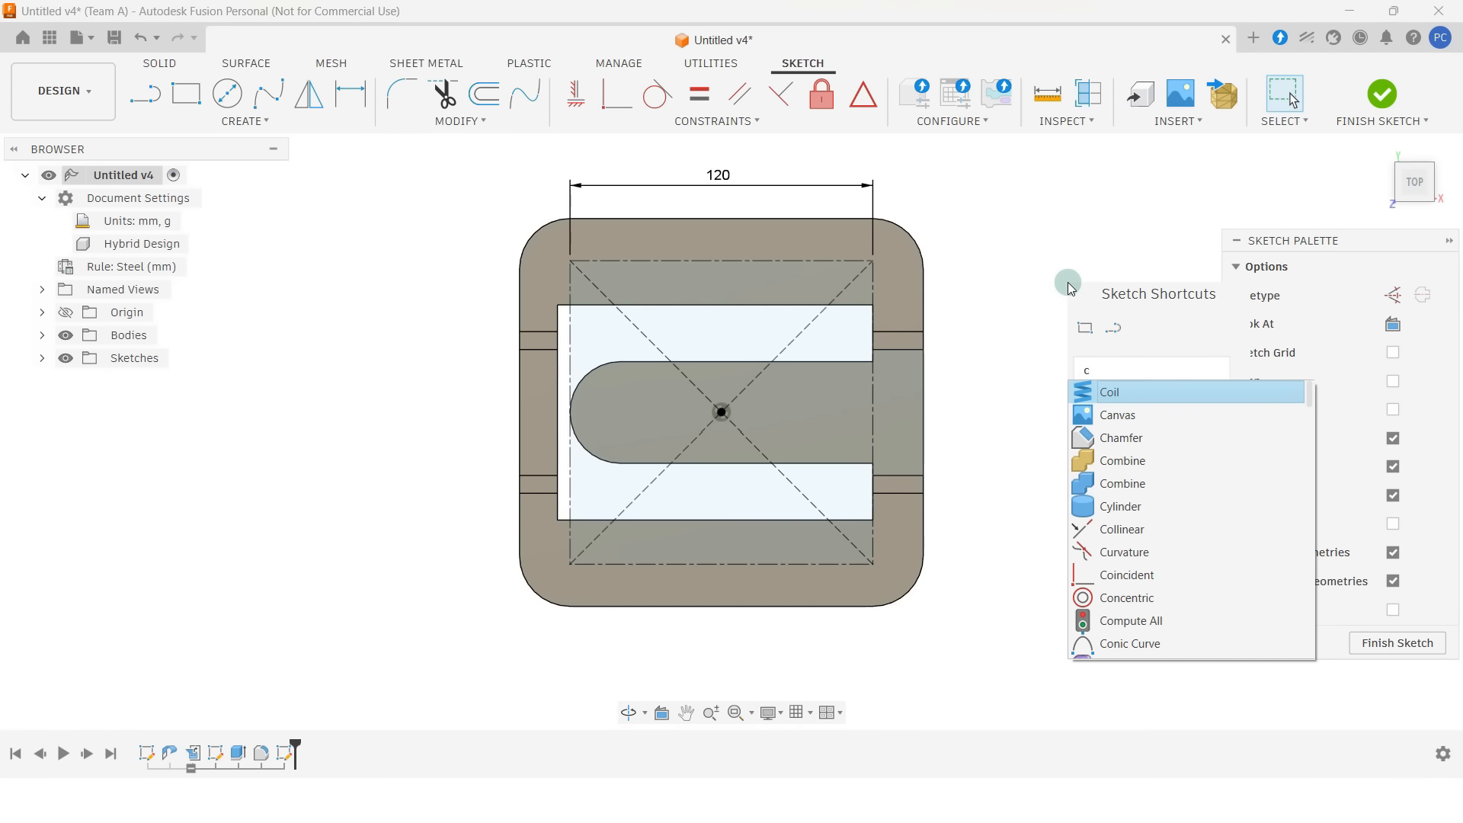
type("i")
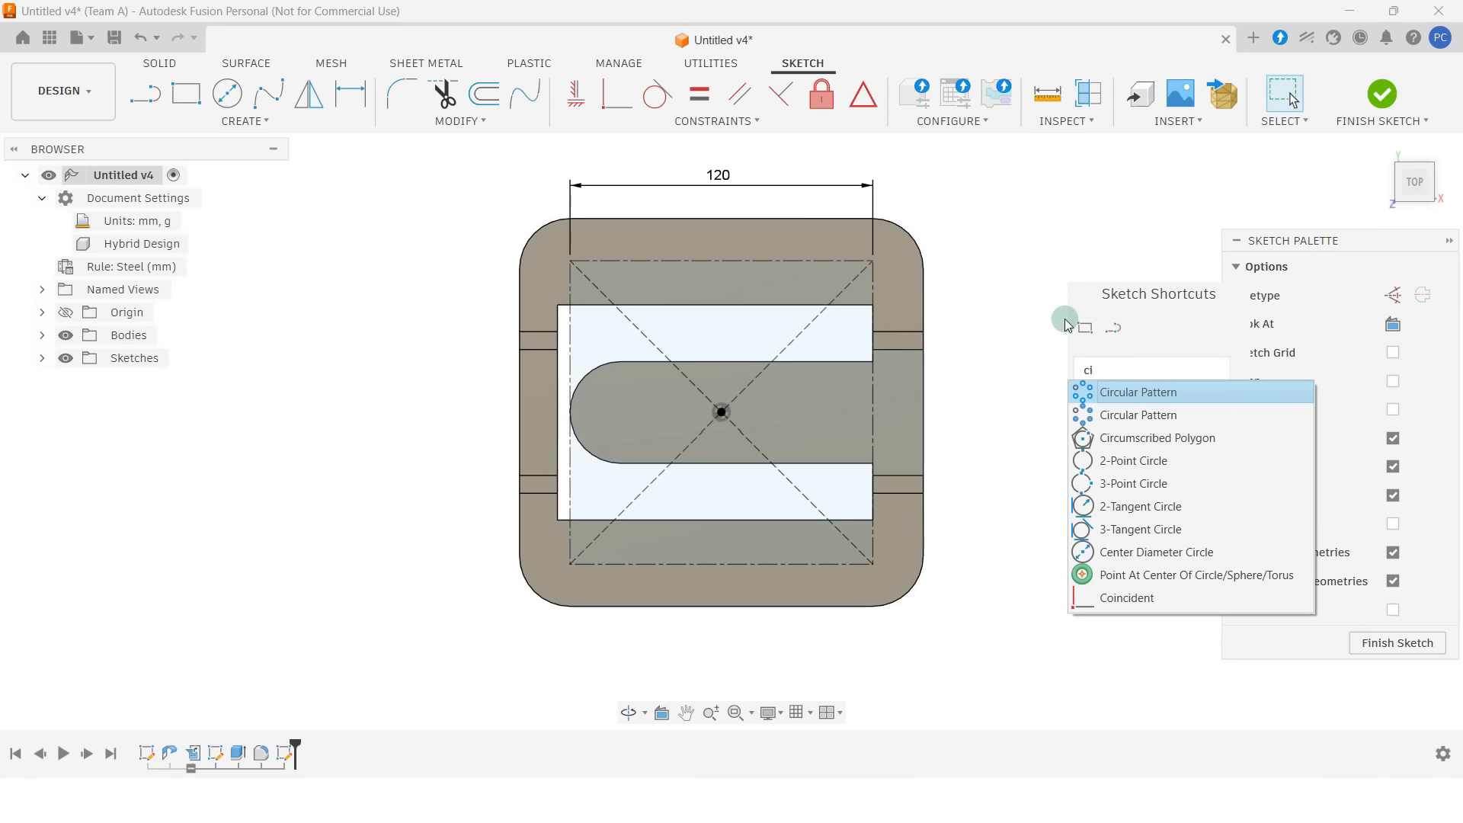
left_click(1143, 557)
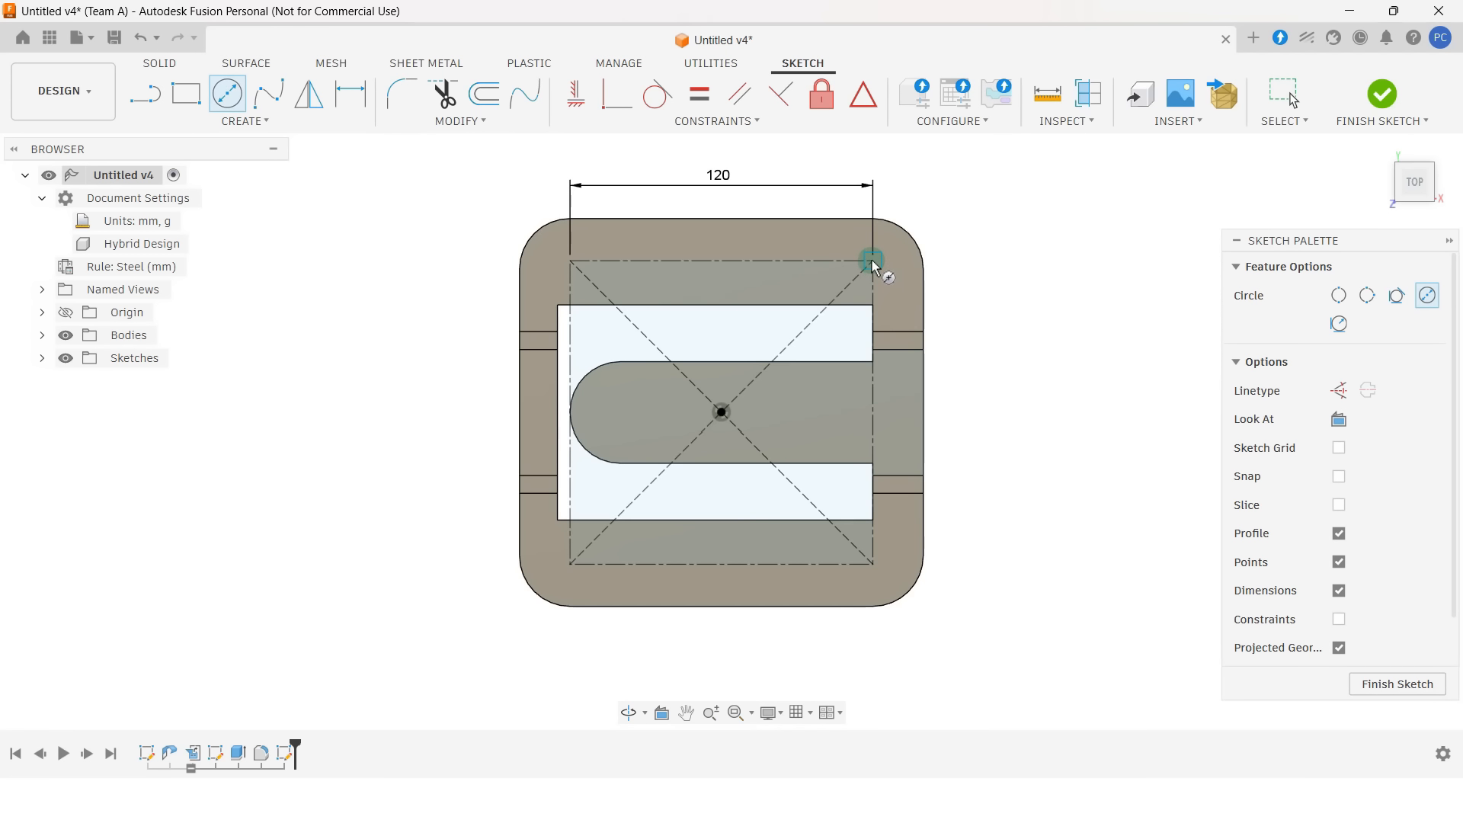
left_click(874, 264)
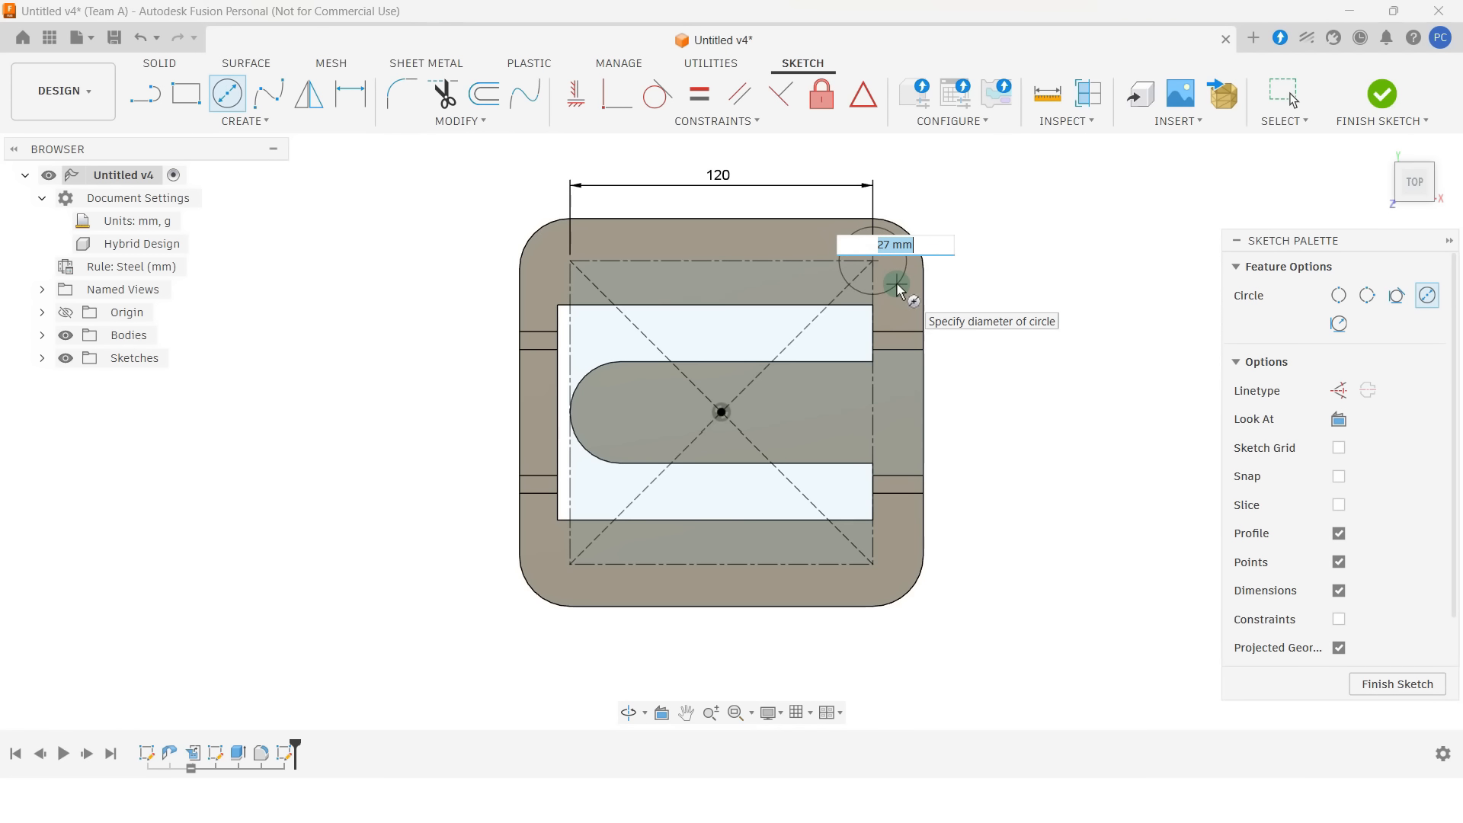
key("Tab")
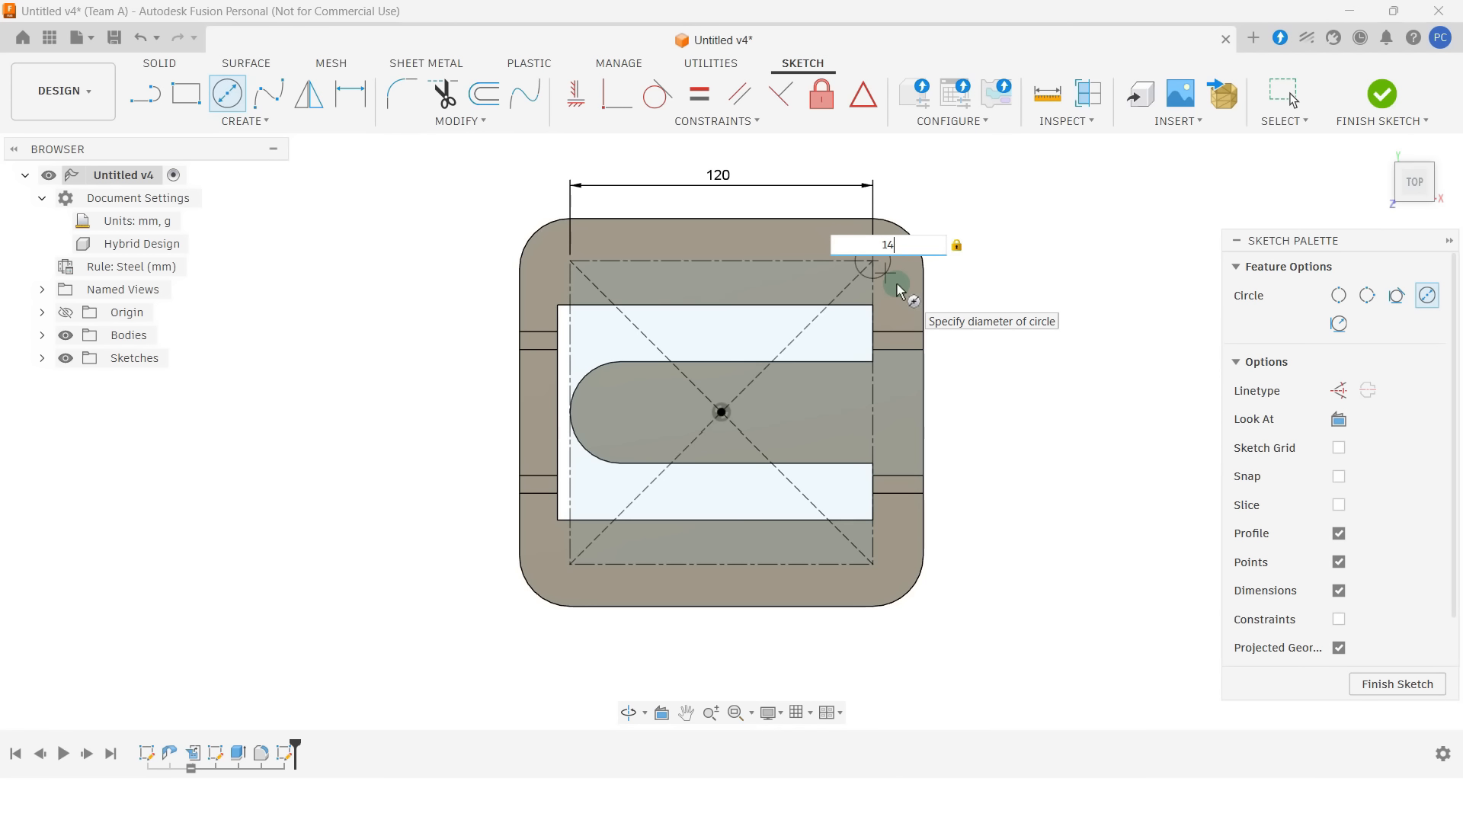
key("Return")
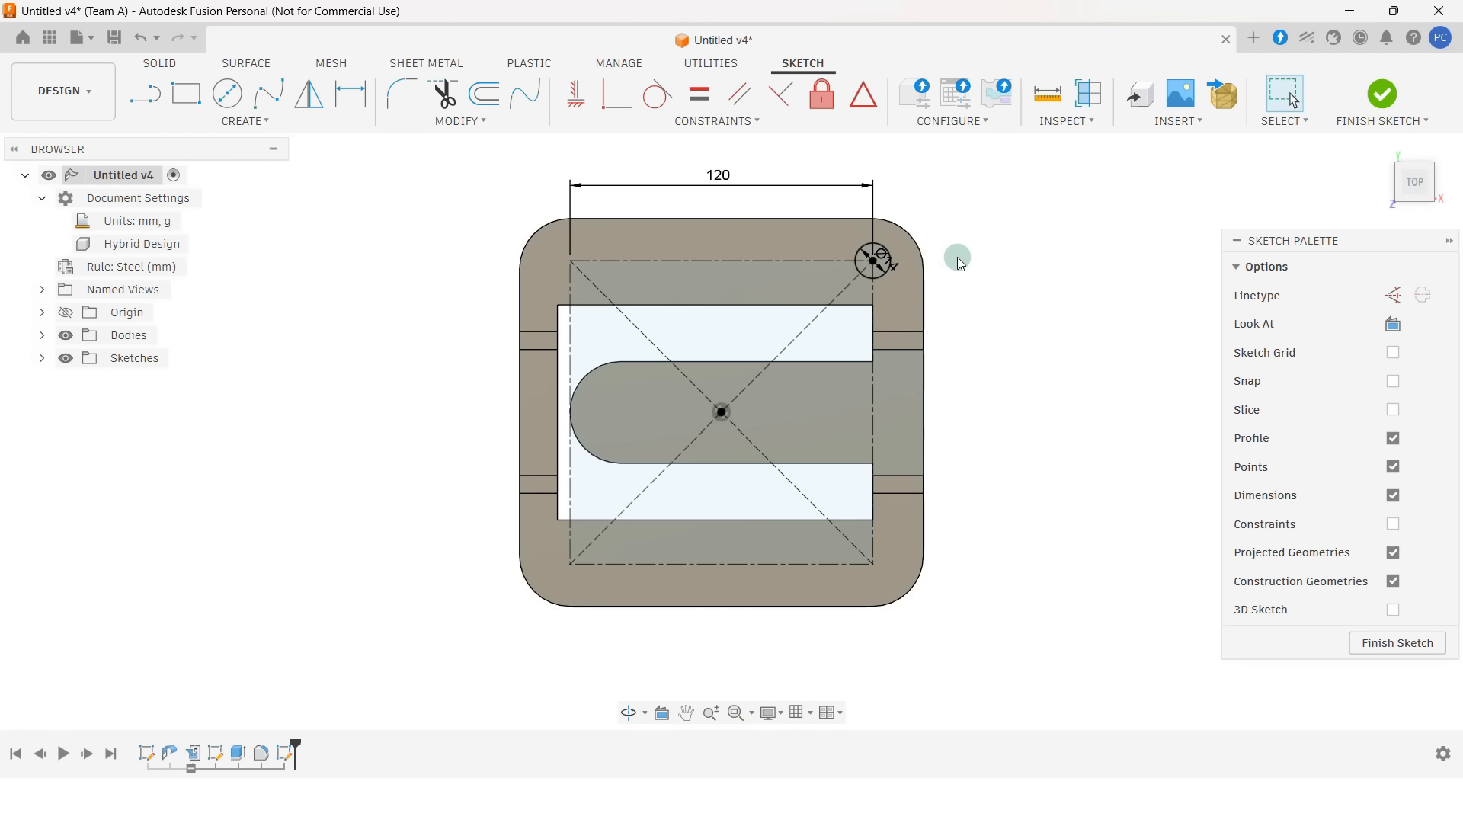
left_click_drag(877, 256, 948, 239)
left_click(1016, 263)
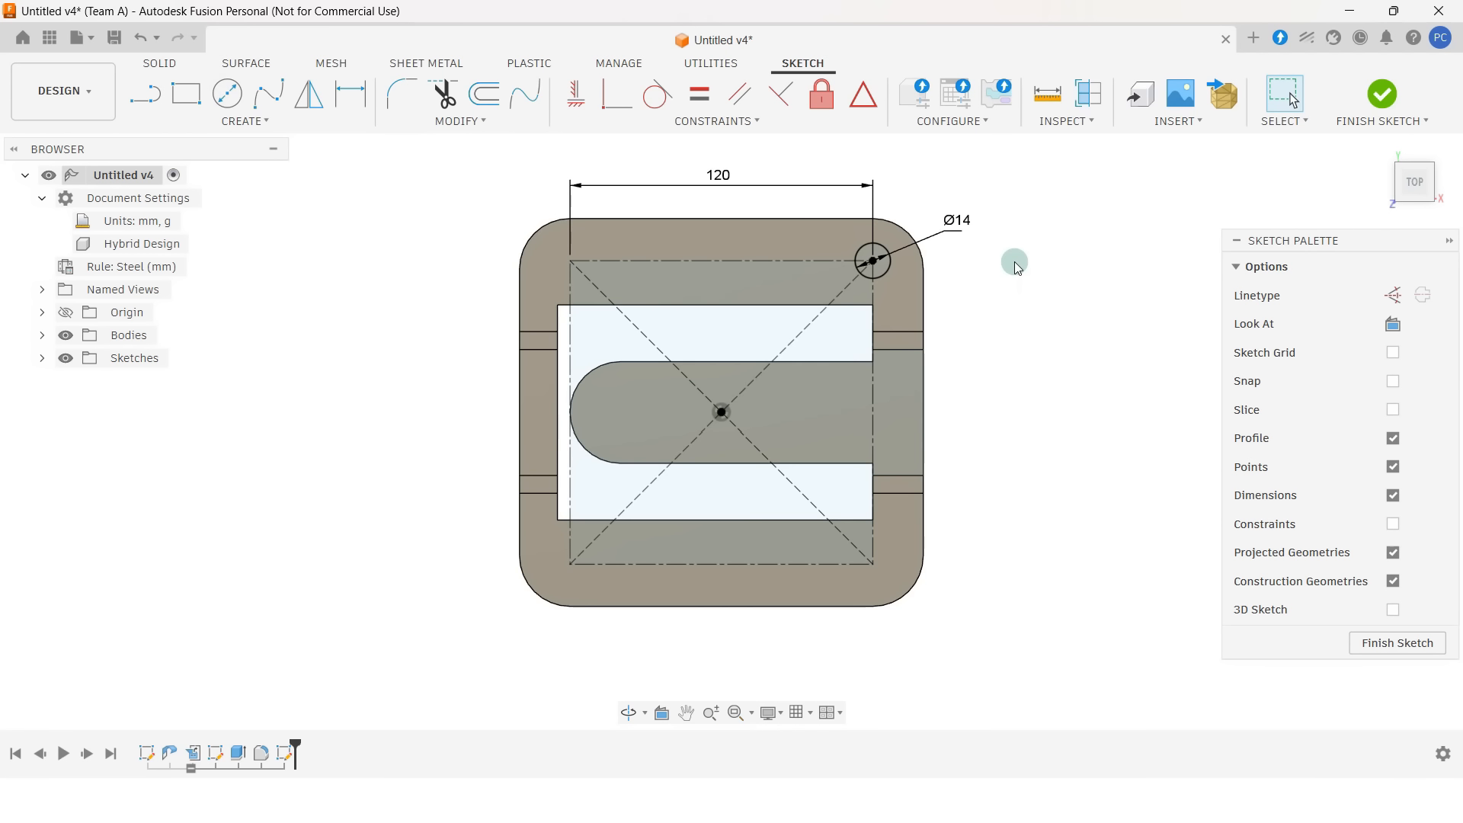
- Draw a 20 mm circle concentric with the tongue's rounded end and place its dimension label outside the part
key("c")
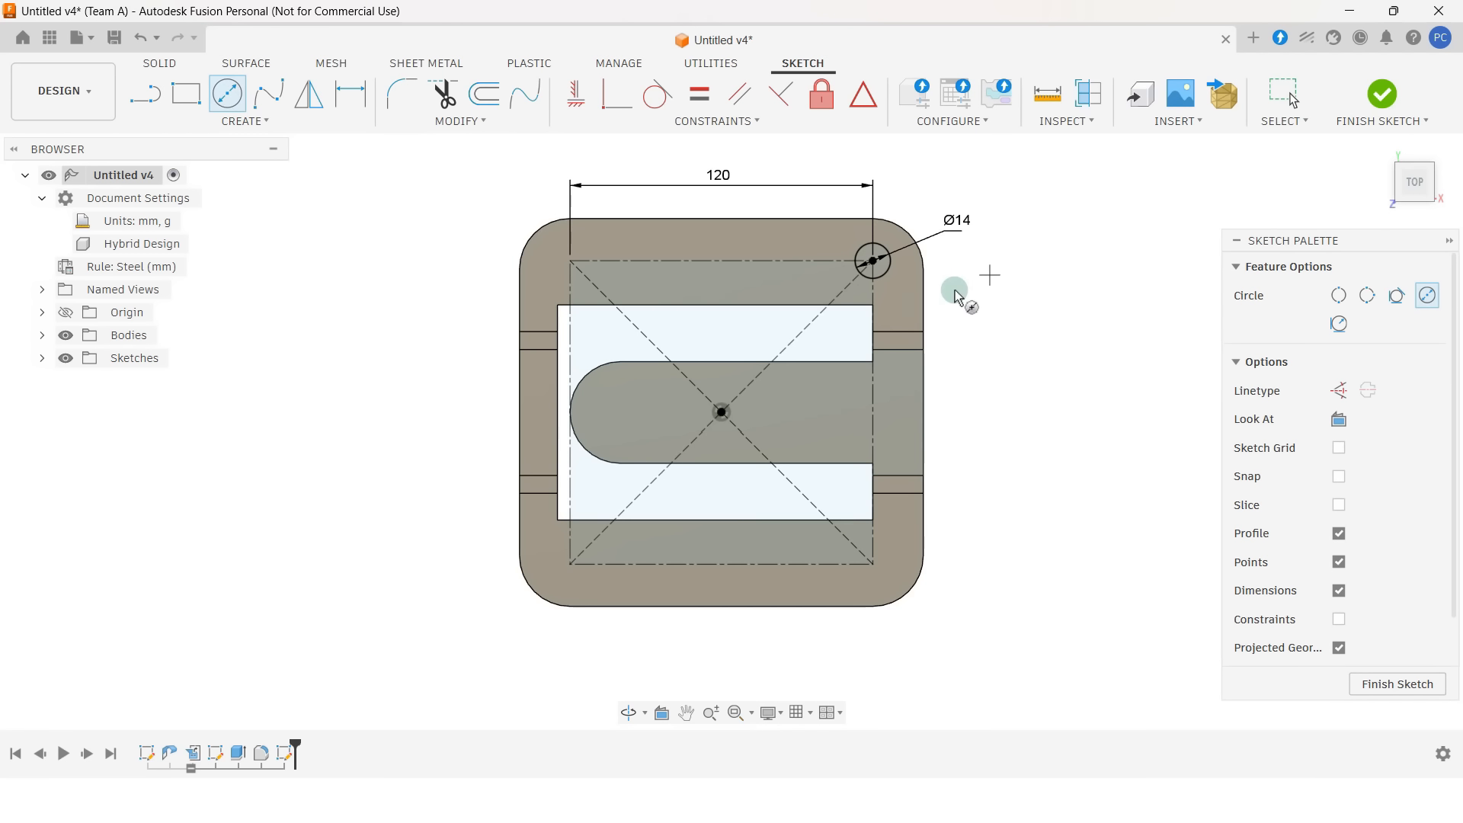
left_click(623, 412)
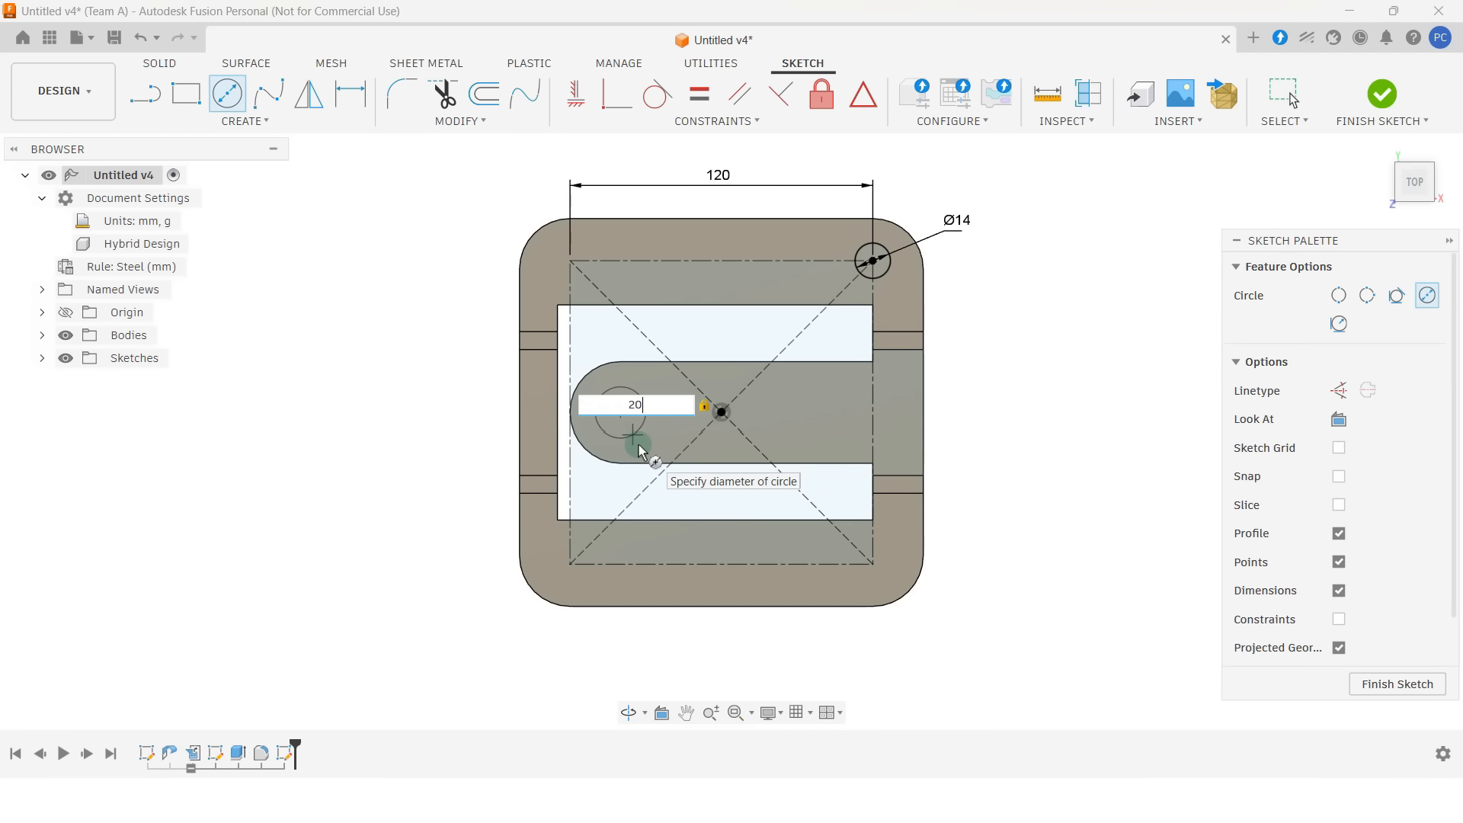
type("20")
key("Return")
key("Escape")
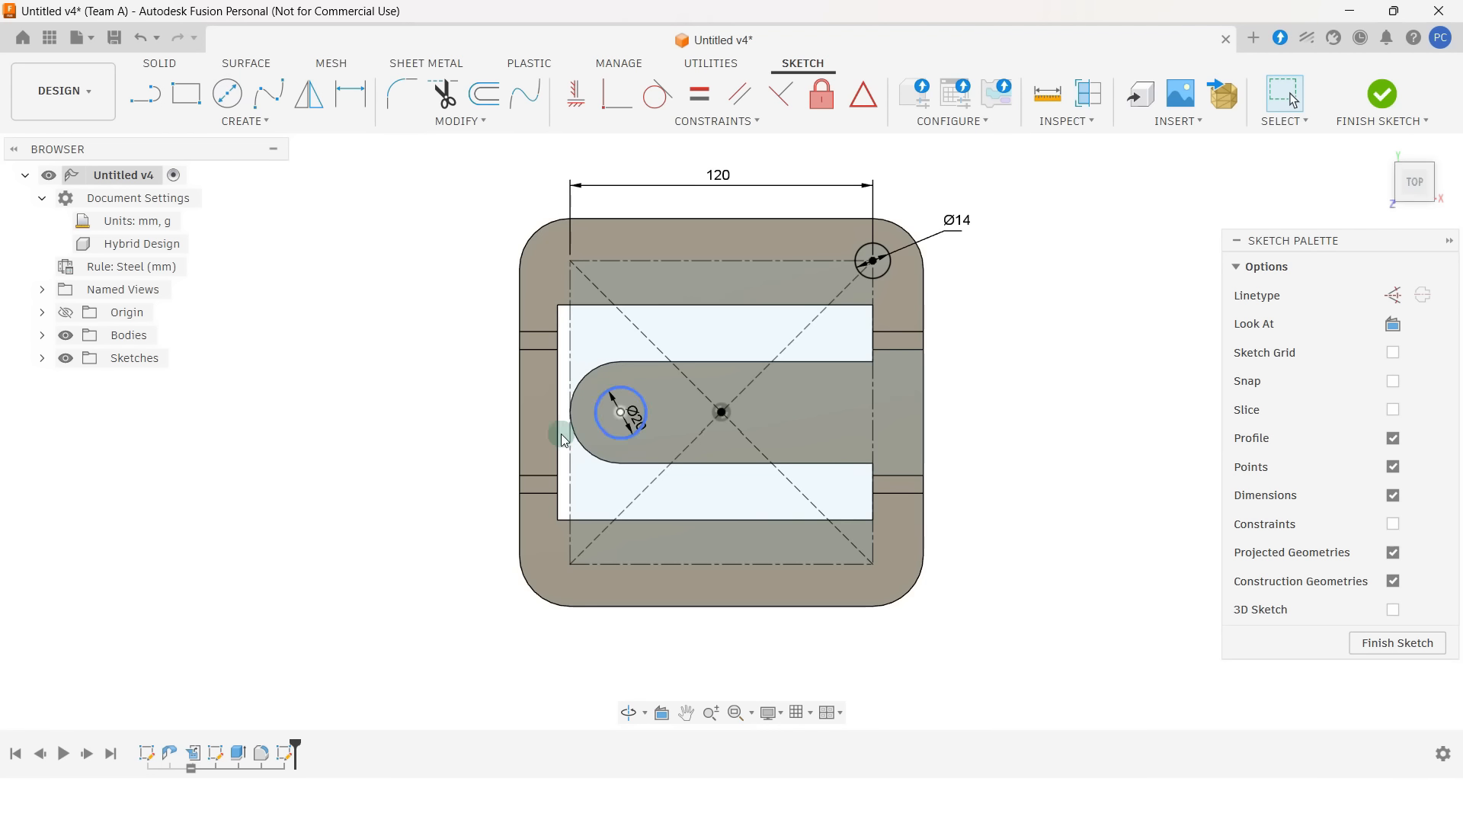
left_click_drag(635, 432, 476, 458)
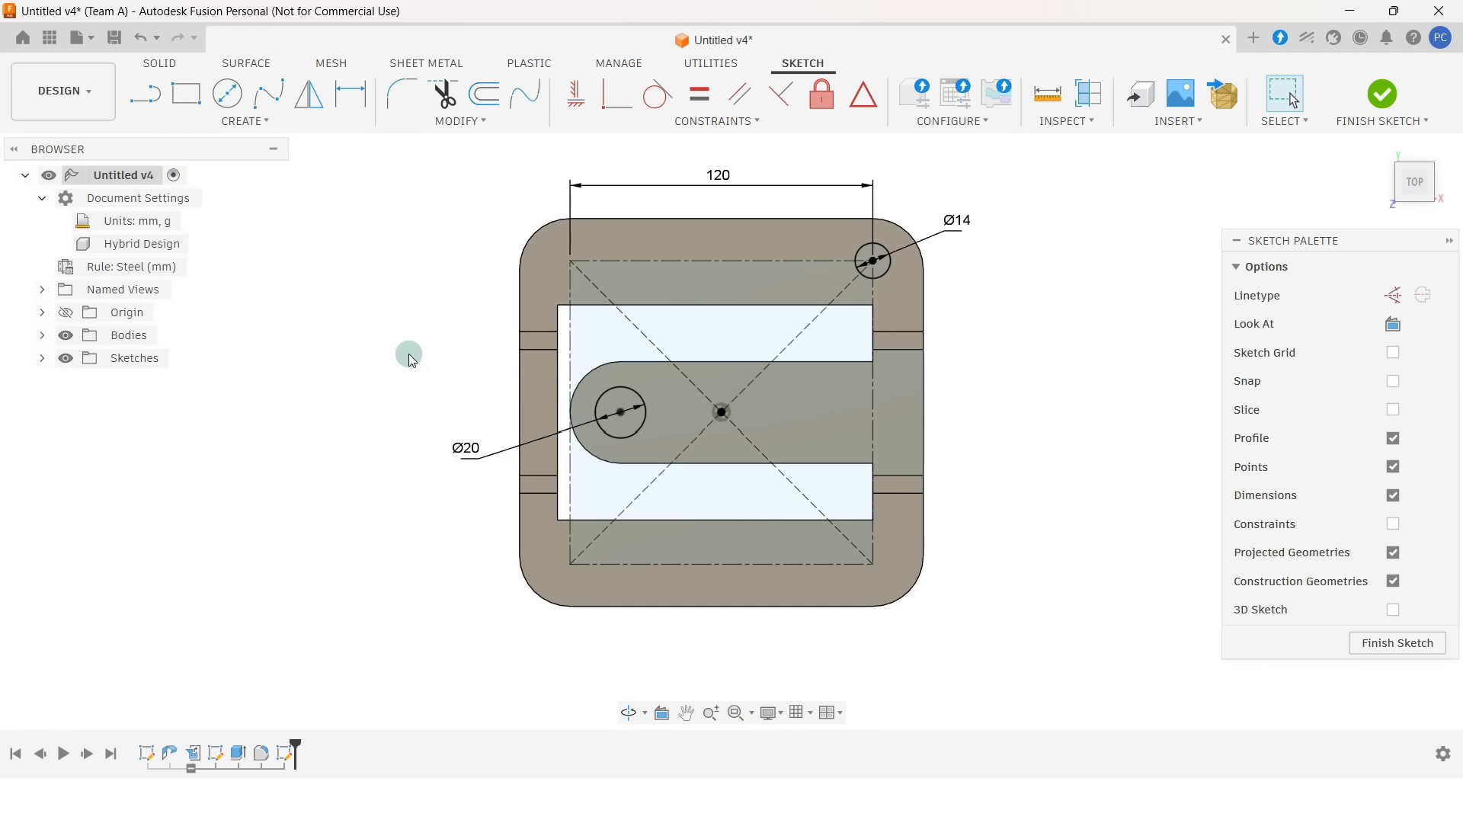
- Draw circles about 22 mm in diameter on the square's upper-left, lower-left and lower-right corners
key("c")
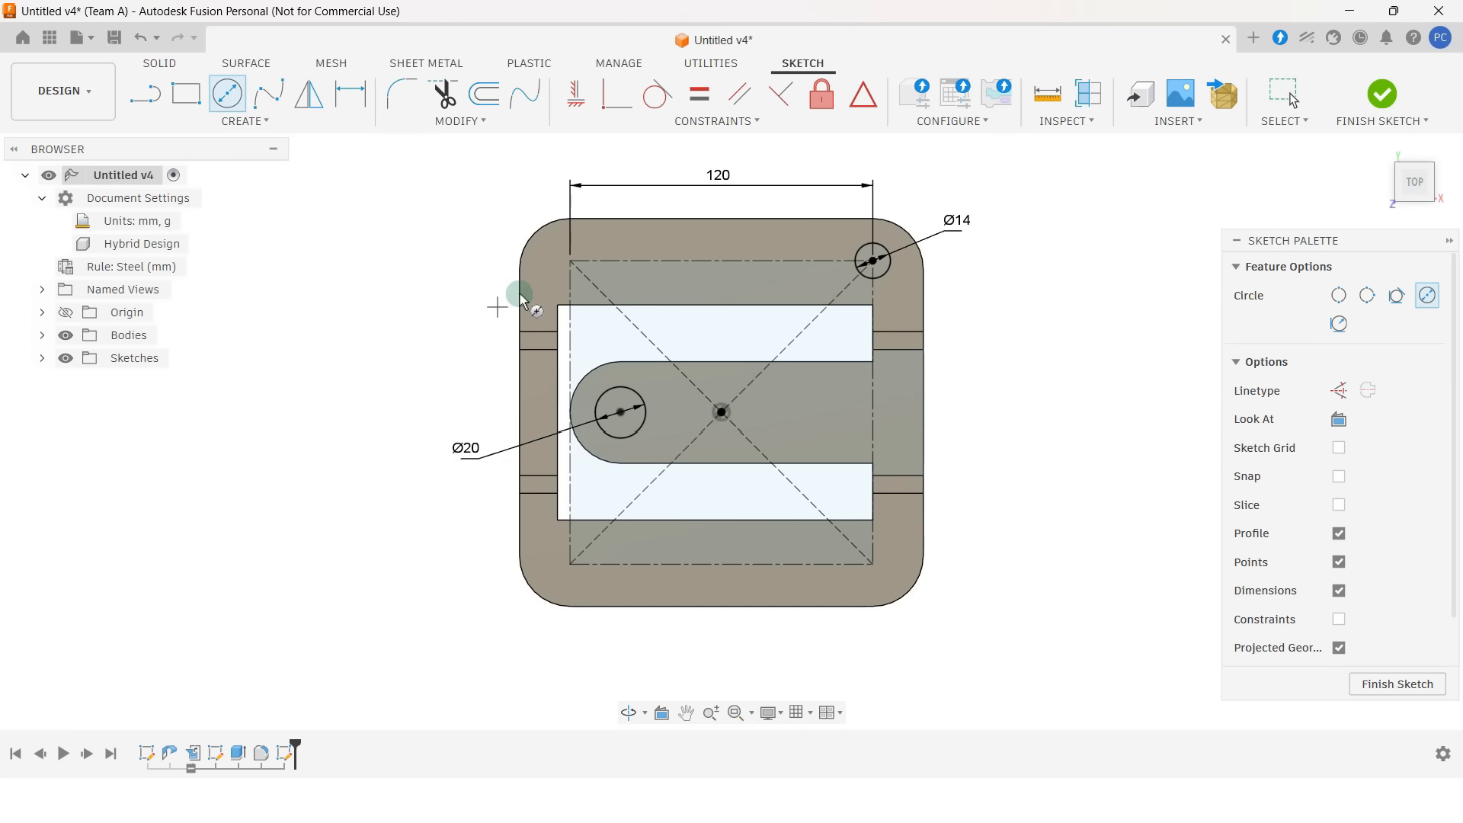
left_click(570, 264)
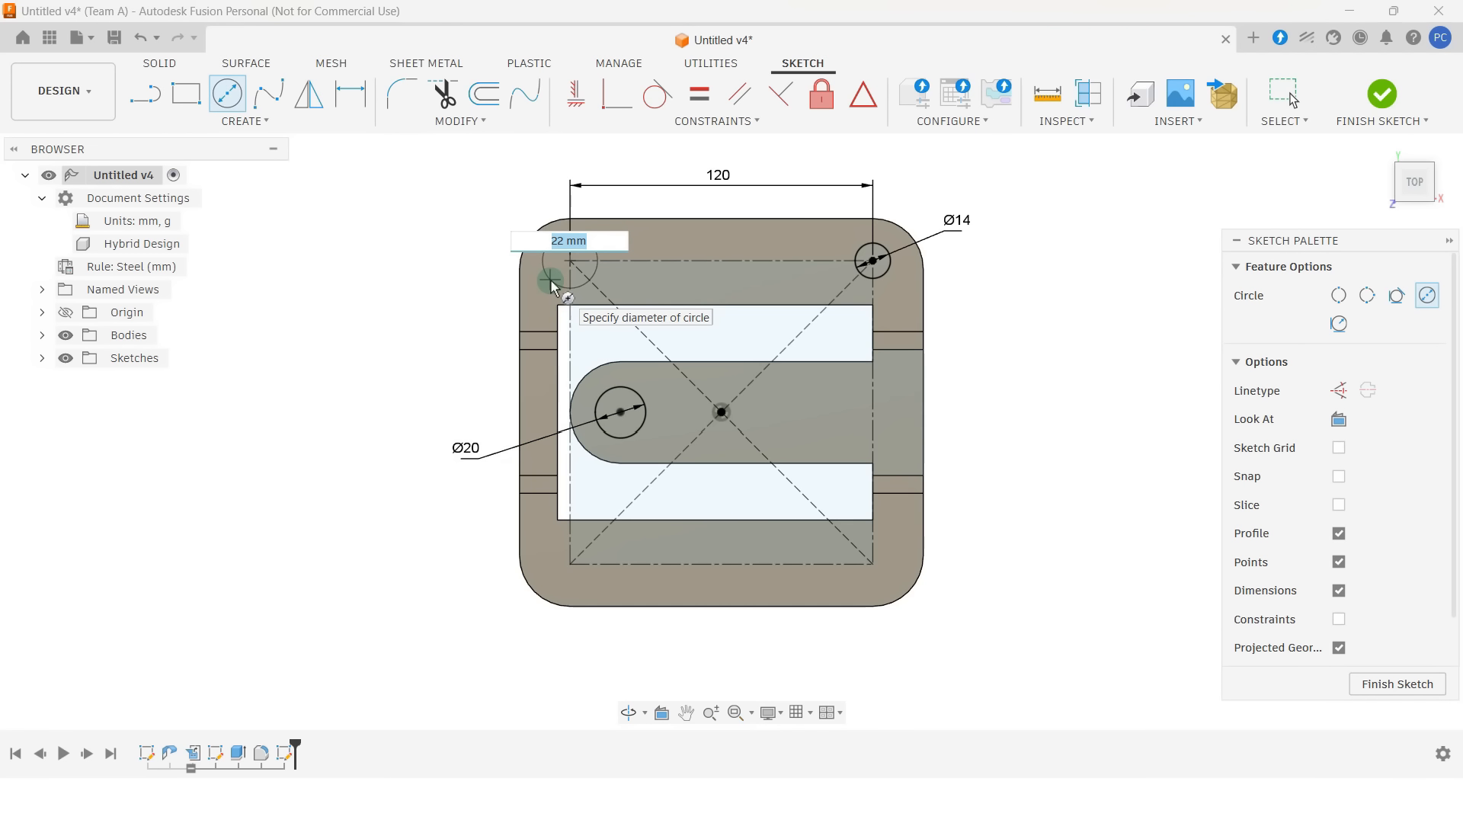
left_click(553, 288)
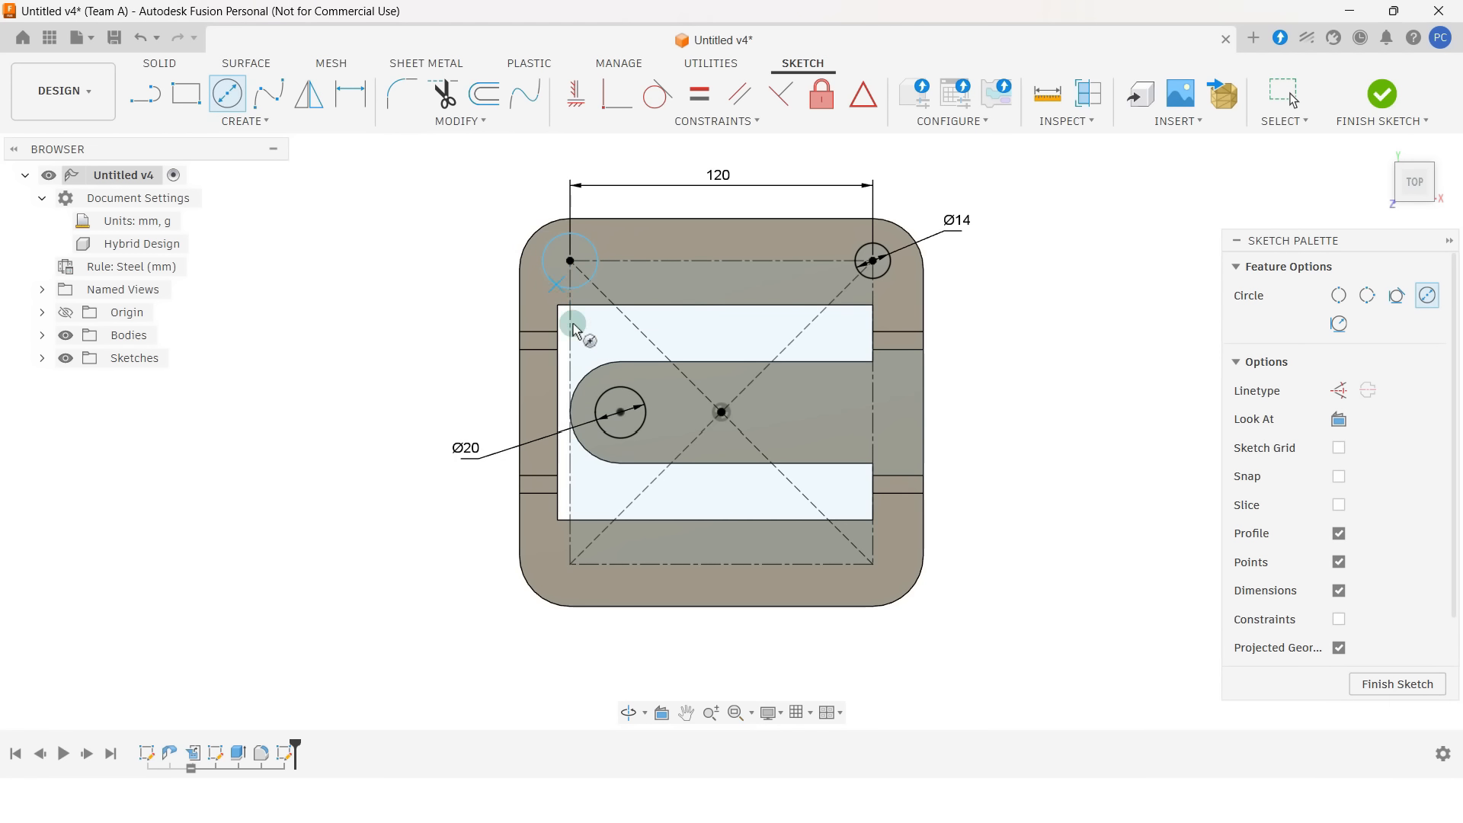
left_click(571, 573)
left_click(583, 592)
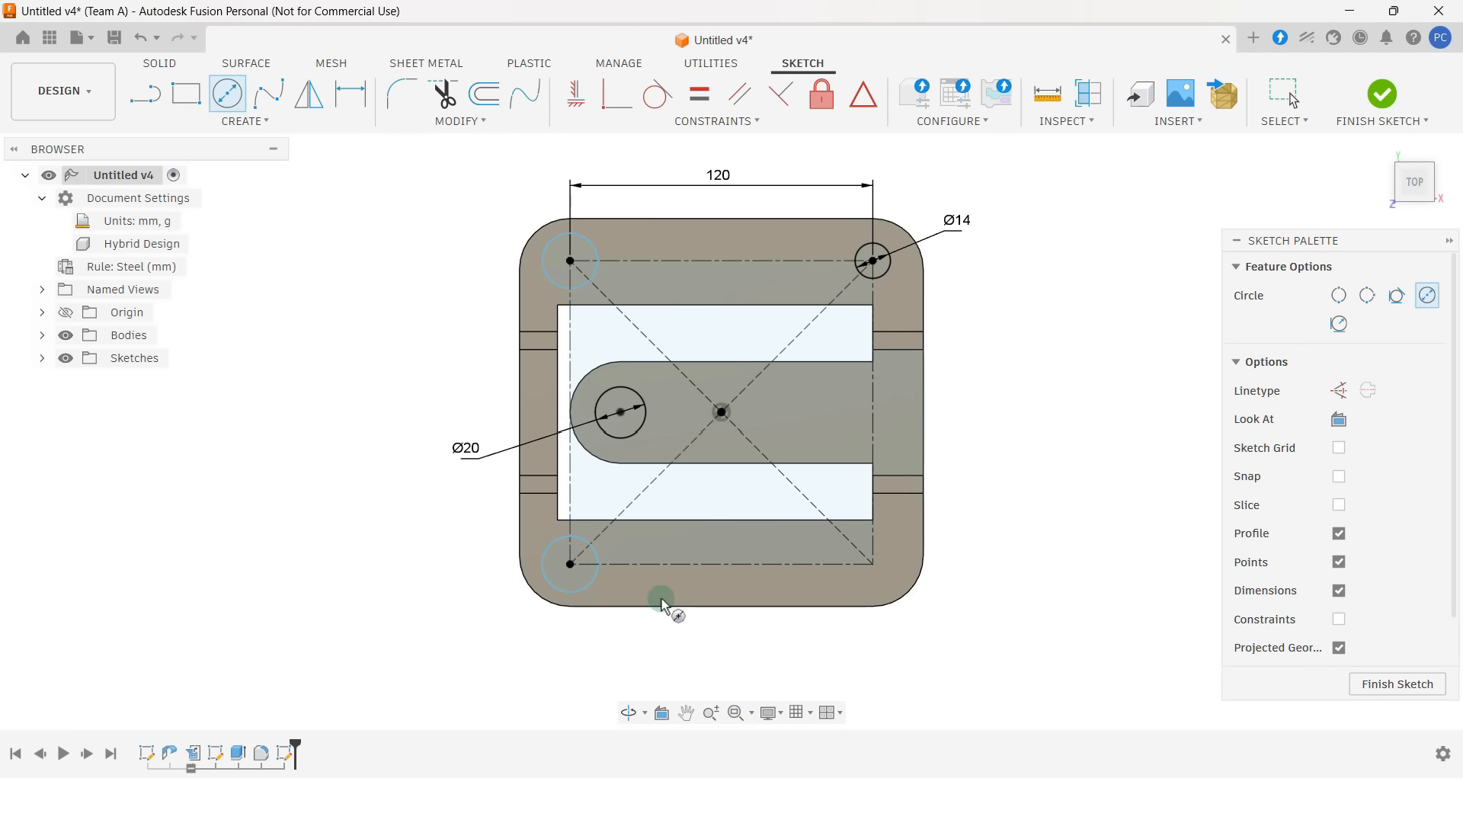
left_click(873, 564)
left_click(888, 586)
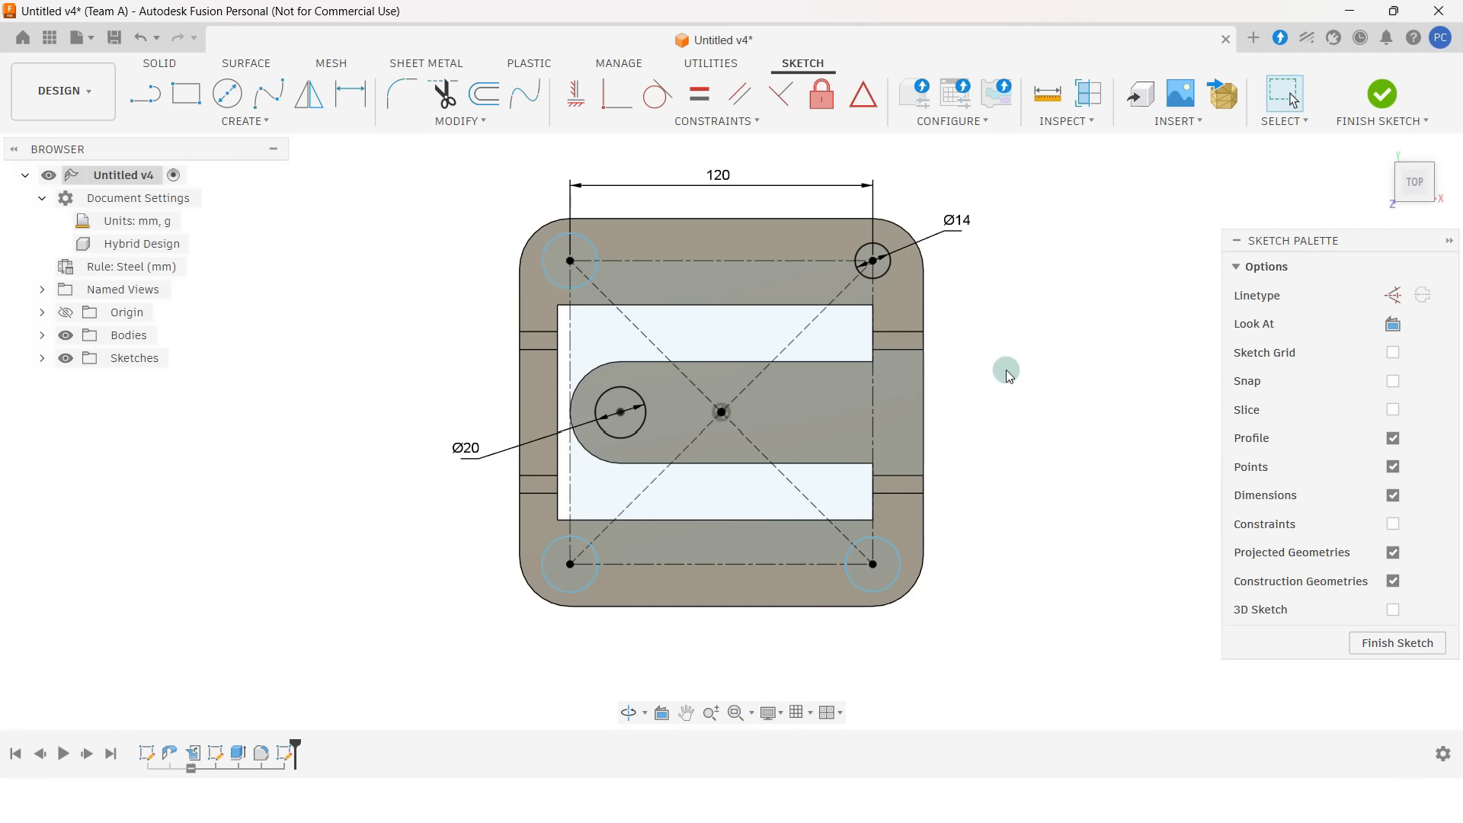
- Apply Equal constraints so the other three corner circles match the dimensioned upper-right circle
left_click(699, 93)
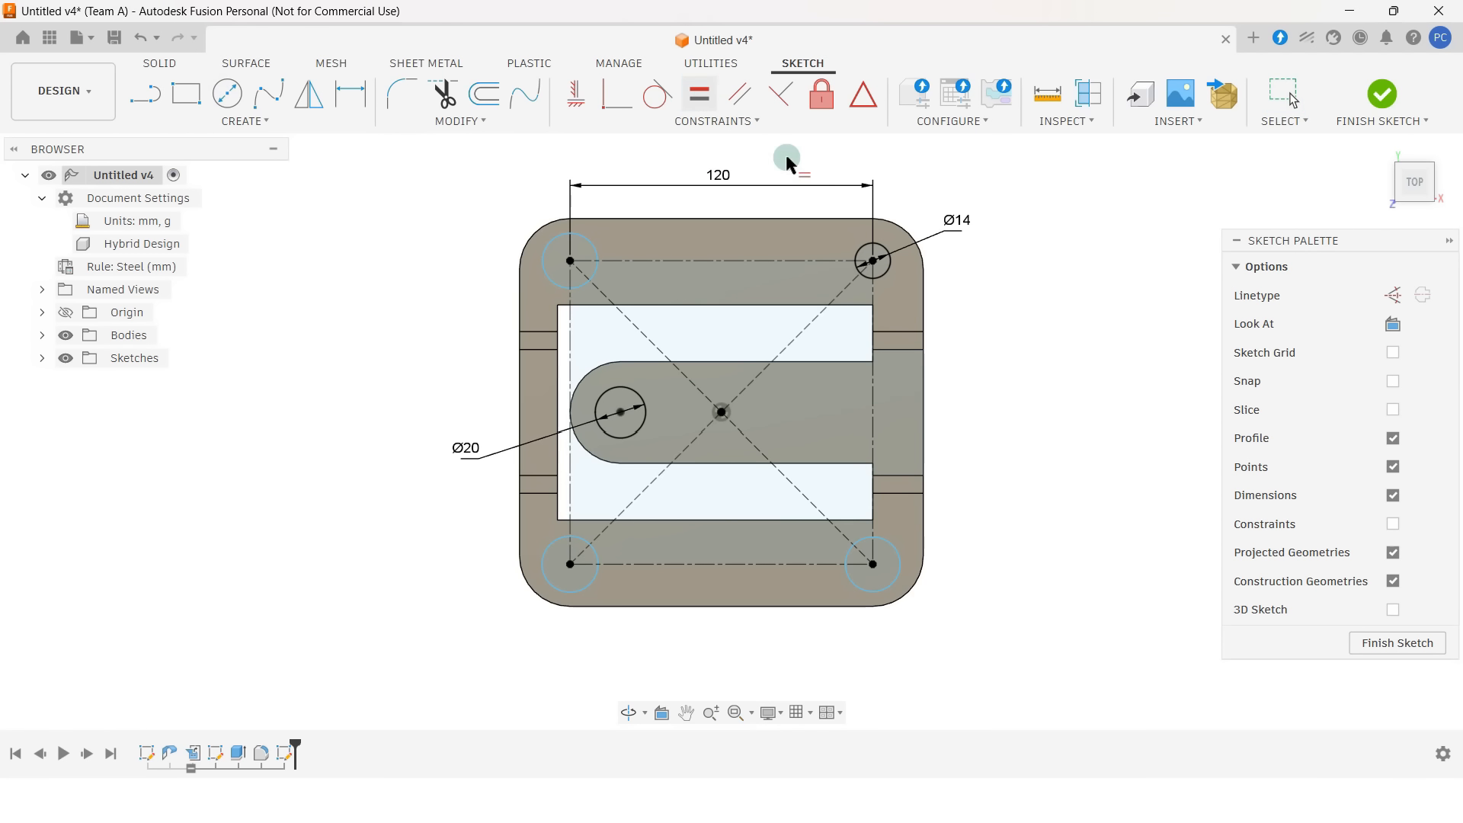
left_click(863, 258)
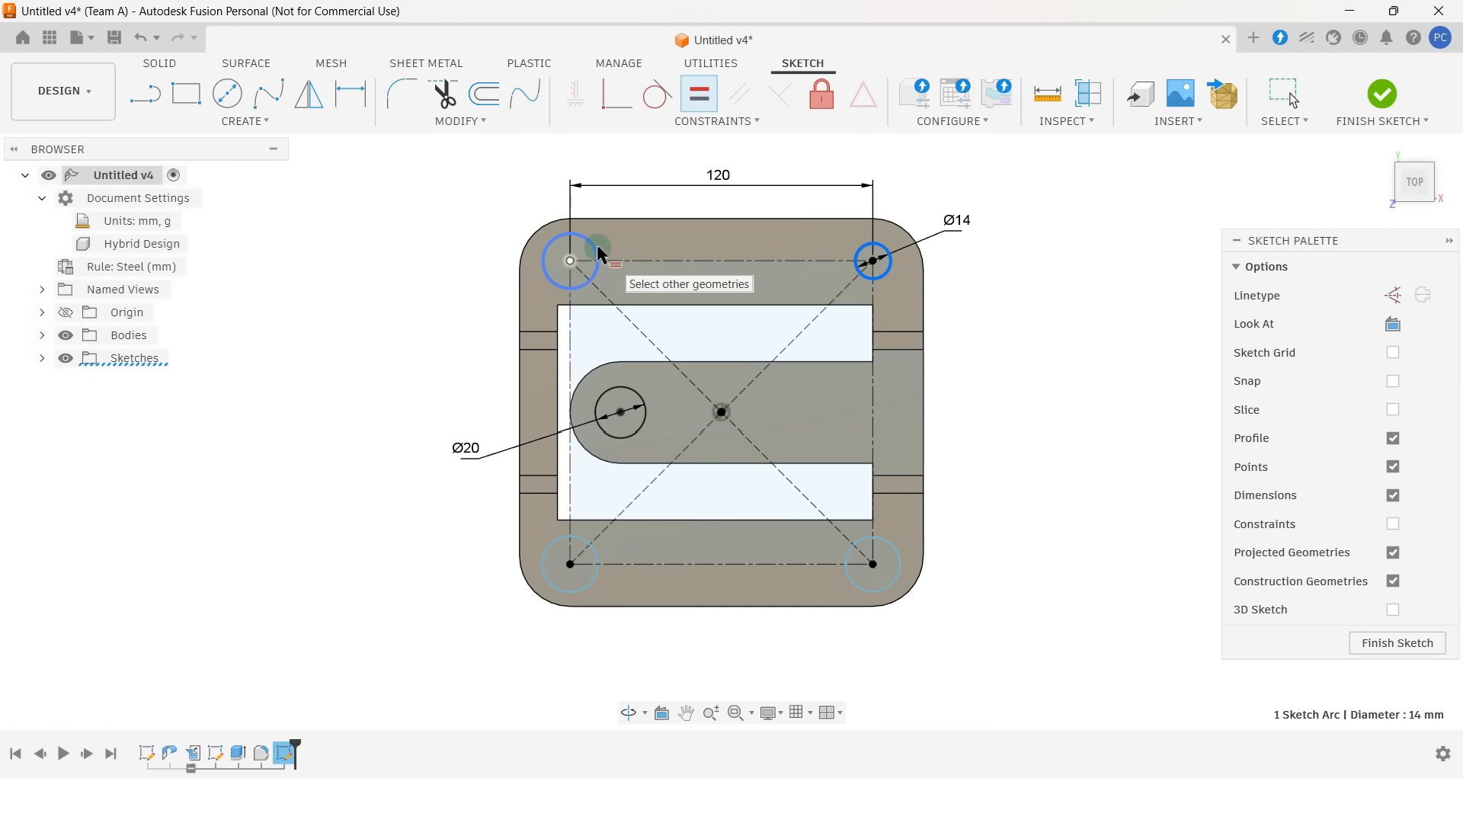
left_click(596, 244)
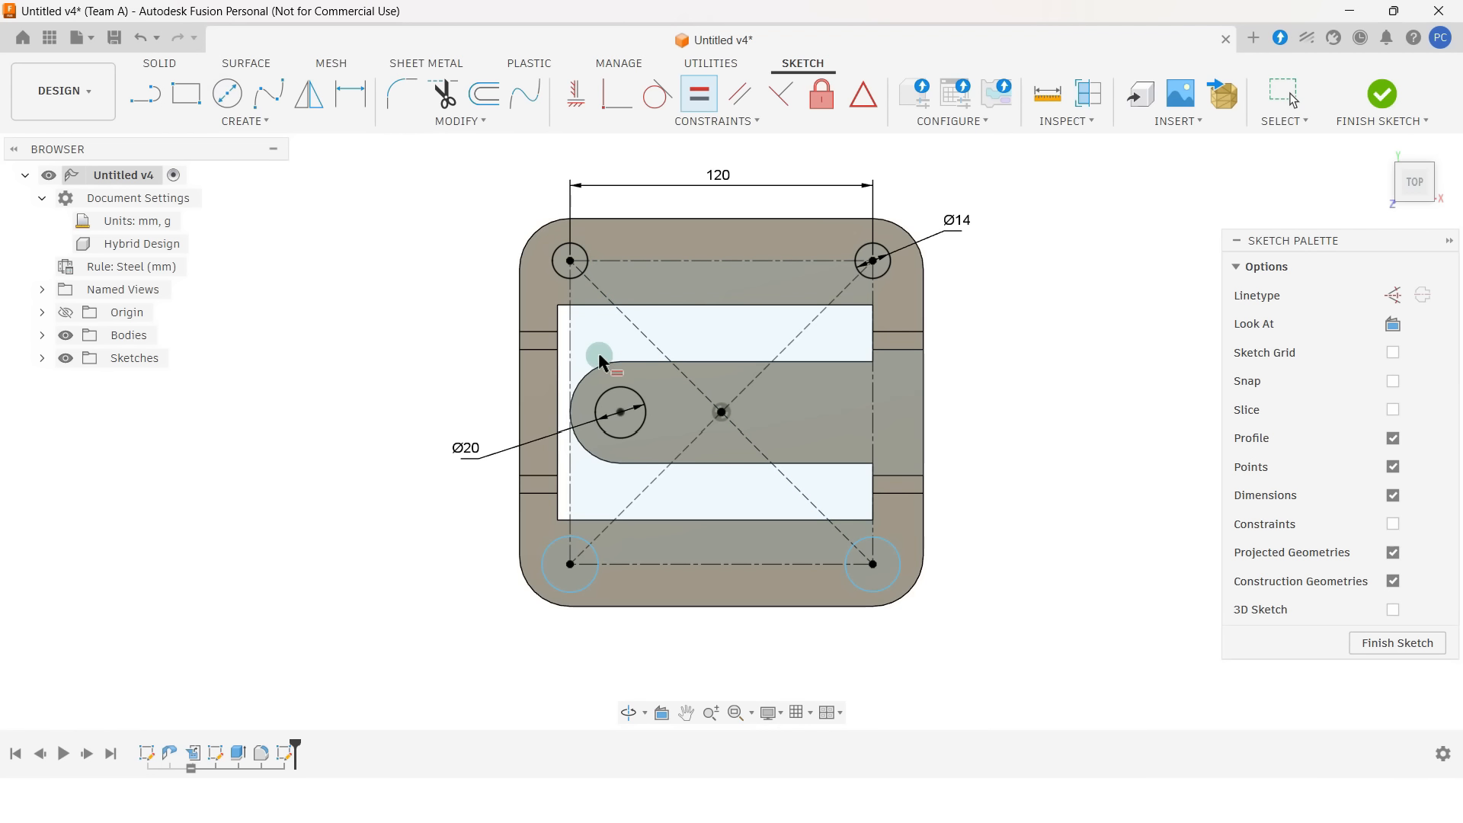
left_click(578, 277)
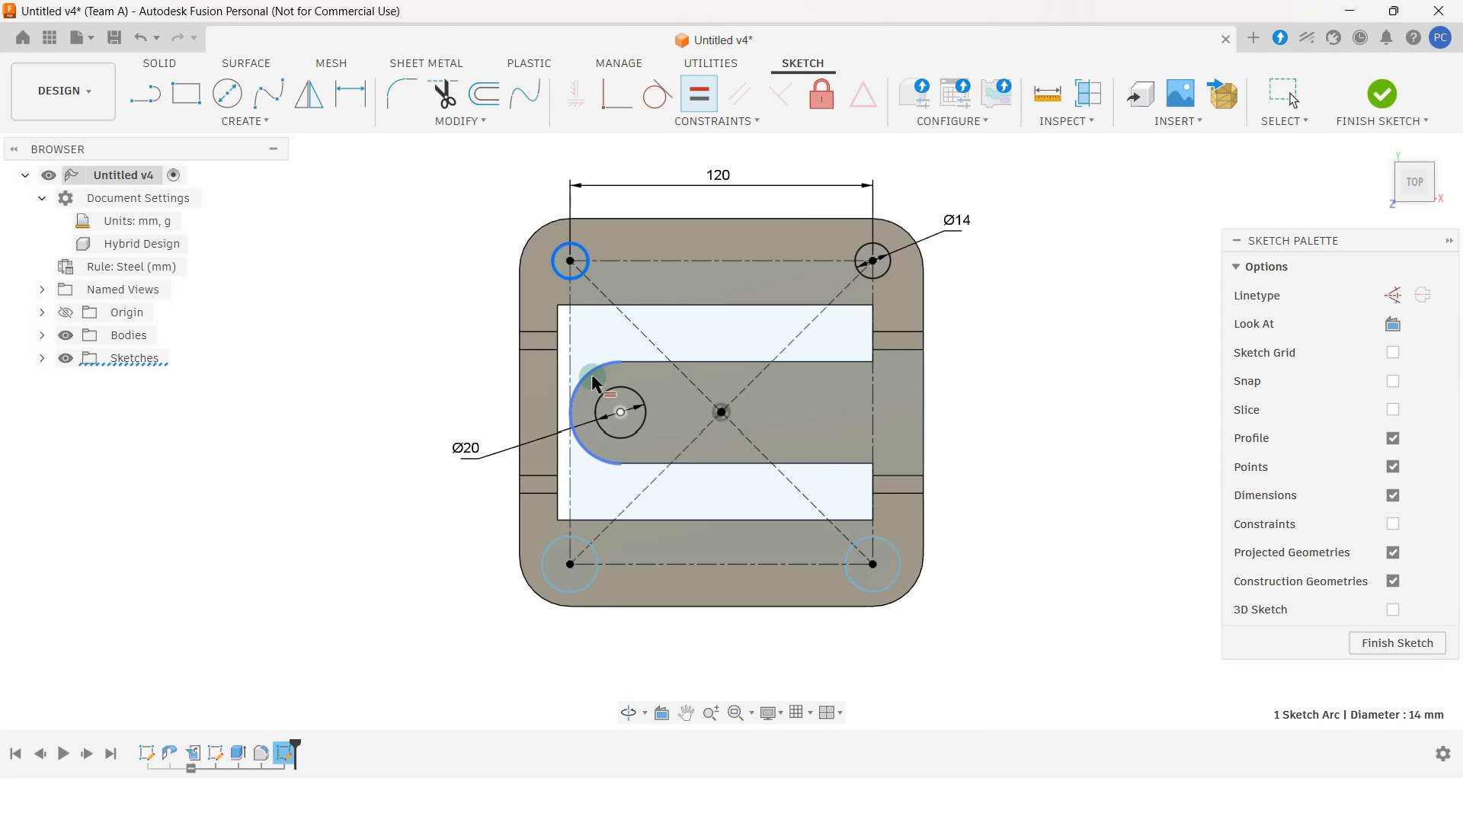
left_click(585, 536)
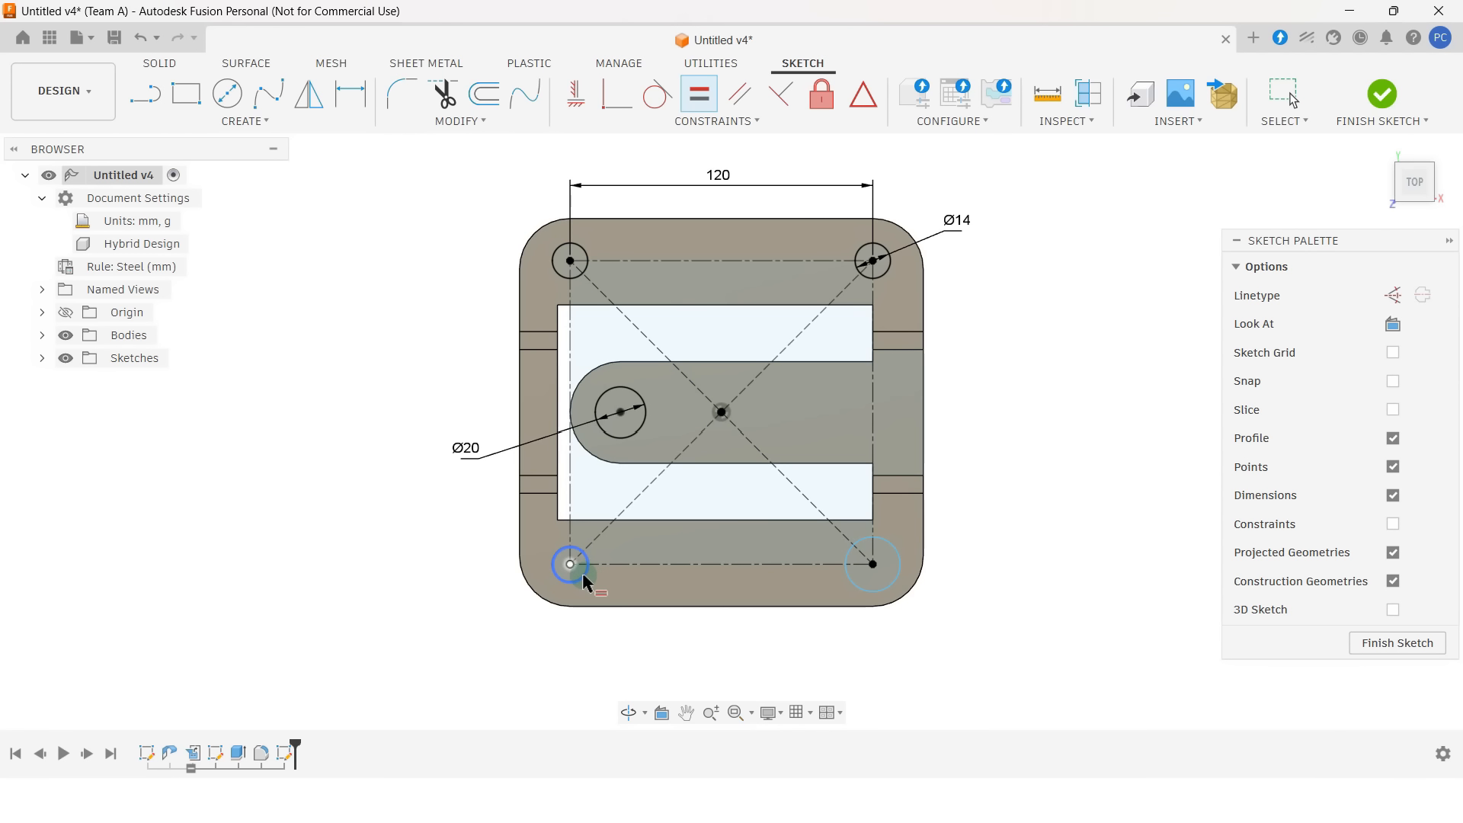
left_click(863, 589)
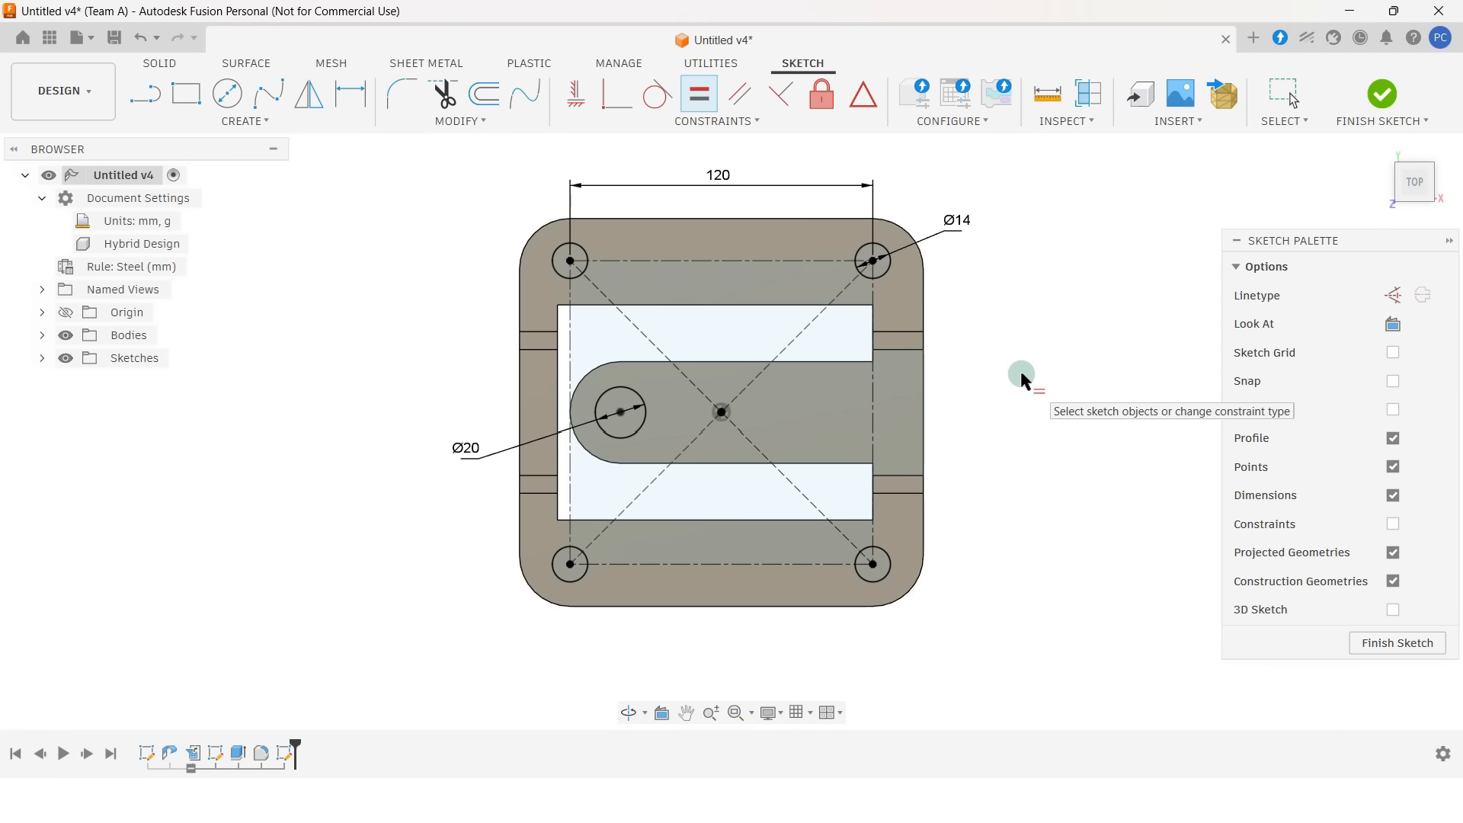
- Finish the sketch and cut the four corner circles and the tongue circle 25 mm down through the flat sheet with Extrude
left_click(1381, 94)
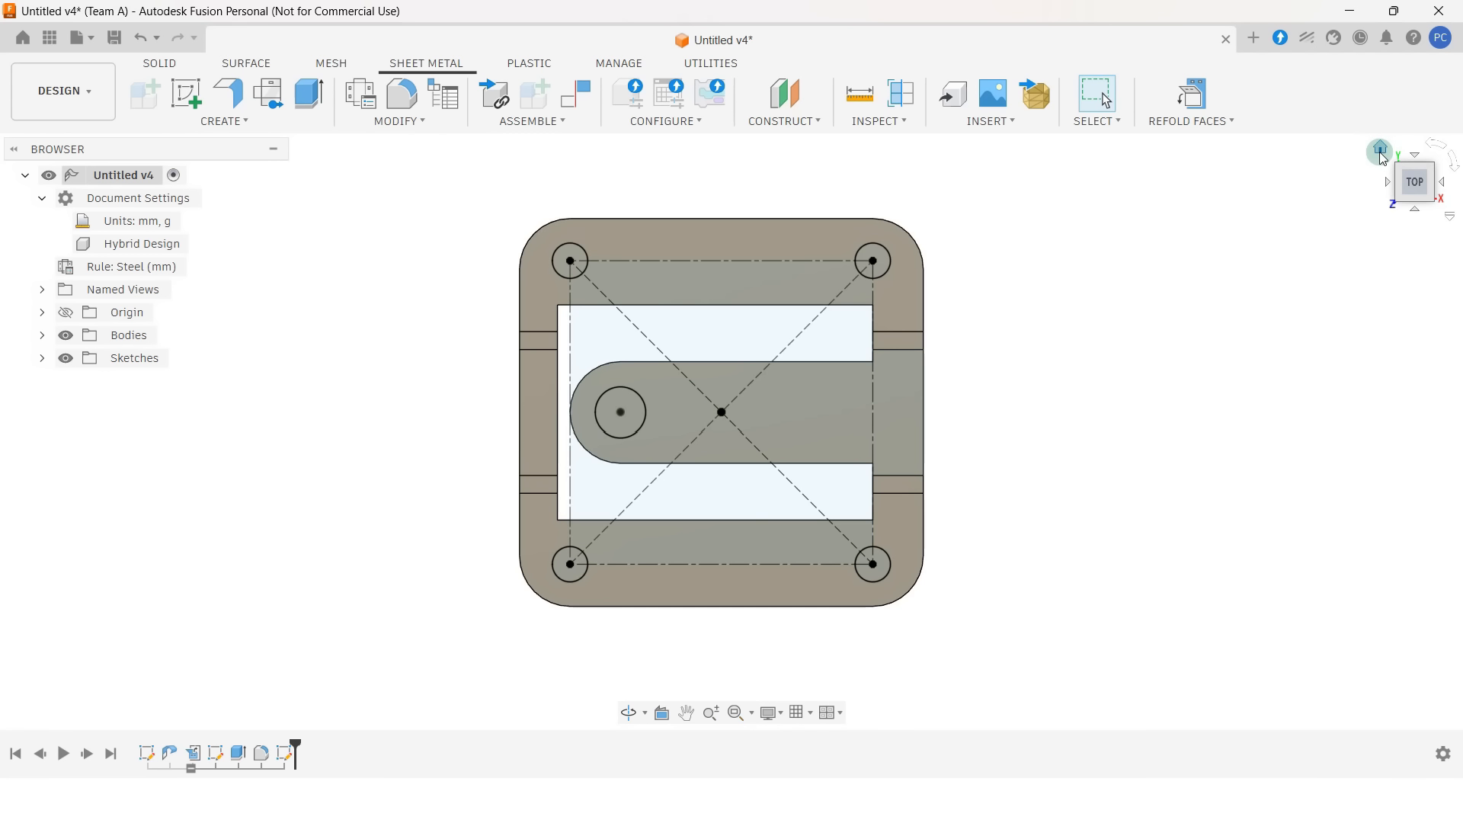
left_click(1380, 148)
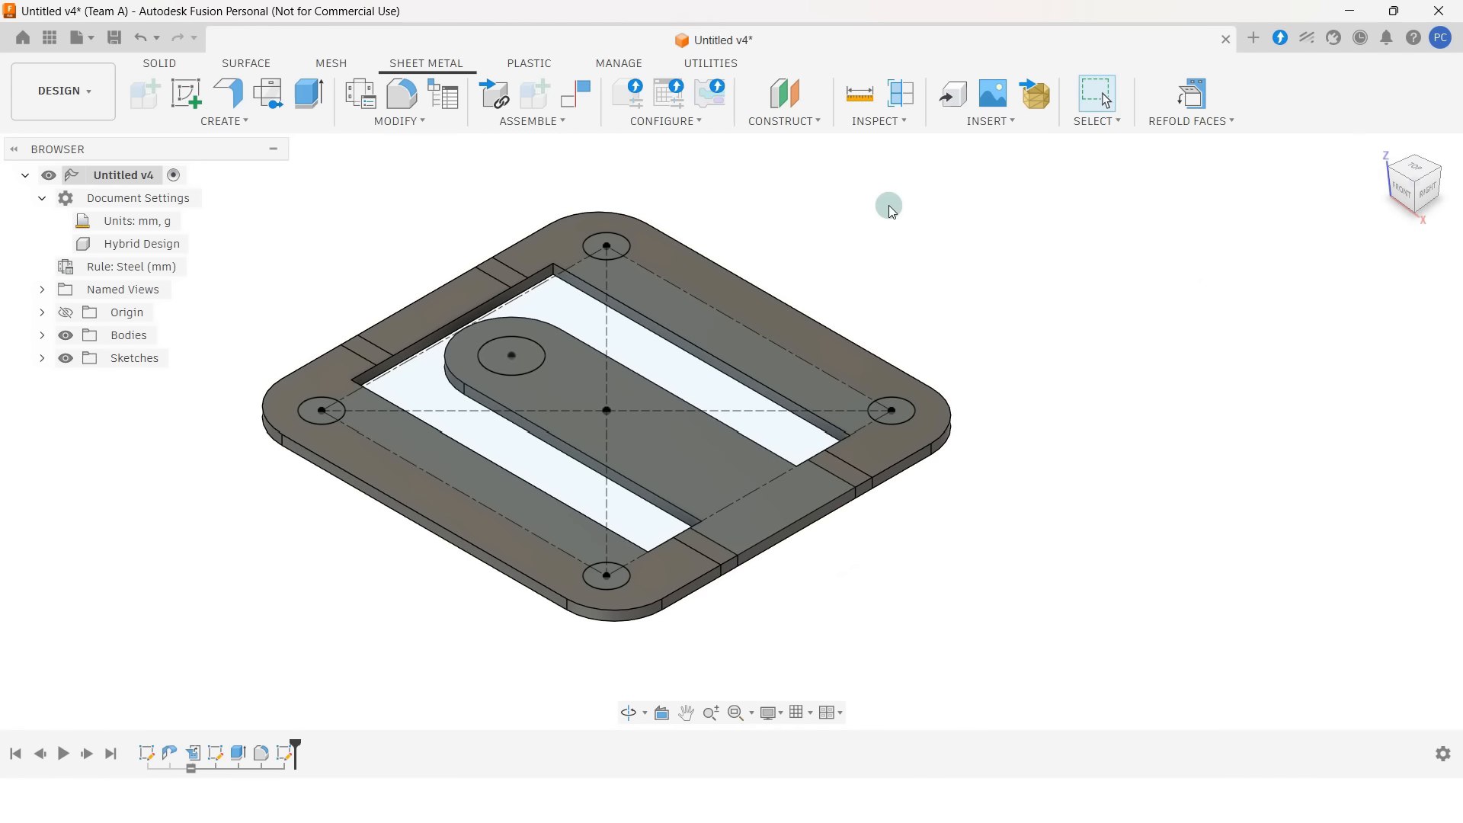
left_click(308, 103)
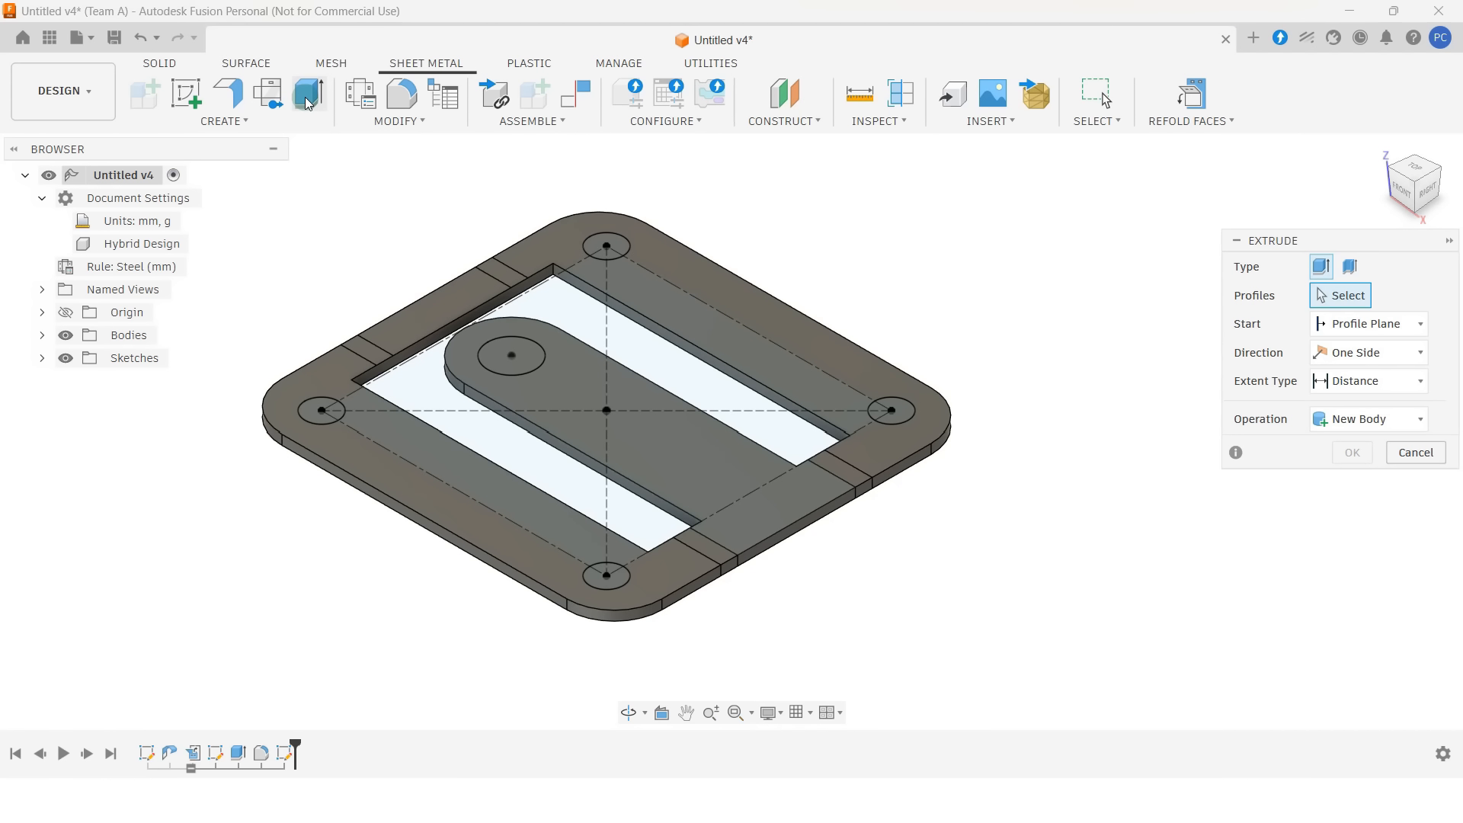
left_click(599, 246)
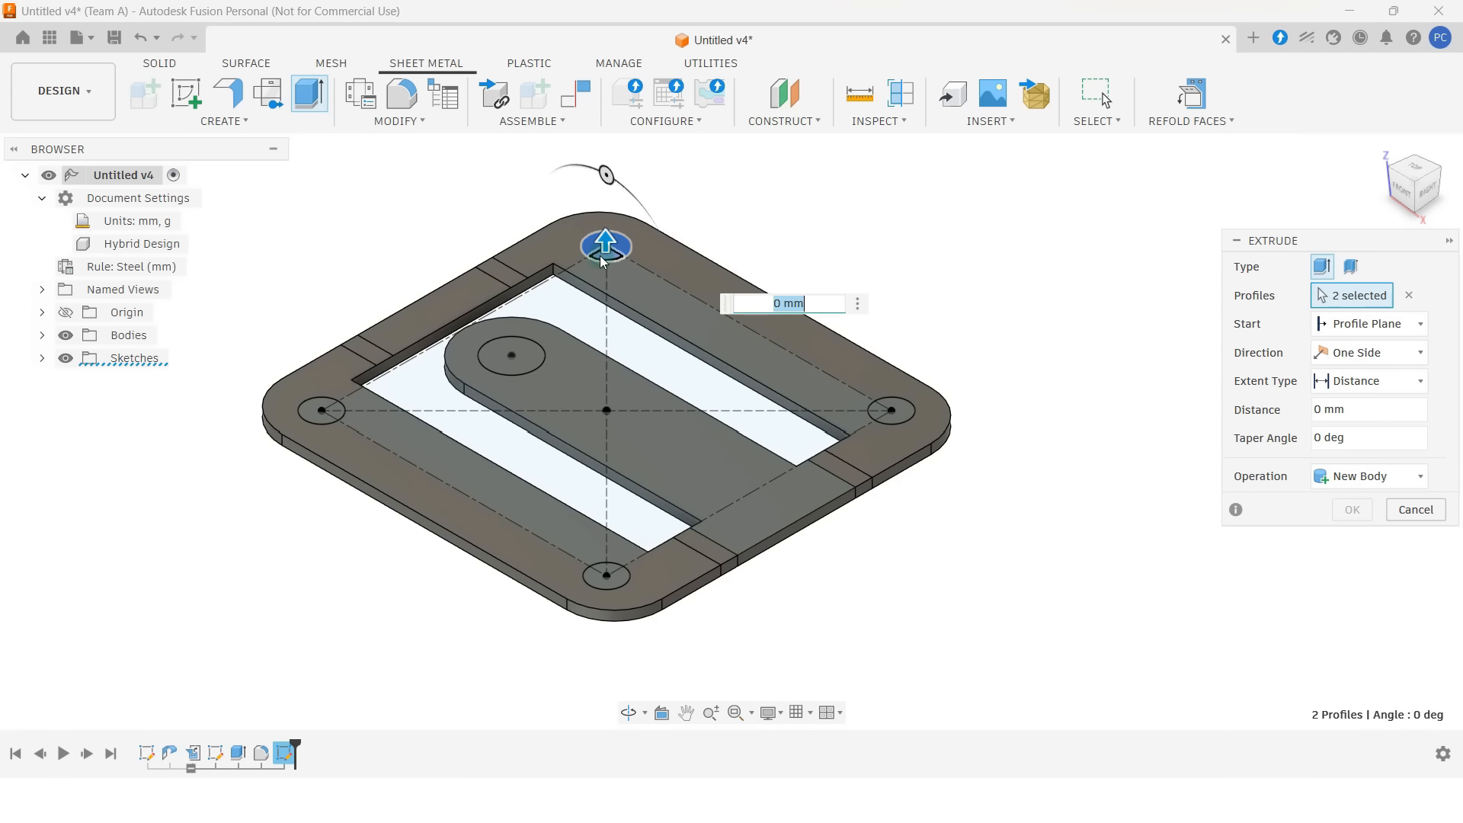
left_click(509, 355)
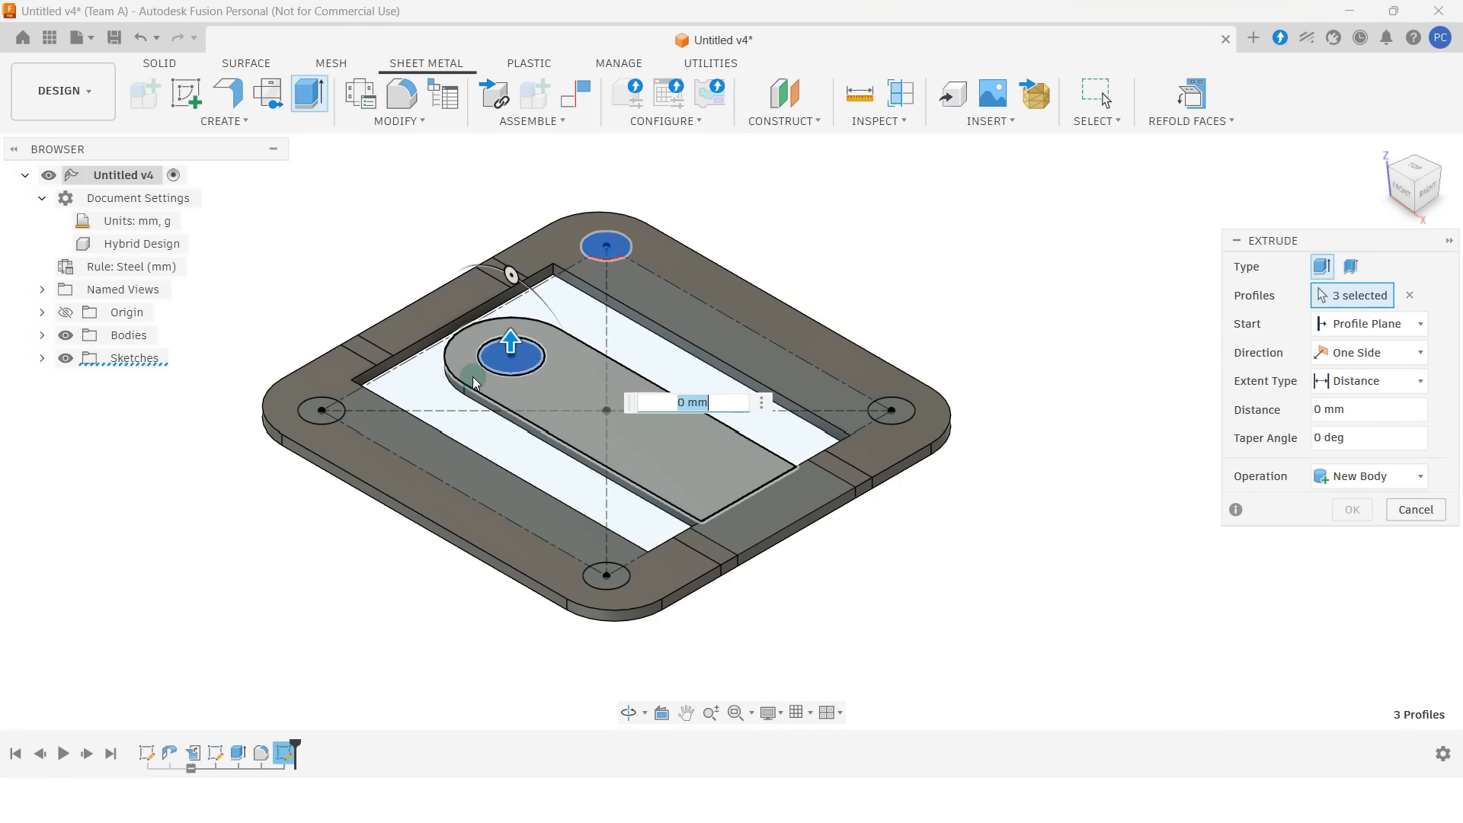
left_click(340, 413)
left_click(313, 417)
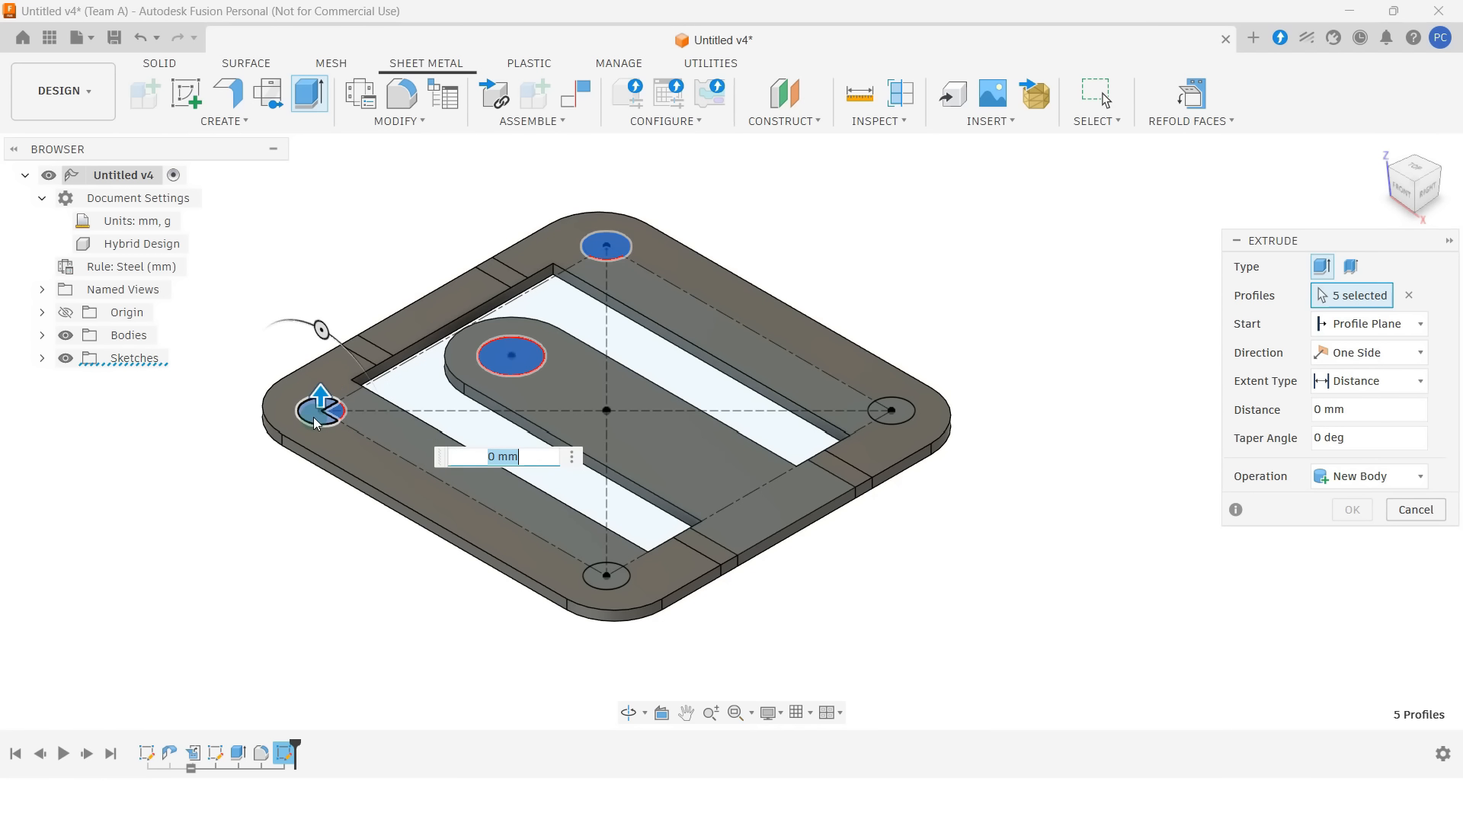
left_click(593, 581)
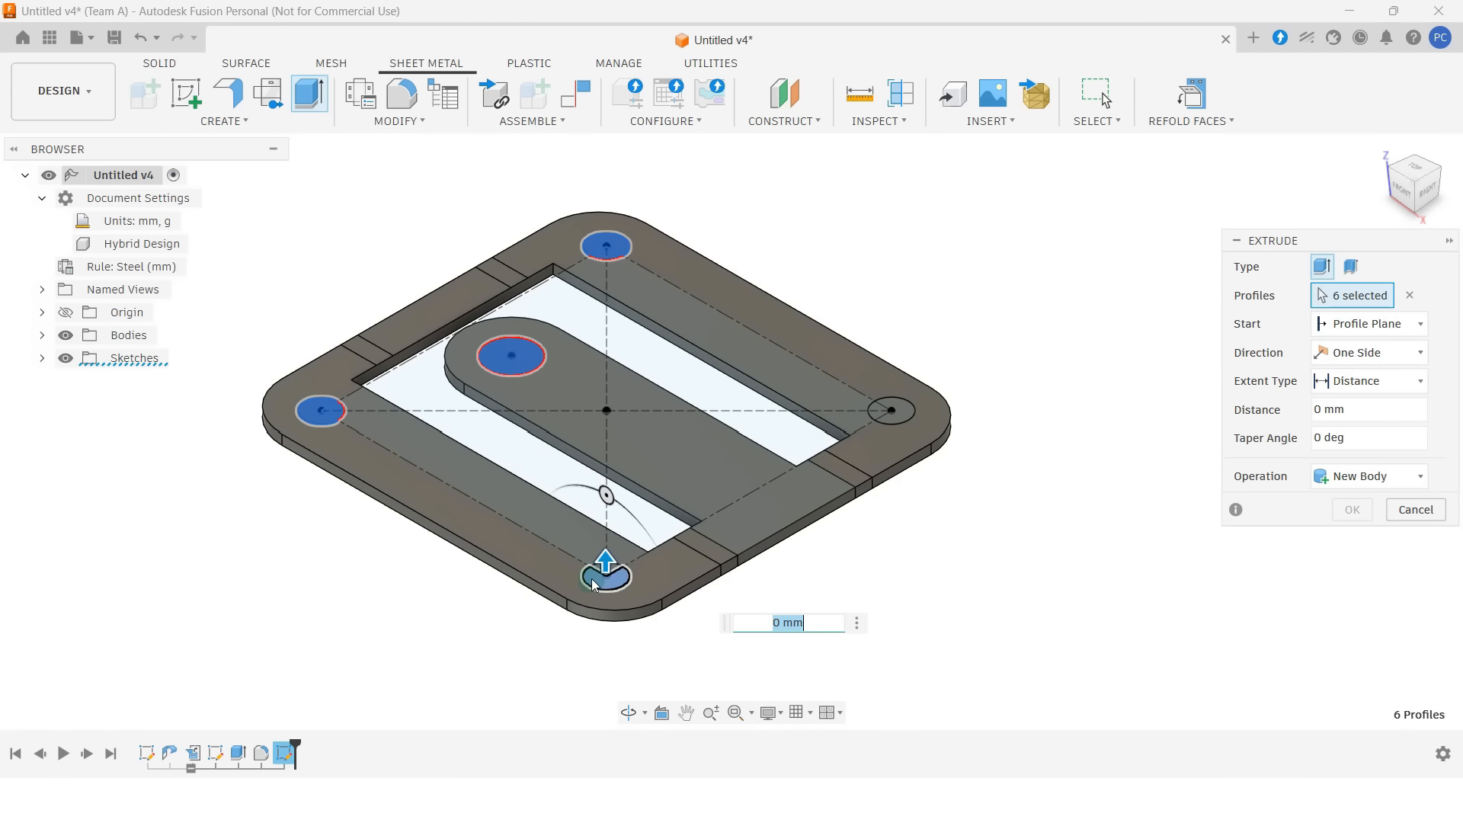
left_click(604, 577)
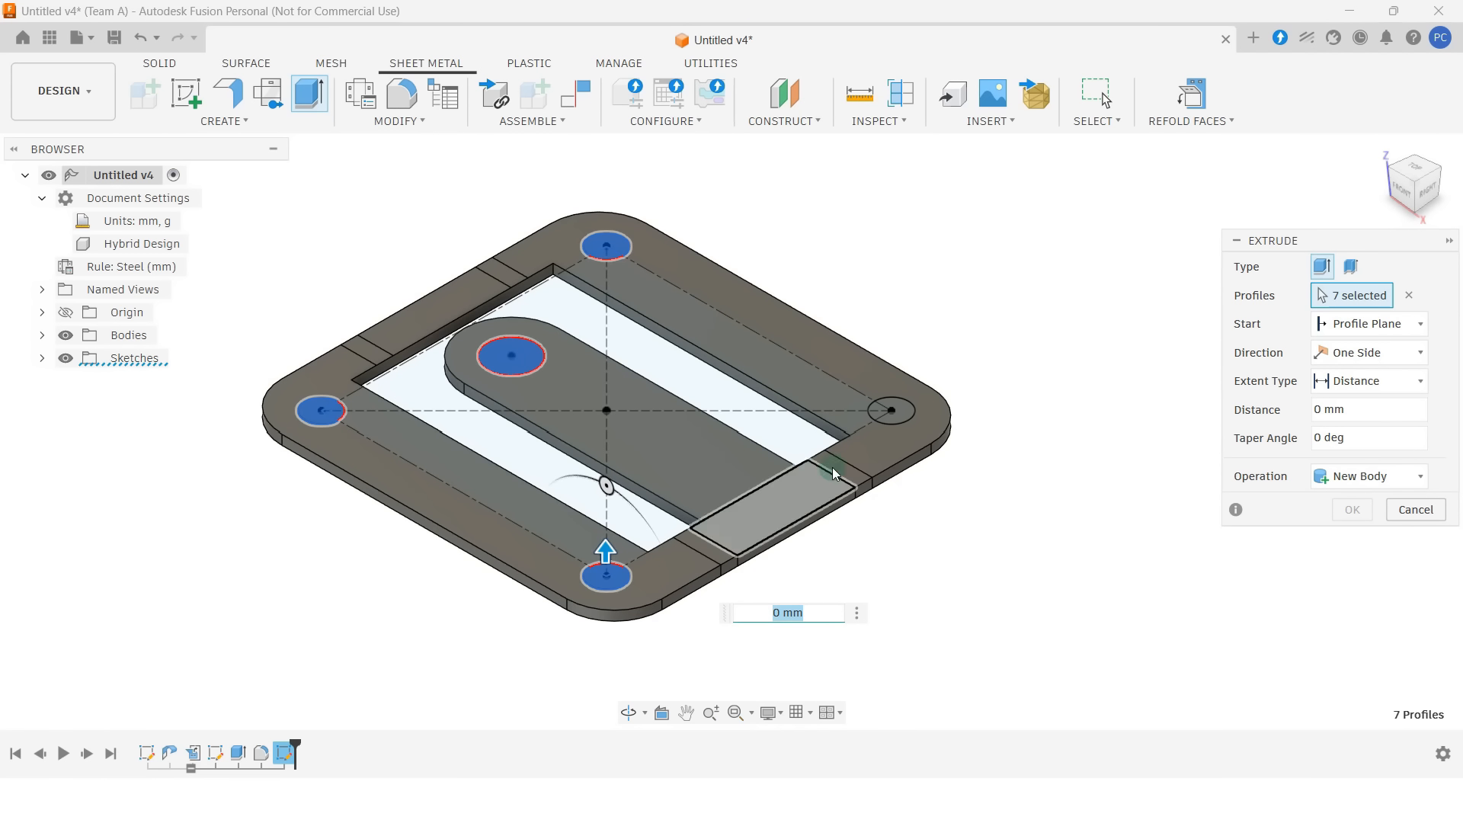
left_click(889, 415)
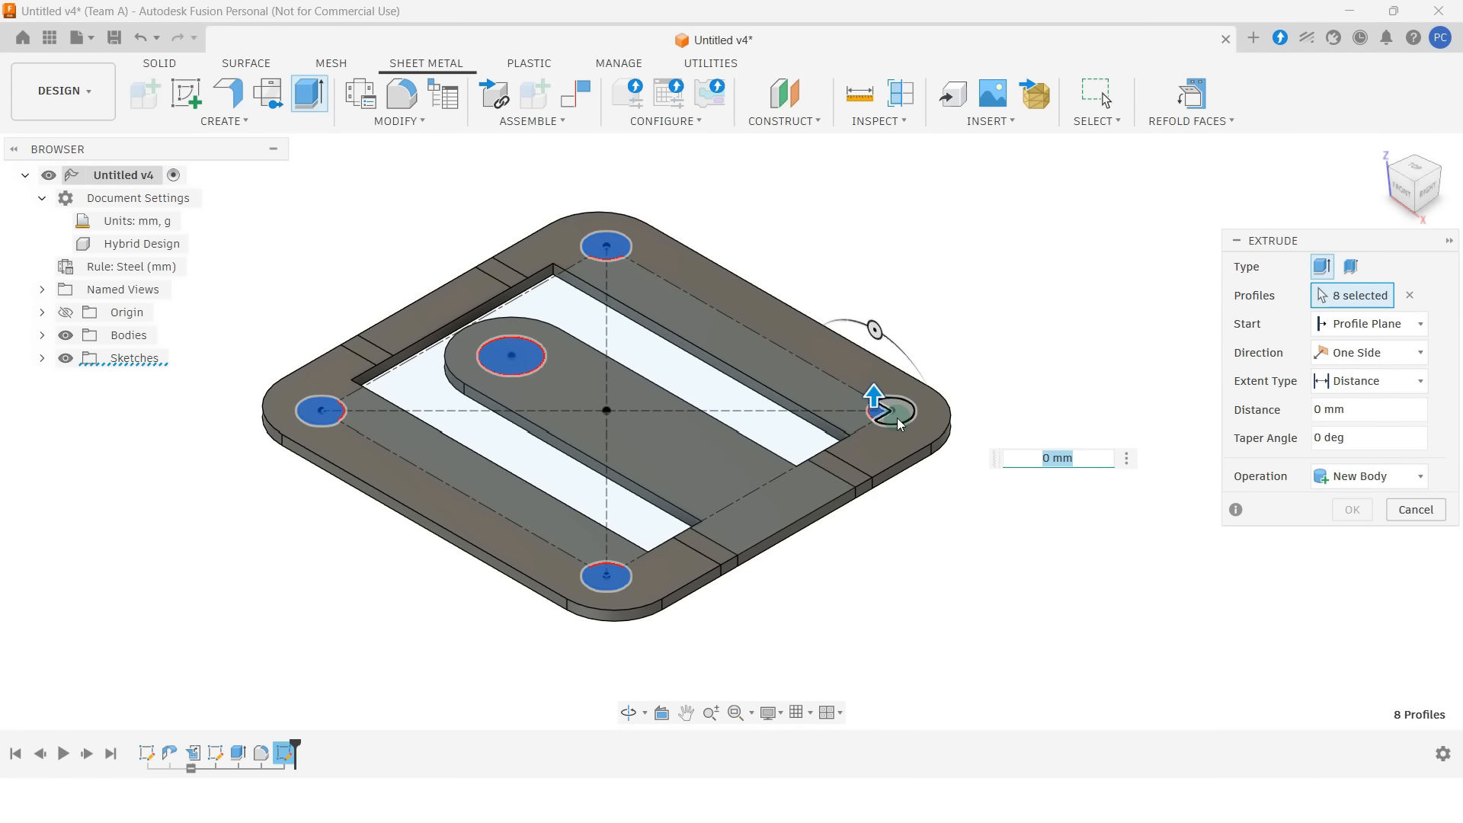
left_click(896, 418)
left_click_drag(890, 397, 892, 466)
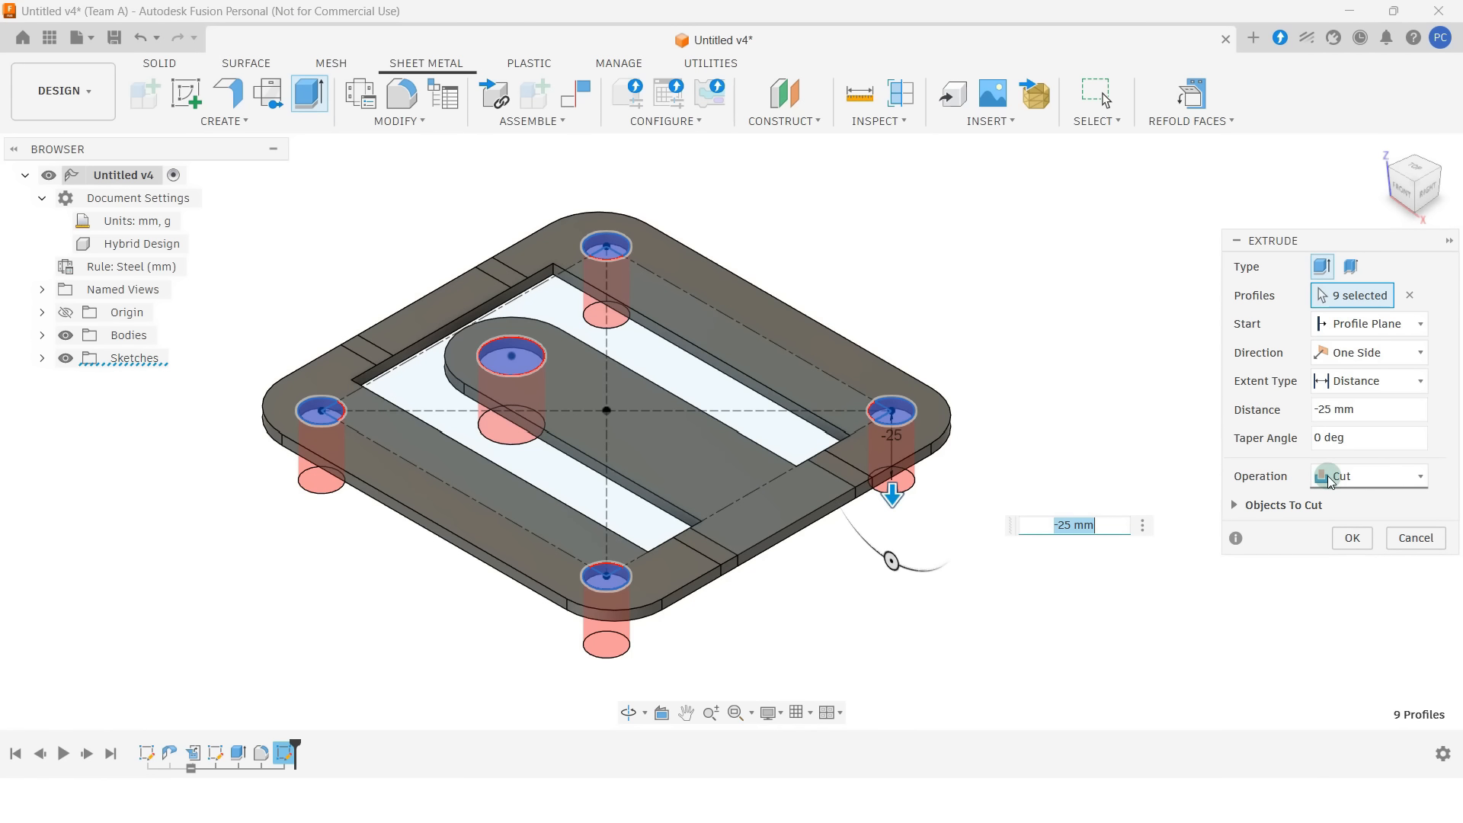
left_click(1343, 543)
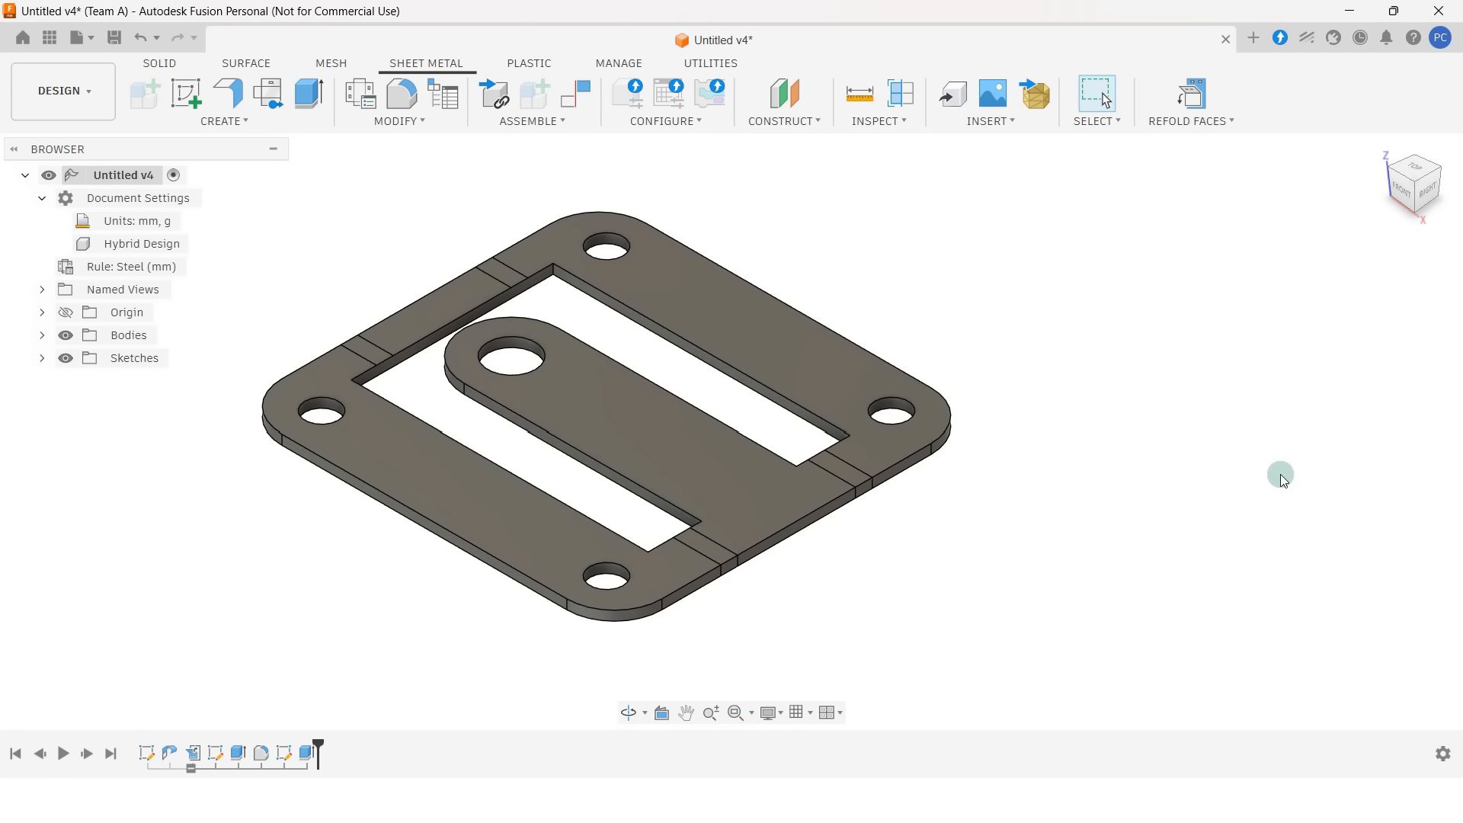
- Refold the unfolded faces of the sheet metal part and save the design
left_click(1192, 105)
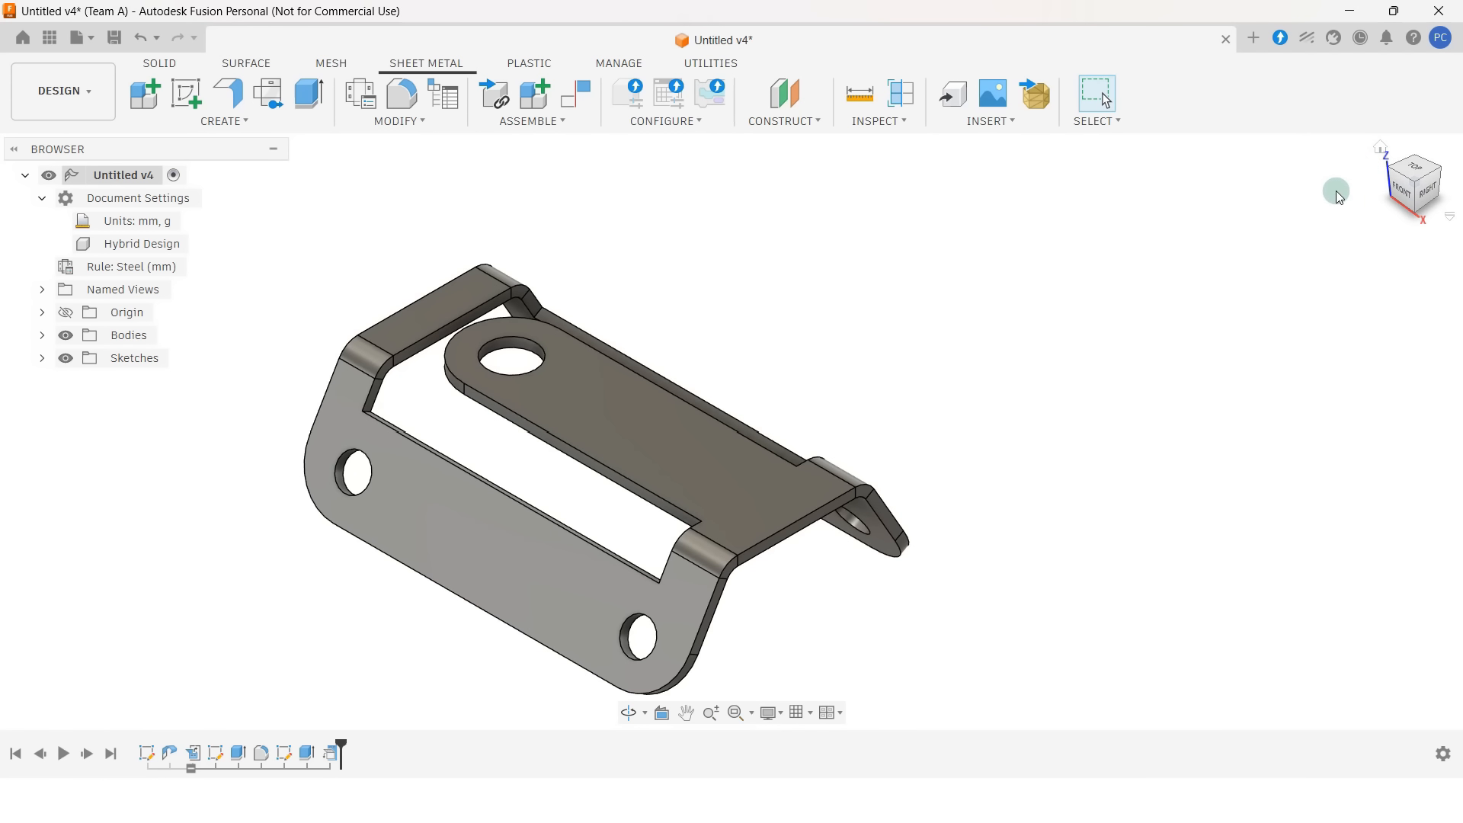
key("ctrl+s")
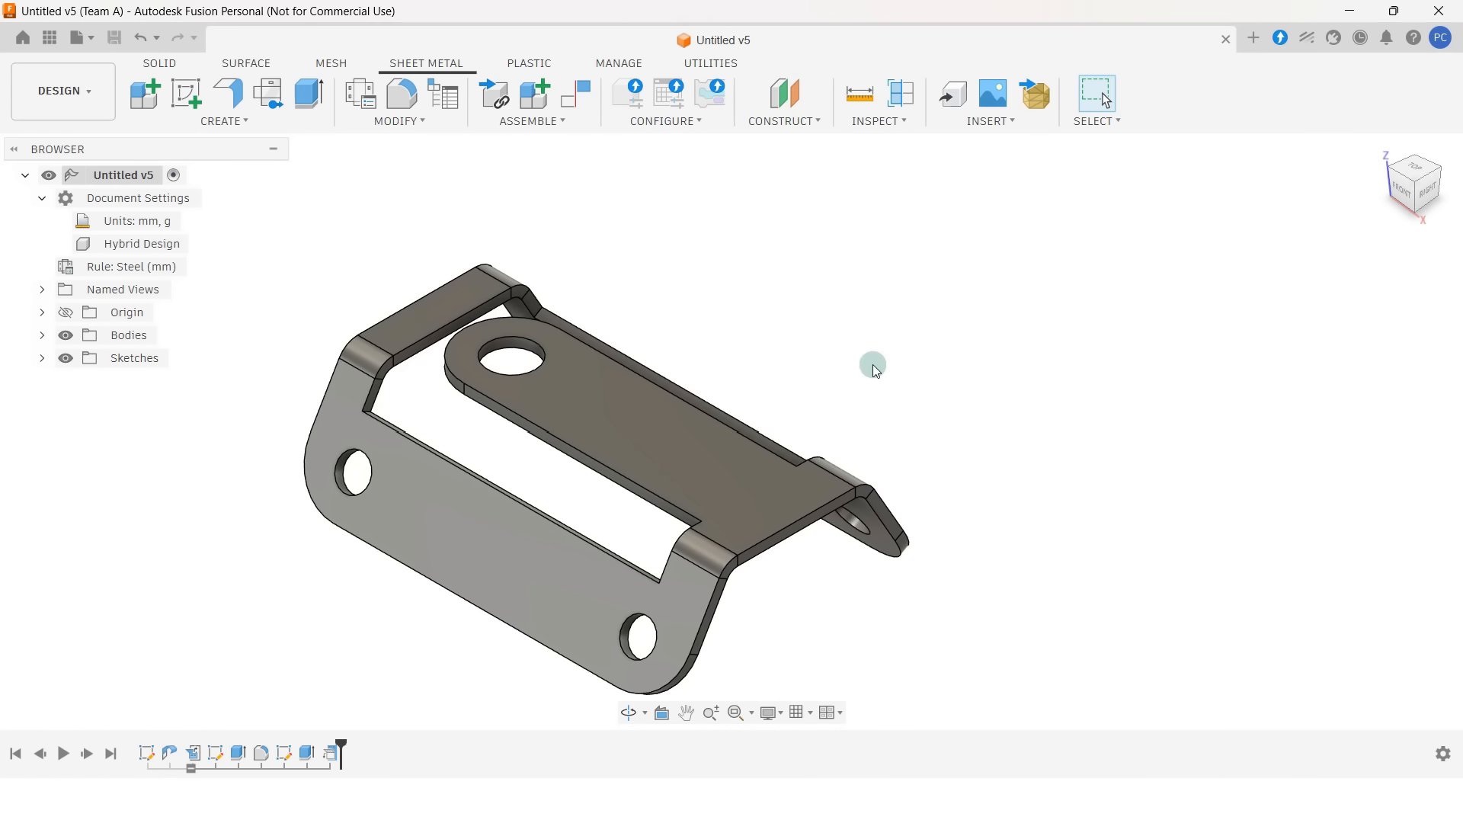
- Create a sketch on the tongue's top face and draw a line across its full width, about 37 mm from the outer edge at its attached end
left_click(679, 436)
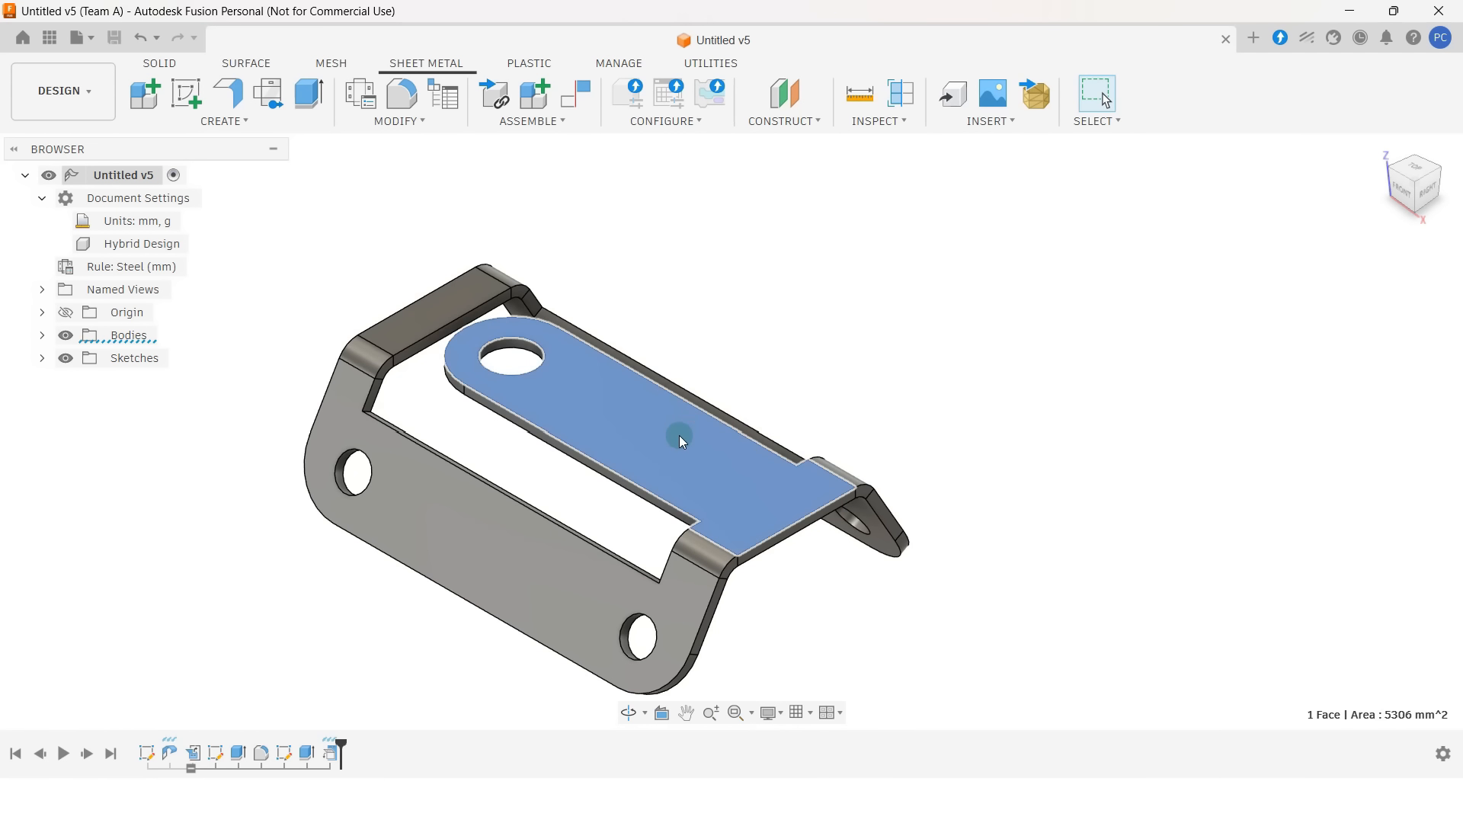
right_click(876, 297)
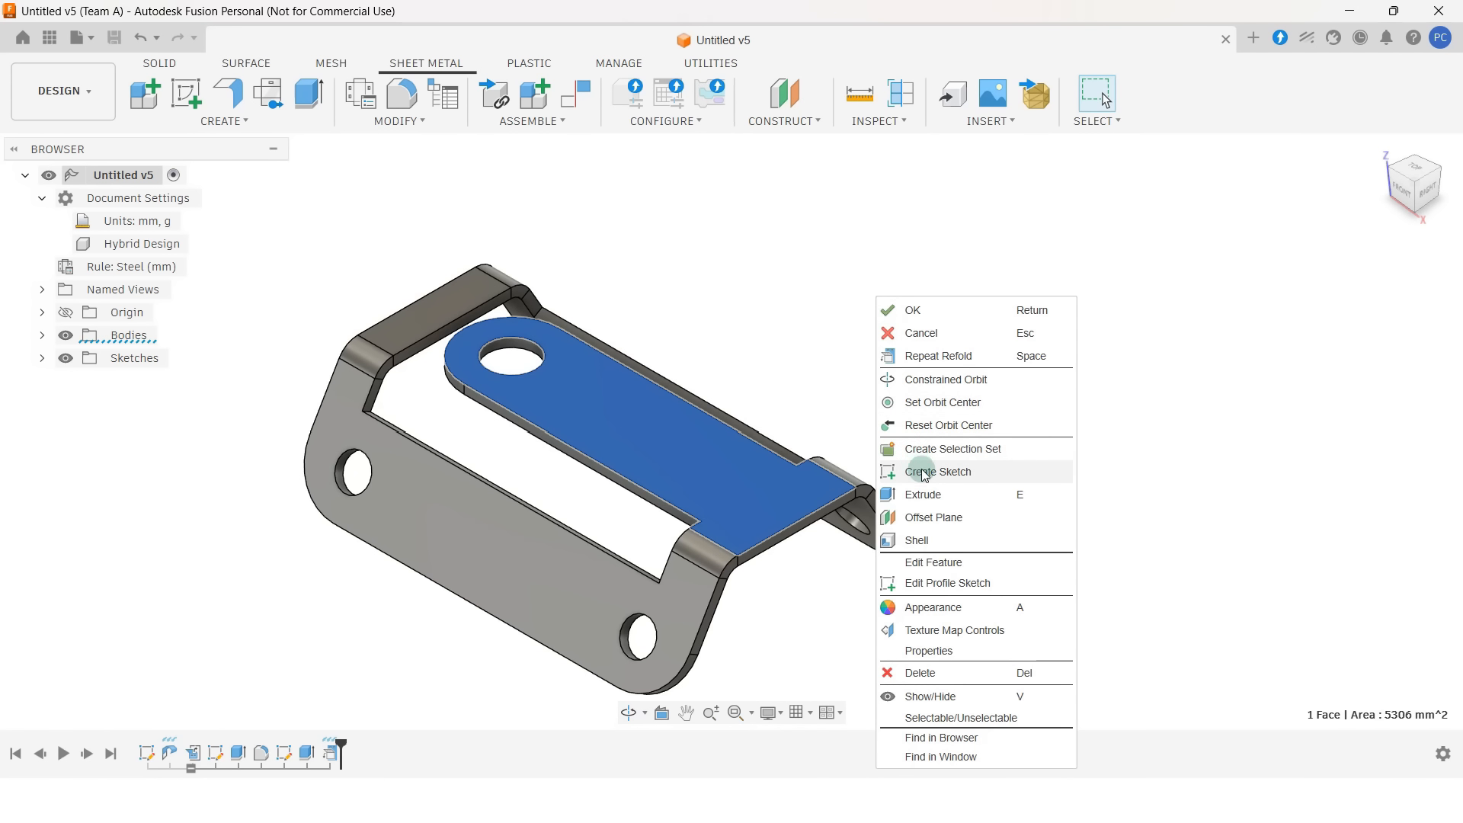
left_click(979, 472)
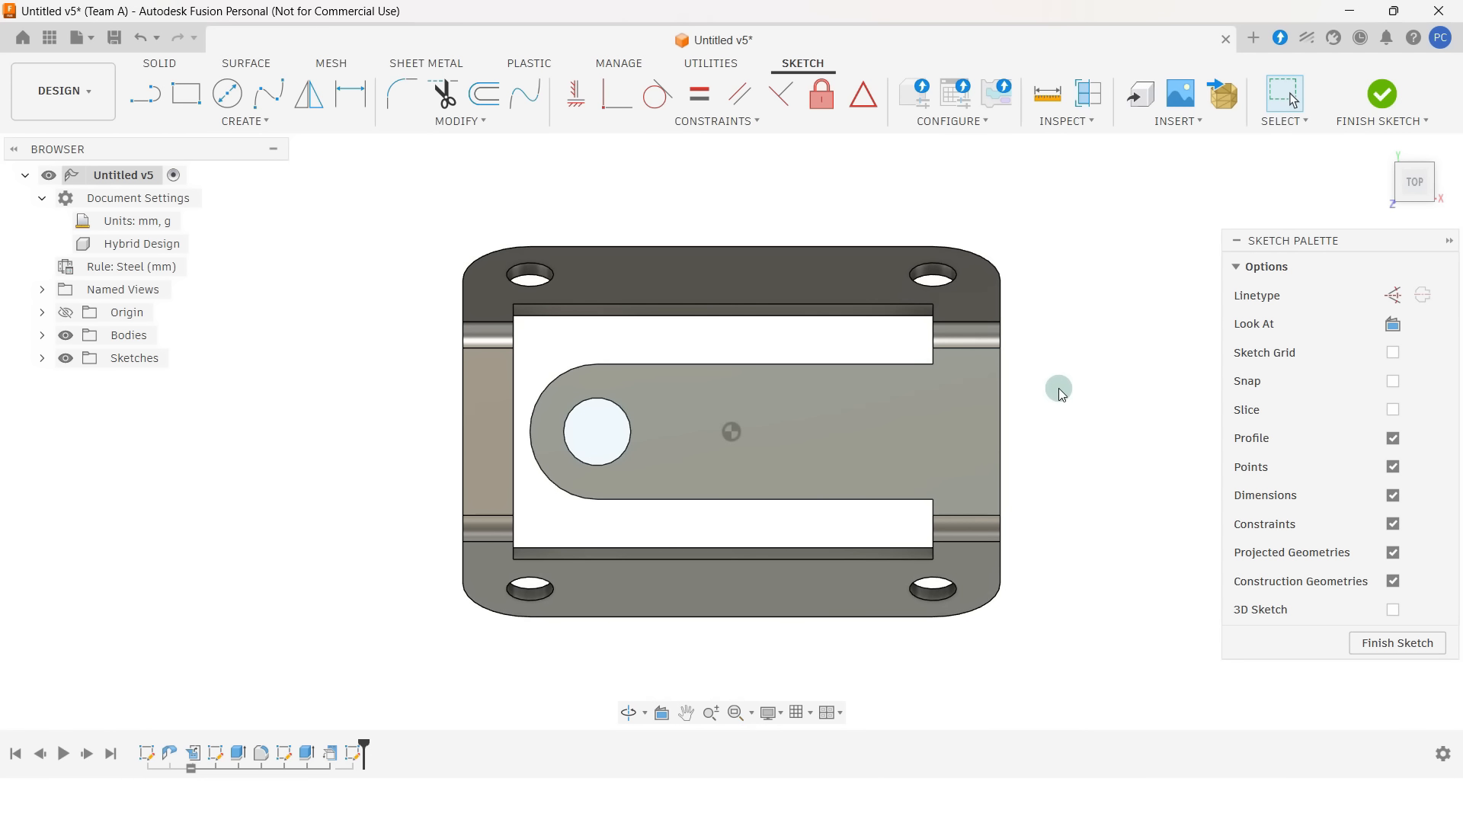
key("s")
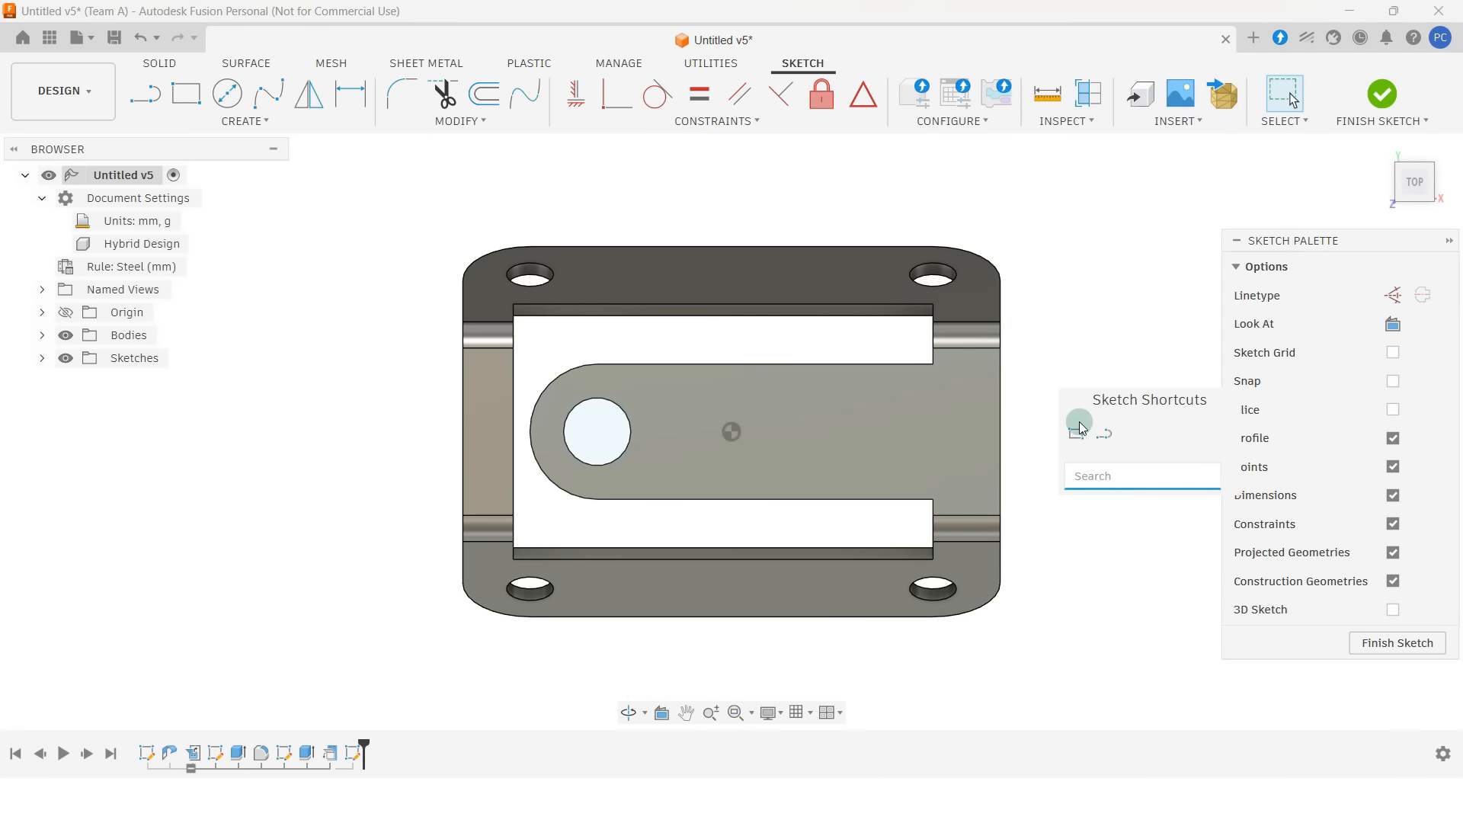
left_click(1102, 436)
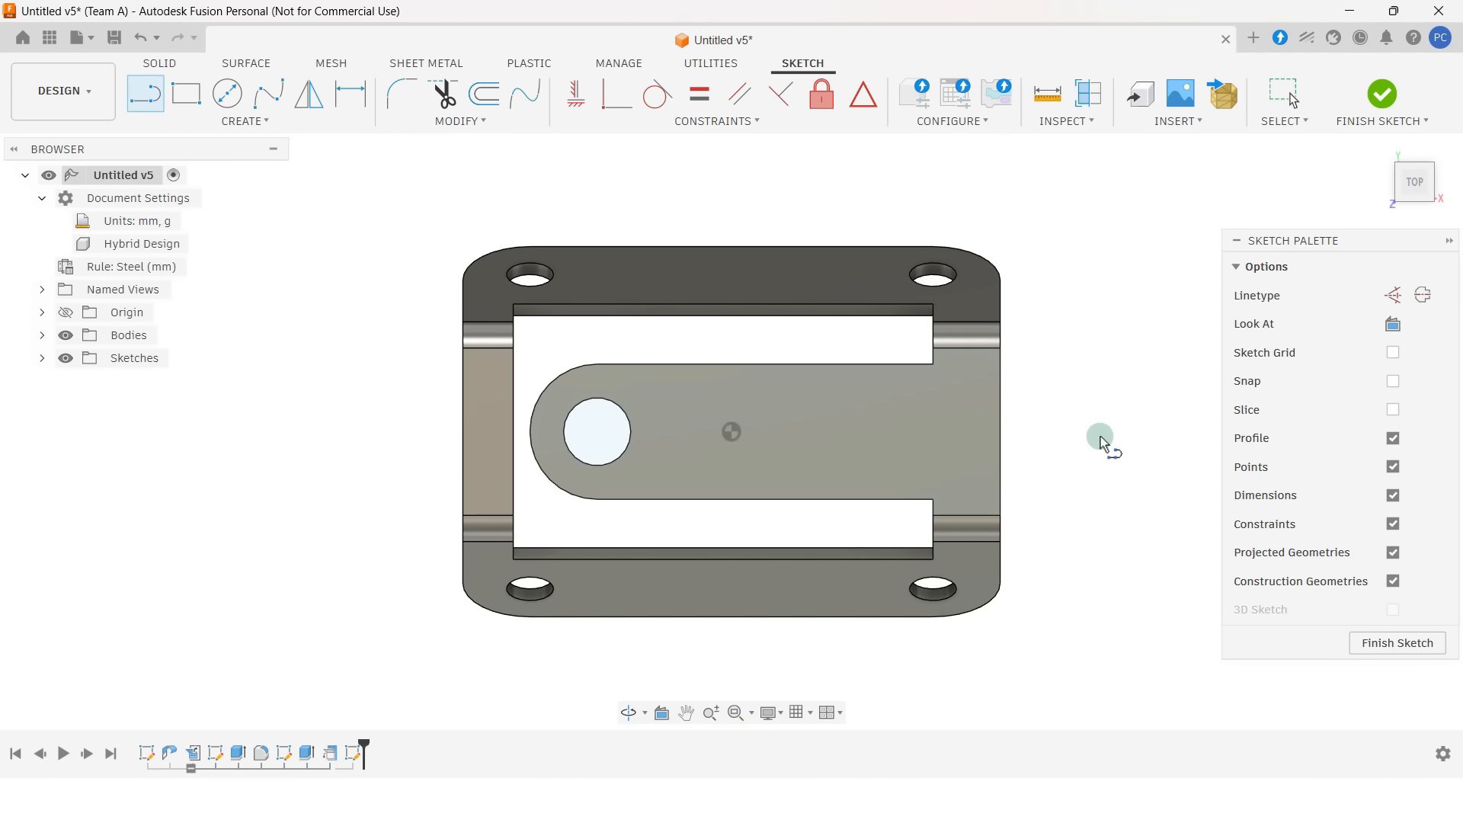
left_click(877, 364)
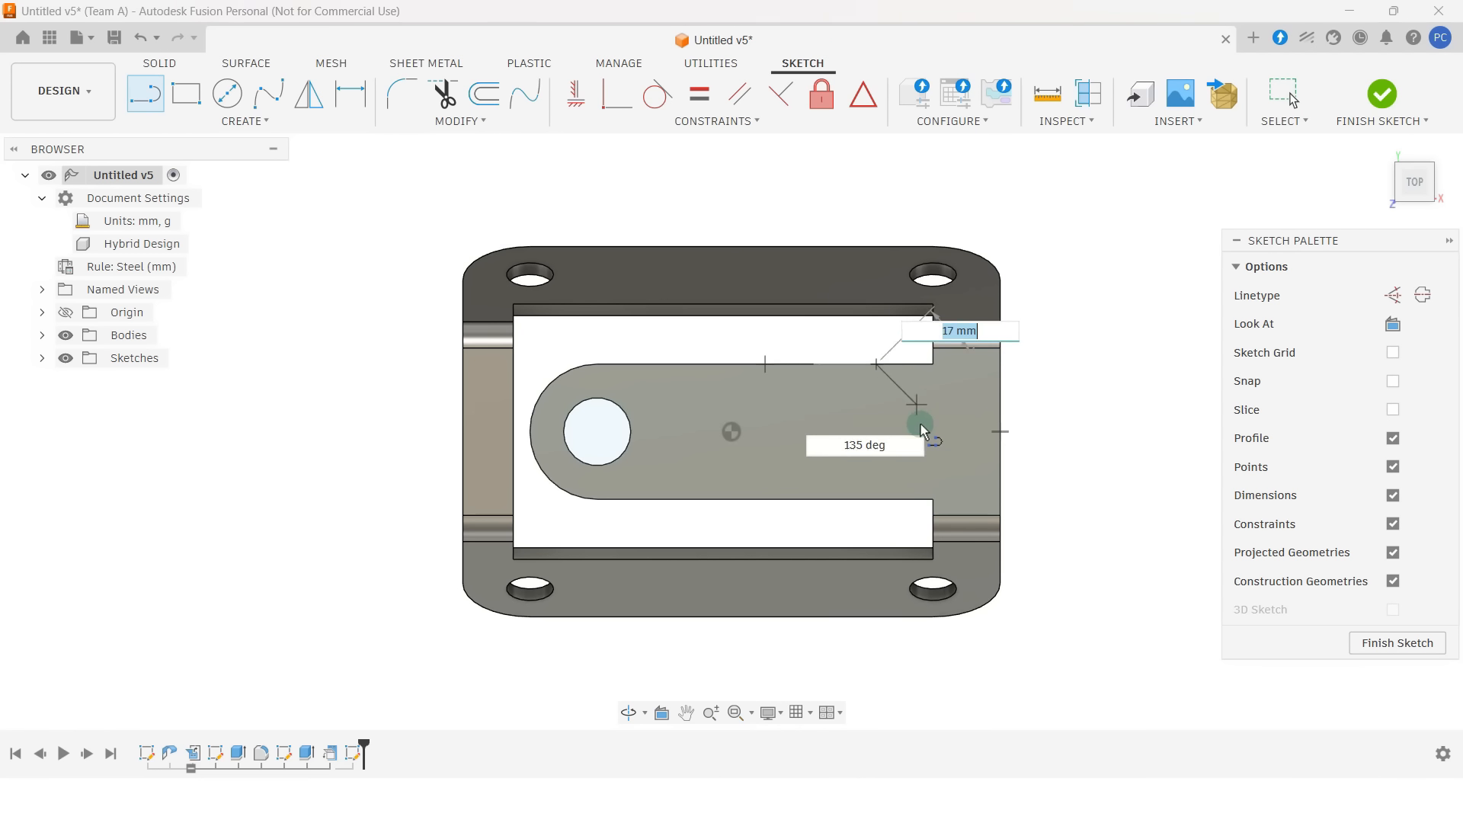
left_click(877, 499)
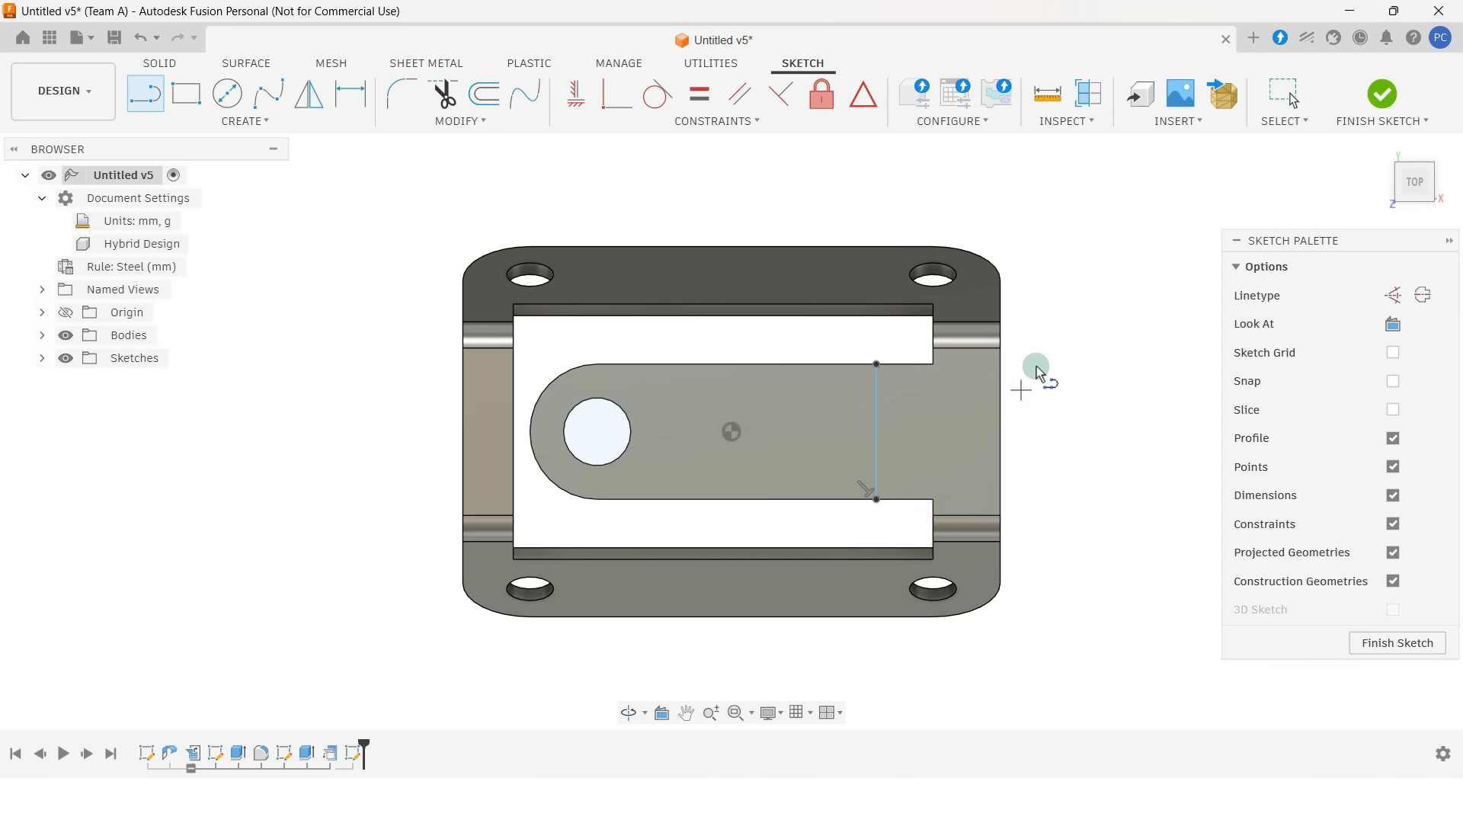
key("Escape")
- Dimension the line 40 mm from the part's outer edge at the tongue's attached end and finish the sketch
key("d")
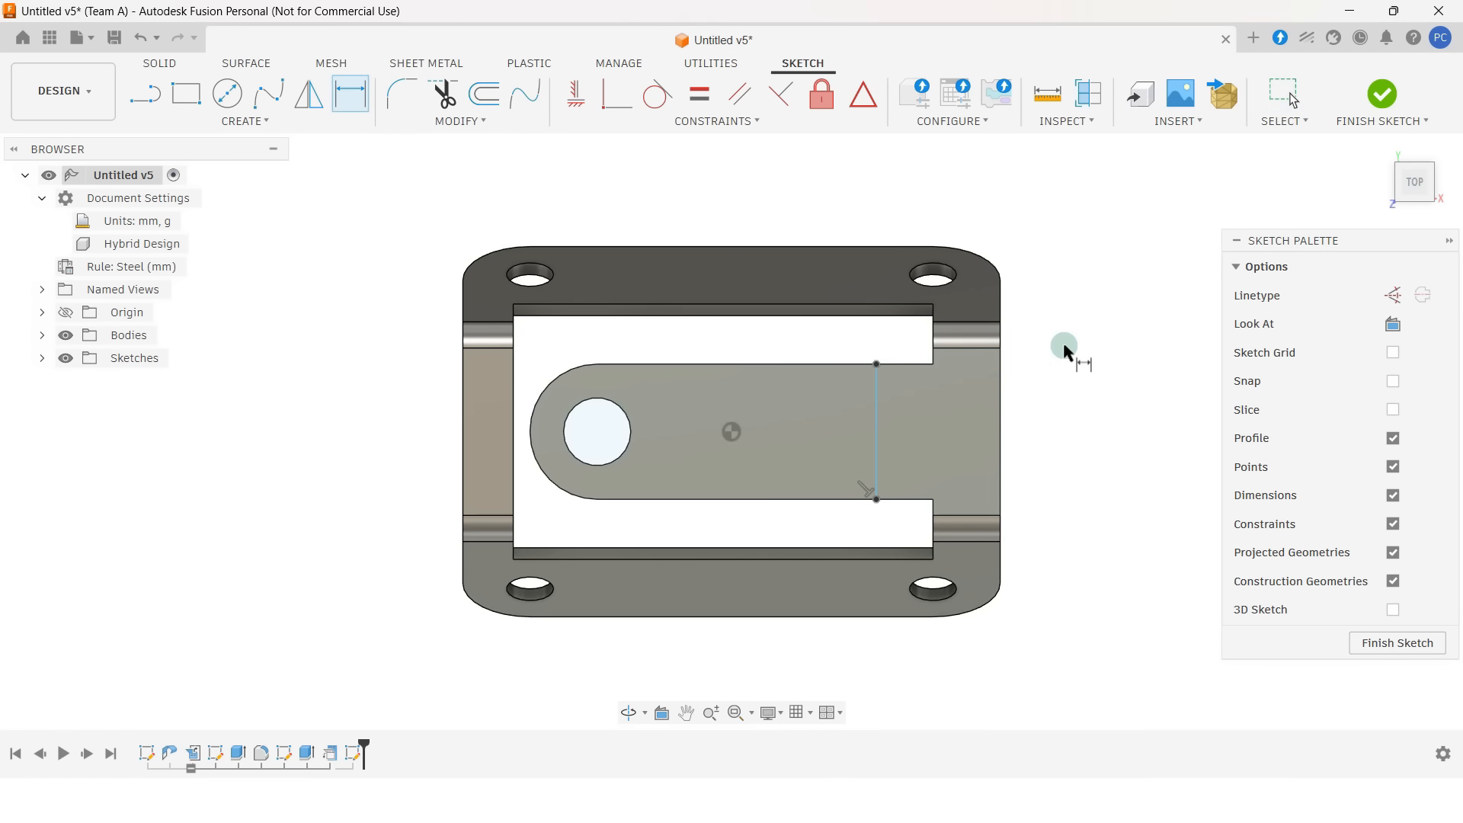
left_click(892, 440)
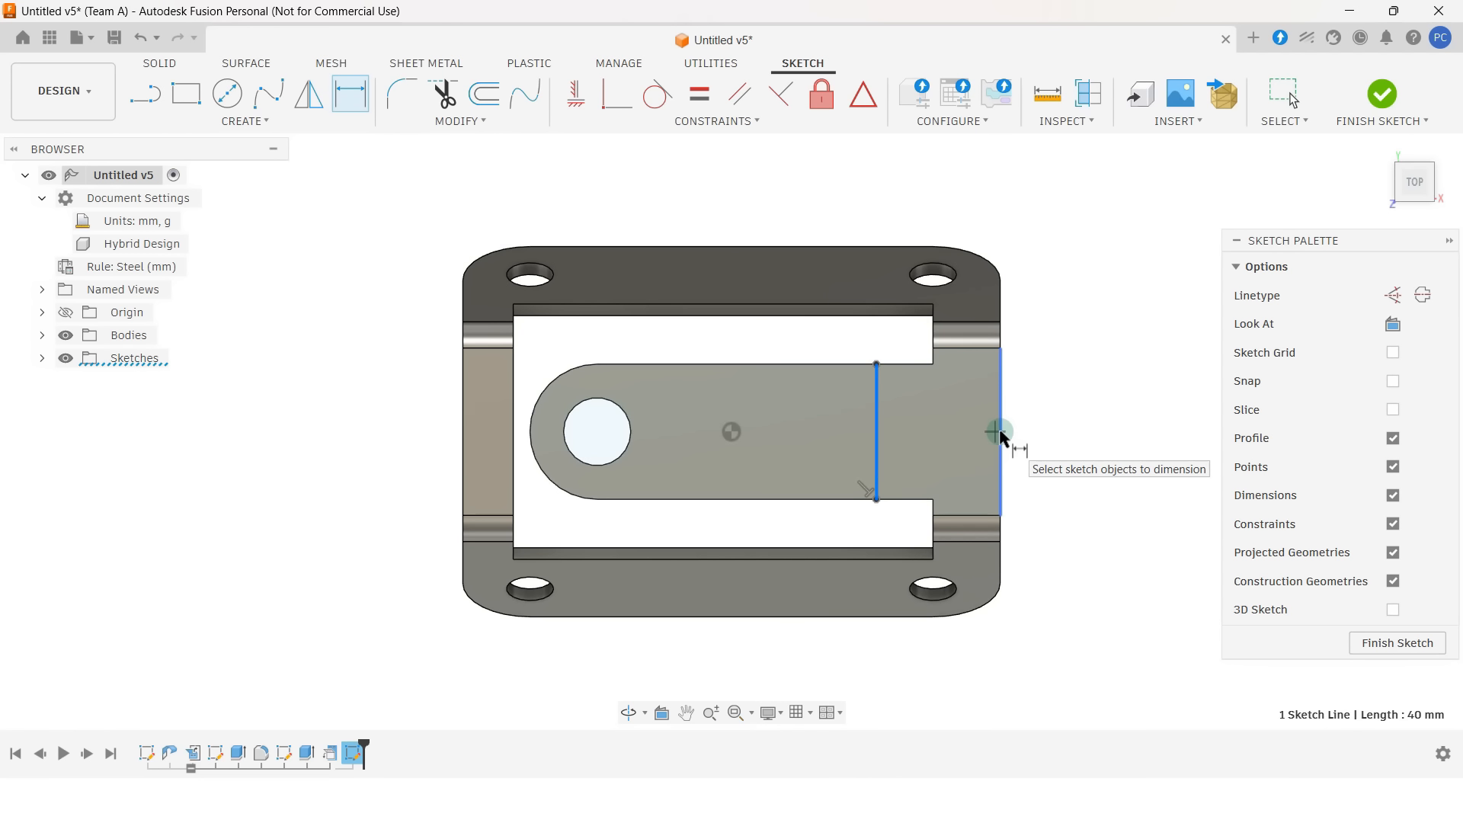
left_click(1000, 435)
left_click(953, 428)
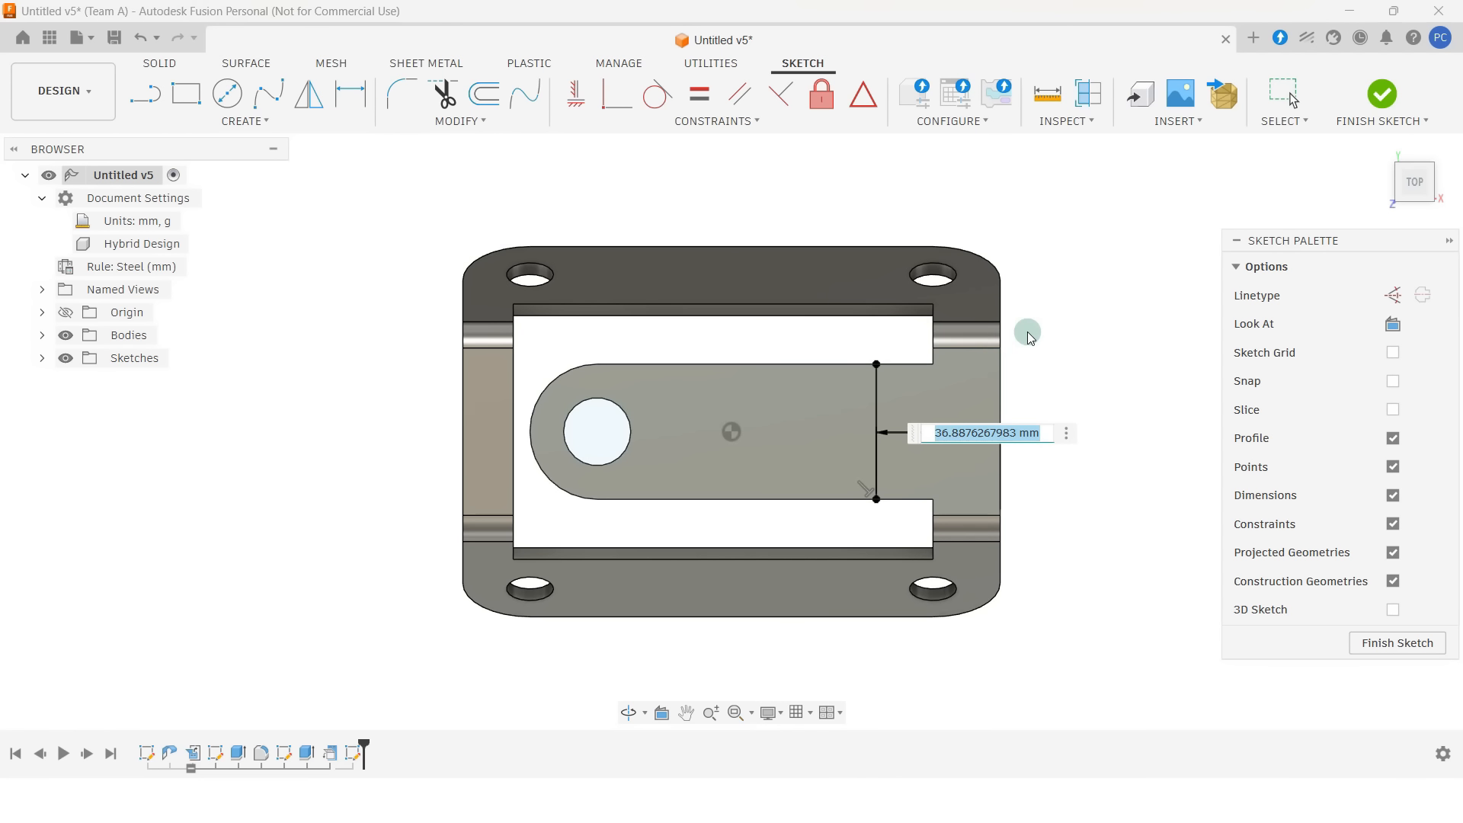
type("40")
key("Return")
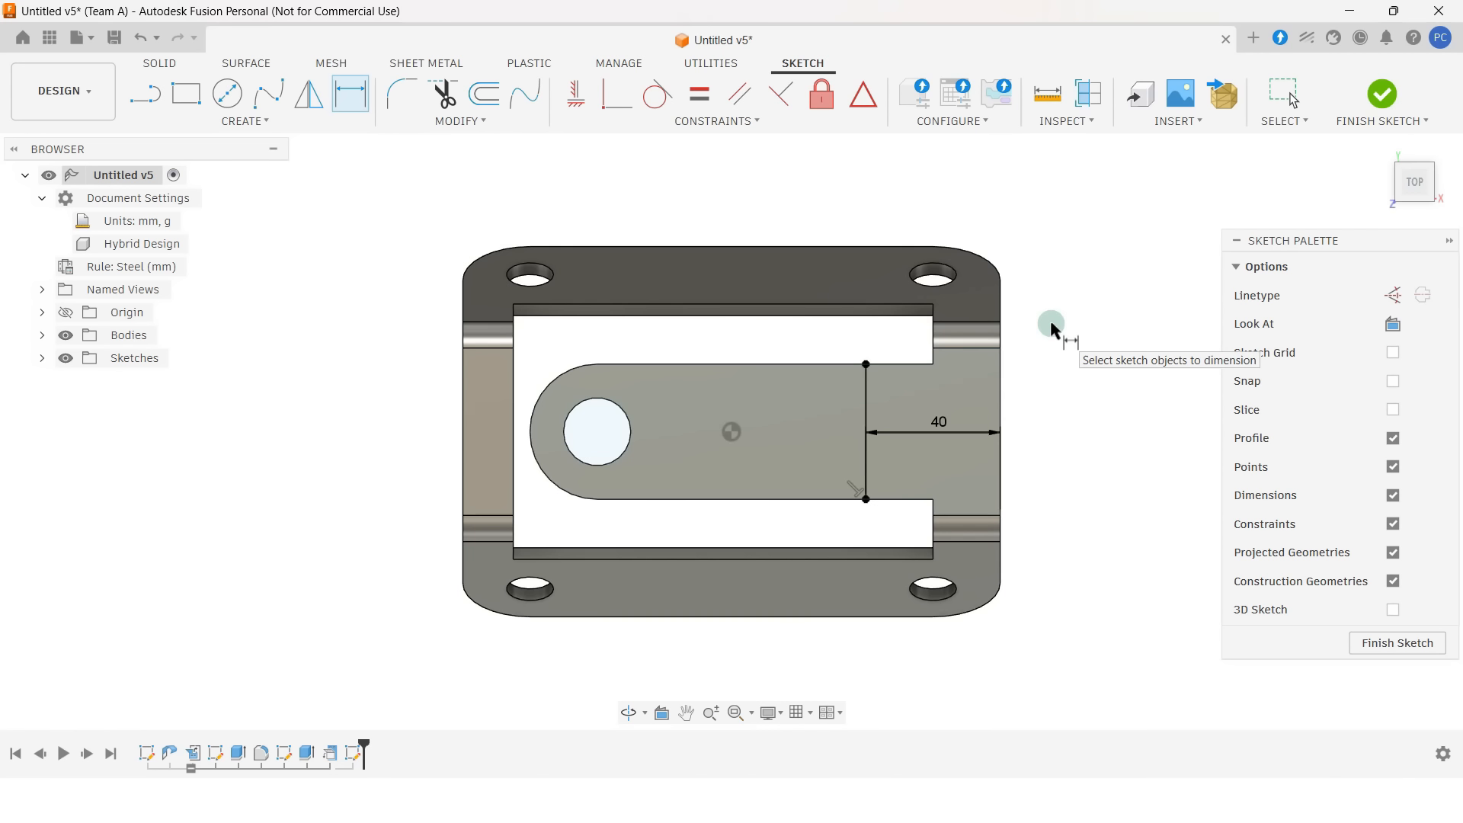
key("Escape")
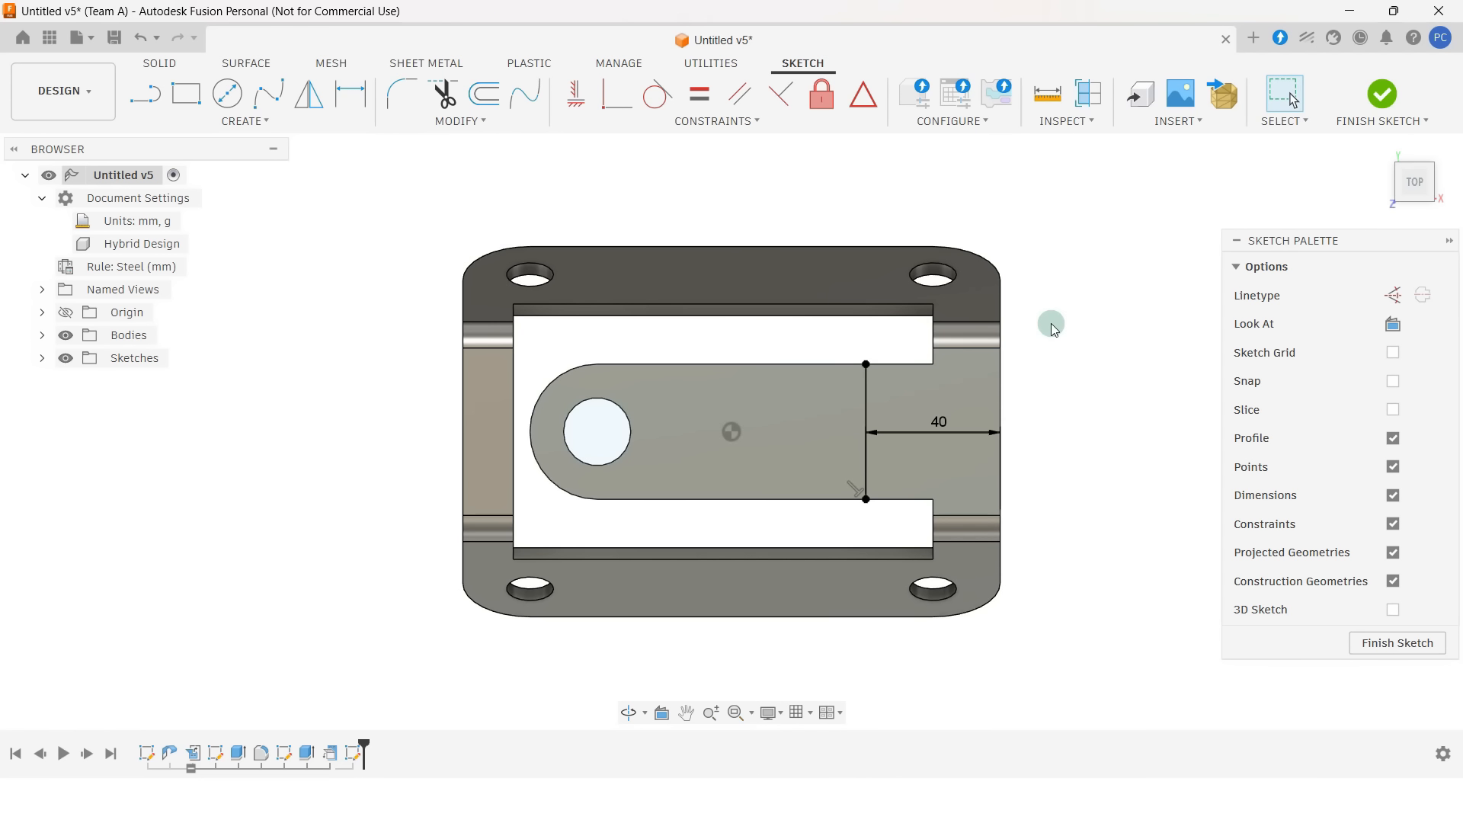
left_click(1386, 644)
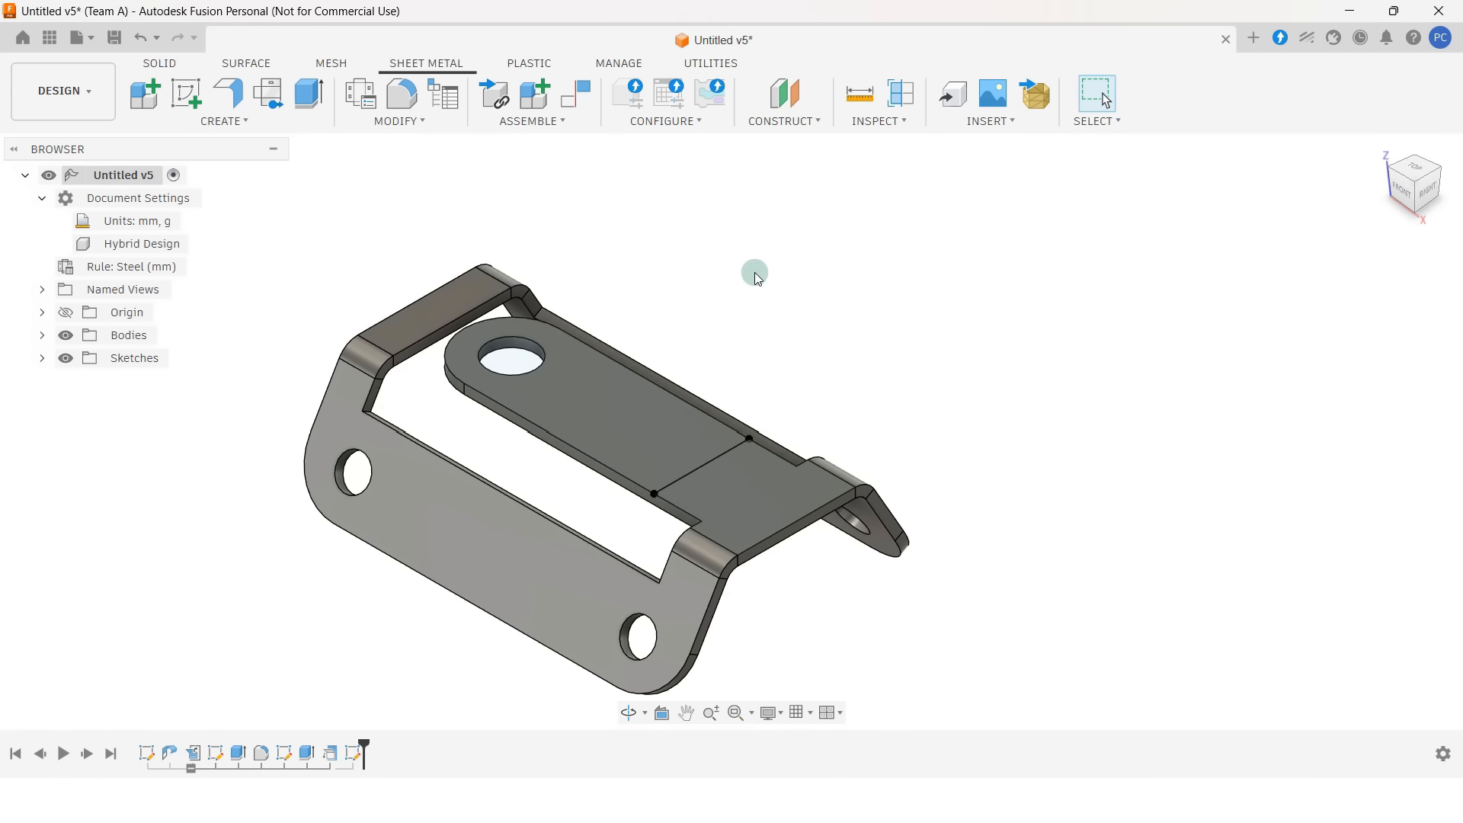
- Bend the tongue up 90 degrees along the sketched line, keeping the attached end stationary and setting the bend line position to Center
left_click(249, 122)
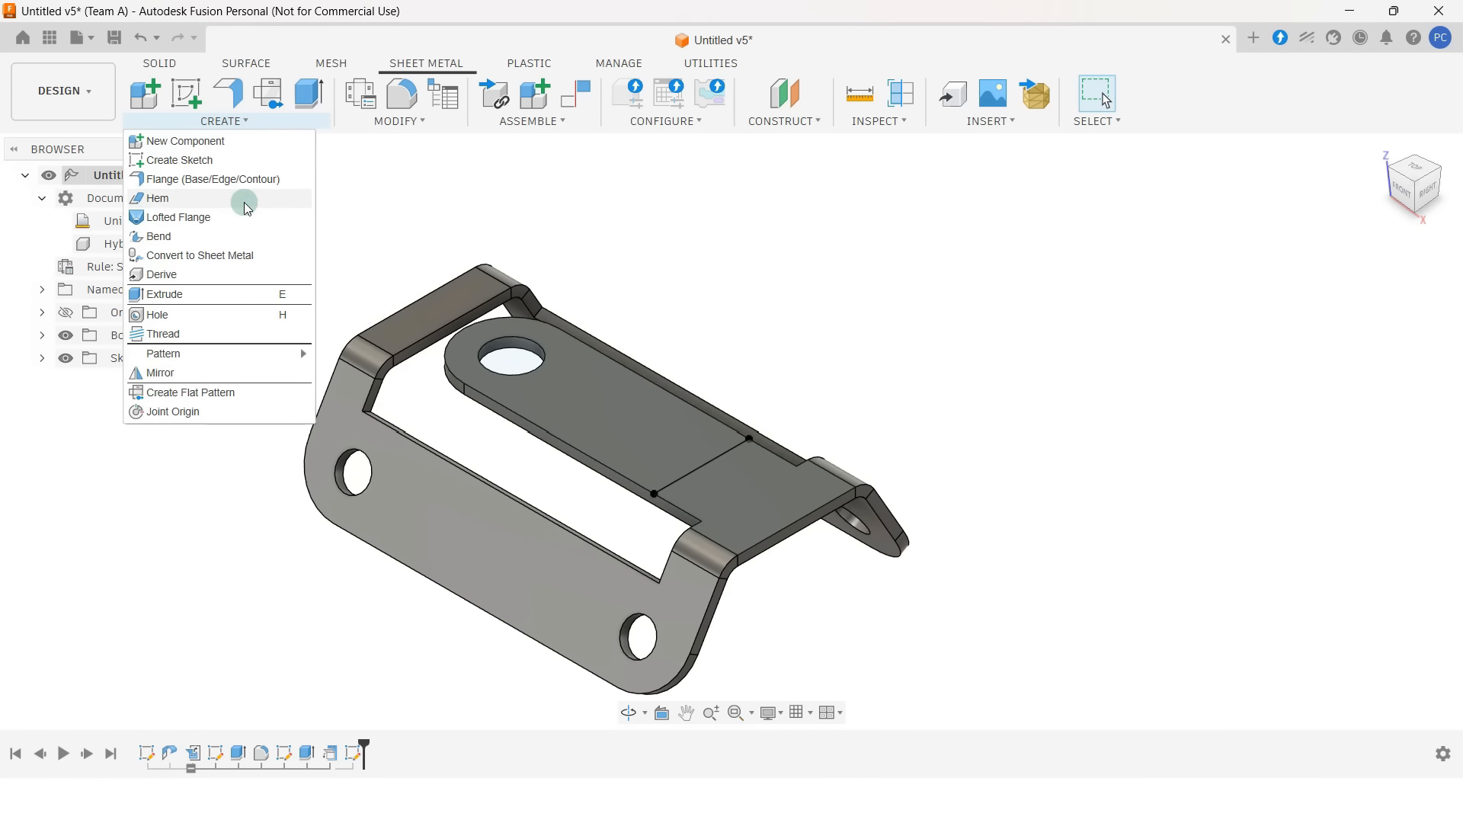
left_click(246, 236)
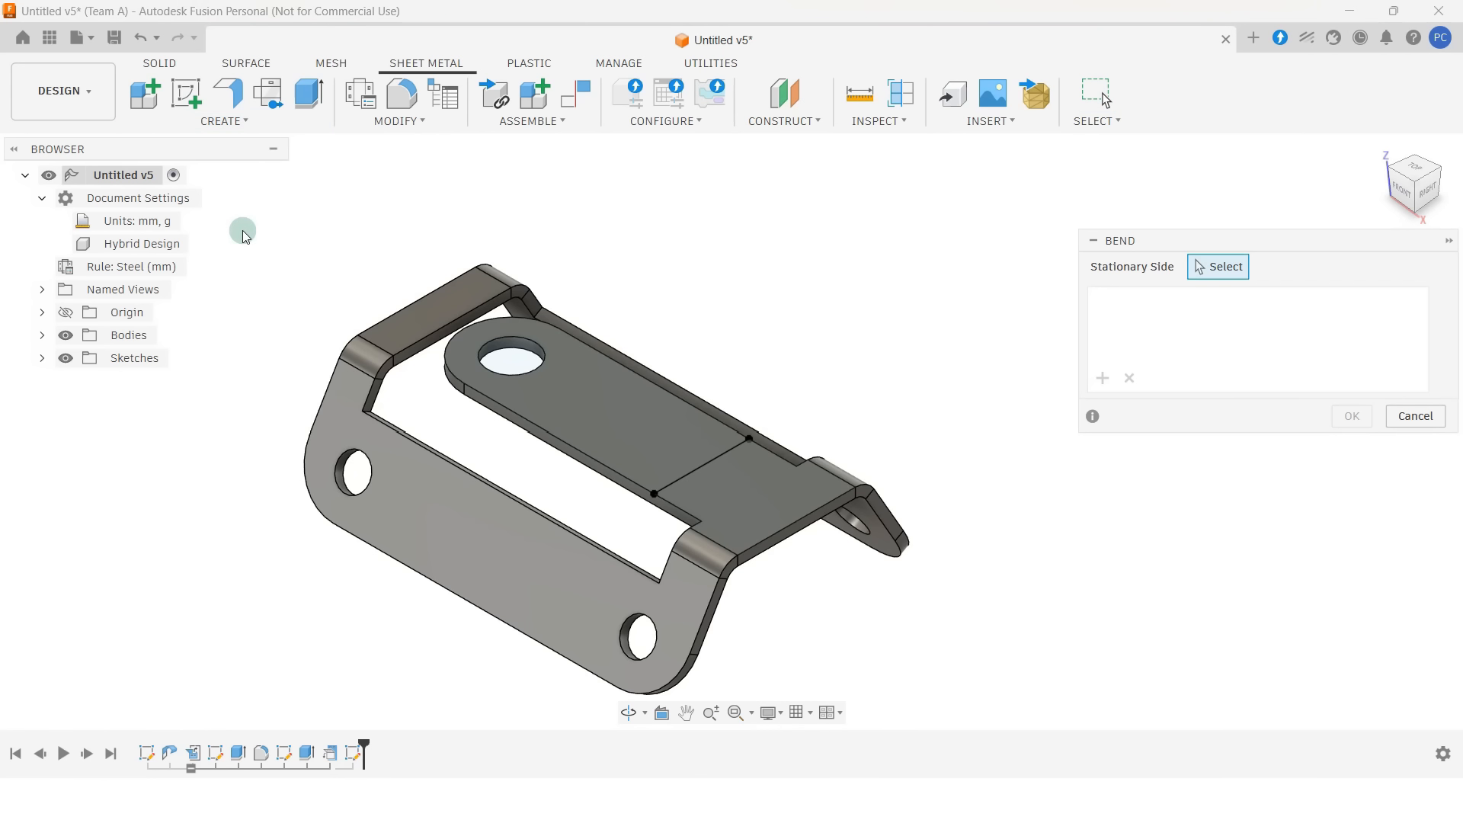
left_click(757, 500)
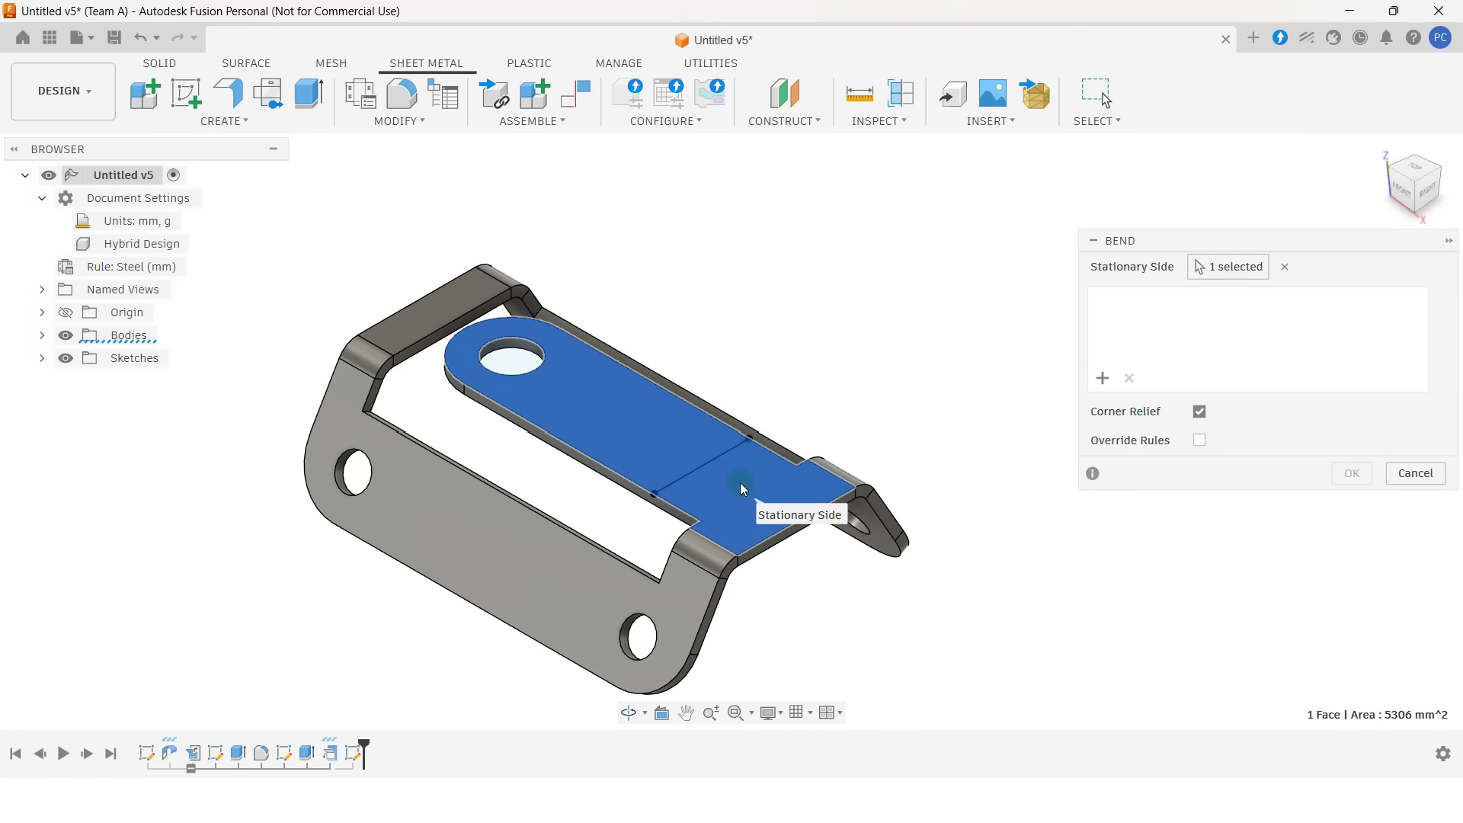
left_click(712, 467)
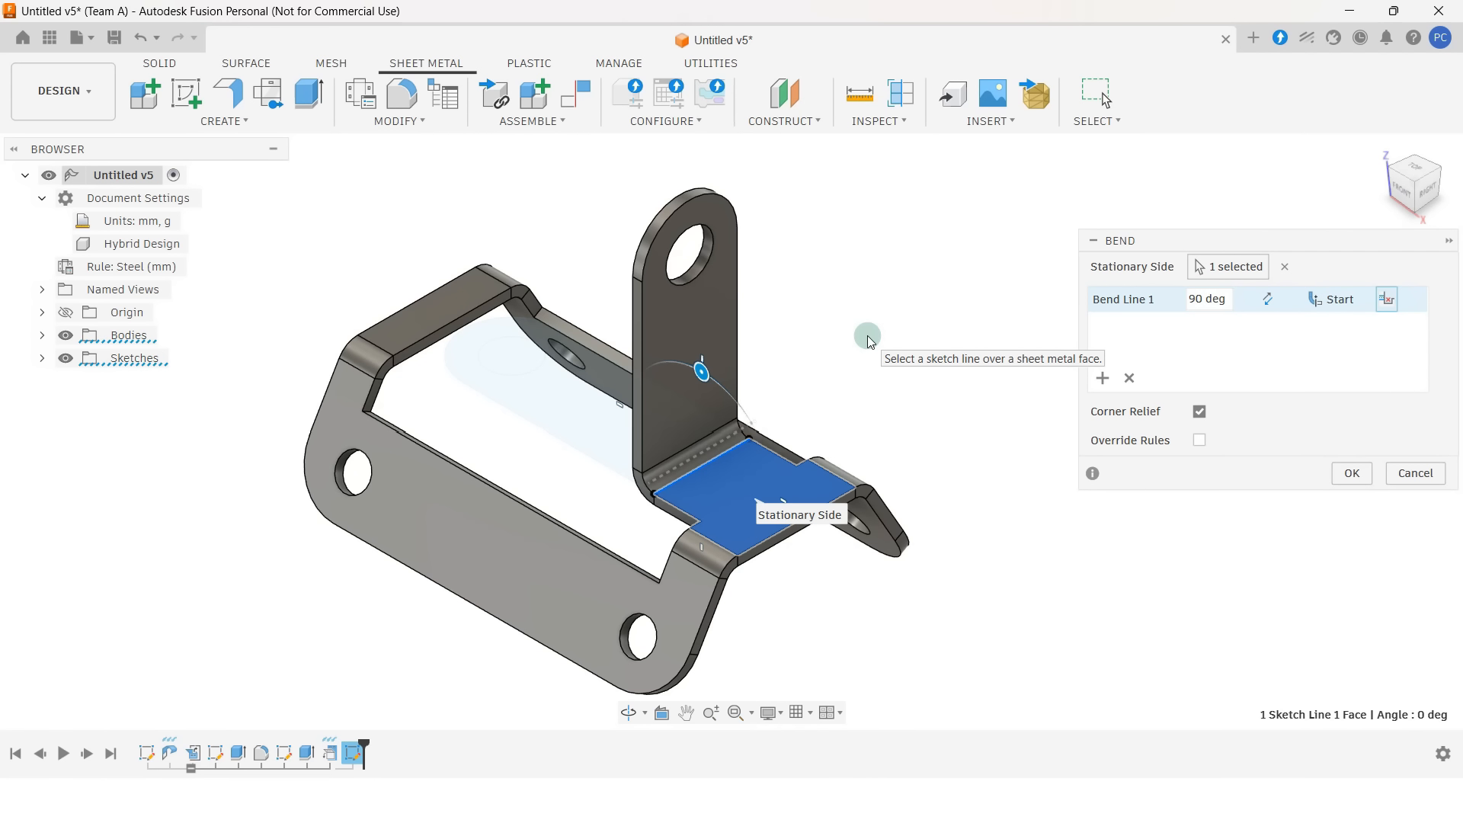
left_click(1345, 299)
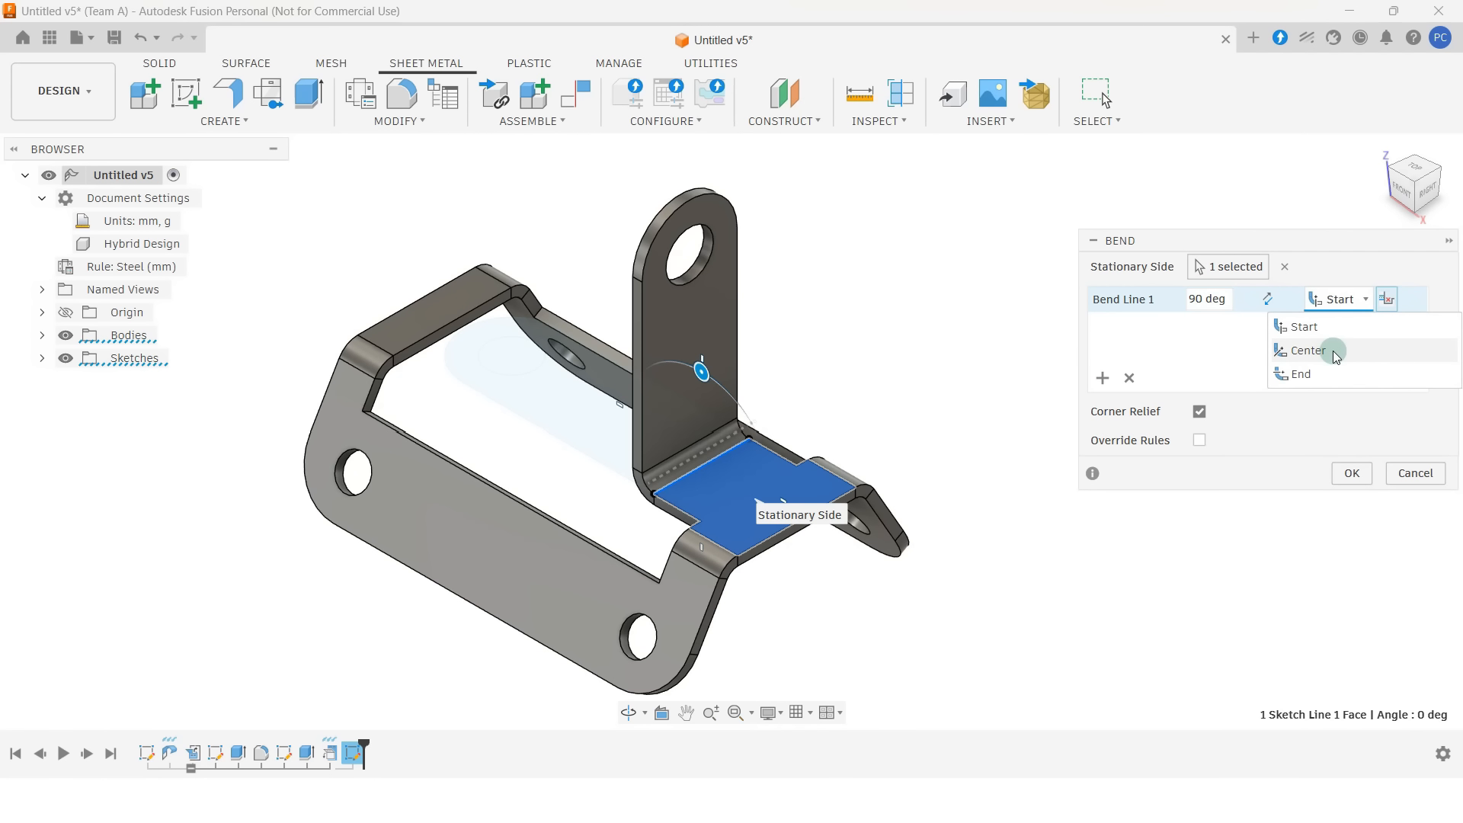
left_click(1309, 351)
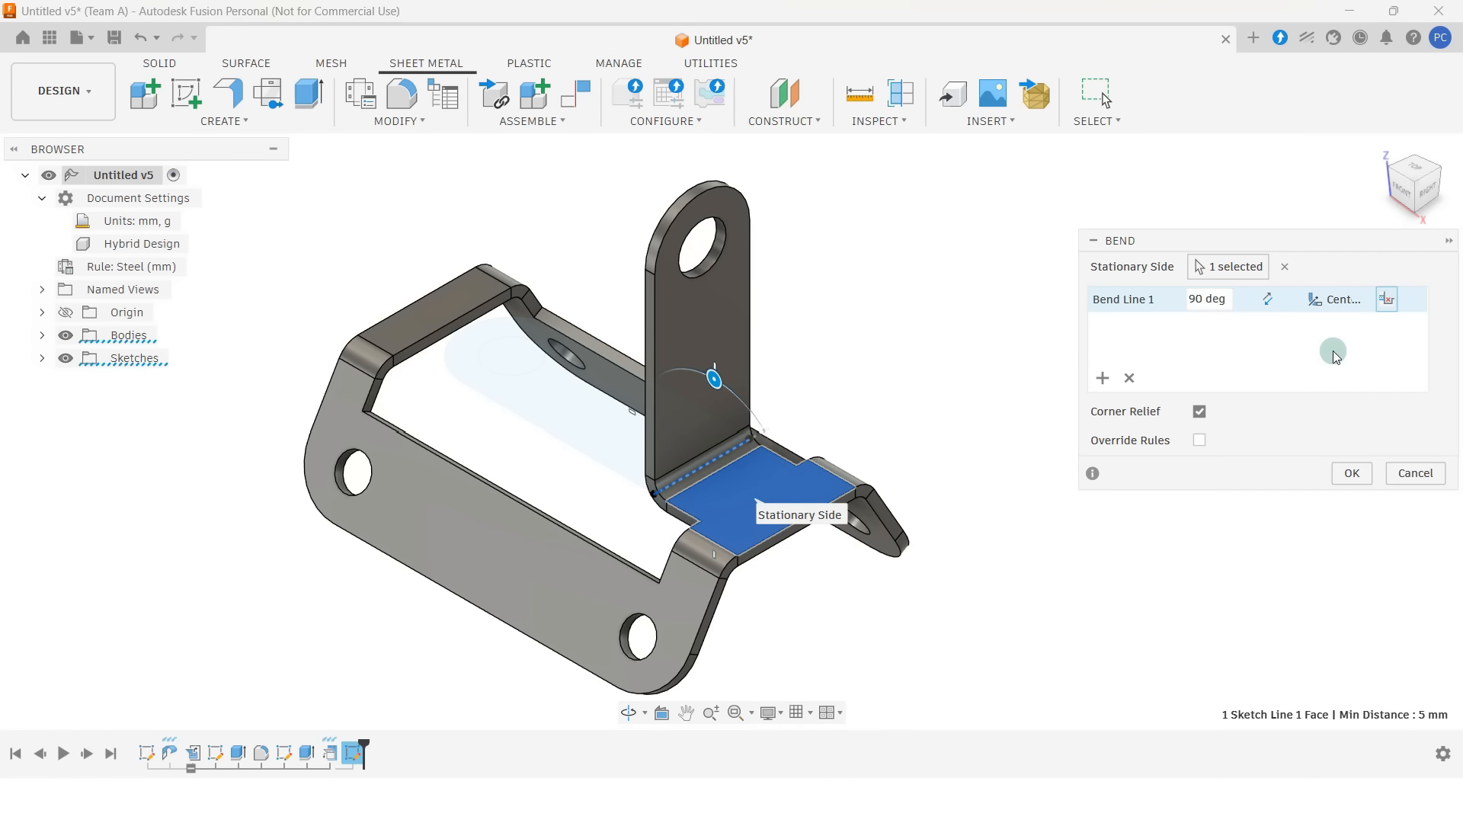
left_click(1353, 474)
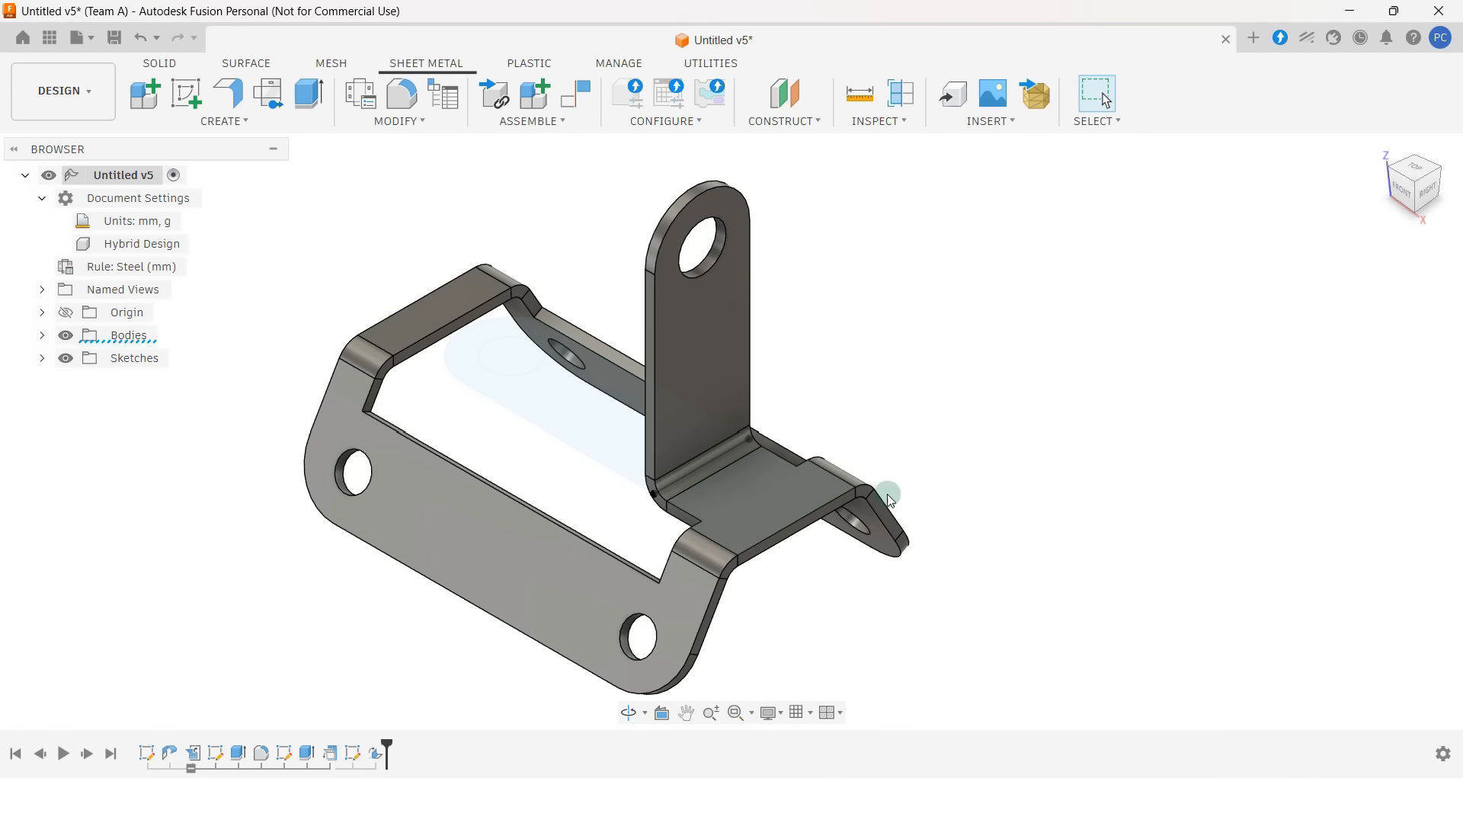
- Hide all sketches, inspect the bent part from other angles and return to the home view
left_click(65, 358)
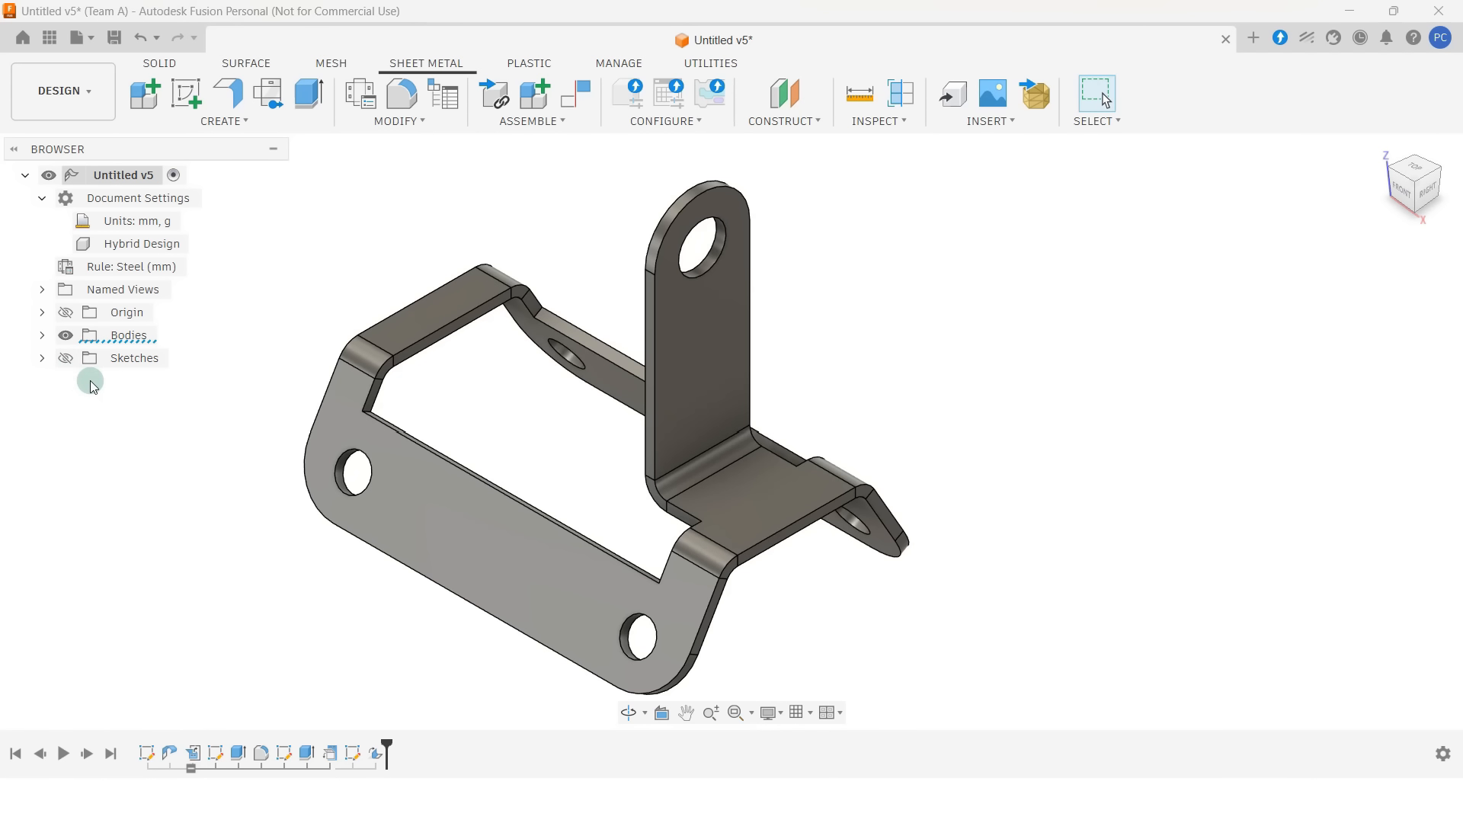
mouse_move(297, 544)
middle_mouse_down("shift")
mouse_move(301, 555)
mouse_move(302, 542)
middle_mouse_up("shift")
scroll(303, 548, "down", 2)
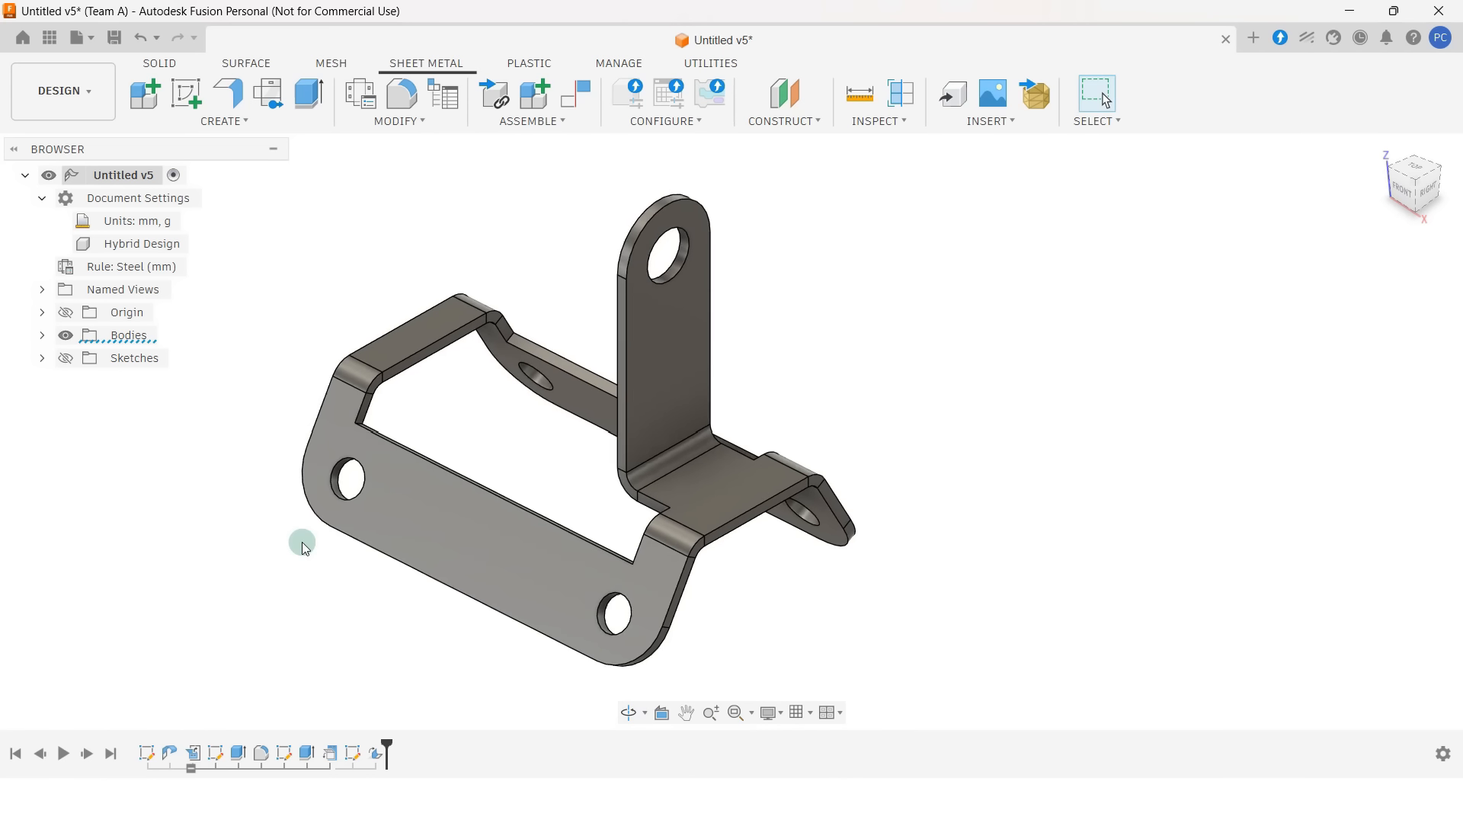
middle_click_drag(791, 586, 885, 607)
left_click(1382, 148)
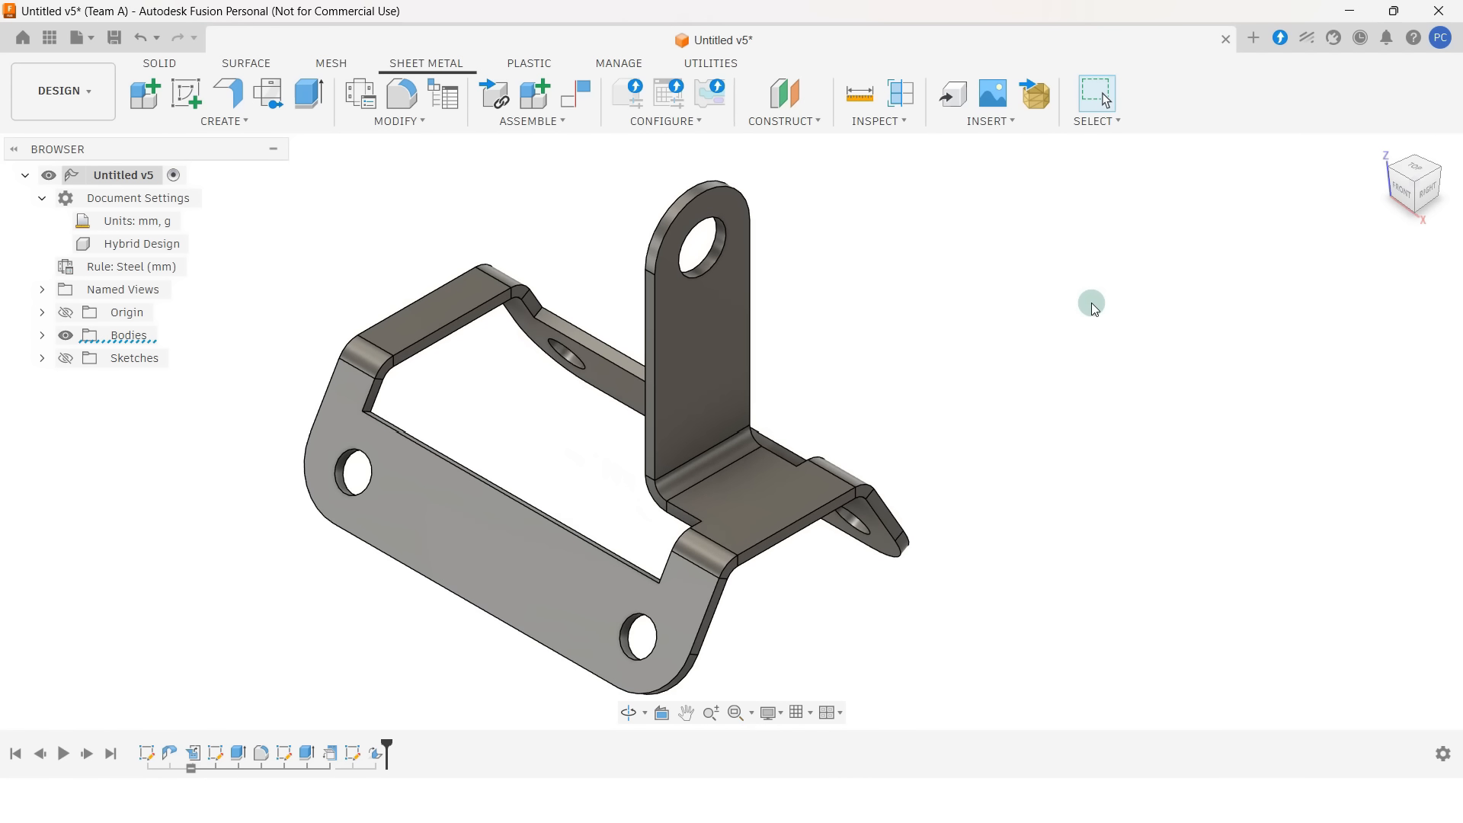